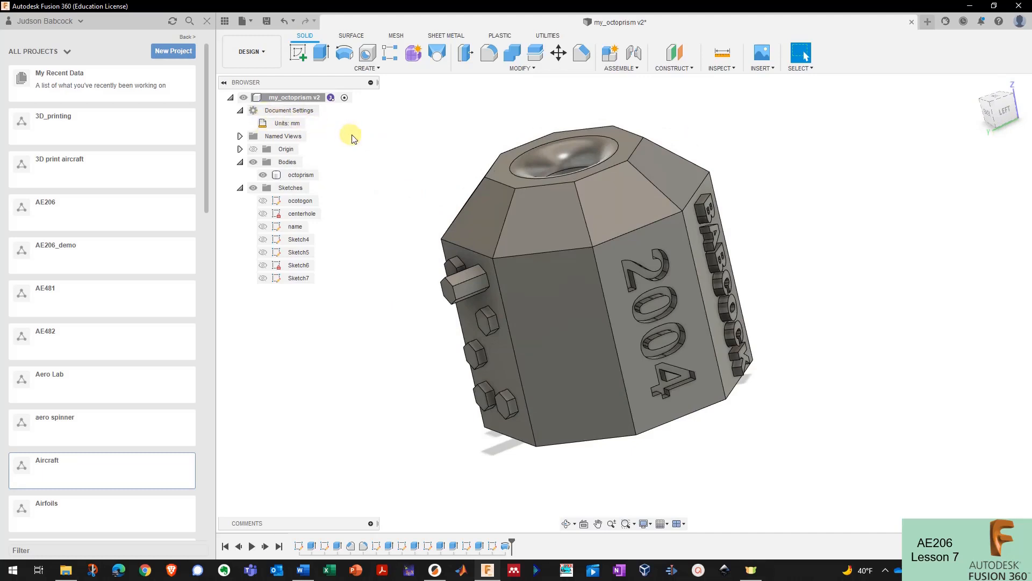
# - Open the AE206_demo project in the Data Panel, hiding and restoring the panel
pyautogui.click(293, 99)
pyautogui.click(86, 250)
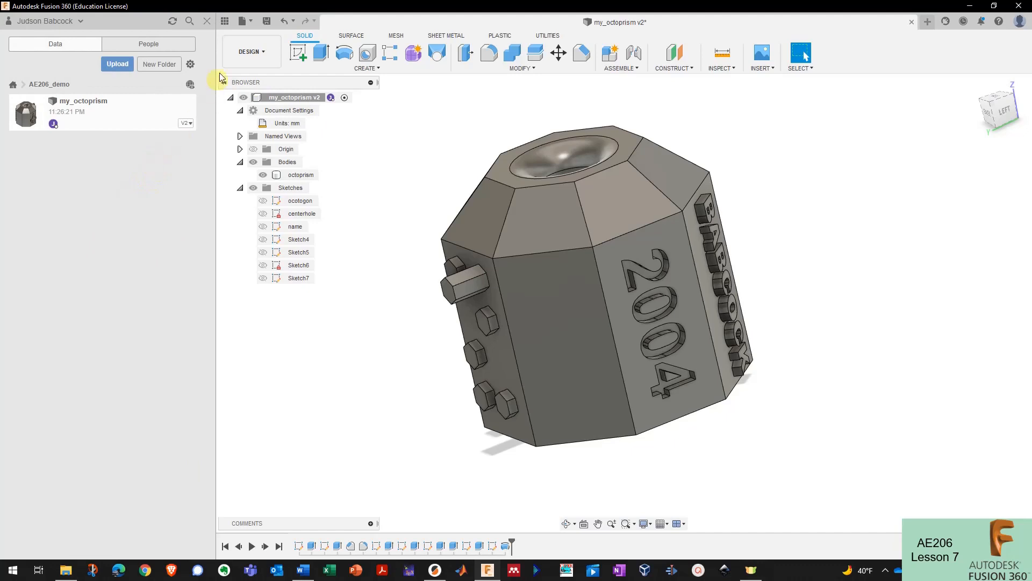
pyautogui.click(225, 21)
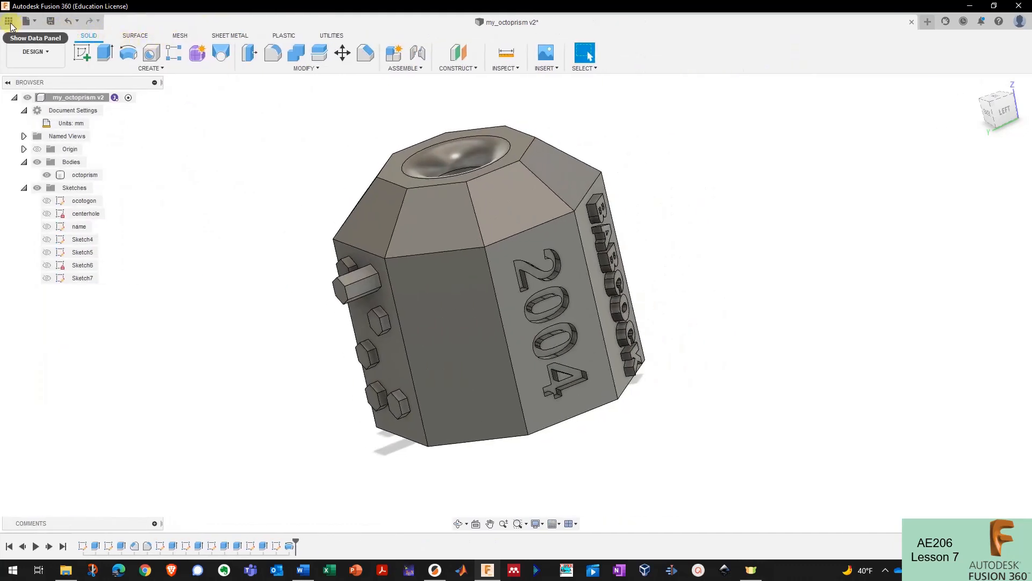
pyautogui.click(10, 23)
# - View the Share Public Link settings for my_octoprism, then close them
pyautogui.rightClick(138, 113)
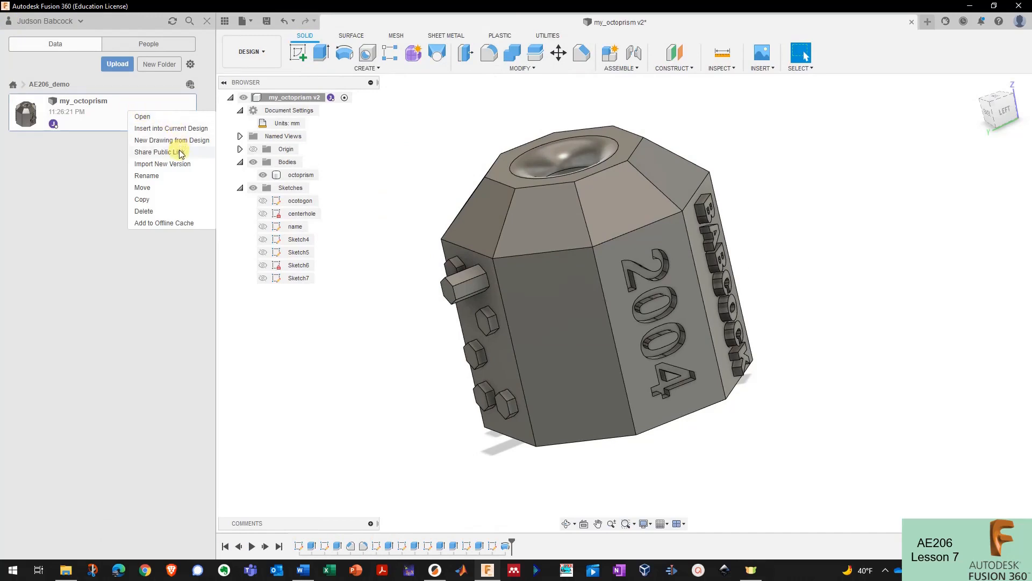
pyautogui.click(159, 152)
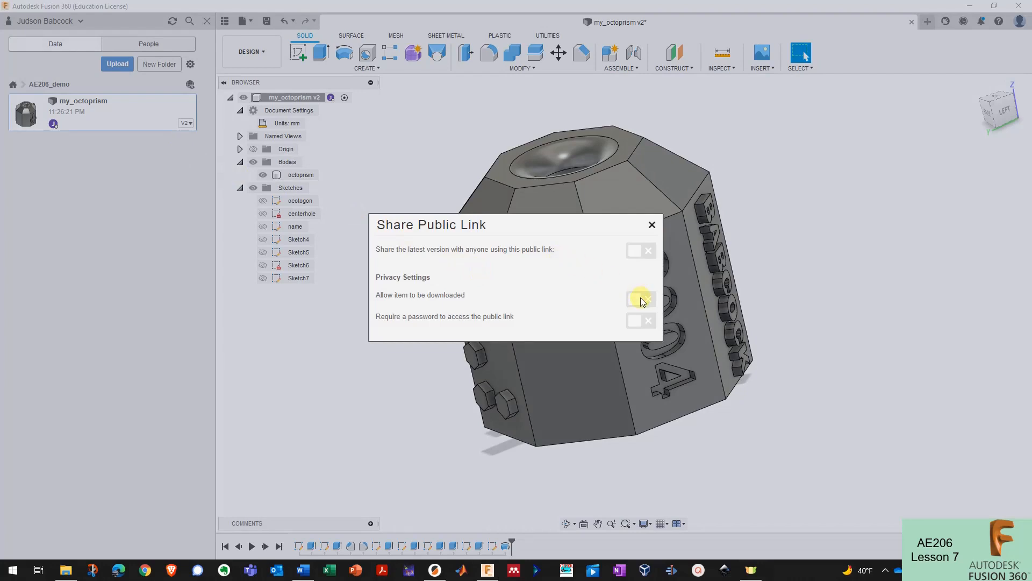
pyautogui.click(651, 225)
pyautogui.rightClick(105, 118)
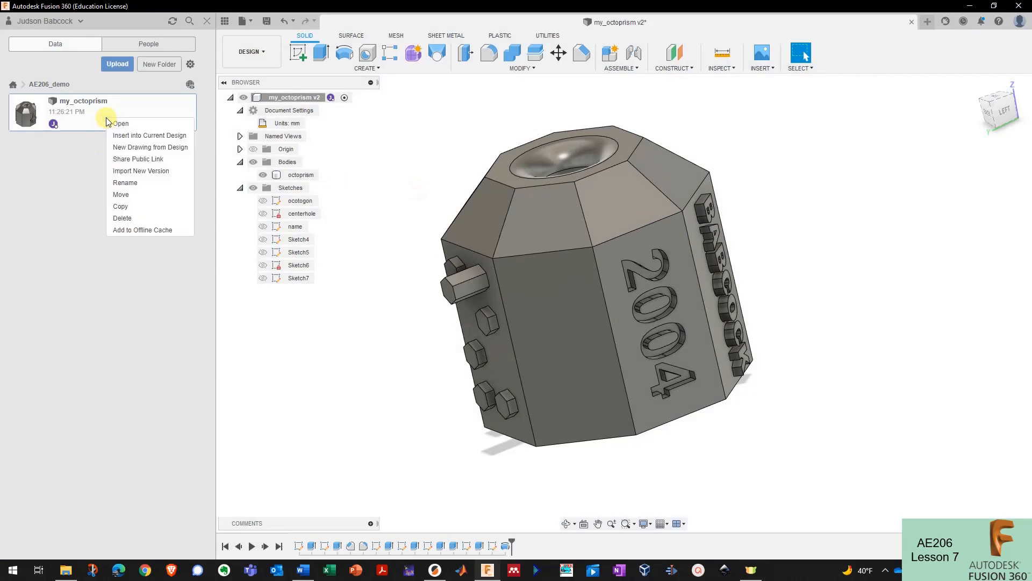
pyautogui.click(85, 151)
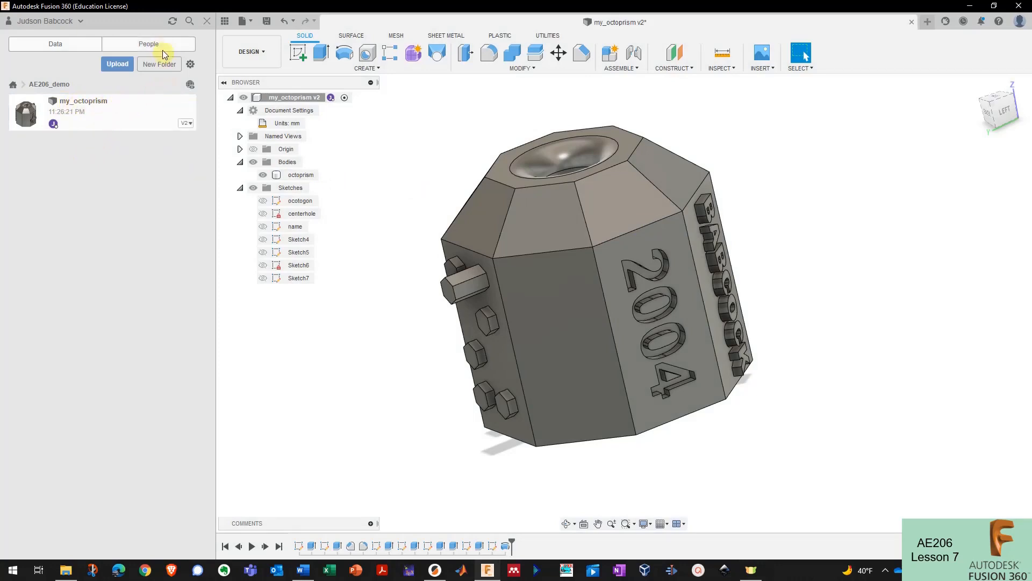
# - Check the project's People tab, then go back and reopen AE206_demo
pyautogui.click(139, 43)
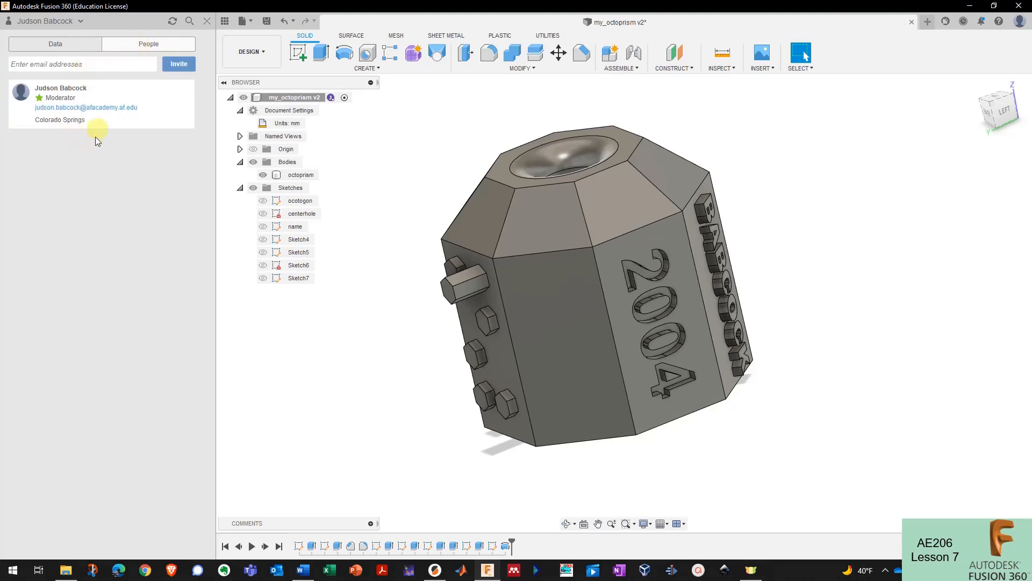
pyautogui.click(65, 49)
pyautogui.click(13, 84)
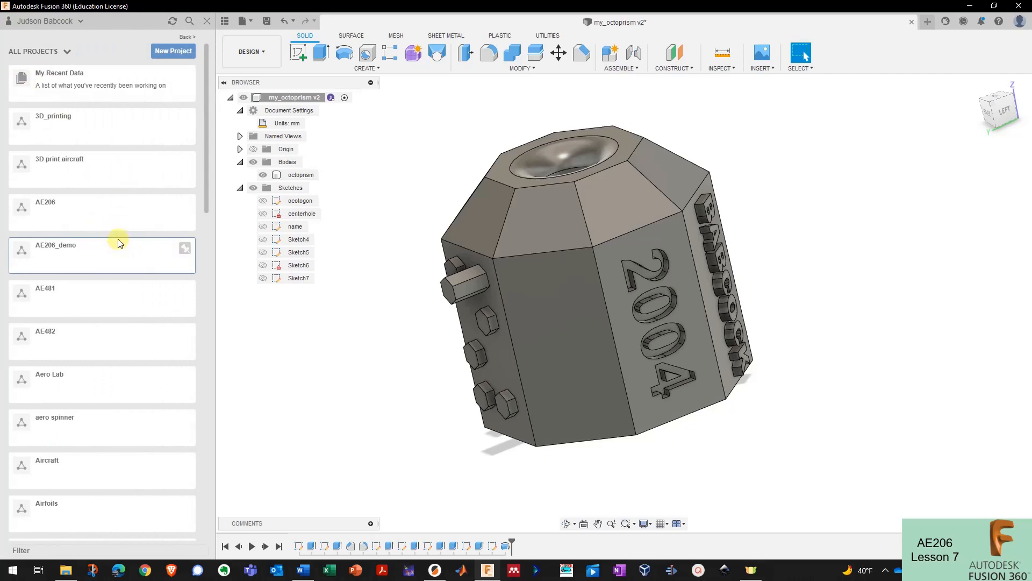
pyautogui.click(86, 258)
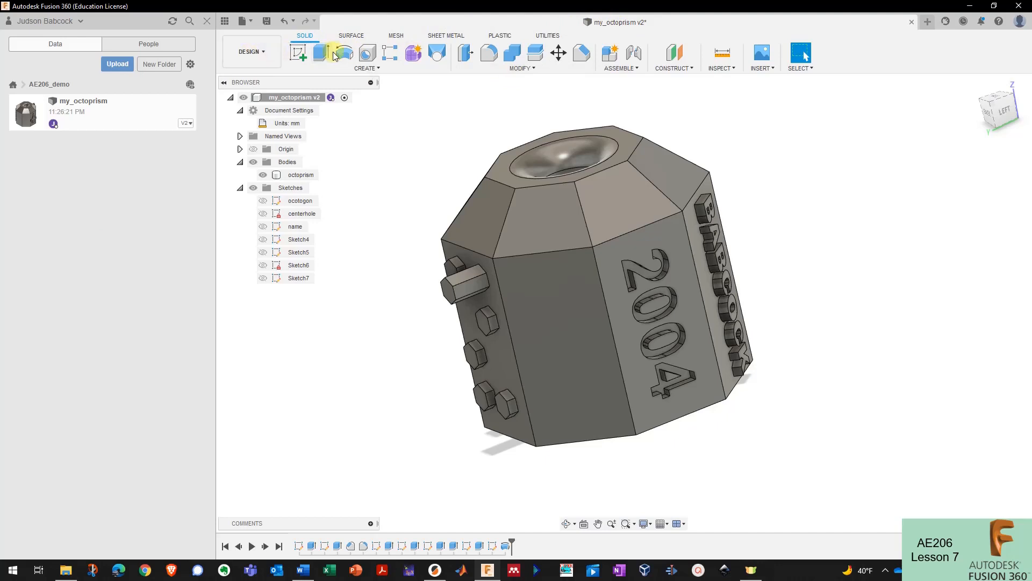
pyautogui.click(269, 58)
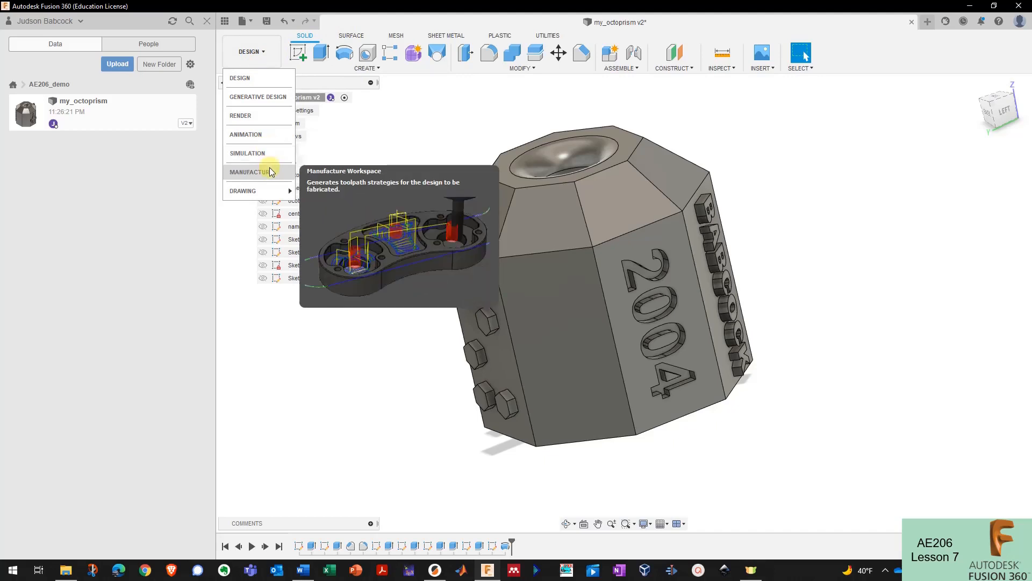
pyautogui.click(272, 63)
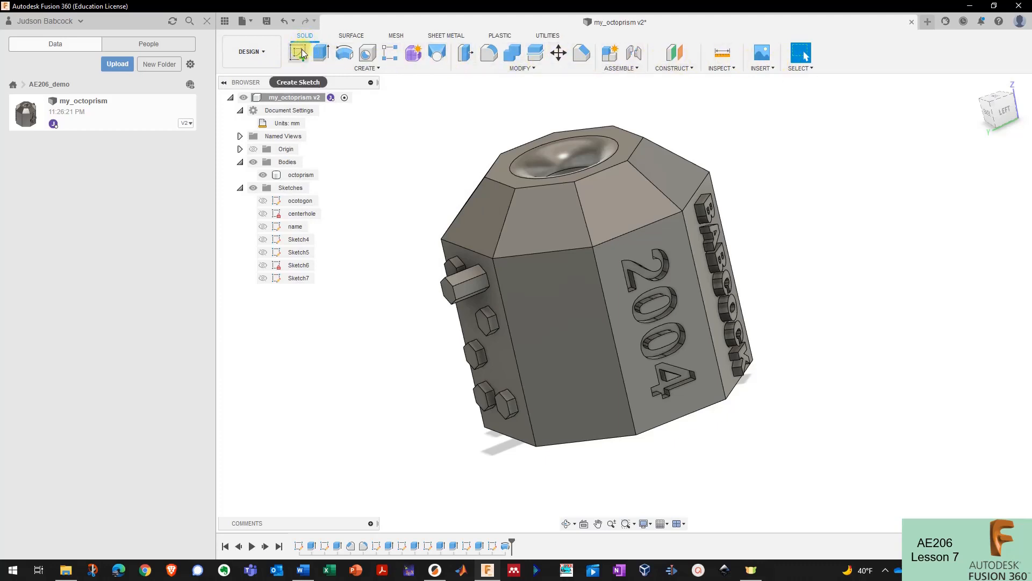
pyautogui.click(354, 38)
pyautogui.click(397, 37)
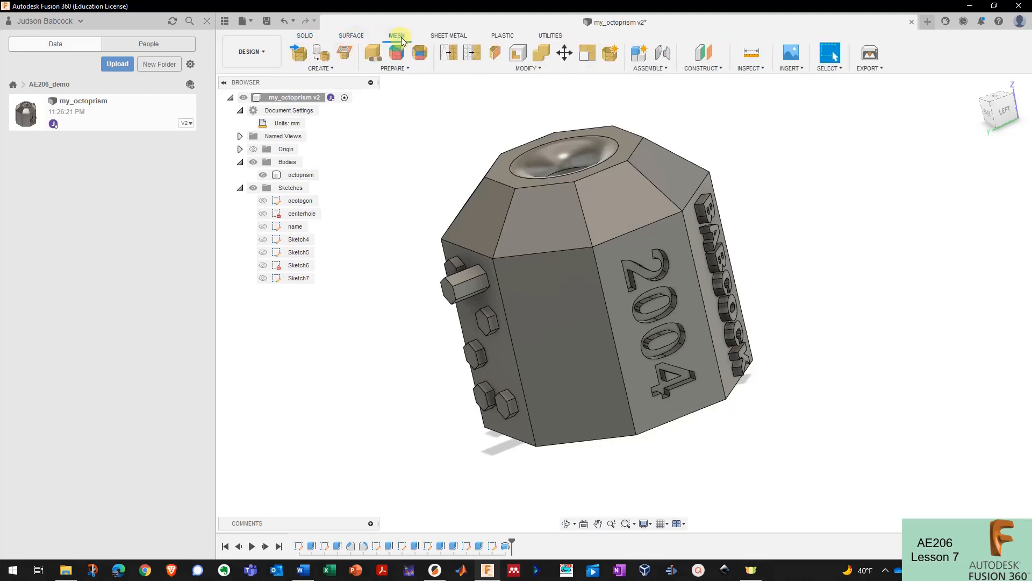
pyautogui.click(444, 38)
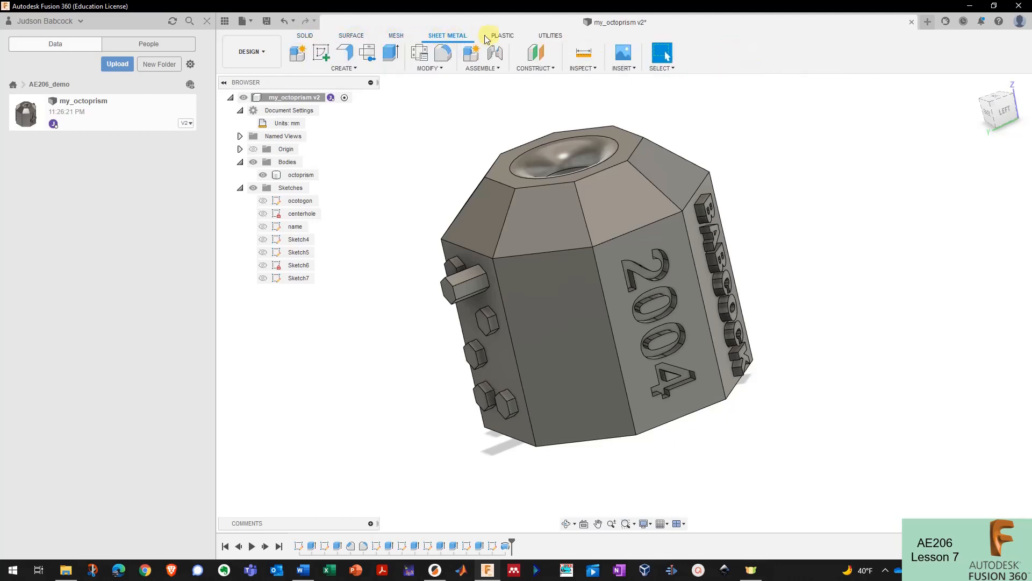
pyautogui.click(548, 37)
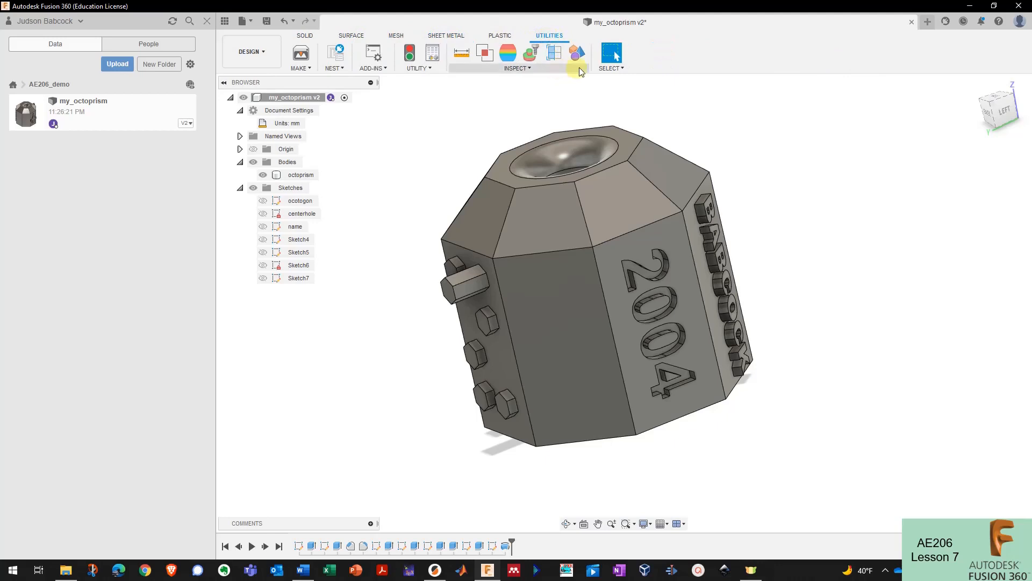
pyautogui.click(306, 36)
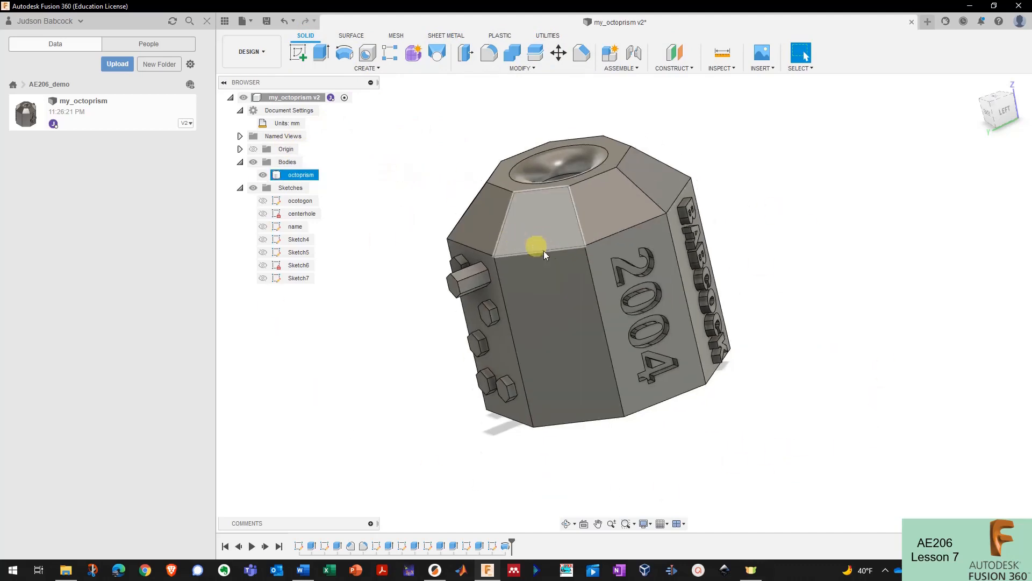
# - Zoom in and out on the octoprism and pan it sideways to inspect it
pyautogui.scroll(2, 544, 251)
pyautogui.scroll(-2, 552, 255)
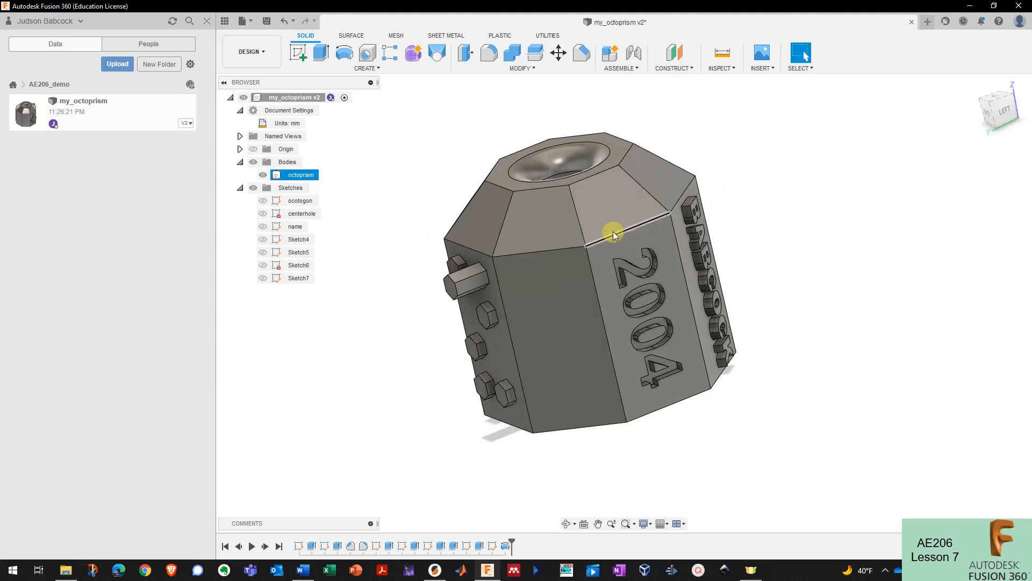
pyautogui.scroll(1, 613, 231)
pyautogui.scroll(-2, 590, 237)
pyautogui.scroll(5, 583, 252)
pyautogui.scroll(-4, 583, 252)
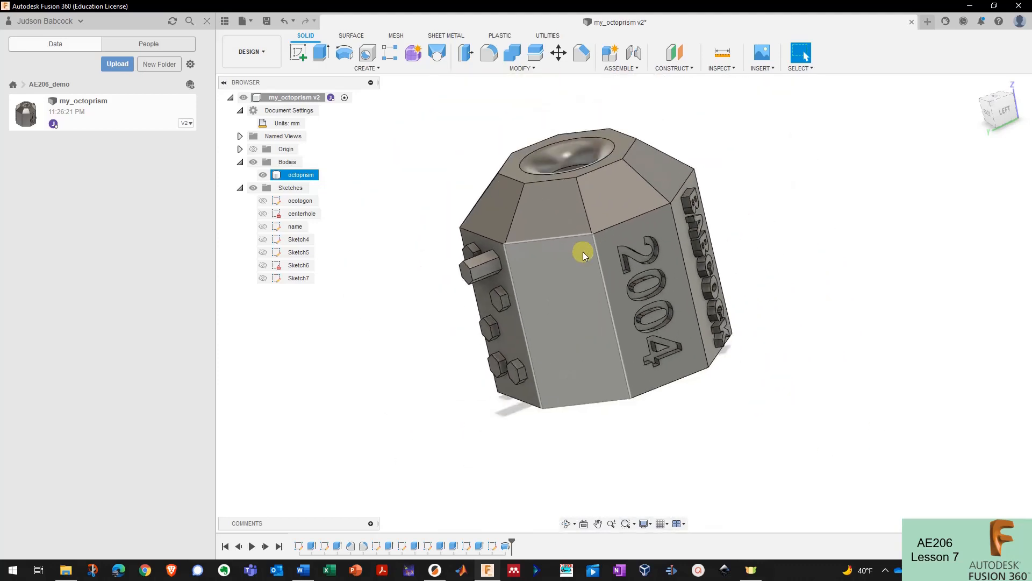
pyautogui.scroll(1, 585, 243)
pyautogui.scroll(-2, 586, 248)
pyautogui.scroll(6, 532, 334)
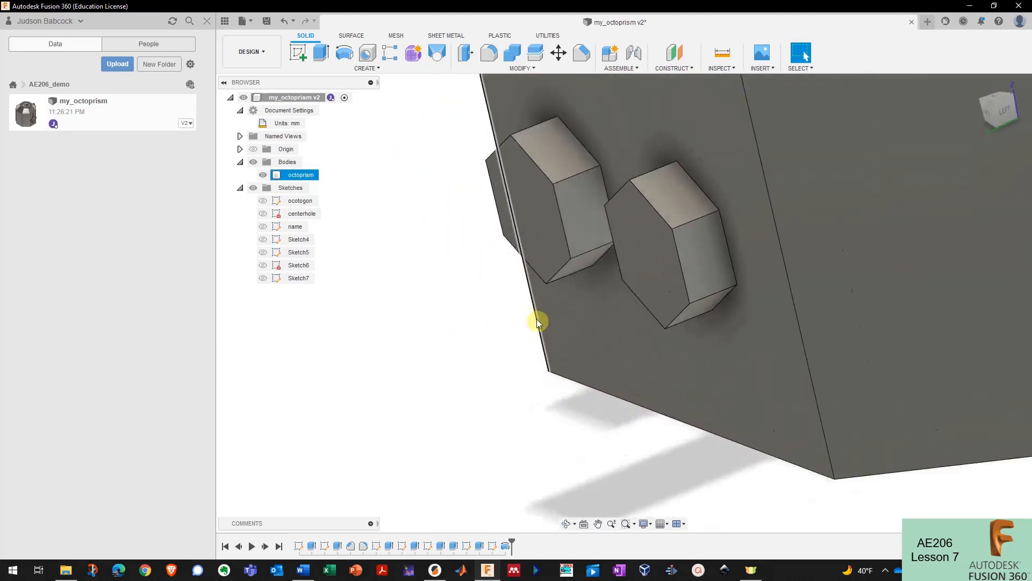
pyautogui.scroll(-5, 510, 381)
pyautogui.scroll(-1, 489, 433)
pyautogui.scroll(6, 638, 309)
pyautogui.scroll(-8, 722, 295)
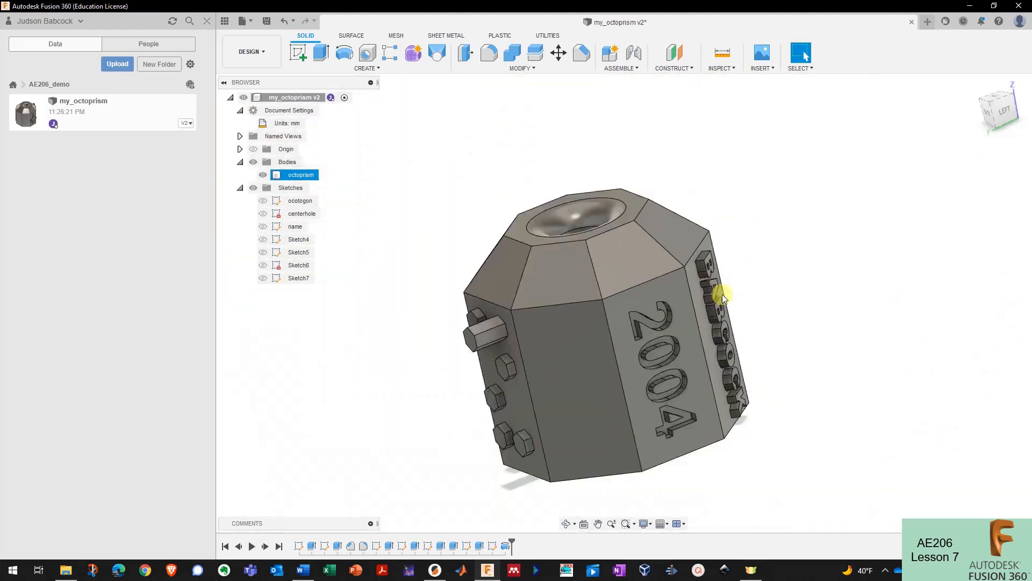
pyautogui.scroll(6, 666, 312)
pyautogui.scroll(-7, 536, 291)
pyautogui.scroll(5, 544, 297)
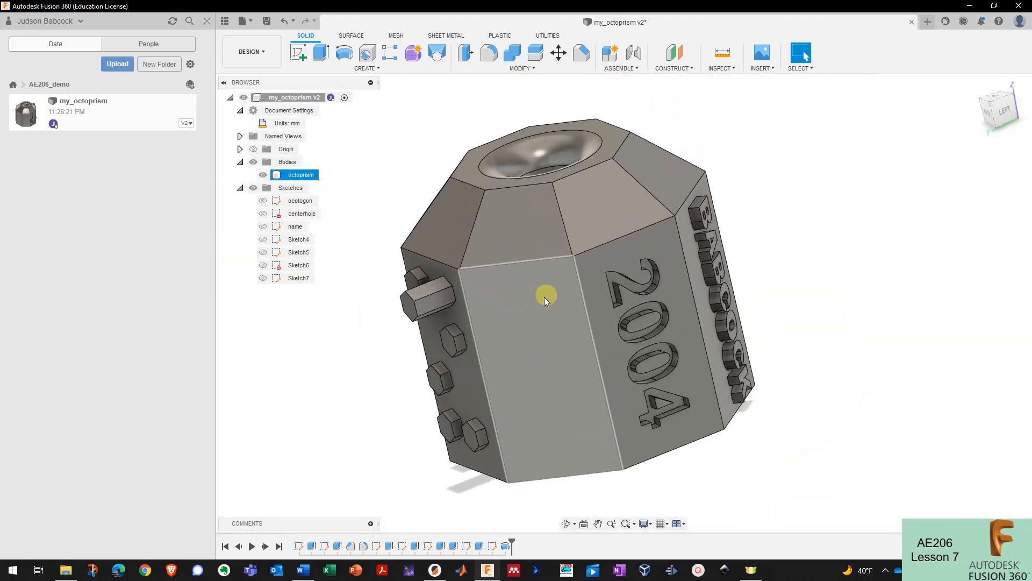
pyautogui.moveTo(569, 282); pyautogui.dragTo(629, 299, button='middle')
pyautogui.click(1020, 21)
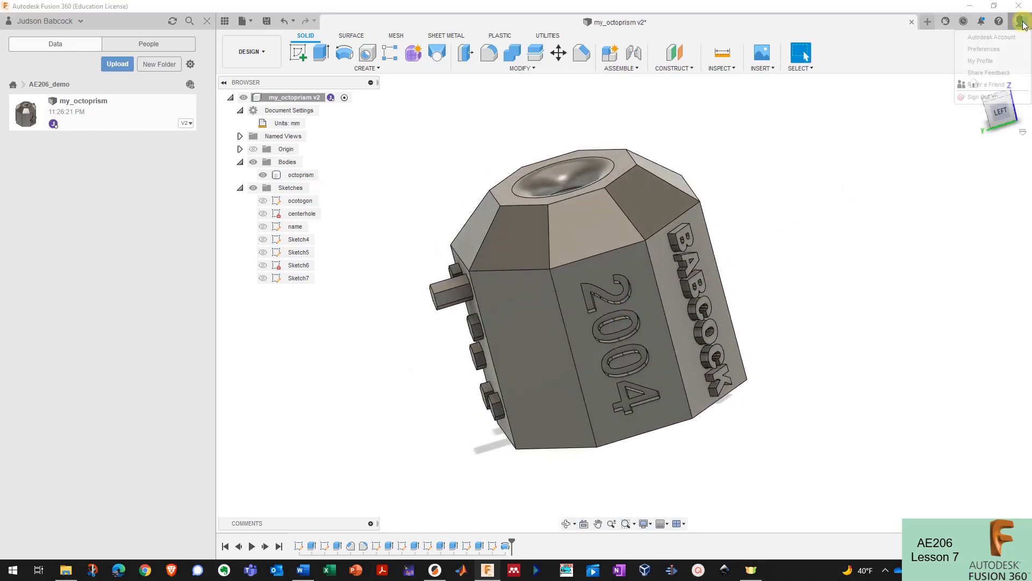
pyautogui.click(983, 49)
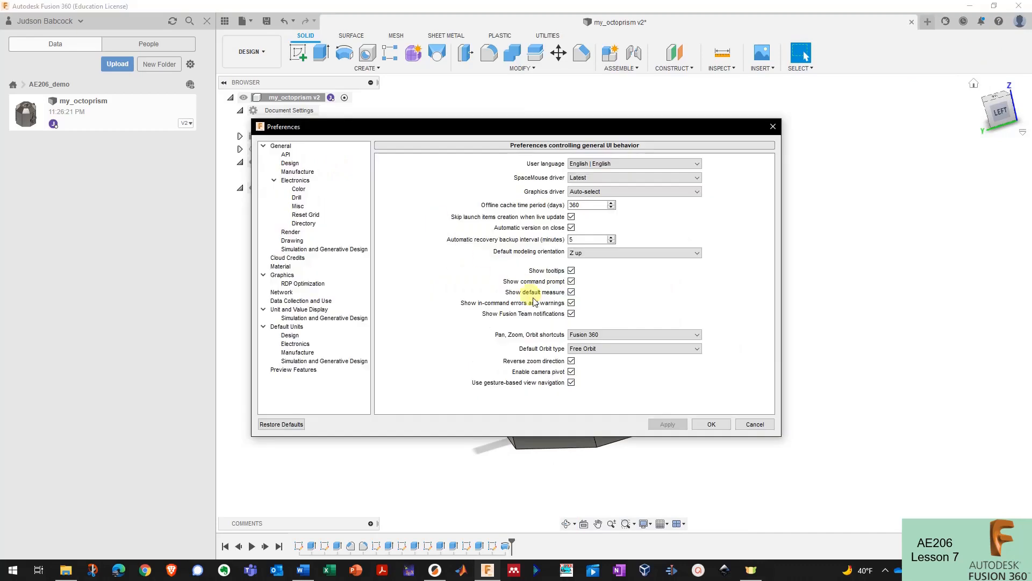
pyautogui.click(606, 334)
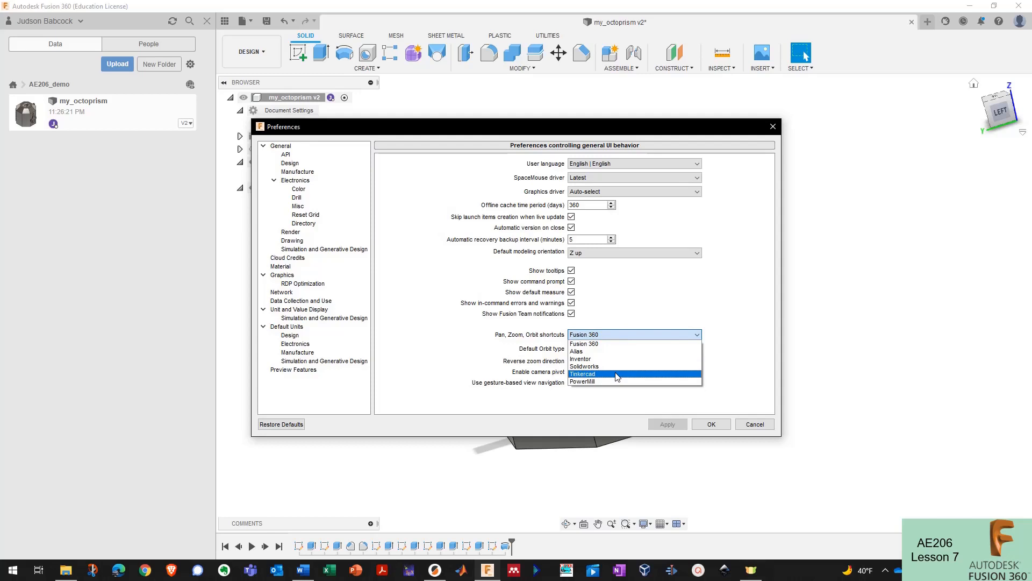
pyautogui.click(478, 329)
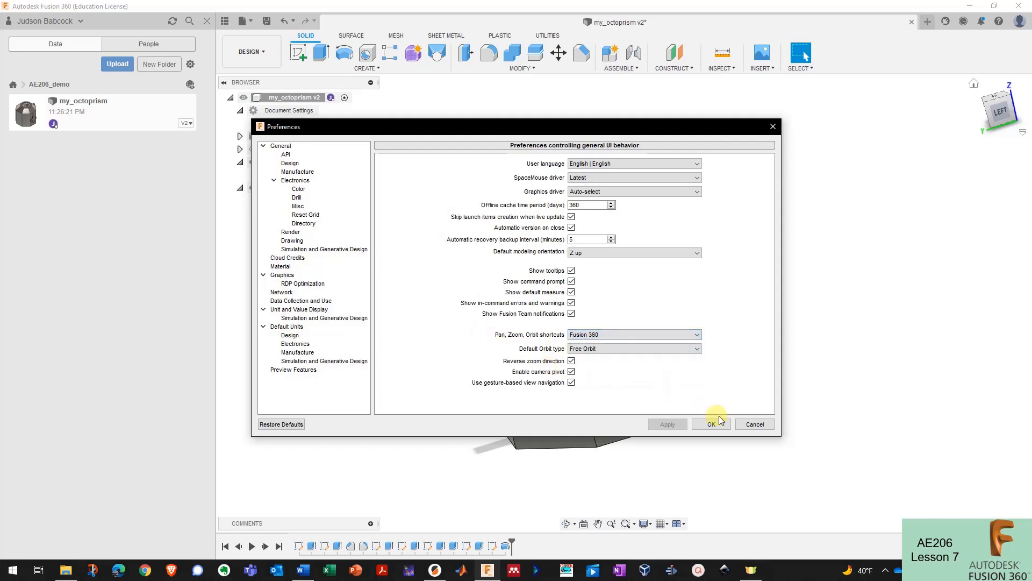
pyautogui.click(755, 425)
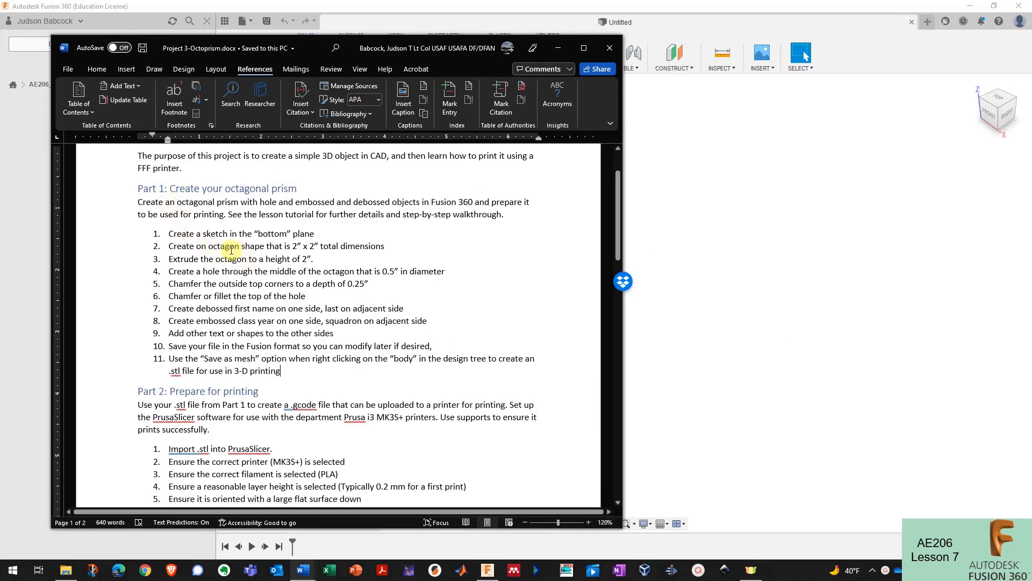
# - Highlight the 2” x 2” size, fillet and save-as-mesh instructions, then return to Fusion 360
pyautogui.moveTo(280, 248); pyautogui.dragTo(340, 247)
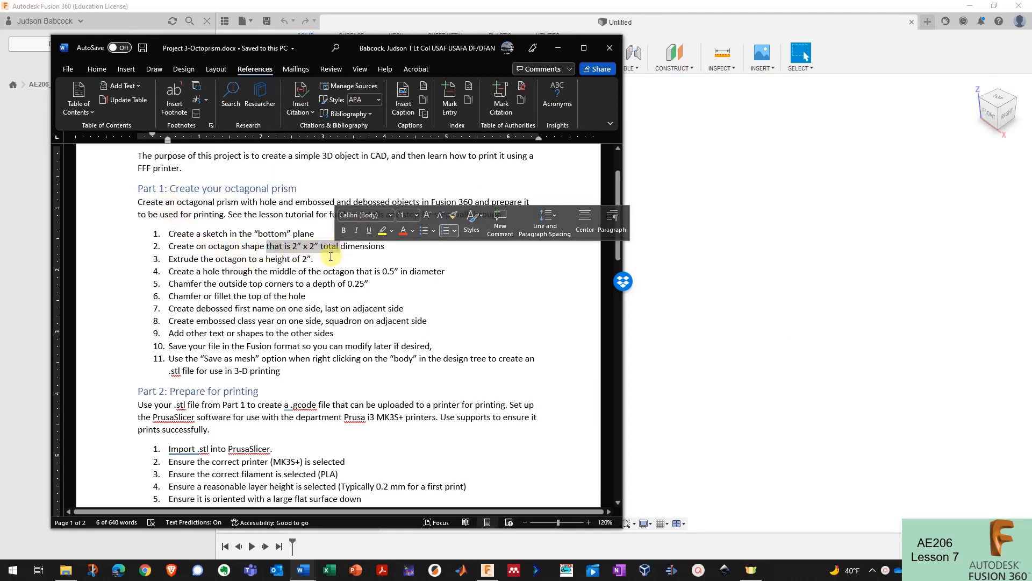
pyautogui.click(285, 259)
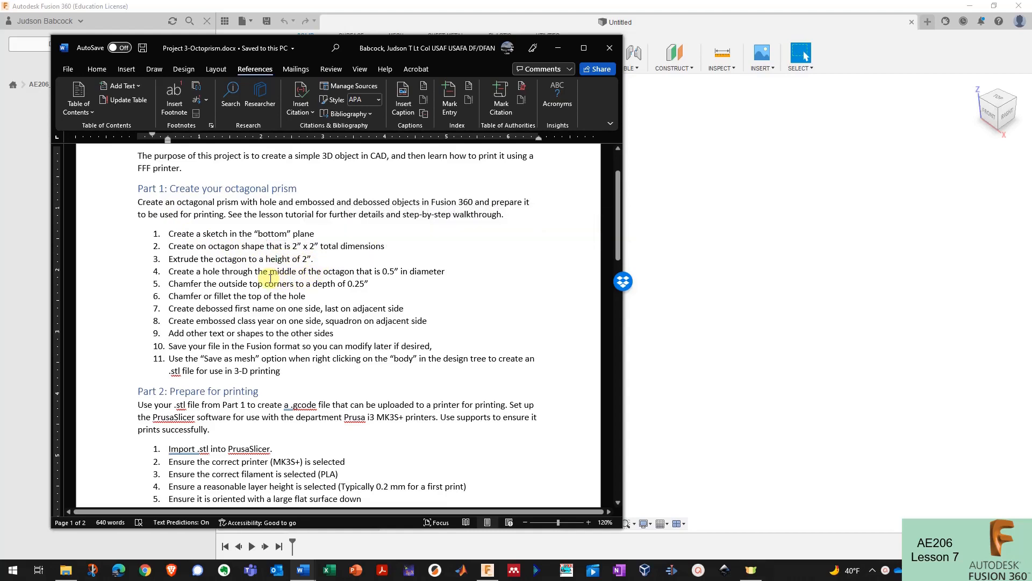
pyautogui.doubleClick(223, 296)
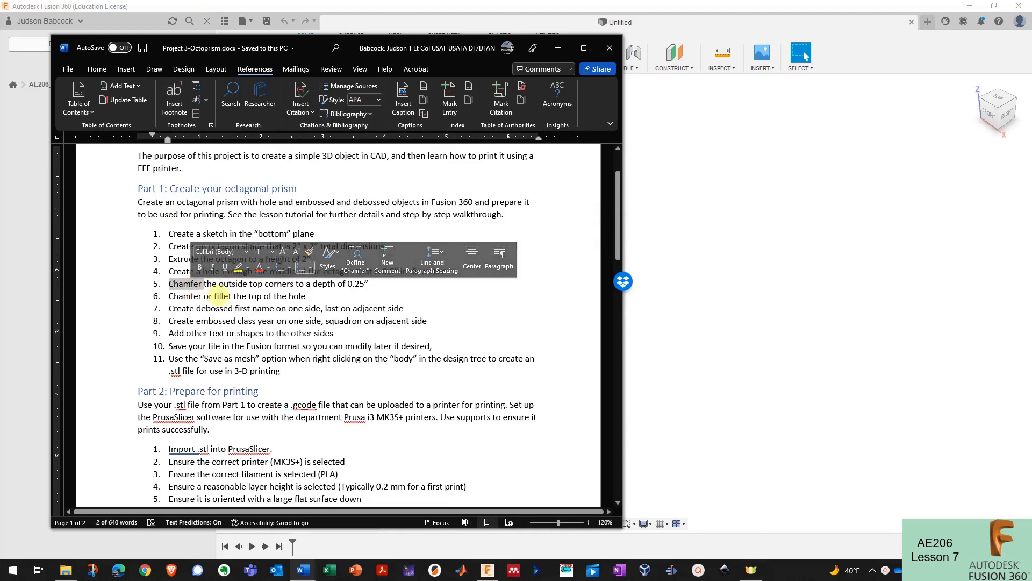
pyautogui.click(226, 321)
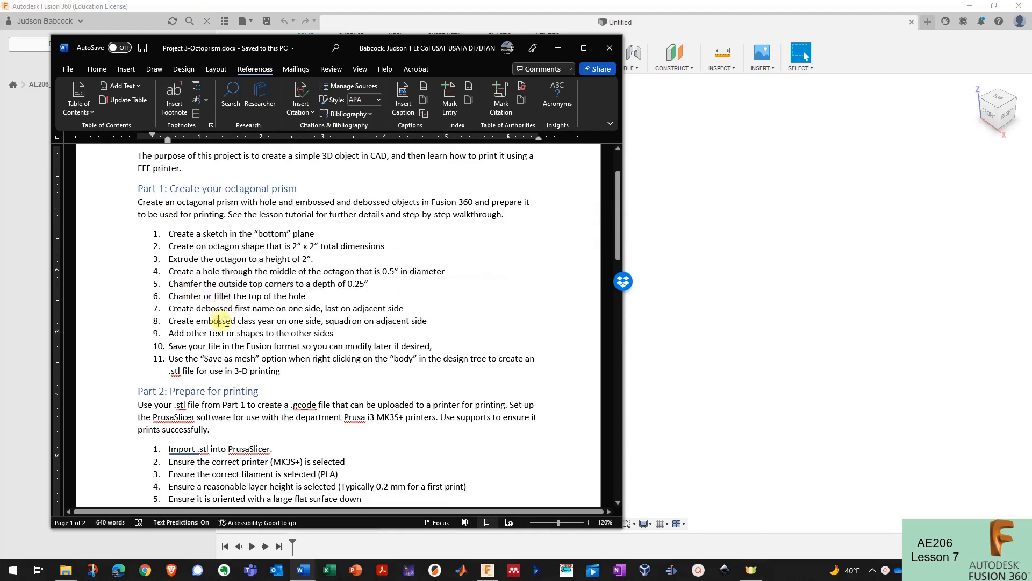
pyautogui.moveTo(210, 358); pyautogui.dragTo(280, 370)
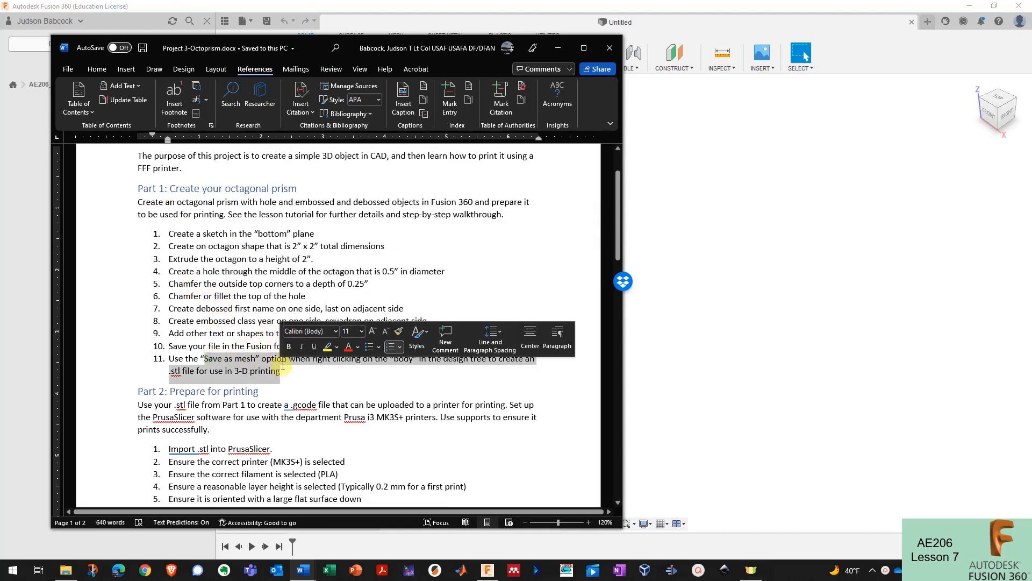
pyautogui.click(279, 370)
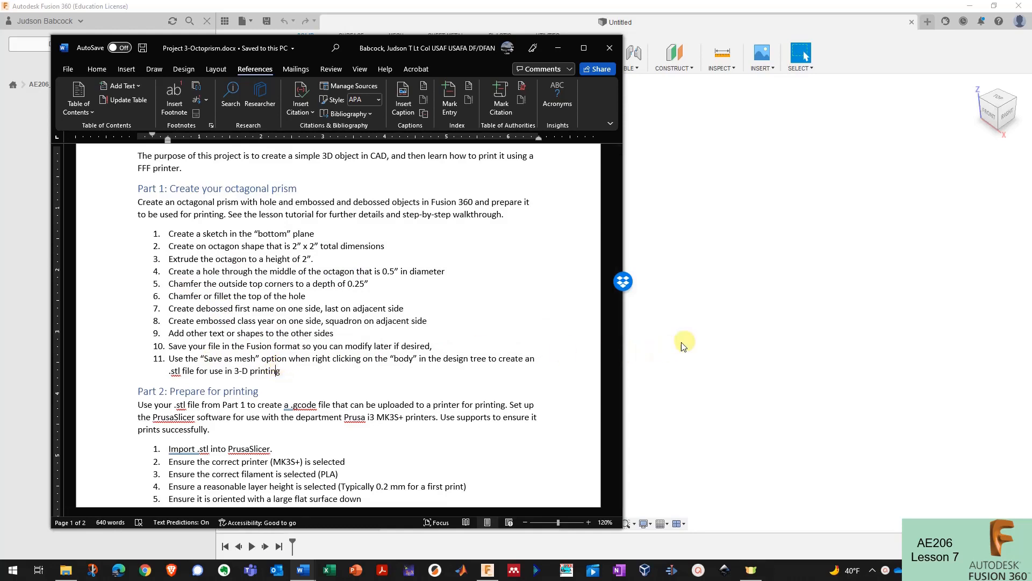
pyautogui.click(697, 328)
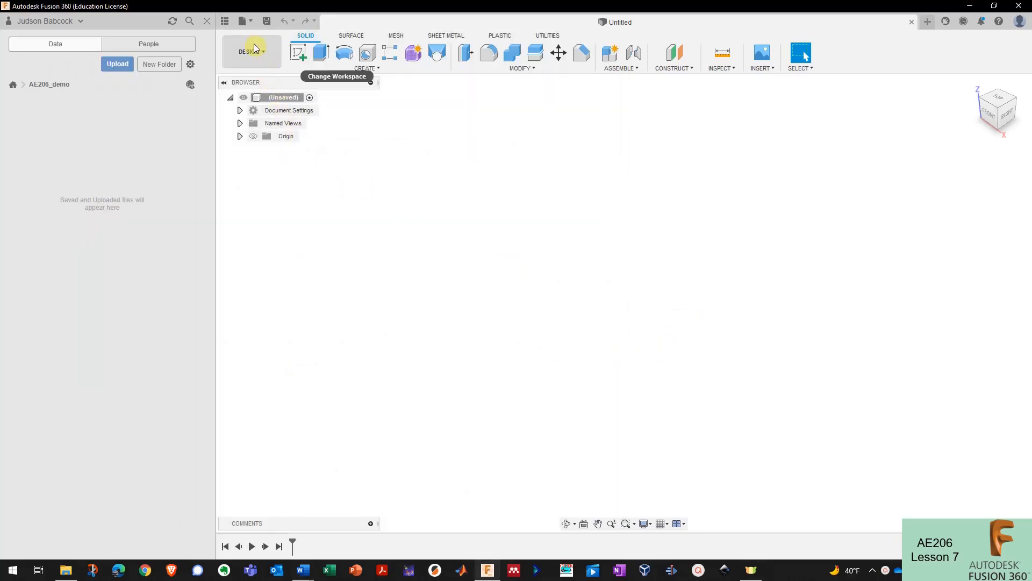
# - Hide the Data Panel and make the origin planes visible
pyautogui.click(225, 21)
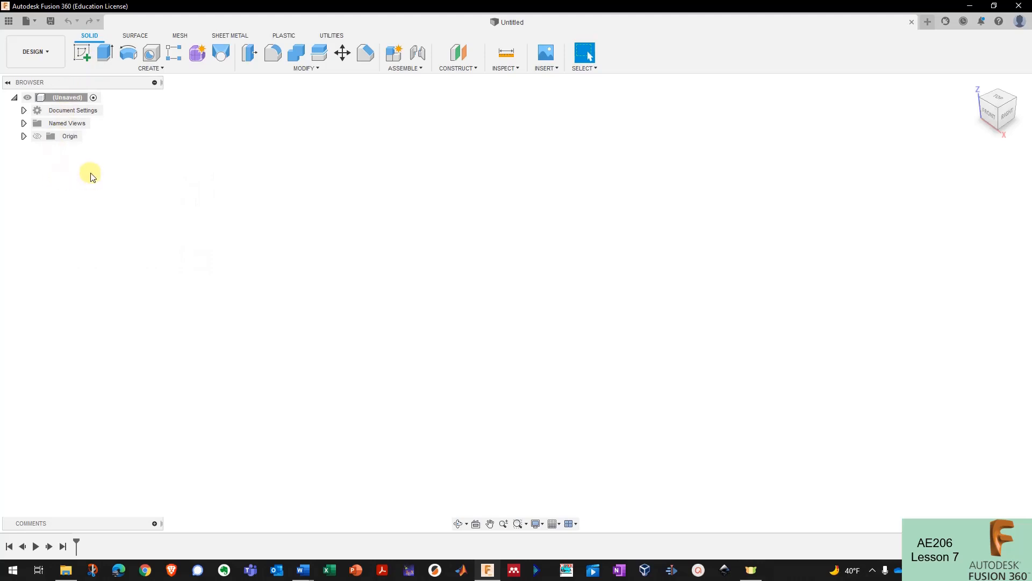
pyautogui.click(37, 137)
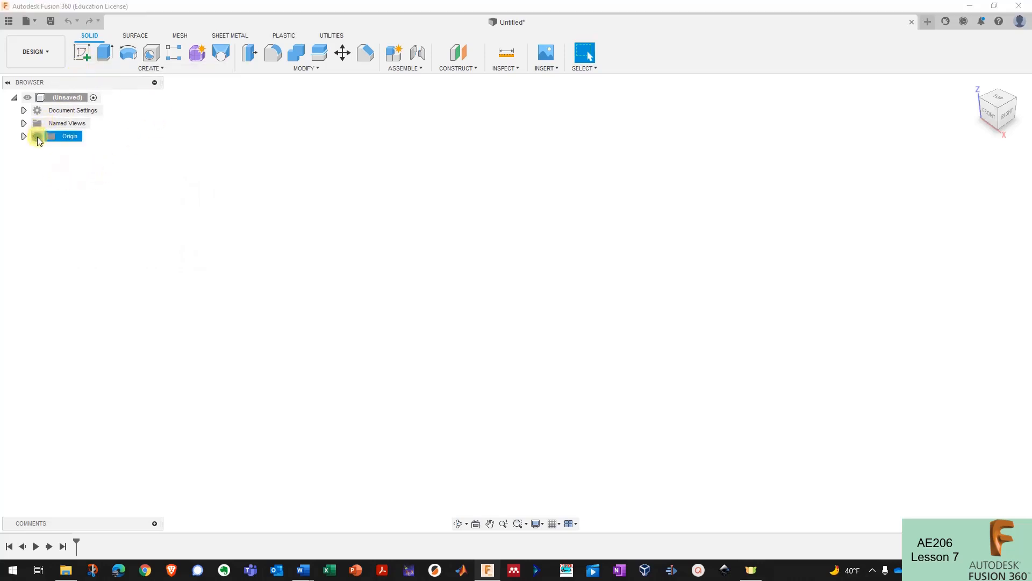
pyautogui.keyDown('shift'); pyautogui.moveTo(424, 253); pyautogui.dragTo(121, 77, button='middle'); pyautogui.keyUp('shift')
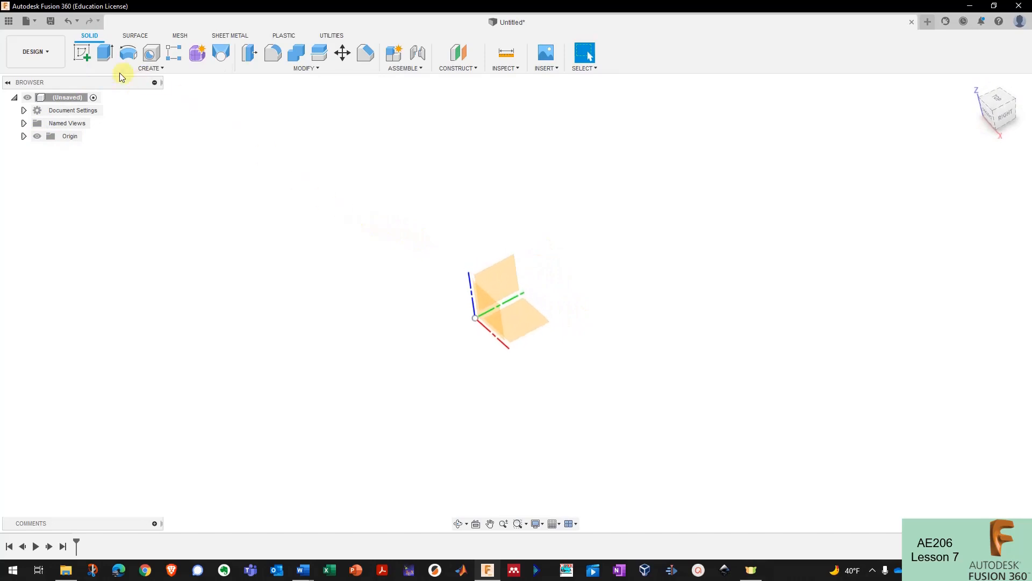
# - Start a new sketch on the horizontal XY origin plane
pyautogui.click(81, 52)
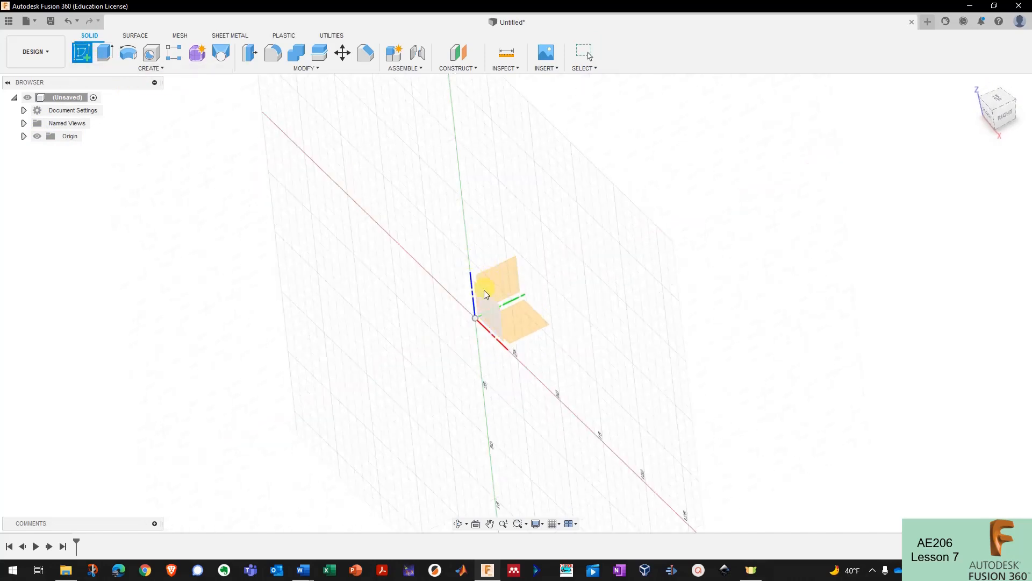
pyautogui.moveTo(528, 326)
pyautogui.keyDown('shift'); pyautogui.mouseDown(button='middle')
pyautogui.moveTo(502, 341)
pyautogui.moveTo(516, 341)
pyautogui.moveTo(515, 330)
pyautogui.moveTo(479, 325)
pyautogui.moveTo(493, 316)
pyautogui.moveTo(485, 317)
pyautogui.mouseUp(button='middle'); pyautogui.keyUp('shift')
pyautogui.click(485, 317)
# - With the Line tool, draw the octagon's top edge from the Y axis and its upper-right diagonal
pyautogui.scroll(-2, 341, 281)
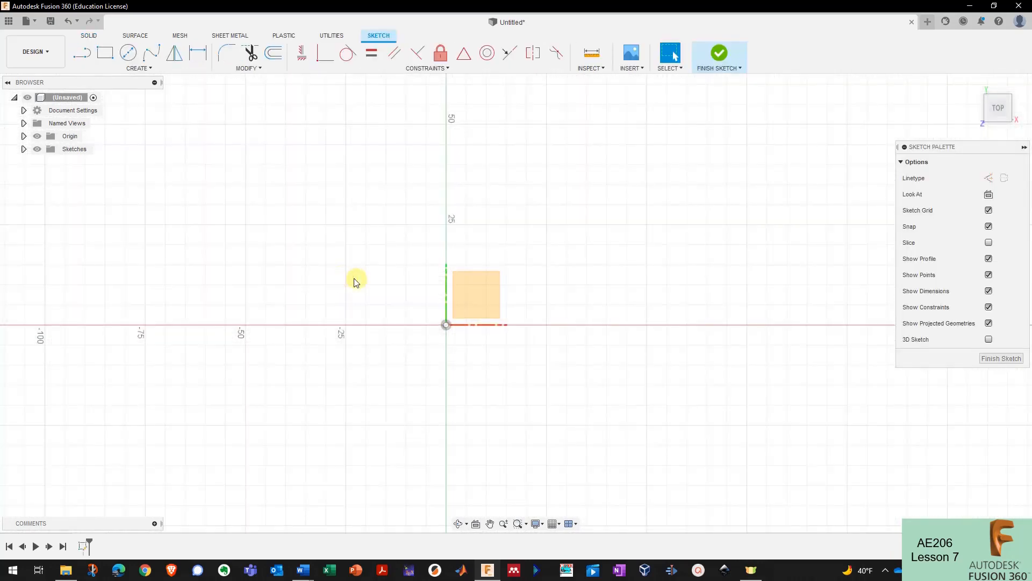
pyautogui.scroll(3, 499, 324)
pyautogui.scroll(-2, 604, 316)
pyautogui.scroll(4, 428, 299)
pyautogui.scroll(1, 428, 301)
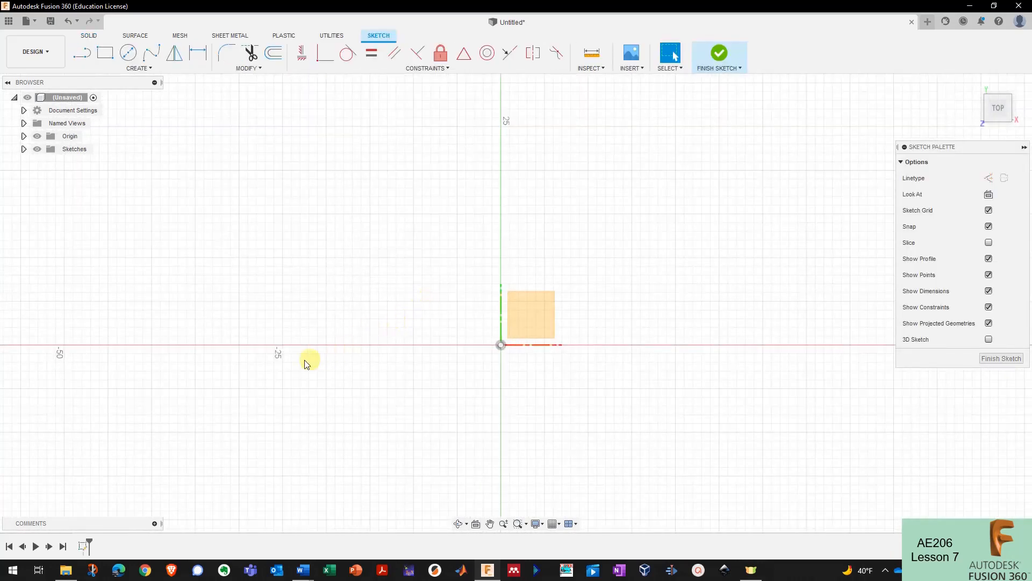
pyautogui.scroll(-1, 282, 363)
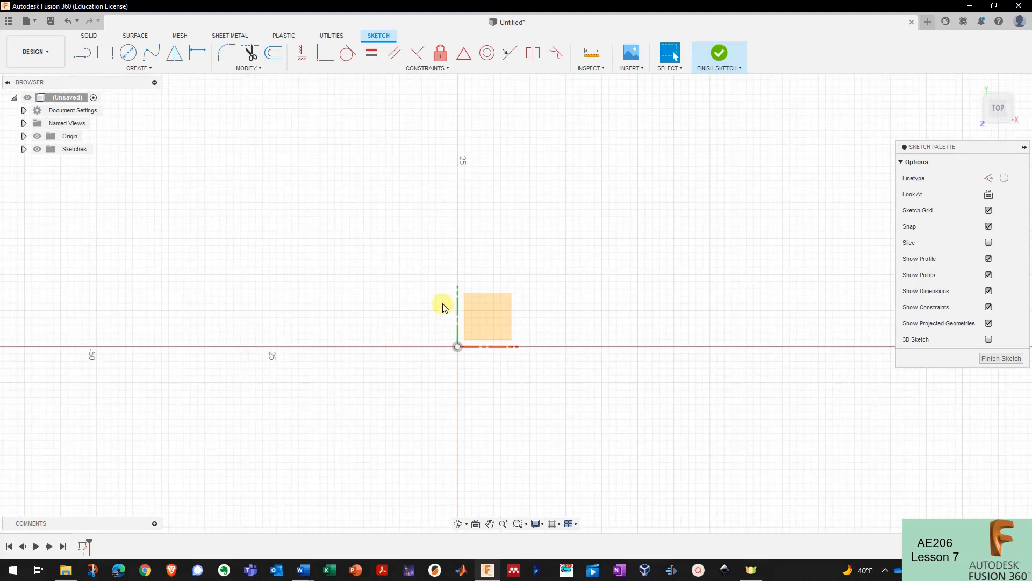
pyautogui.click(109, 69)
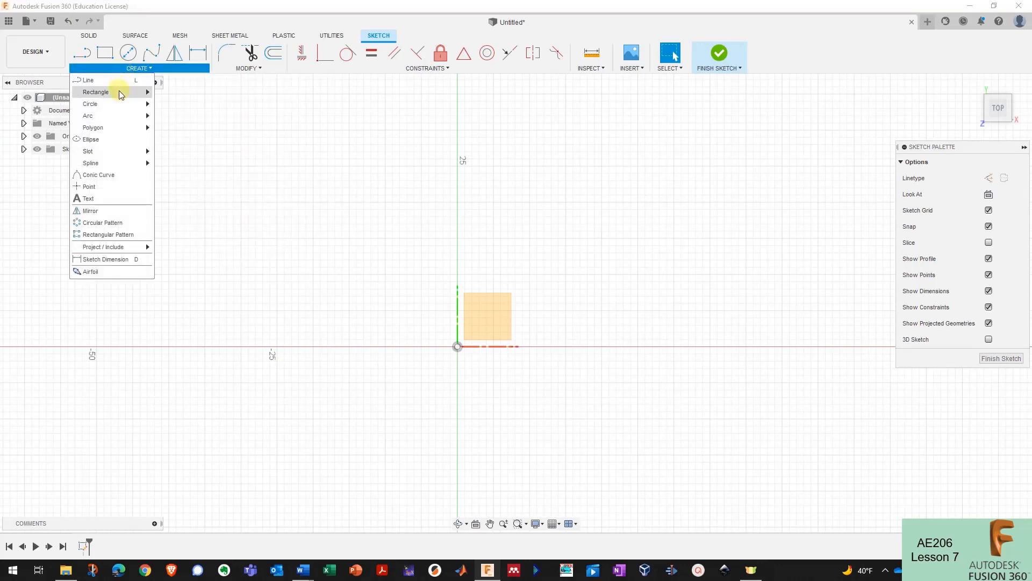
pyautogui.moveTo(123, 123)
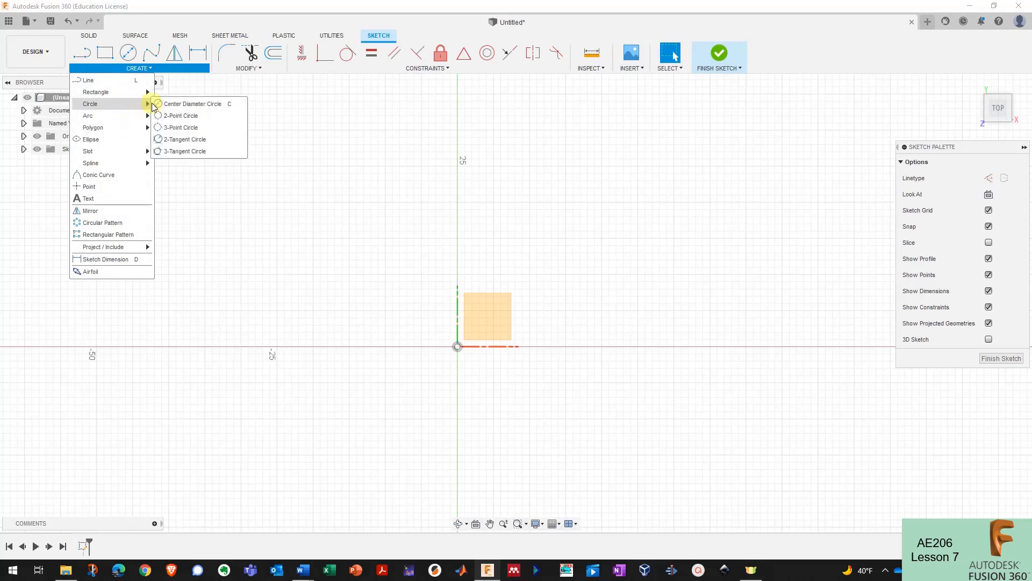
pyautogui.click(88, 63)
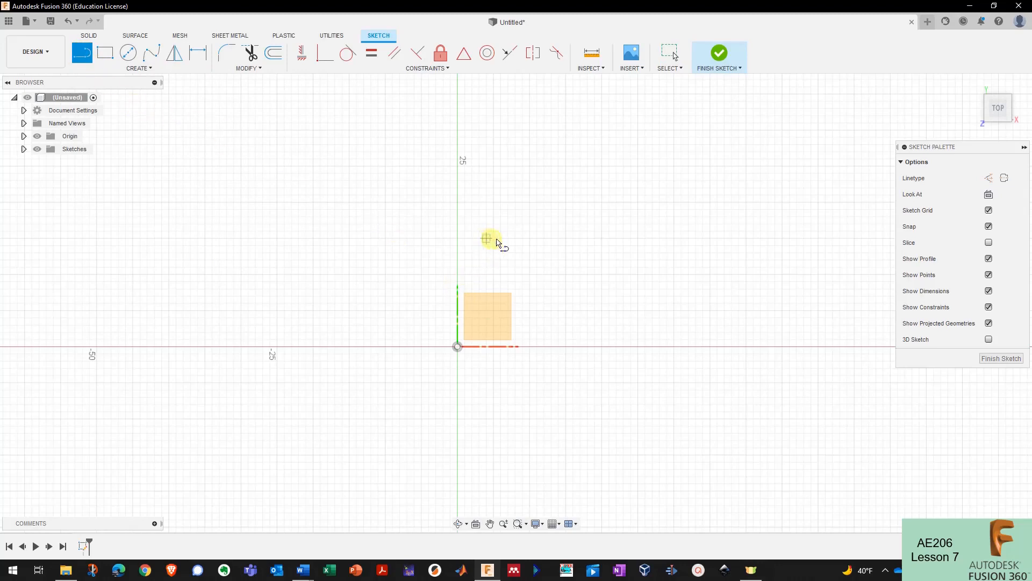
pyautogui.click(458, 203)
pyautogui.click(528, 202)
pyautogui.moveTo(529, 203); pyautogui.dragTo(595, 262)
# - Continue the outline through the right, bottom and left sides, closing it at the start point
pyautogui.click(595, 261)
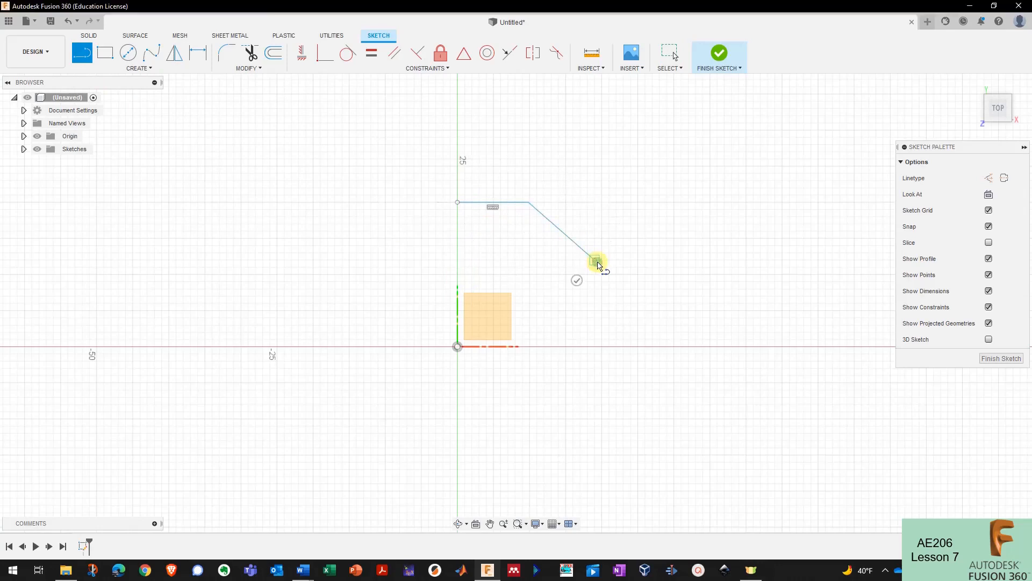
pyautogui.click(594, 353)
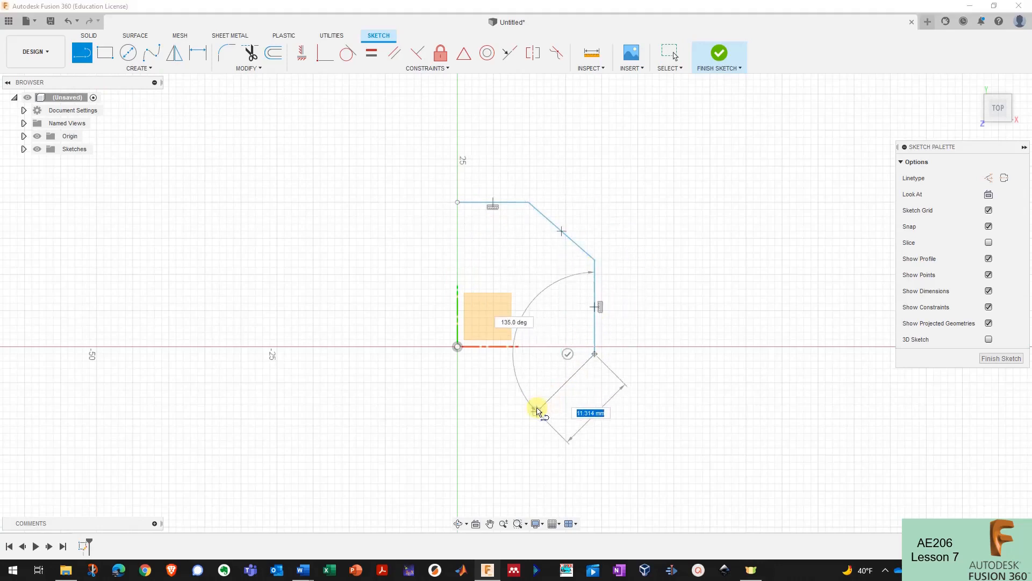
pyautogui.click(528, 409)
pyautogui.click(457, 408)
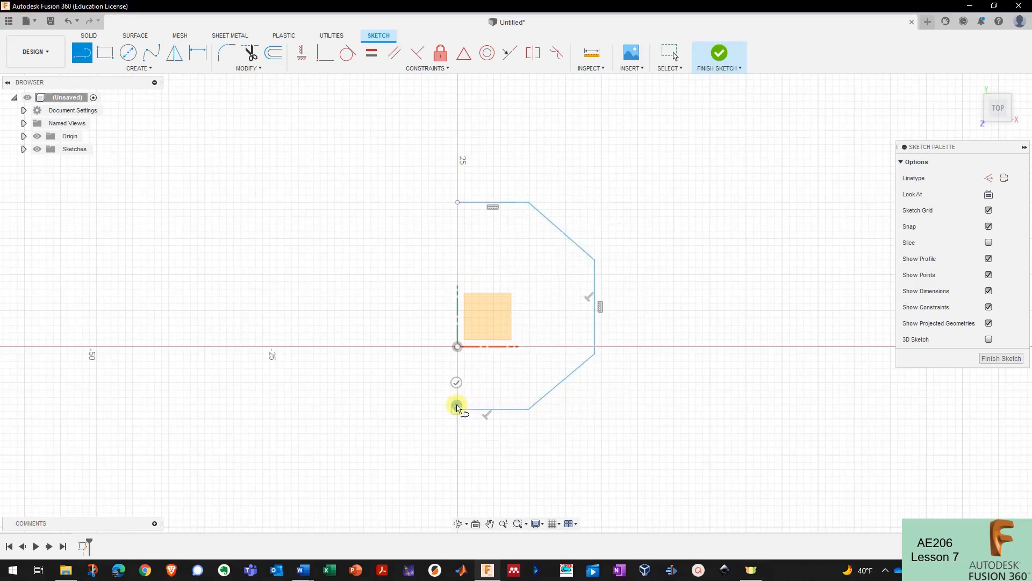
pyautogui.click(393, 360)
pyautogui.click(393, 253)
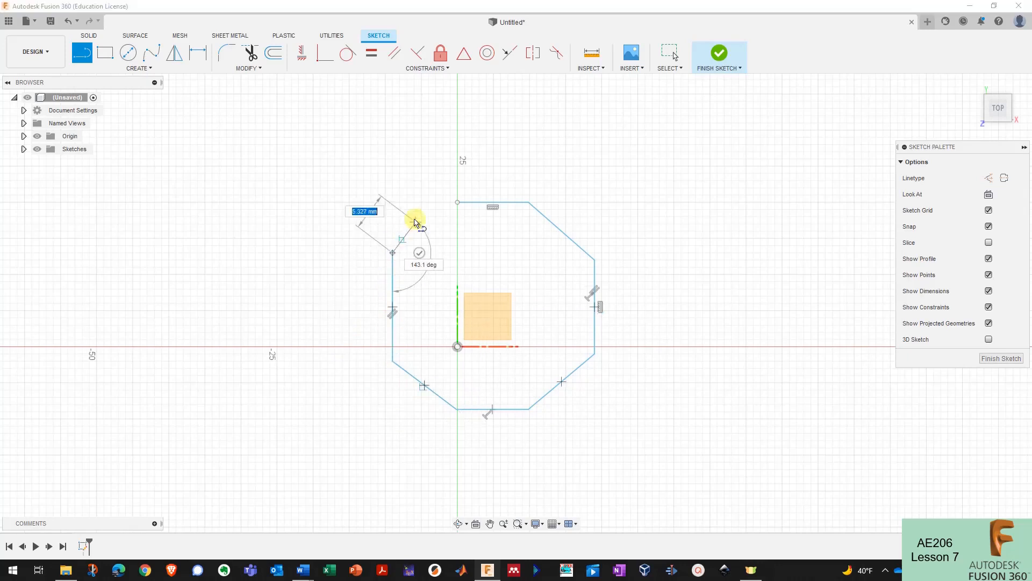
pyautogui.click(458, 204)
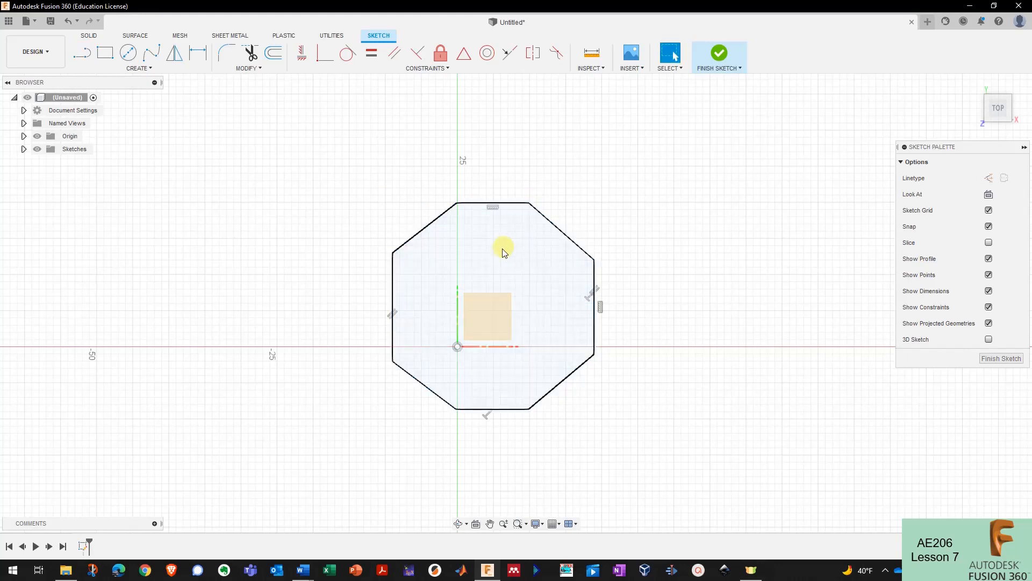
pyautogui.press('Escape')
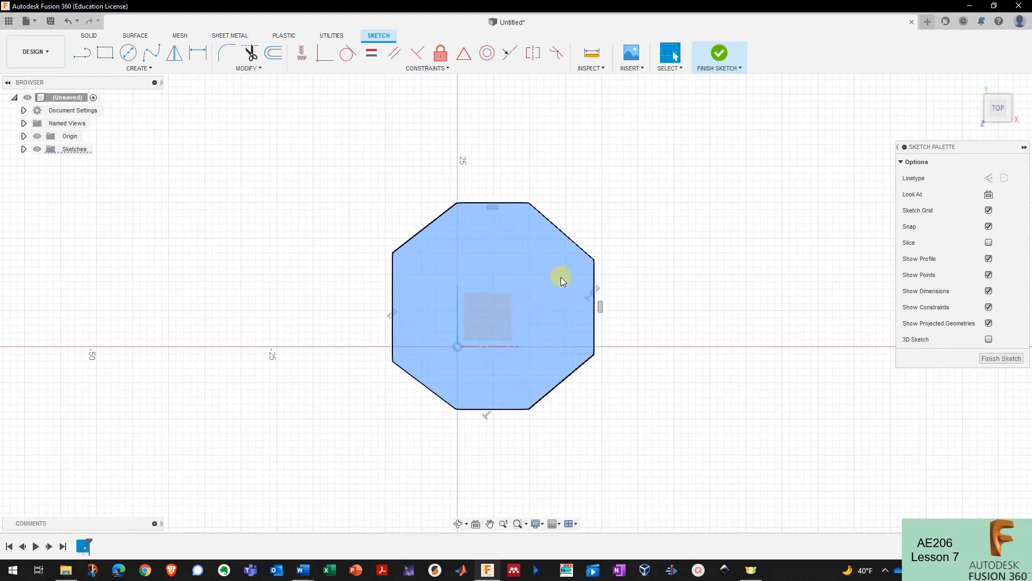
pyautogui.click(531, 289)
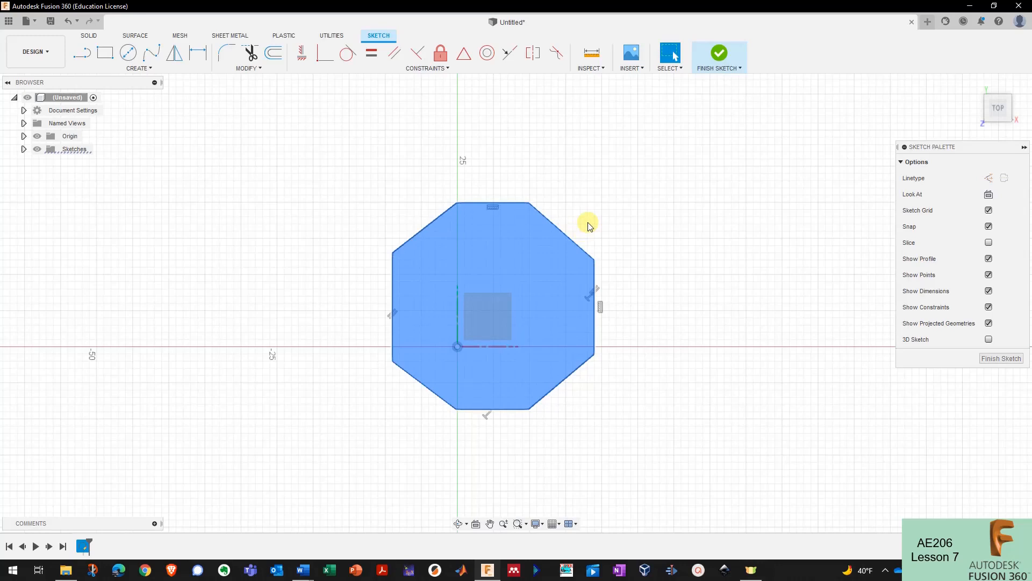
pyautogui.click(583, 226)
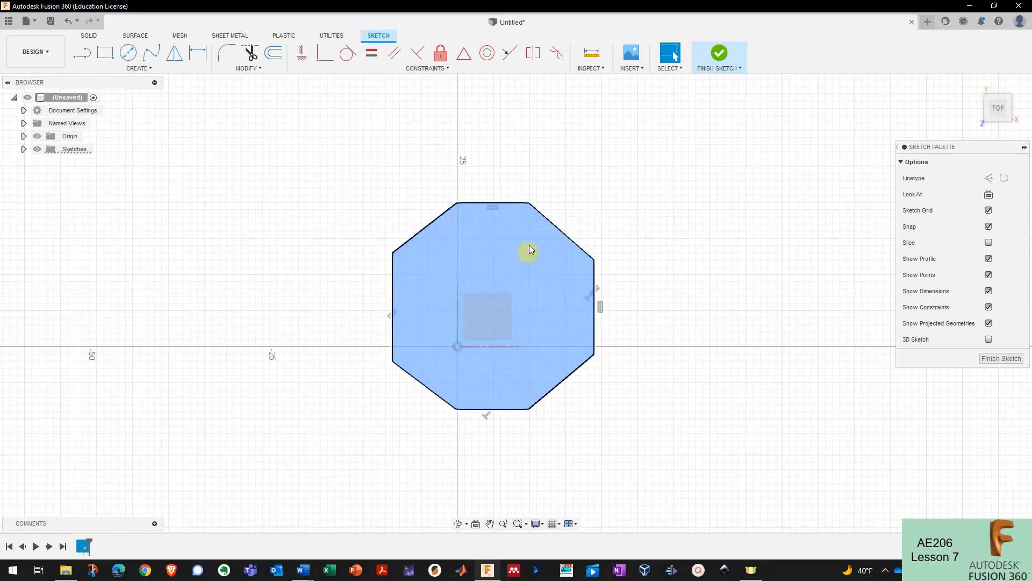
pyautogui.click(480, 243)
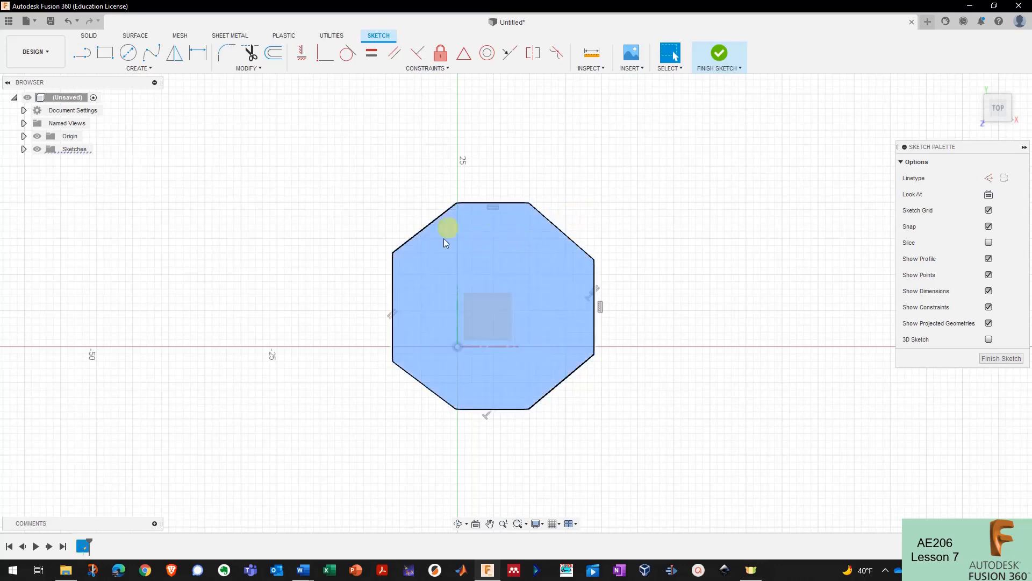
pyautogui.click(456, 208)
pyautogui.press('Escape')
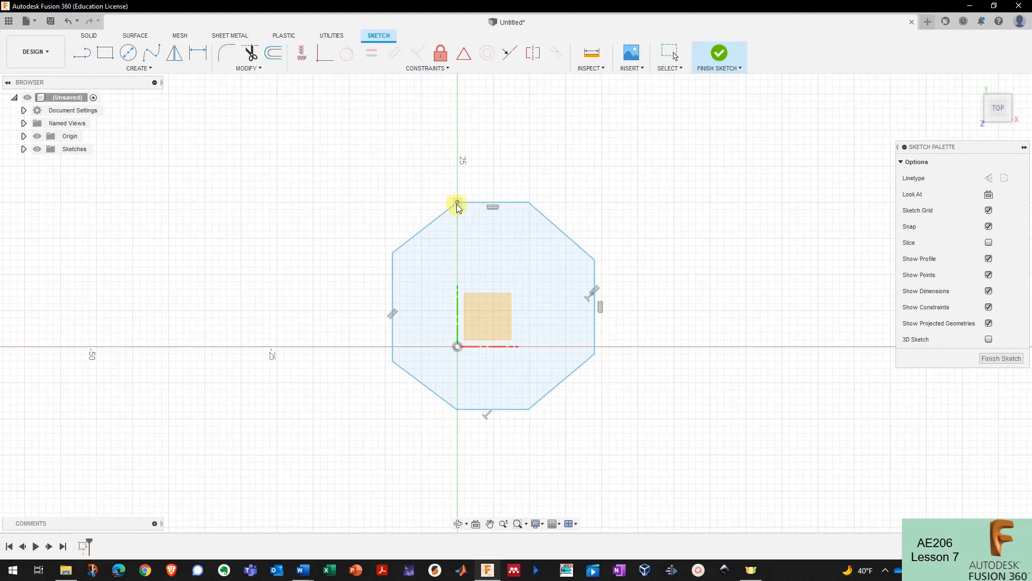
# - Undo the upper-left edge and redraw it from the left side's endpoint toward the top vertex
pyautogui.hotkey('ctrl', 'z')
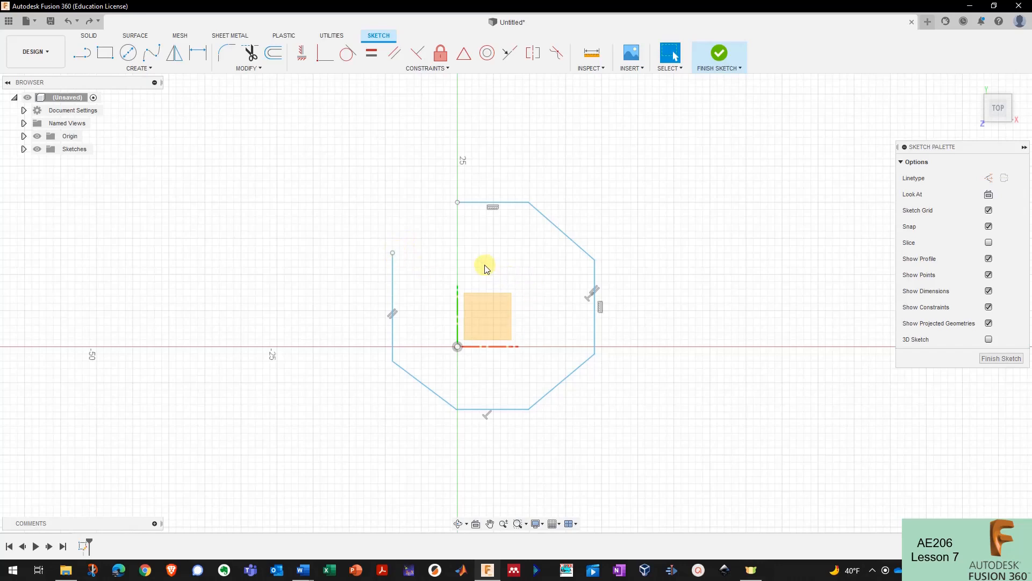
pyautogui.scroll(2, 422, 265)
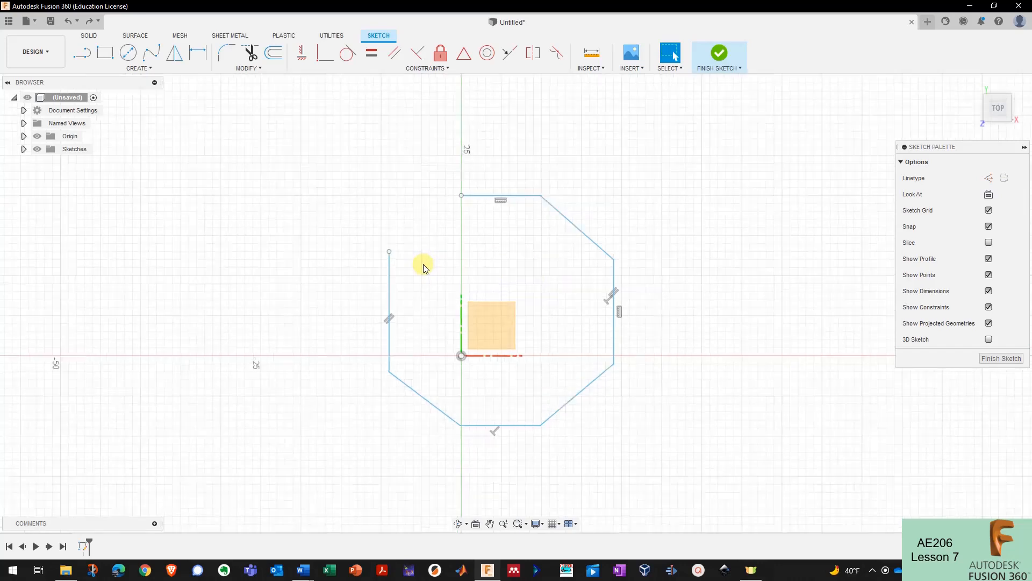
pyautogui.click(81, 52)
pyautogui.click(392, 255)
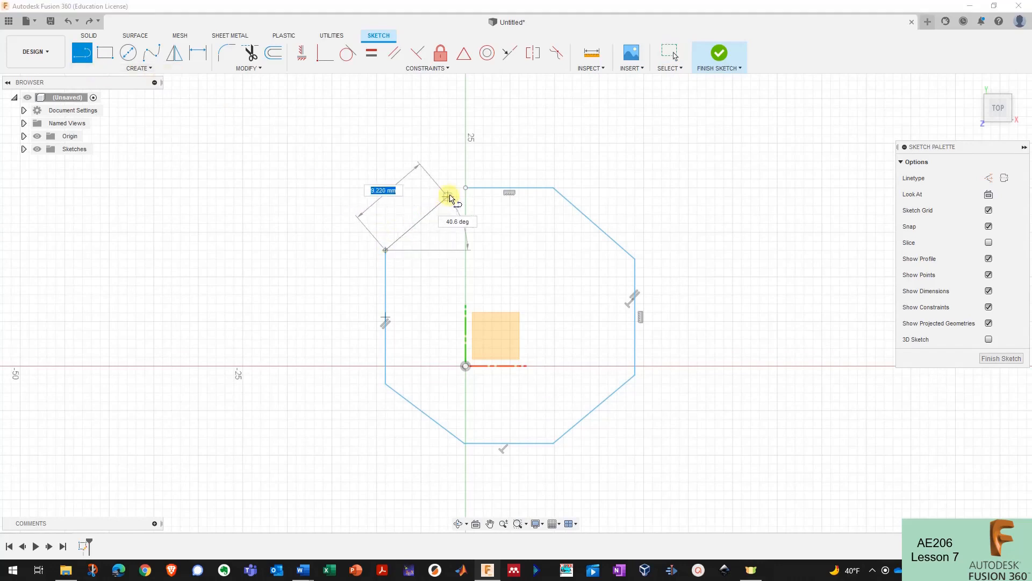
pyautogui.click(456, 192)
pyautogui.press('Escape')
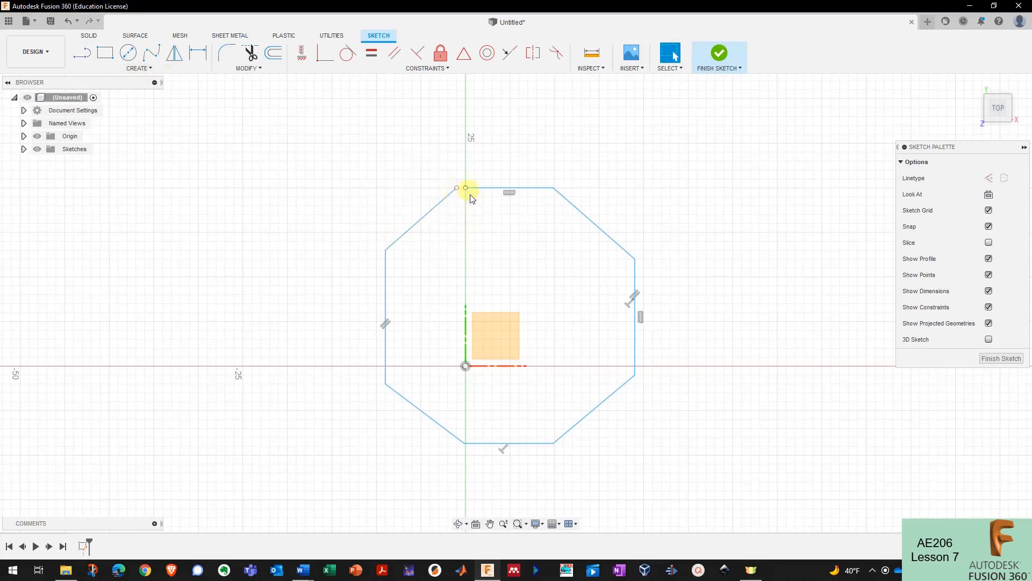
# - Drag the new edge's endpoint onto the top vertex to join them
pyautogui.scroll(5, 456, 195)
pyautogui.moveTo(444, 195); pyautogui.dragTo(471, 193)
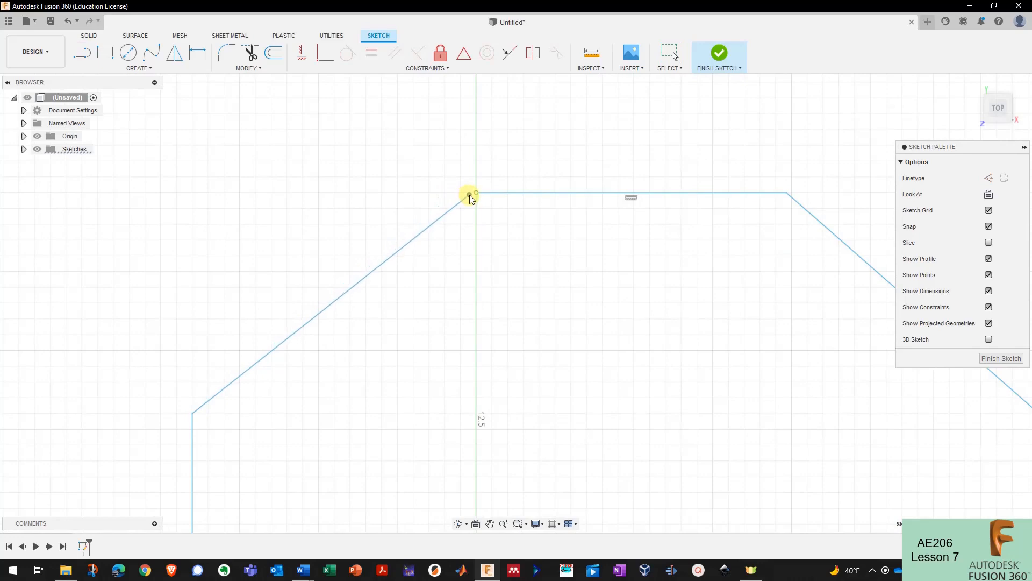
pyautogui.scroll(3, 473, 194)
pyautogui.scroll(-12, 410, 168)
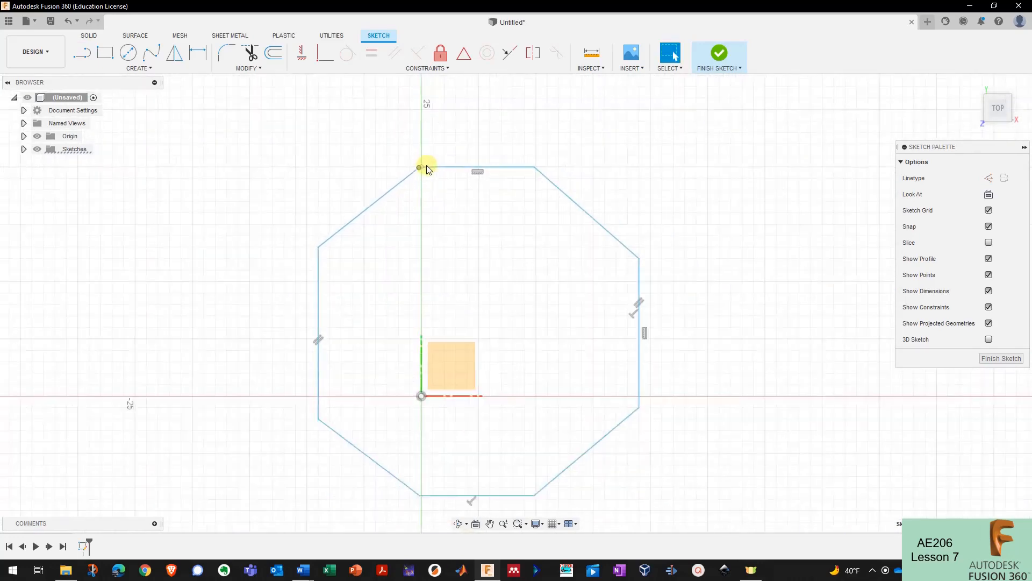
pyautogui.click(650, 271)
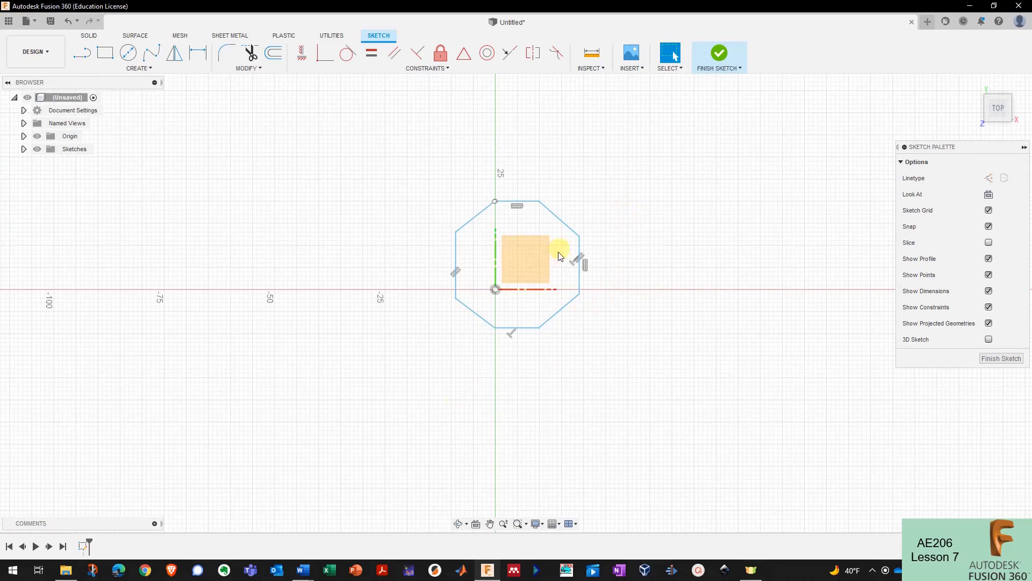
pyautogui.scroll(10, 534, 210)
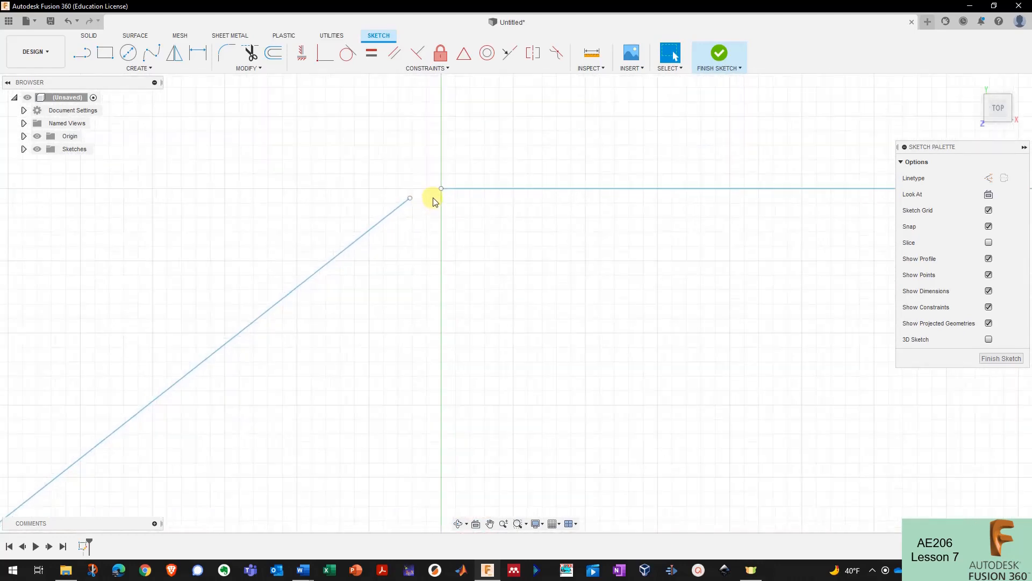
pyautogui.scroll(-8, 558, 238)
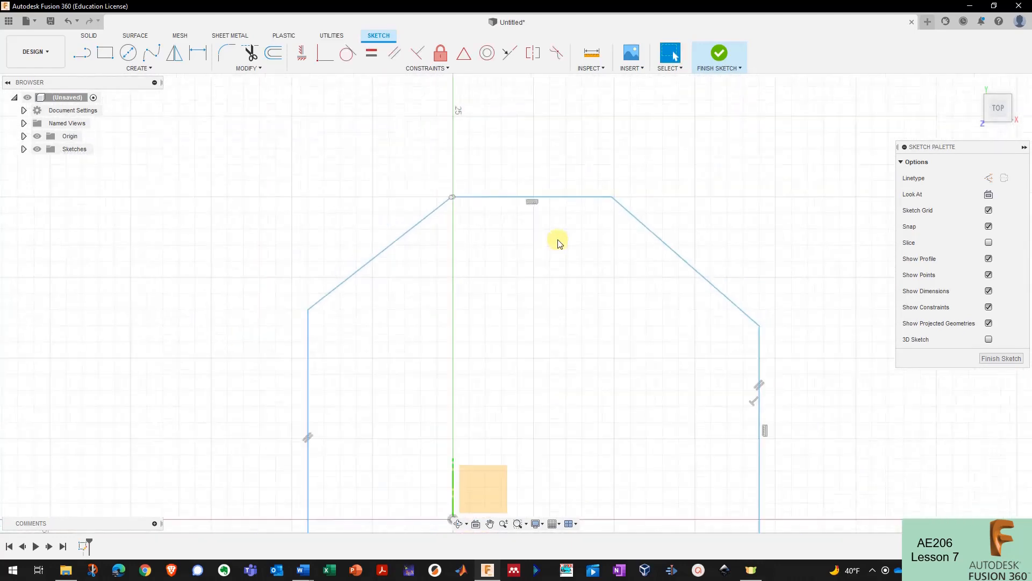
pyautogui.scroll(4, 576, 215)
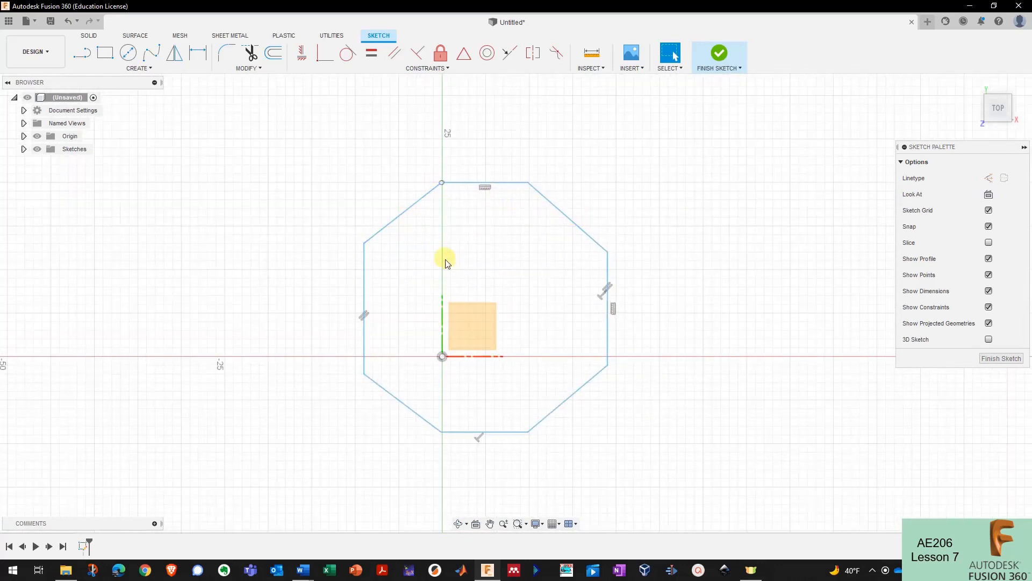
pyautogui.scroll(-1, 409, 273)
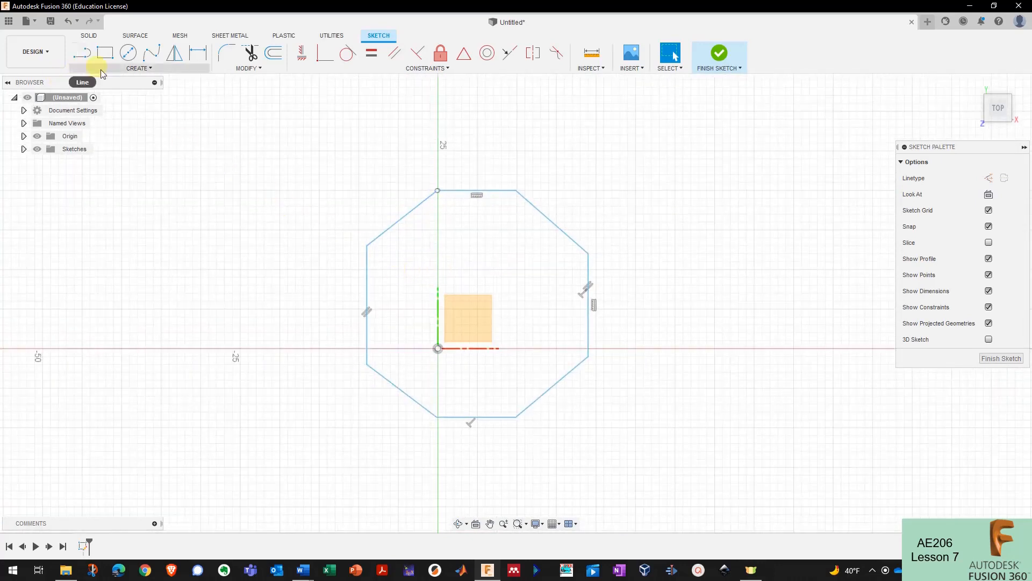
pyautogui.click(83, 52)
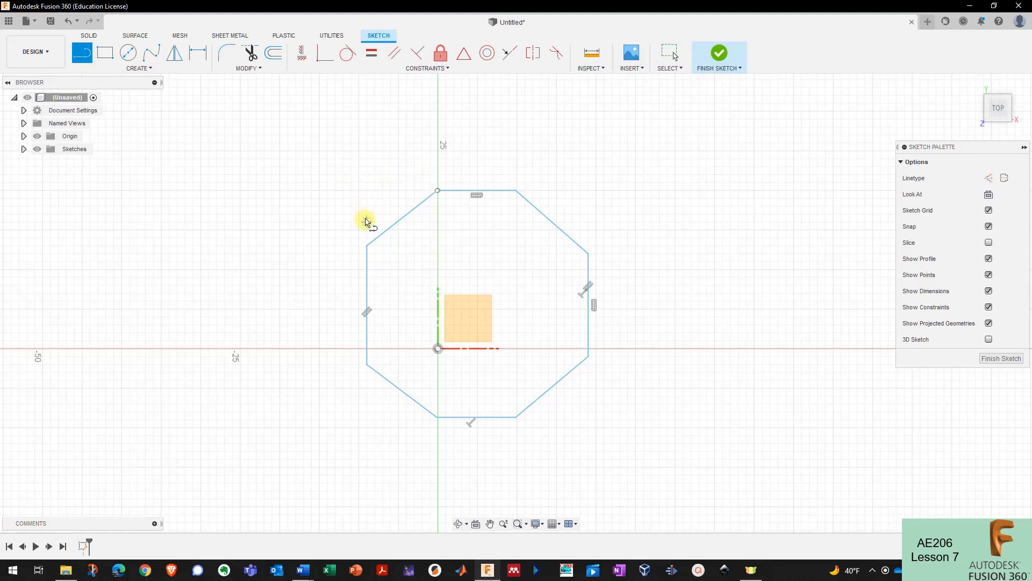
pyautogui.click(279, 245)
pyautogui.click(722, 411)
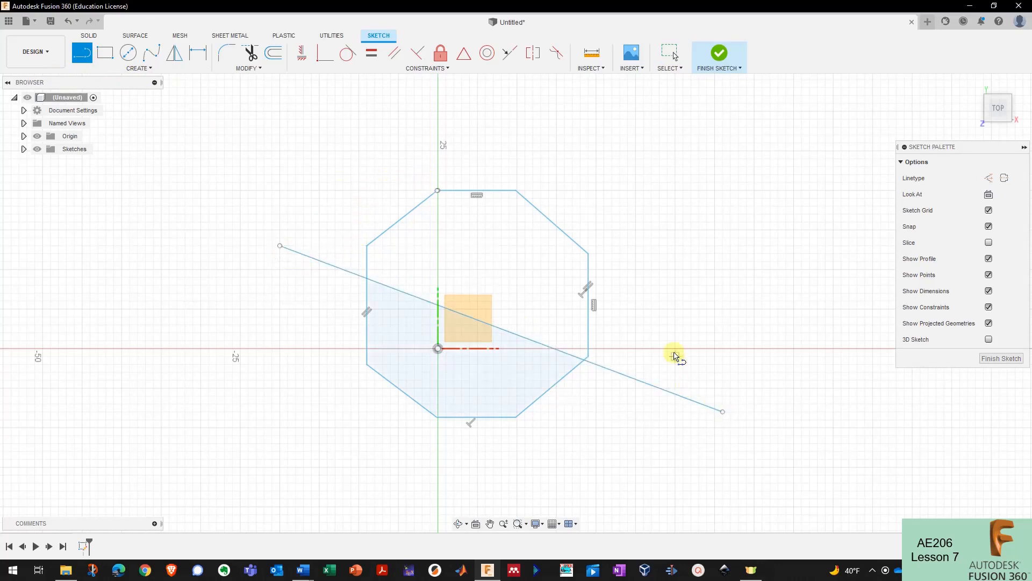
pyautogui.press('Escape')
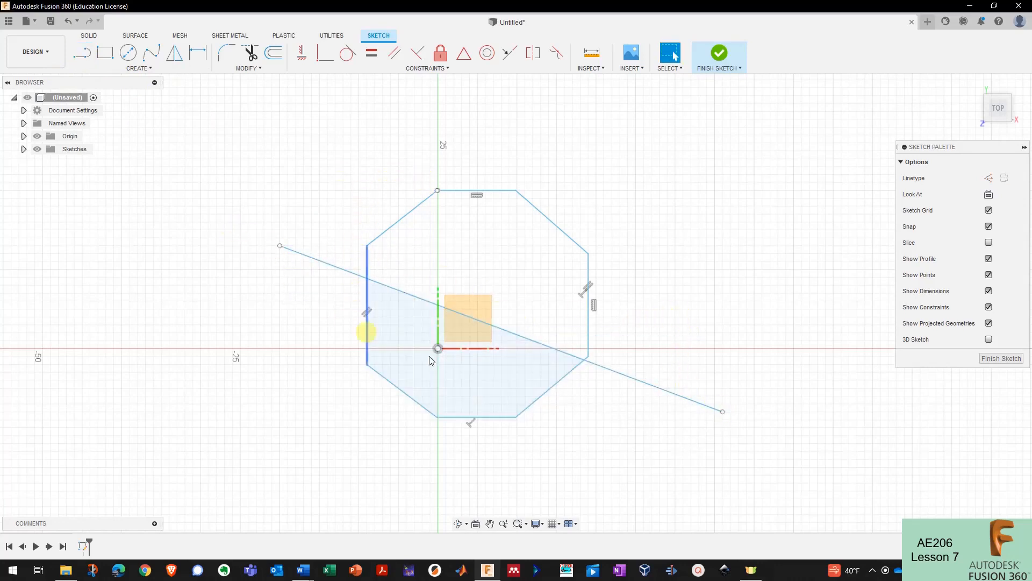
pyautogui.click(473, 361)
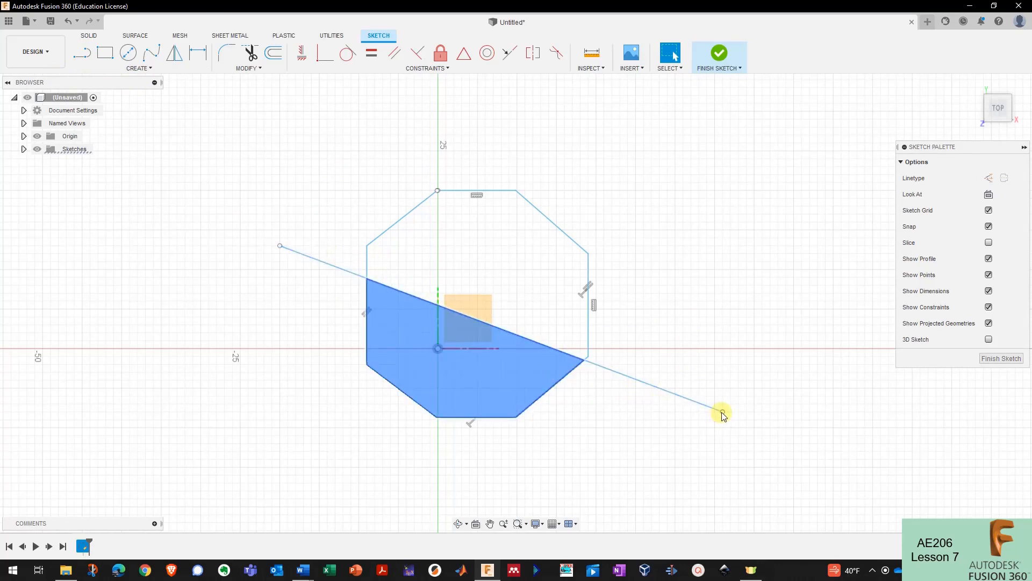
pyautogui.moveTo(724, 414); pyautogui.dragTo(720, 285)
pyautogui.click(444, 320)
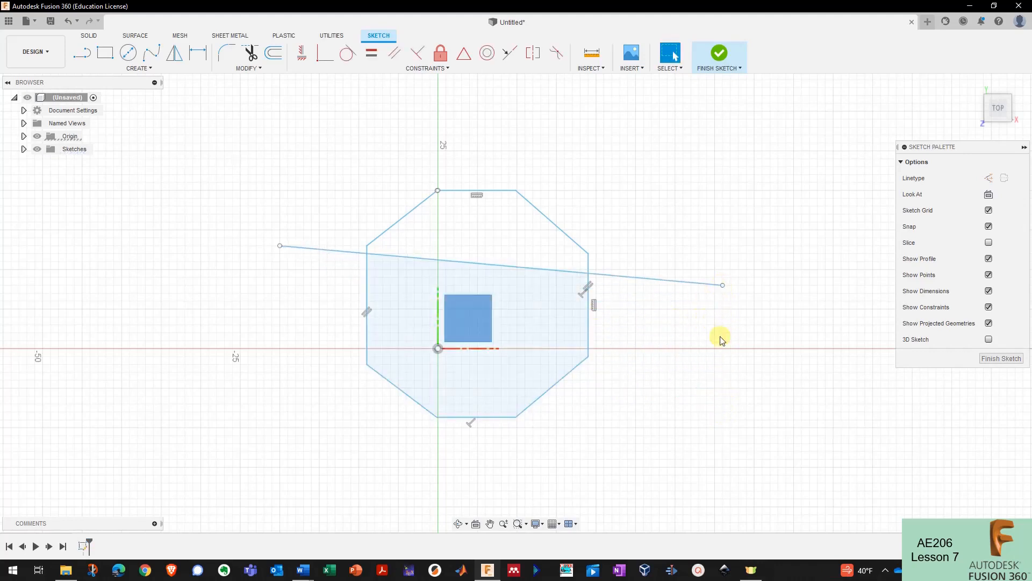
pyautogui.moveTo(723, 286); pyautogui.dragTo(723, 229)
pyautogui.moveTo(280, 245); pyautogui.dragTo(287, 214)
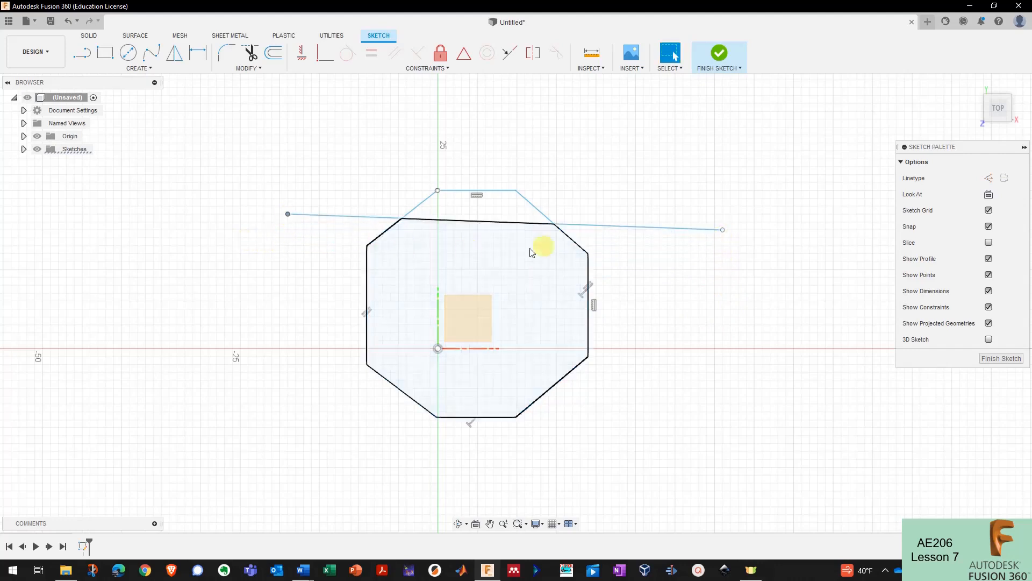
pyautogui.moveTo(723, 232); pyautogui.dragTo(541, 182)
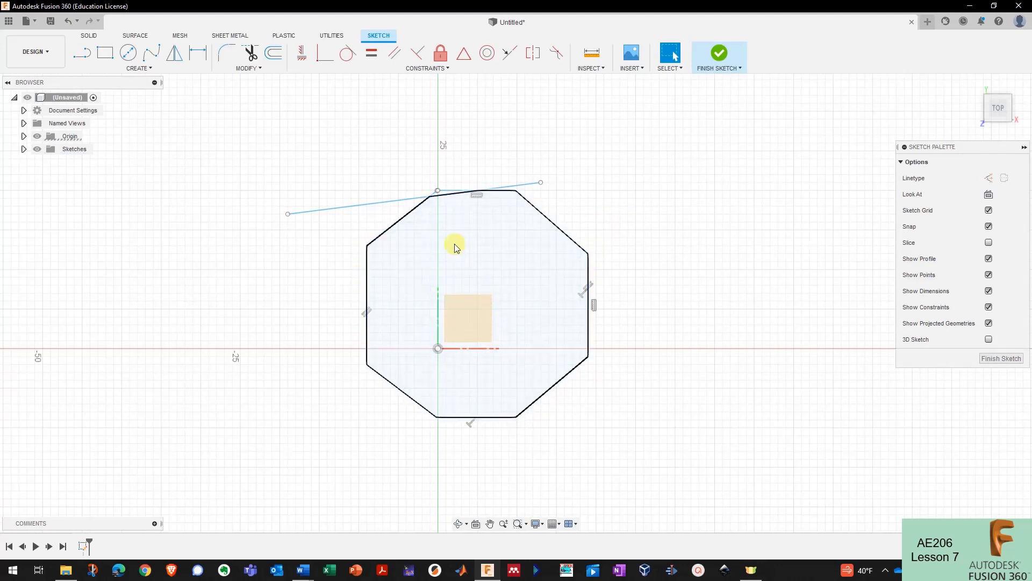
pyautogui.scroll(4, 441, 199)
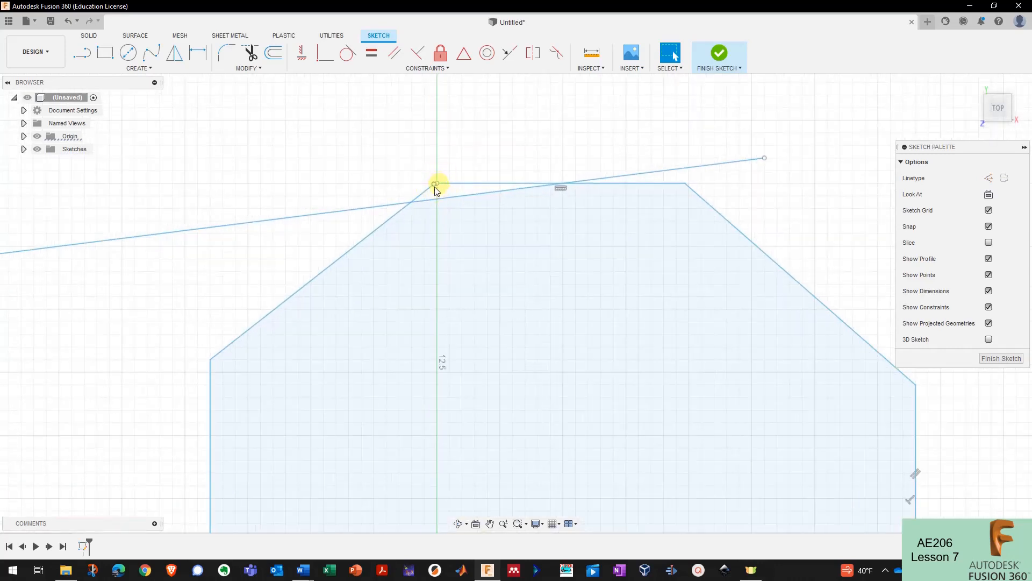
pyautogui.scroll(-1, 438, 182)
pyautogui.scroll(1, 399, 195)
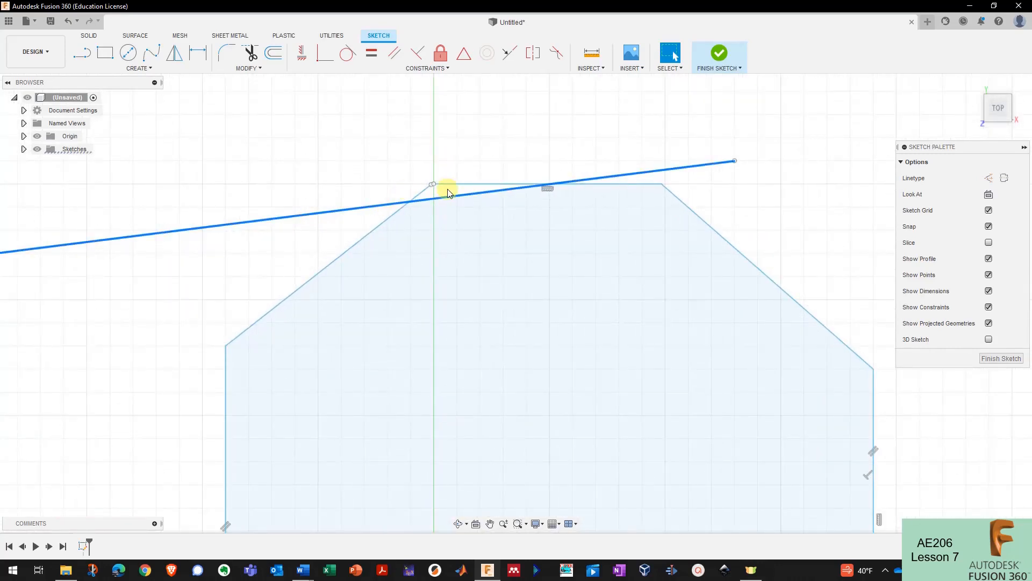
pyautogui.press('Delete')
# - Join the line endpoint at the octagon's top-left corner to close the gap
pyautogui.scroll(3, 431, 187)
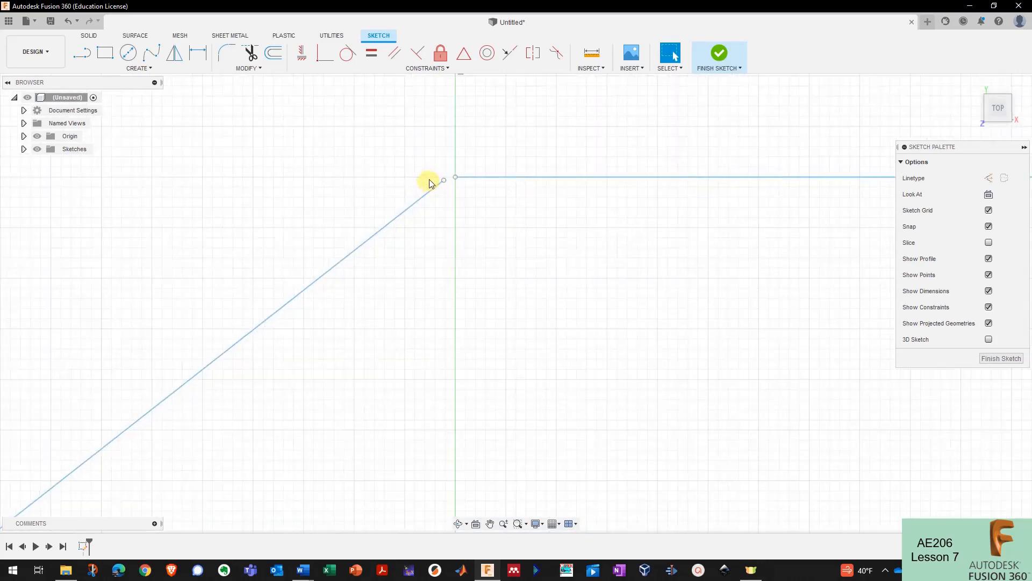
pyautogui.click(455, 177)
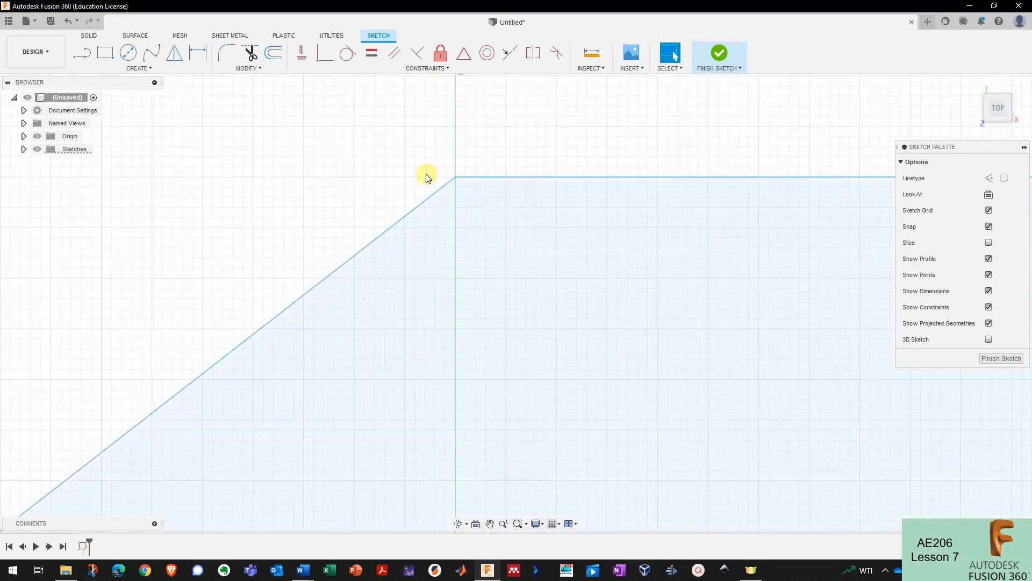
pyautogui.scroll(-5, 426, 172)
pyautogui.scroll(-2, 588, 329)
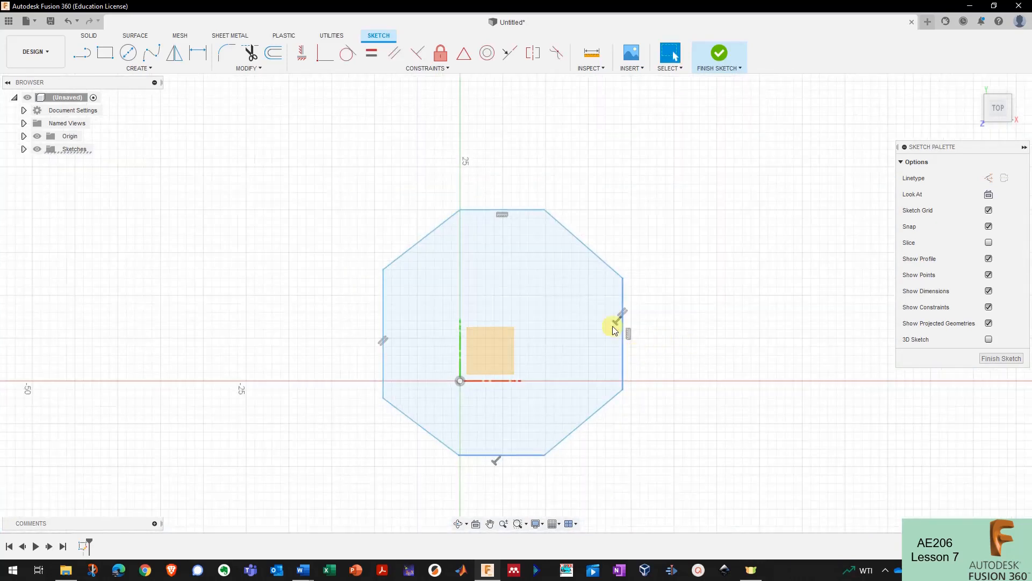
# - Select the octagon profile and upper-right diagonal to confirm the shape is closed
pyautogui.click(591, 302)
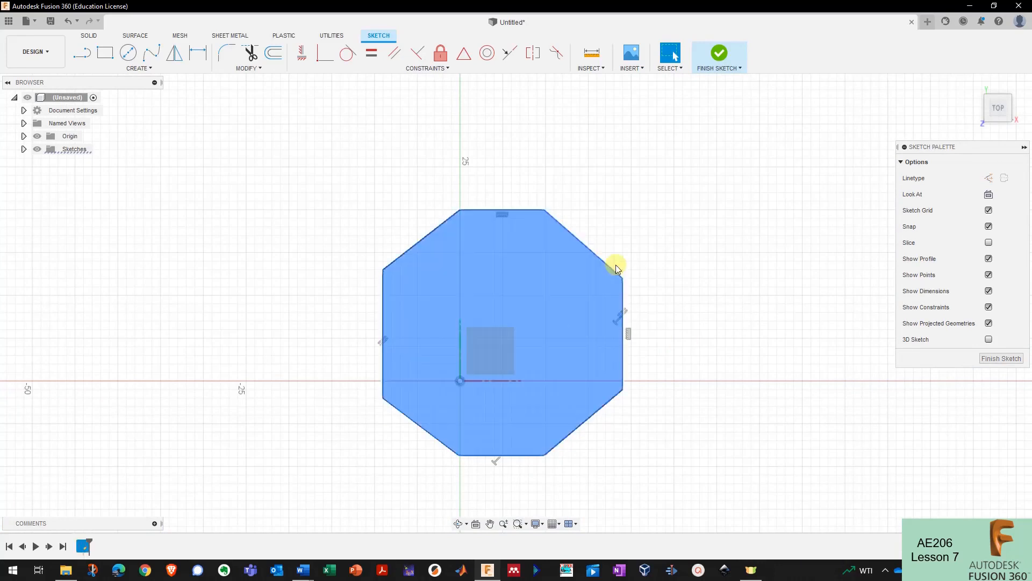
pyautogui.click(629, 249)
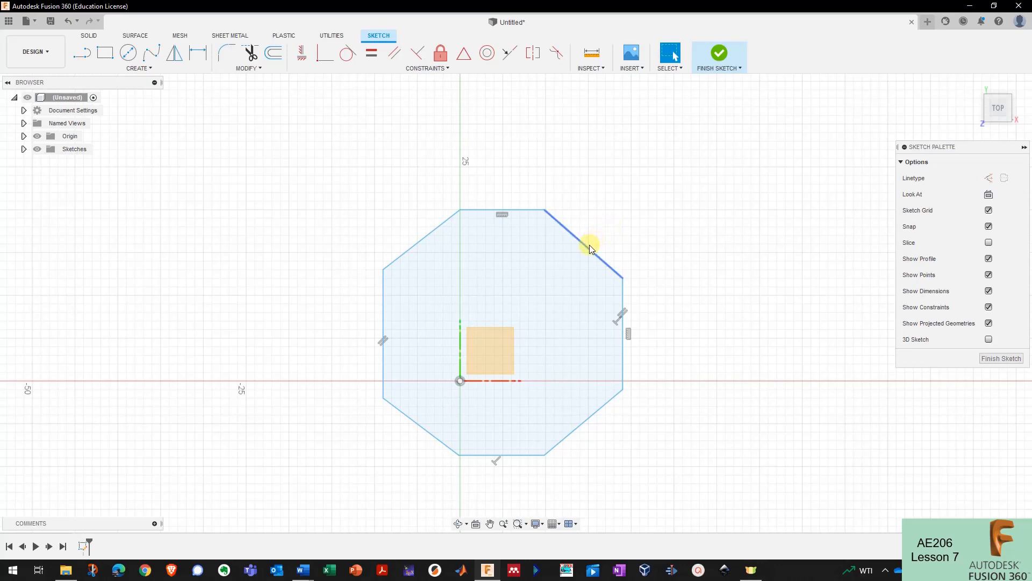
pyautogui.click(590, 246)
pyautogui.click(631, 235)
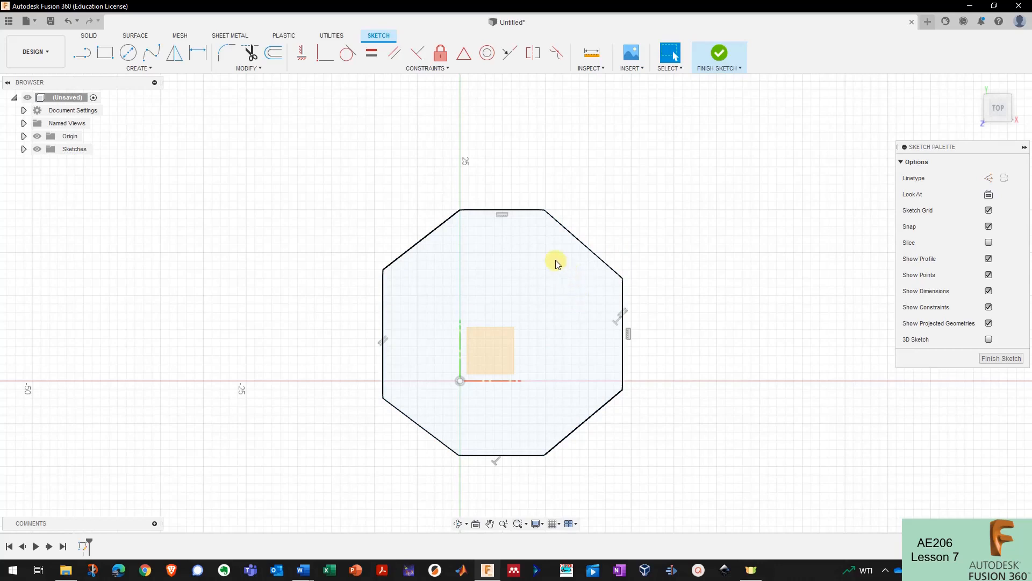
# - Make the top edge, upper-right diagonal and right side equal in length
pyautogui.click(430, 70)
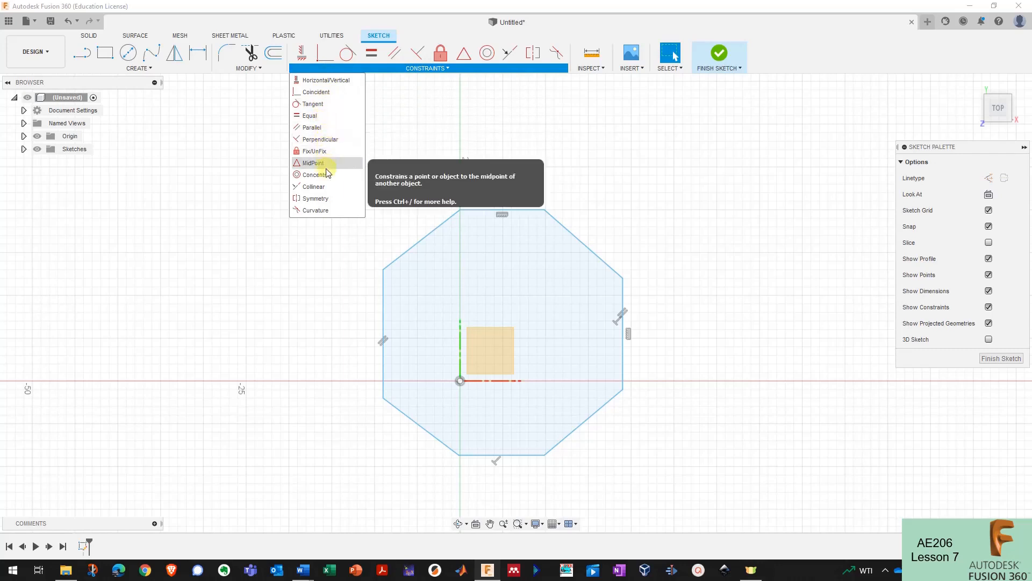
pyautogui.click(327, 117)
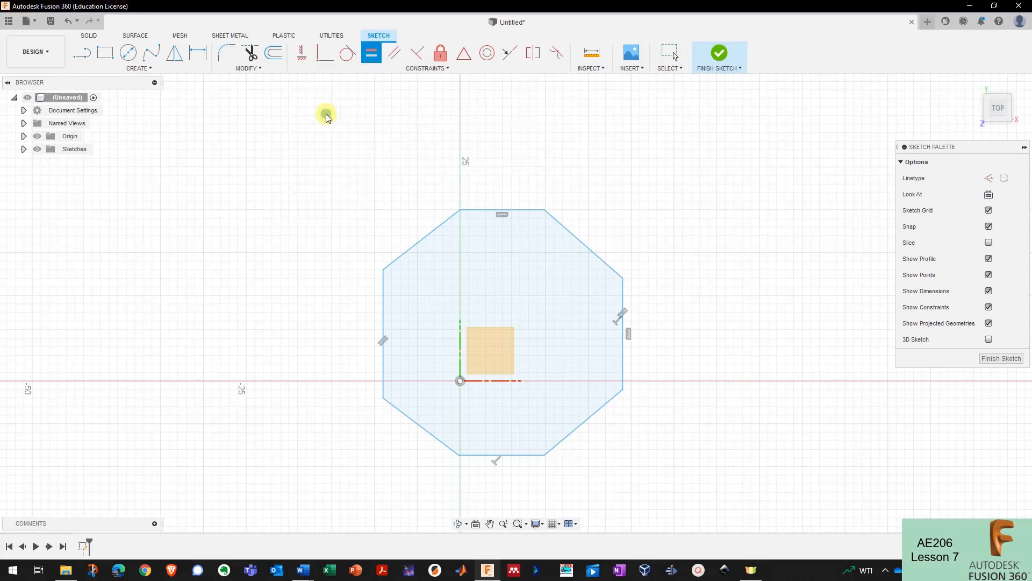
pyautogui.click(536, 212)
pyautogui.click(549, 216)
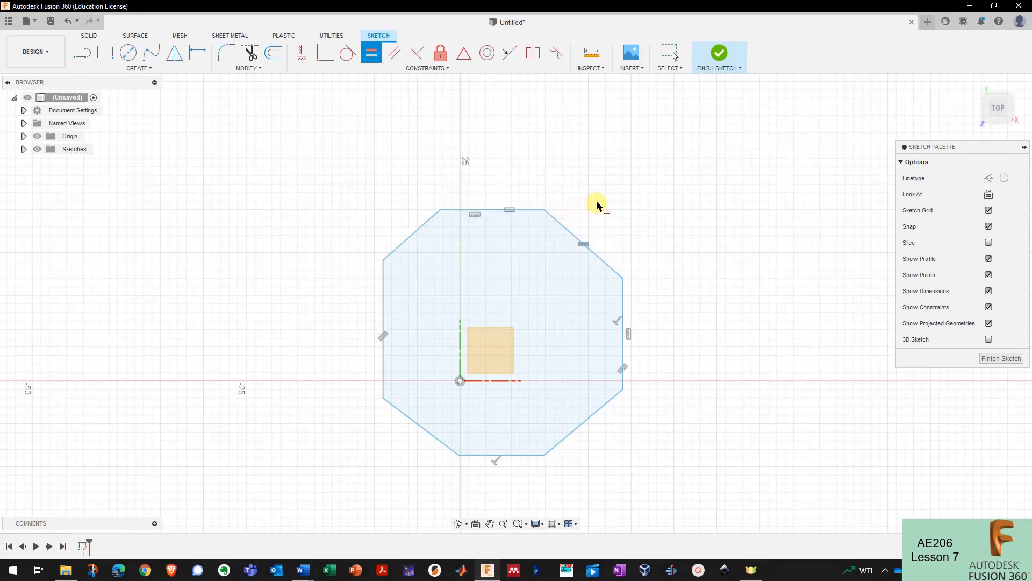
pyautogui.click(595, 252)
pyautogui.click(624, 289)
# - Extend the Equal constraints around the bottom and left sides to finish the regular octagon
pyautogui.click(623, 356)
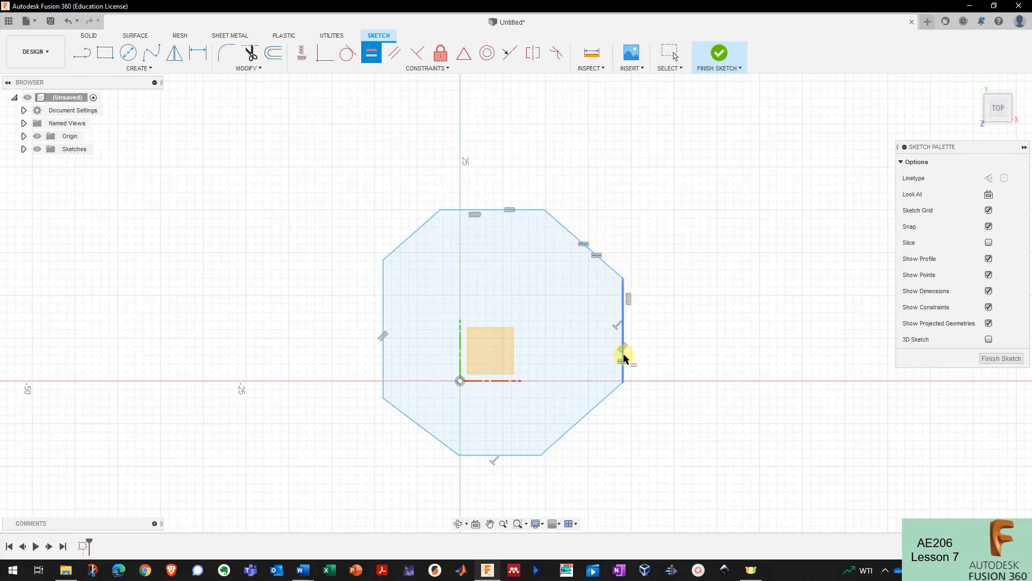
pyautogui.click(580, 420)
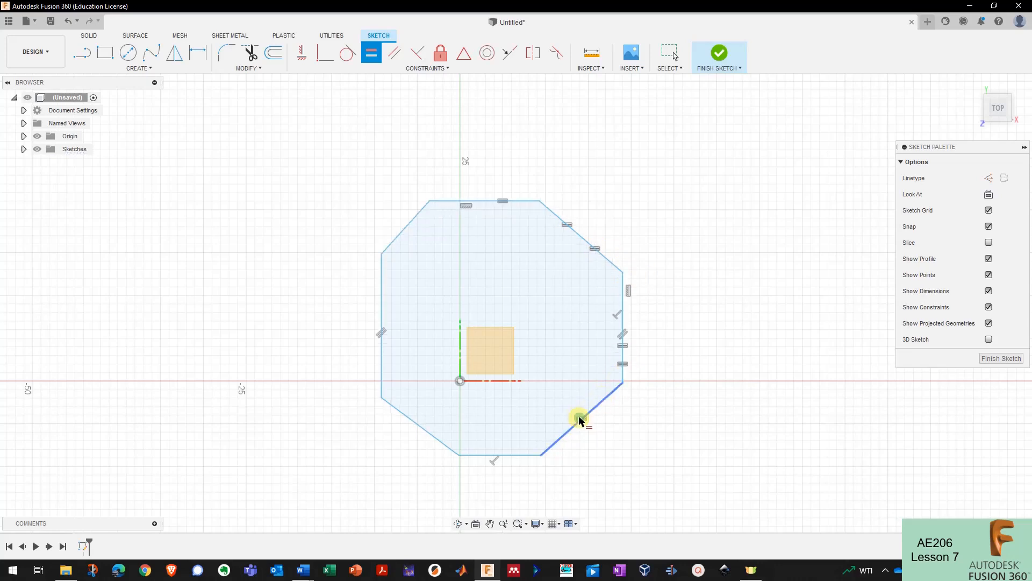
pyautogui.click(521, 455)
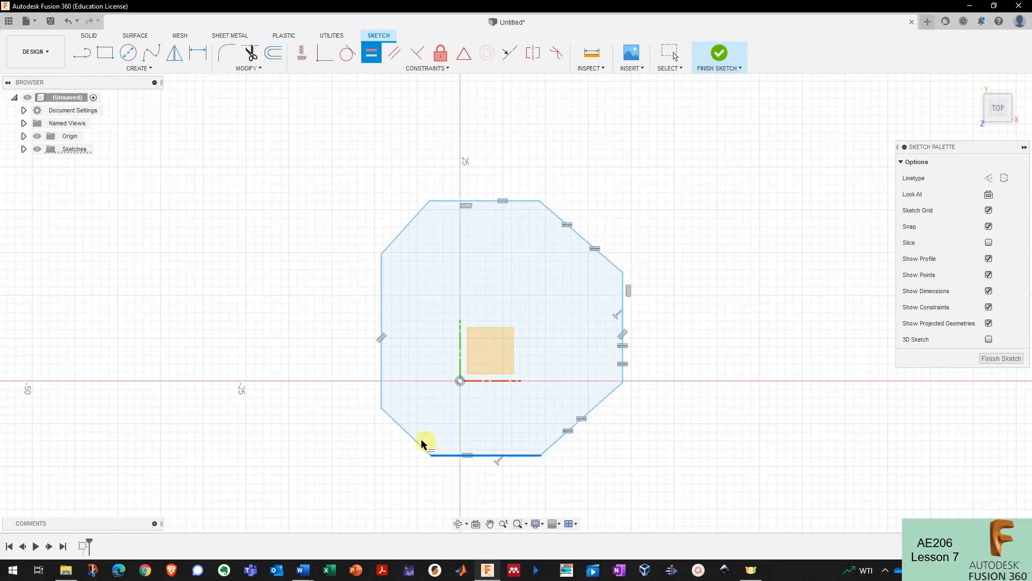
pyautogui.click(406, 430)
pyautogui.click(382, 392)
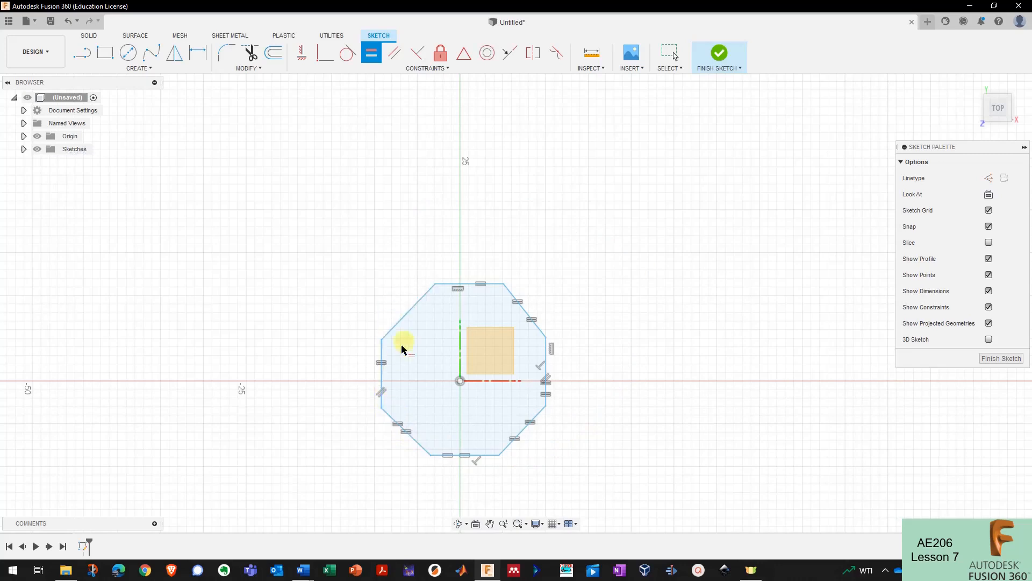
pyautogui.click(400, 319)
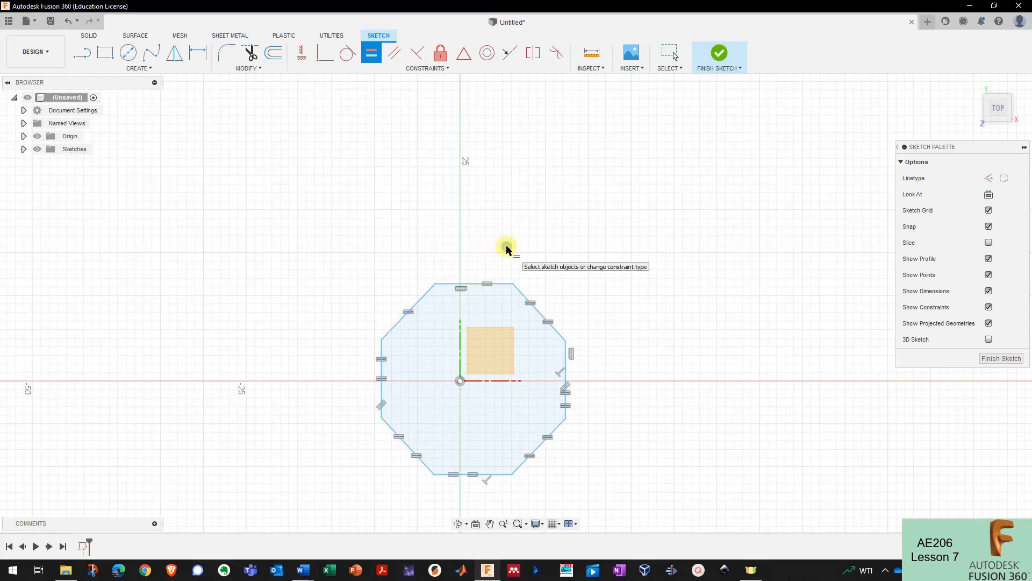
pyautogui.scroll(-2, 574, 223)
pyautogui.scroll(4, 473, 373)
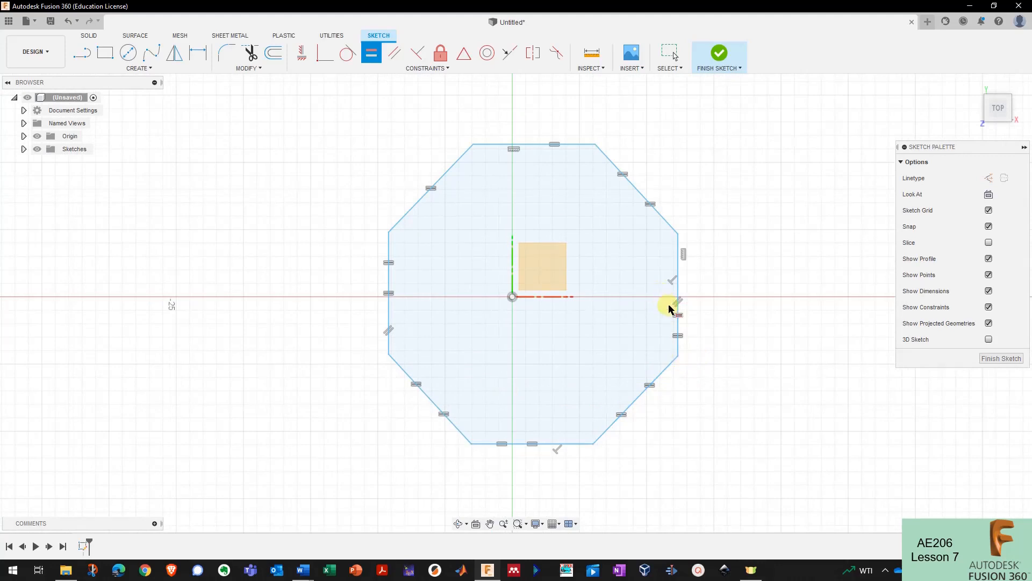
# - Try constraining the upper-left and lower-right diagonals parallel, then window-select the octagon
pyautogui.click(394, 52)
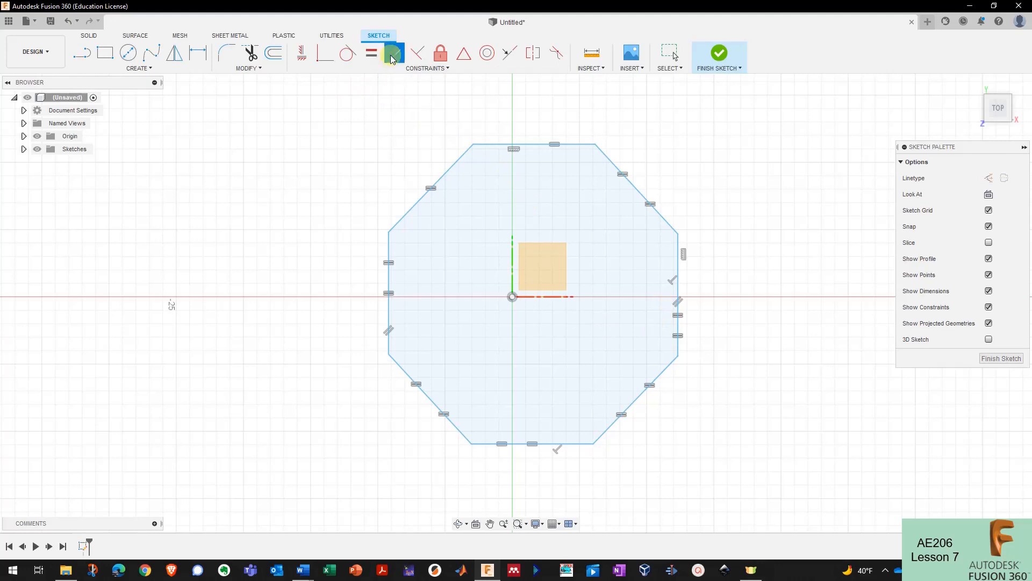
pyautogui.click(457, 161)
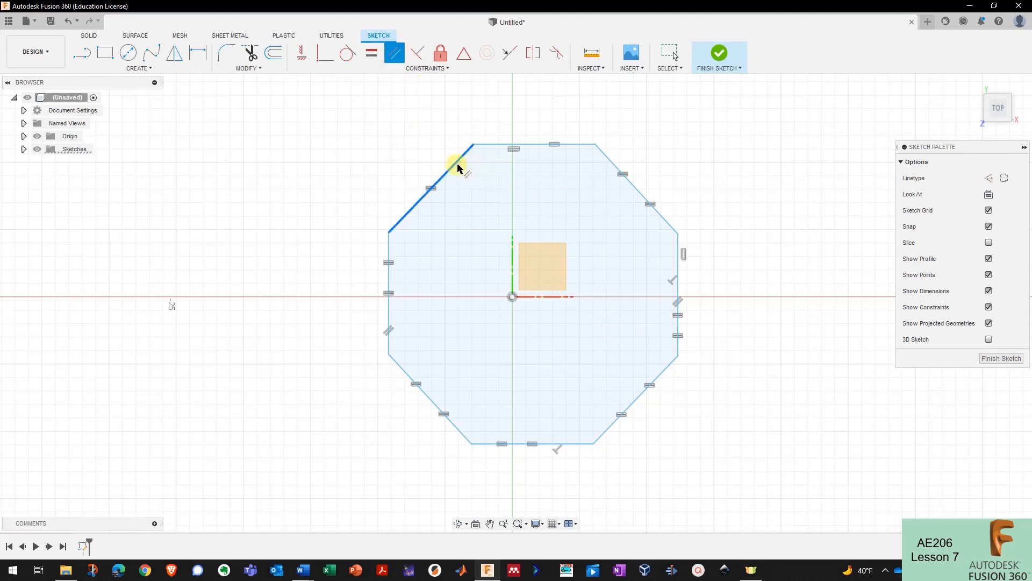
pyautogui.click(664, 372)
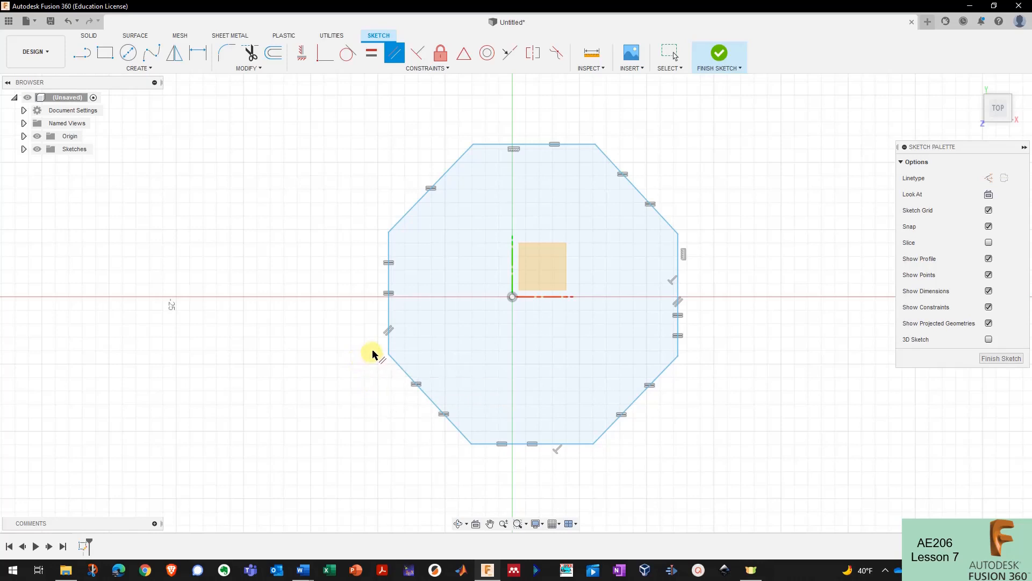
pyautogui.scroll(-2, 481, 276)
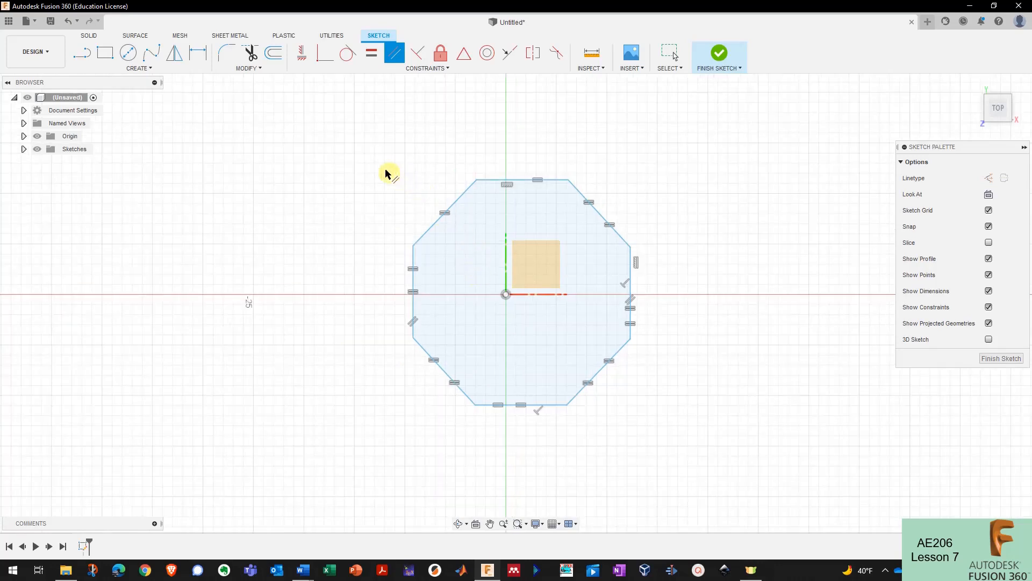
pyautogui.moveTo(341, 135); pyautogui.dragTo(706, 453)
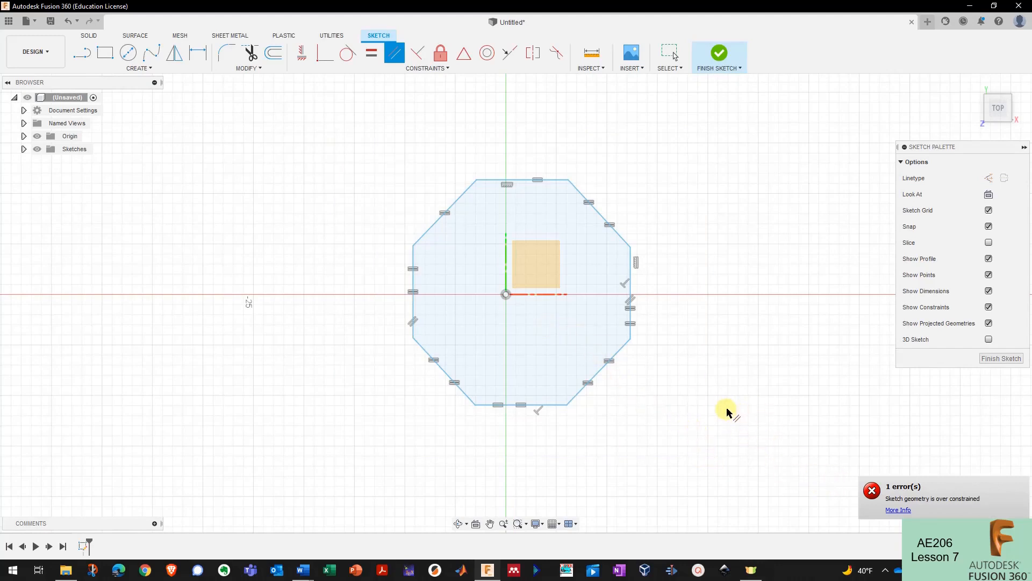
# - Dismiss the error and try window selection of the octagon with different selection modes
pyautogui.press('Escape')
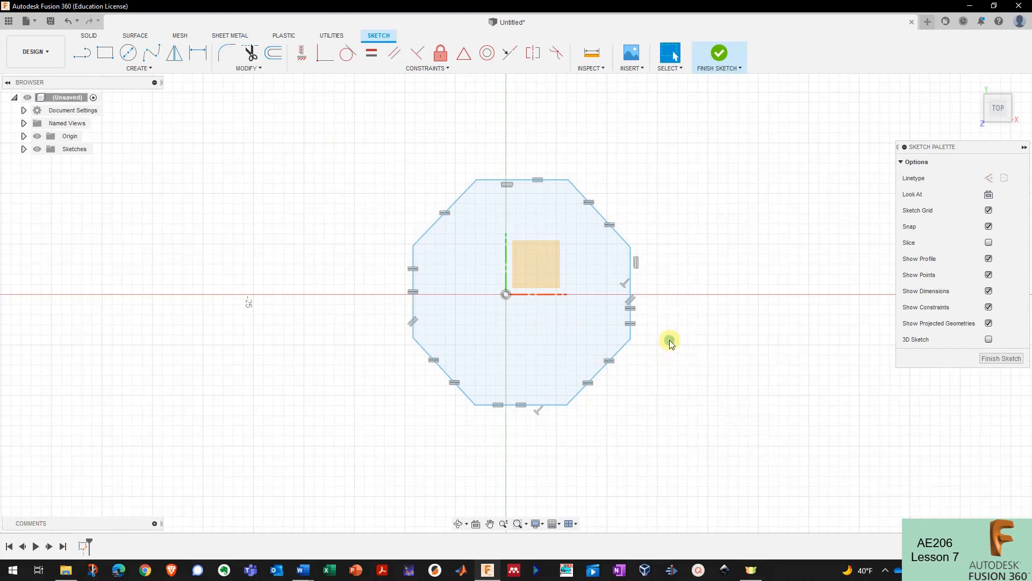
pyautogui.moveTo(319, 123); pyautogui.dragTo(726, 460)
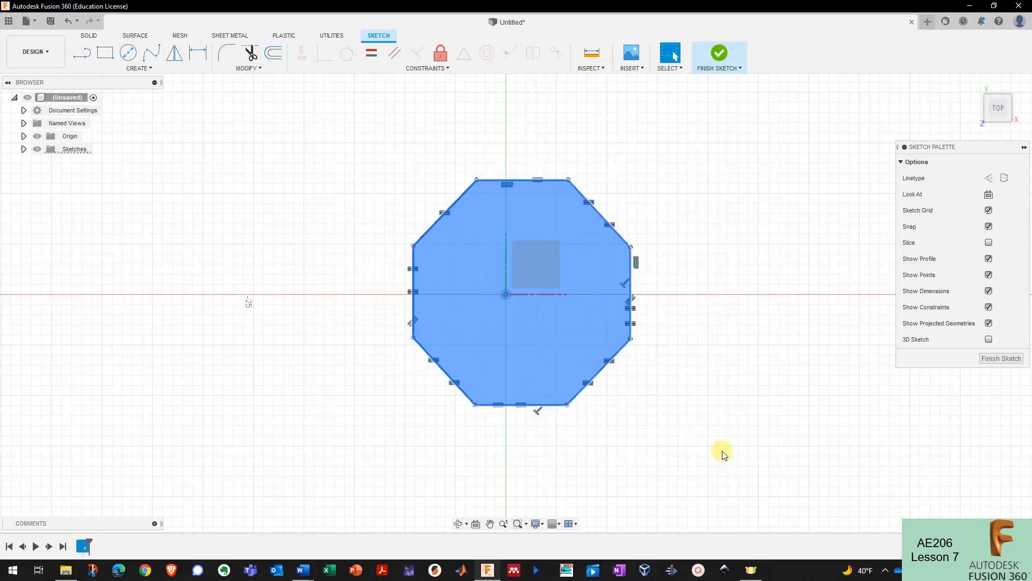
pyautogui.click(367, 167)
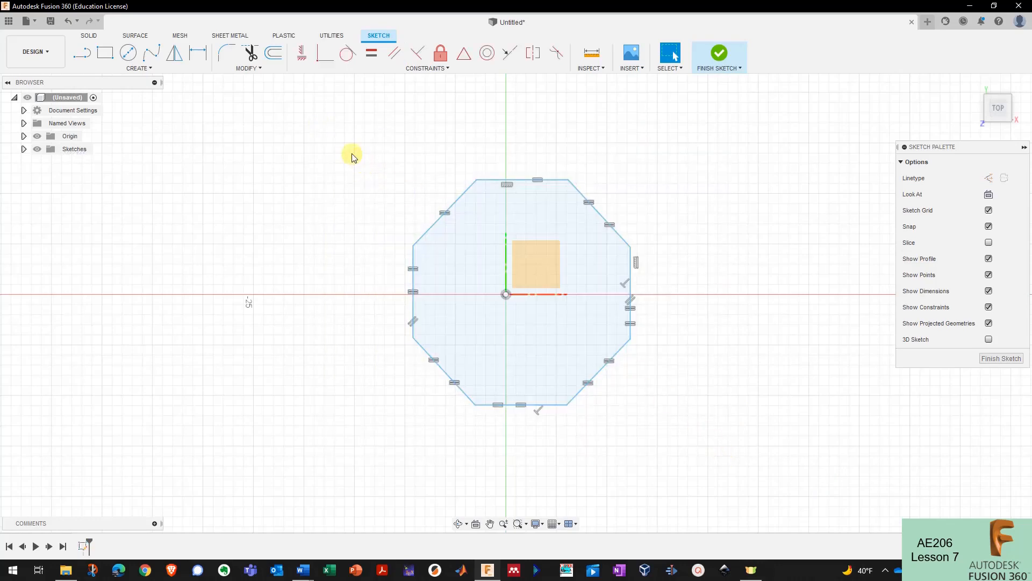
pyautogui.click(672, 68)
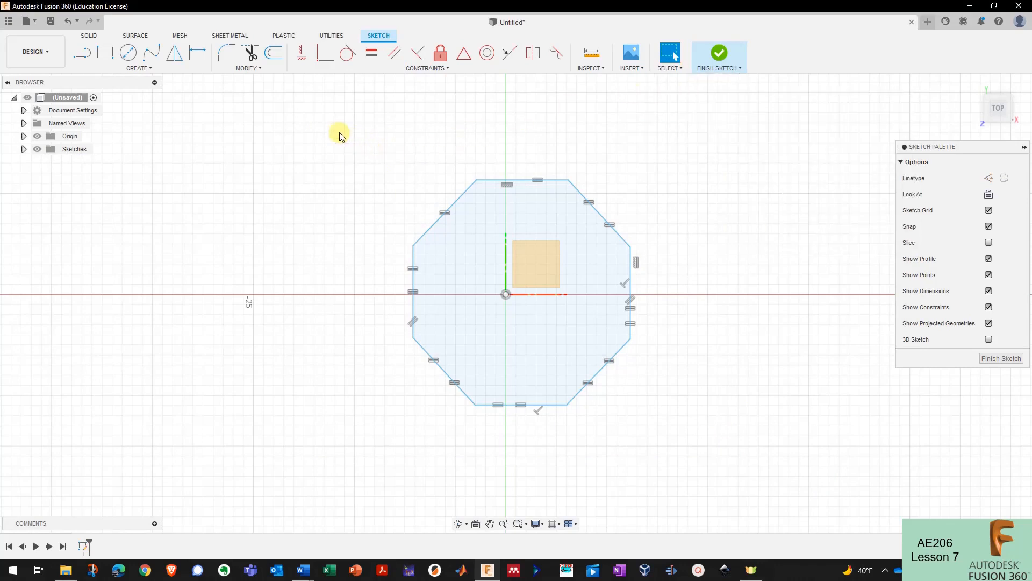
pyautogui.moveTo(319, 119); pyautogui.dragTo(684, 407)
pyautogui.moveTo(770, 155); pyautogui.dragTo(583, 281)
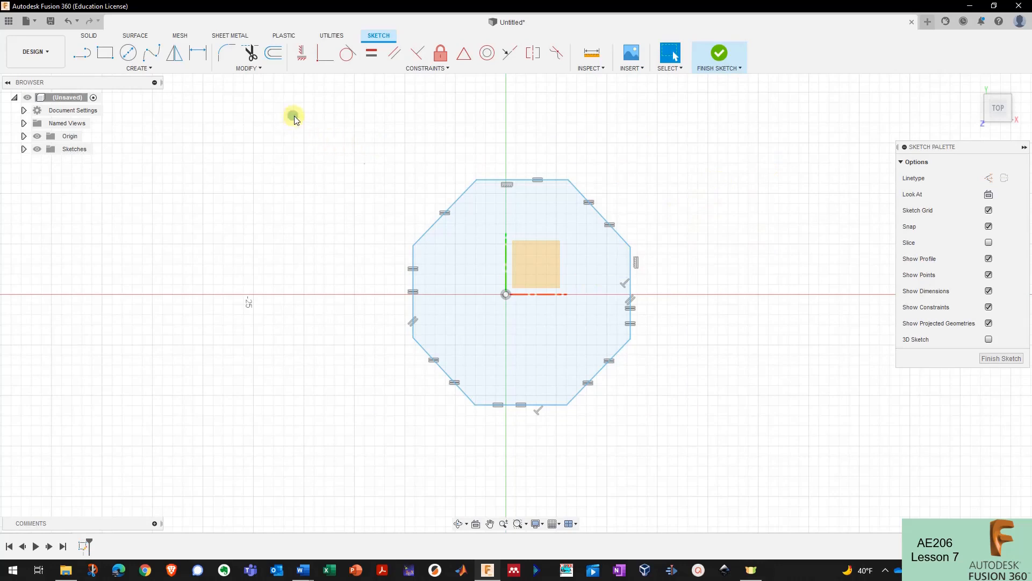
# - Select the upper-left diagonal, delete it, then restore it with Ctrl+Z
pyautogui.moveTo(293, 115); pyautogui.dragTo(531, 284)
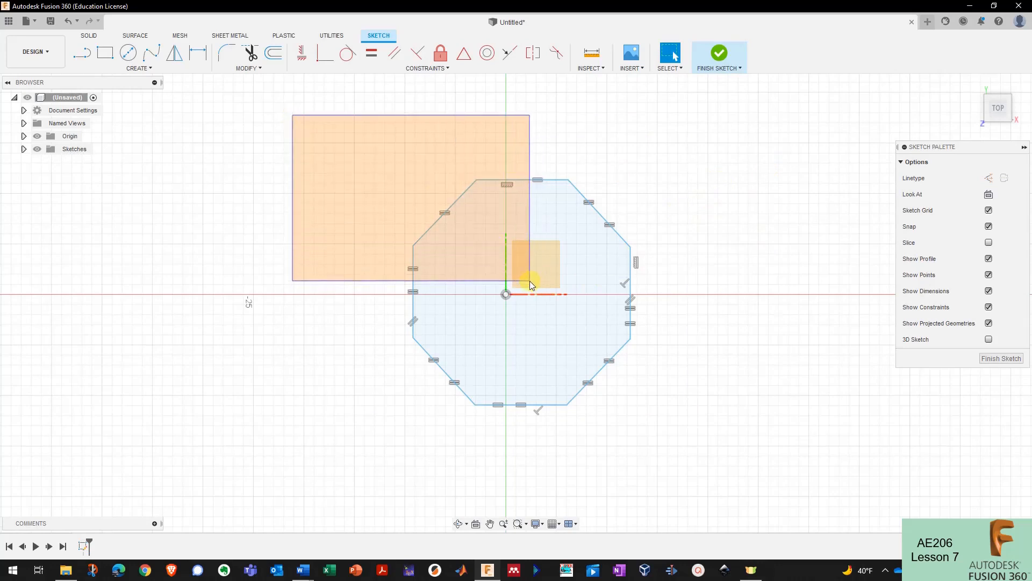
pyautogui.moveTo(531, 284); pyautogui.dragTo(529, 283)
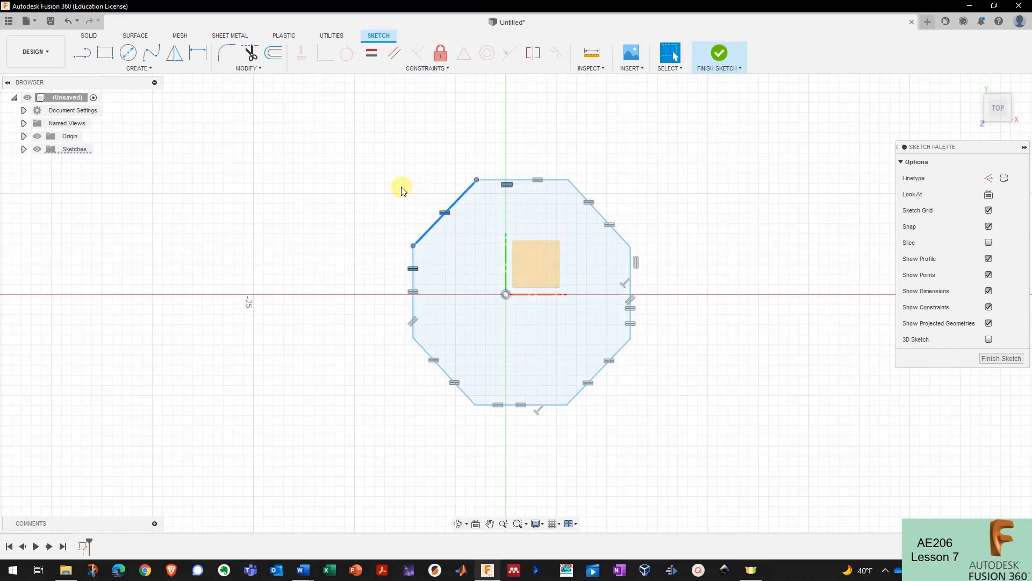
pyautogui.press('Delete')
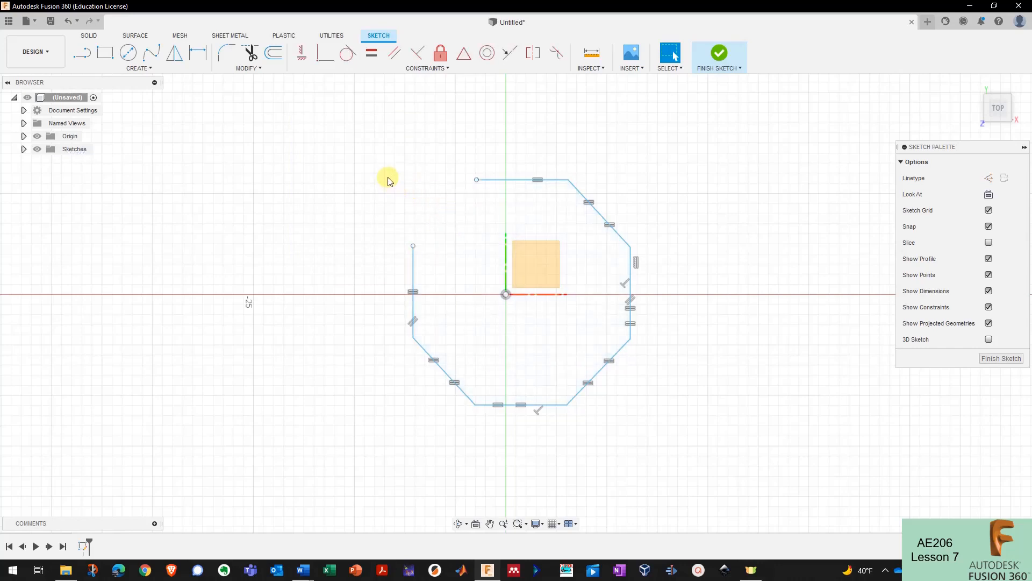
pyautogui.hotkey('ctrl', 'z')
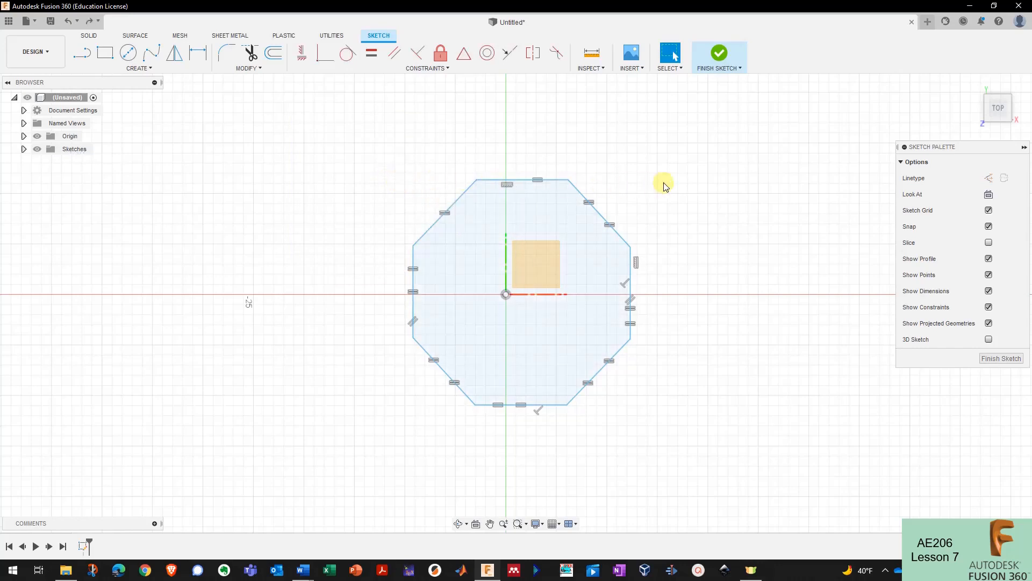
# - Compare crossing and window boxes, ending with all octagon lines and the profile selected
pyautogui.moveTo(754, 136); pyautogui.dragTo(569, 273)
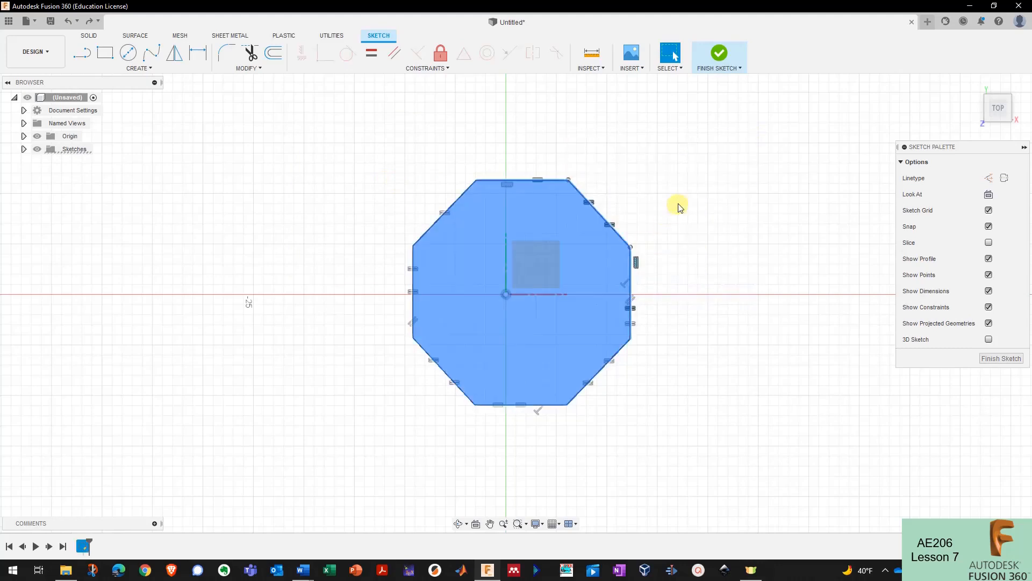
pyautogui.click(699, 185)
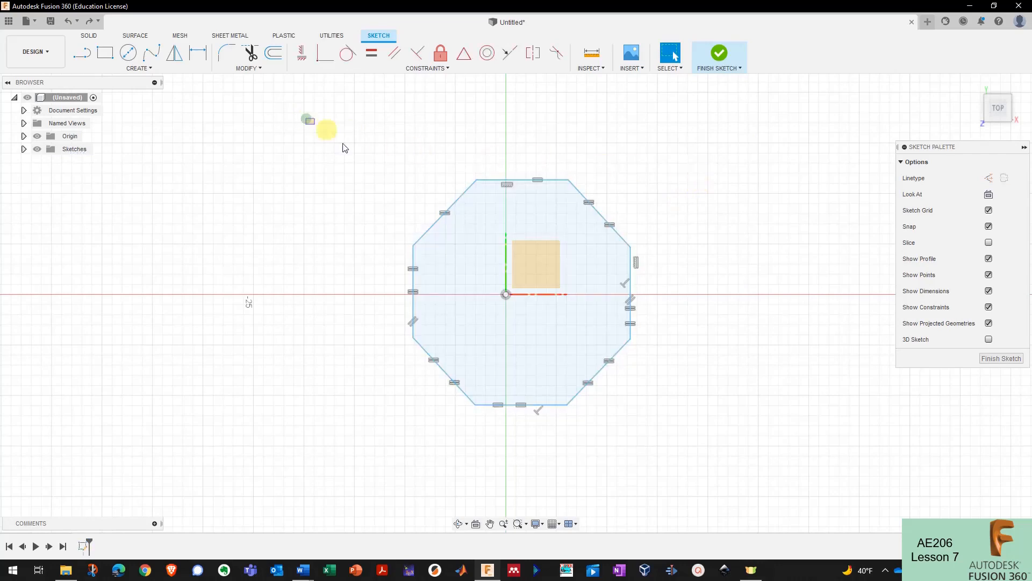
pyautogui.moveTo(309, 119); pyautogui.dragTo(557, 299)
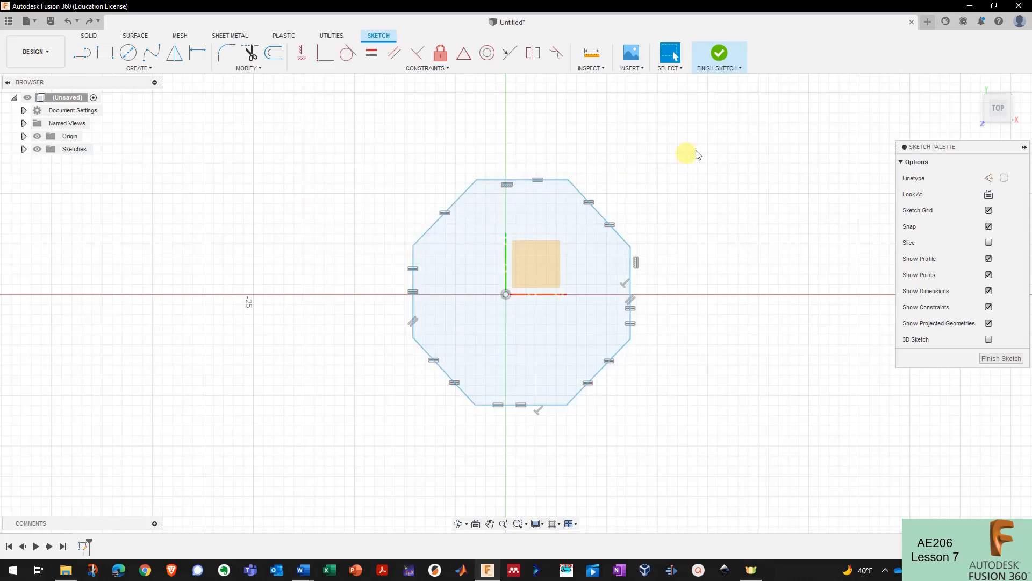
pyautogui.moveTo(723, 131); pyautogui.dragTo(529, 270)
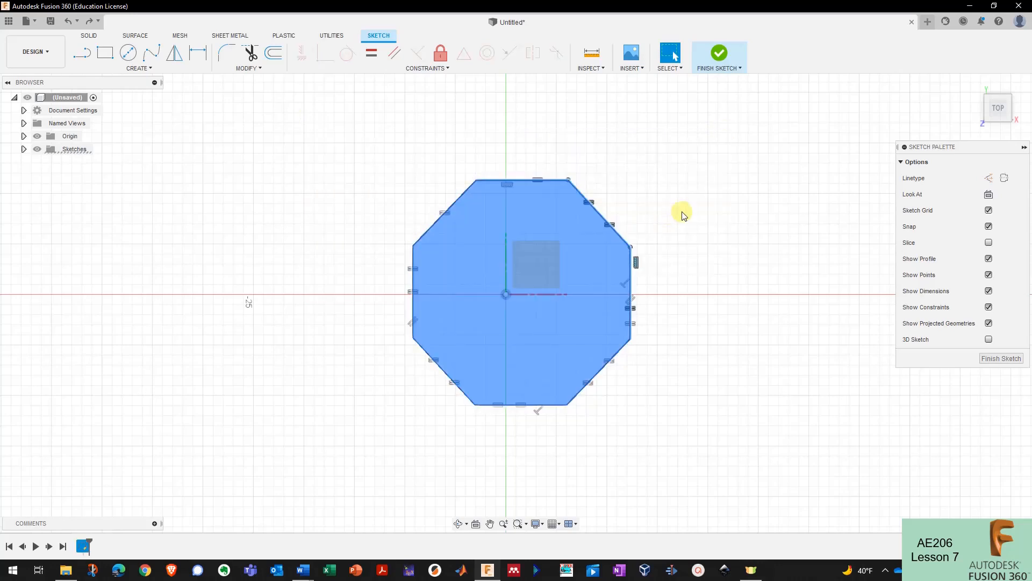
pyautogui.click(358, 164)
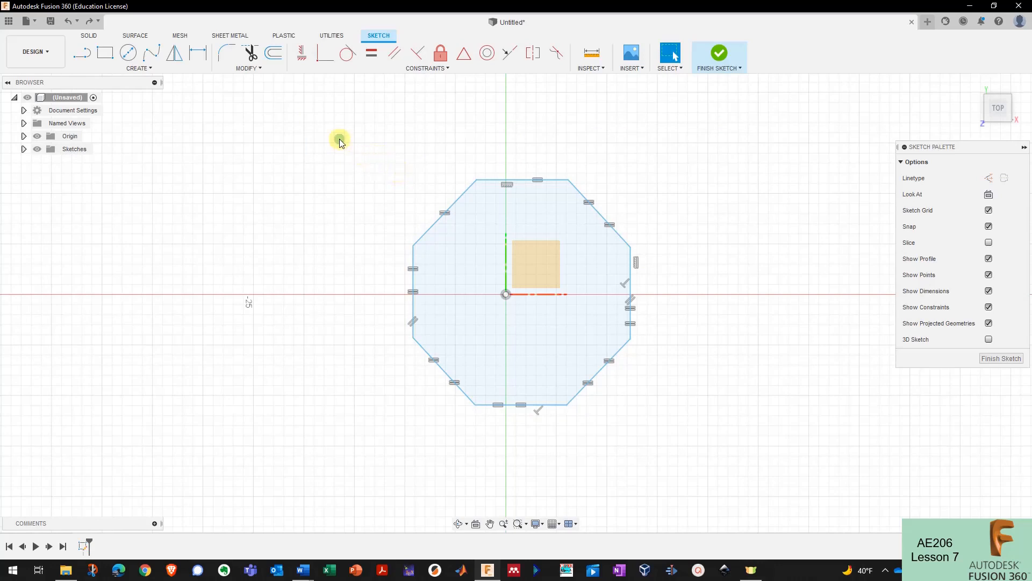
pyautogui.moveTo(339, 139); pyautogui.dragTo(578, 310)
pyautogui.moveTo(742, 185); pyautogui.dragTo(618, 299)
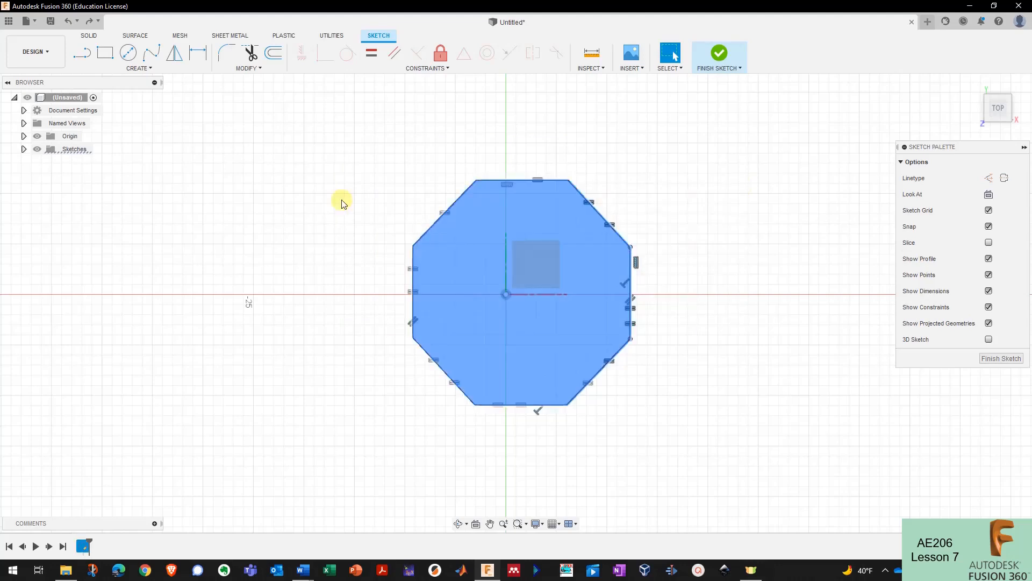
pyautogui.click(339, 199)
pyautogui.moveTo(315, 123); pyautogui.dragTo(769, 458)
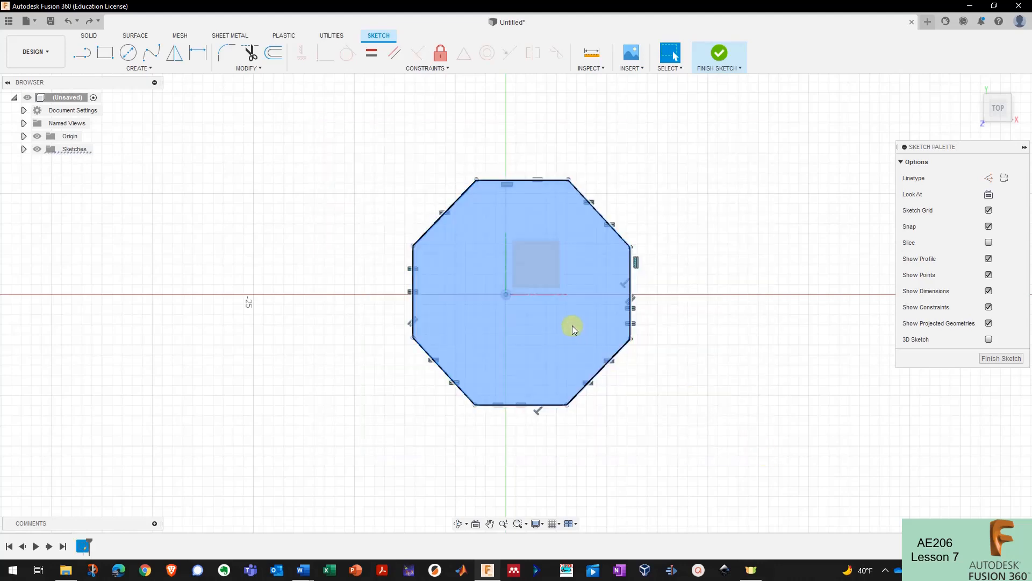
# - Delete the octagon and draw a 50 × 50 mm 2-point rectangle anchored at the origin
pyautogui.press('Delete')
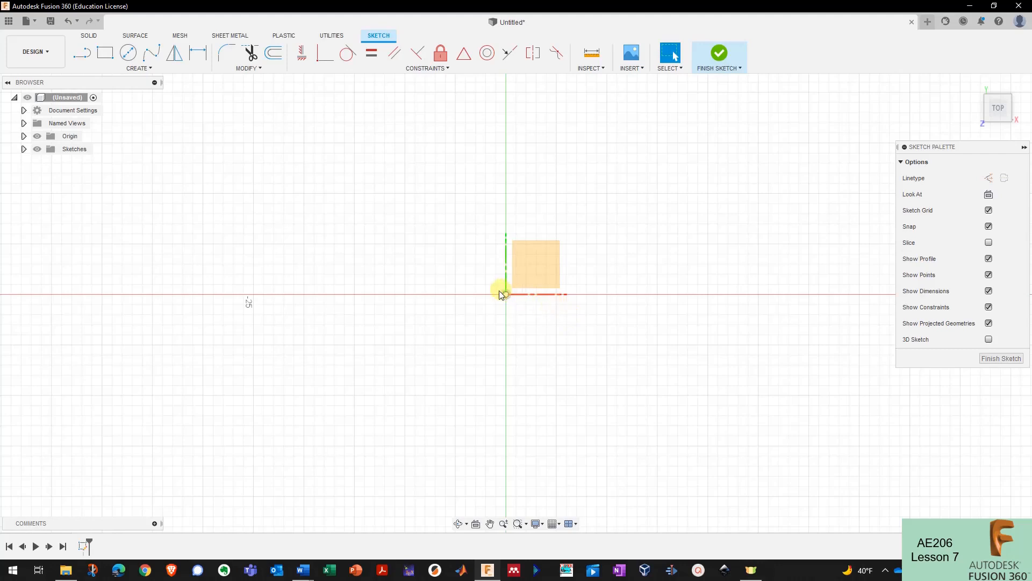
pyautogui.click(107, 61)
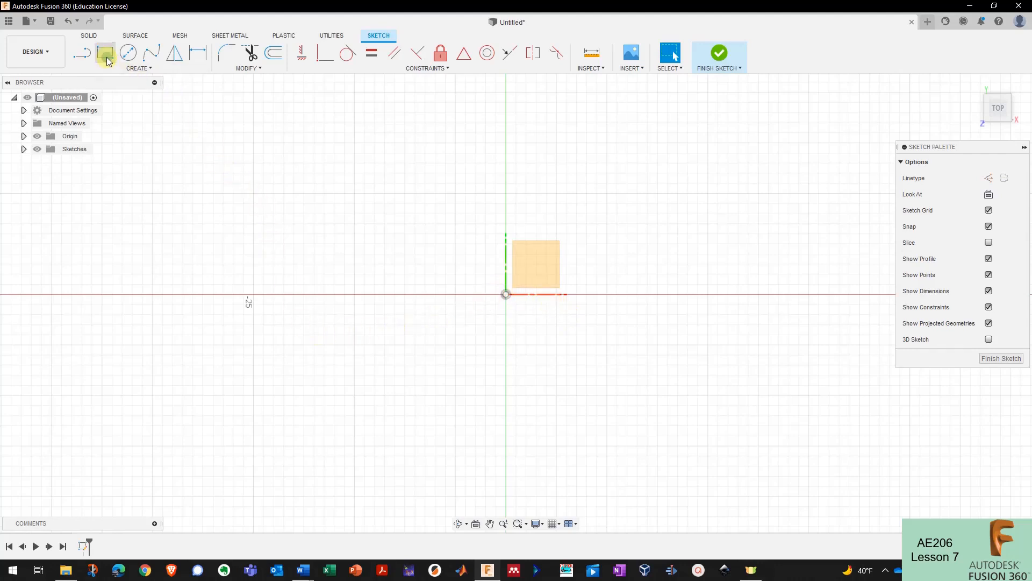
pyautogui.click(506, 294)
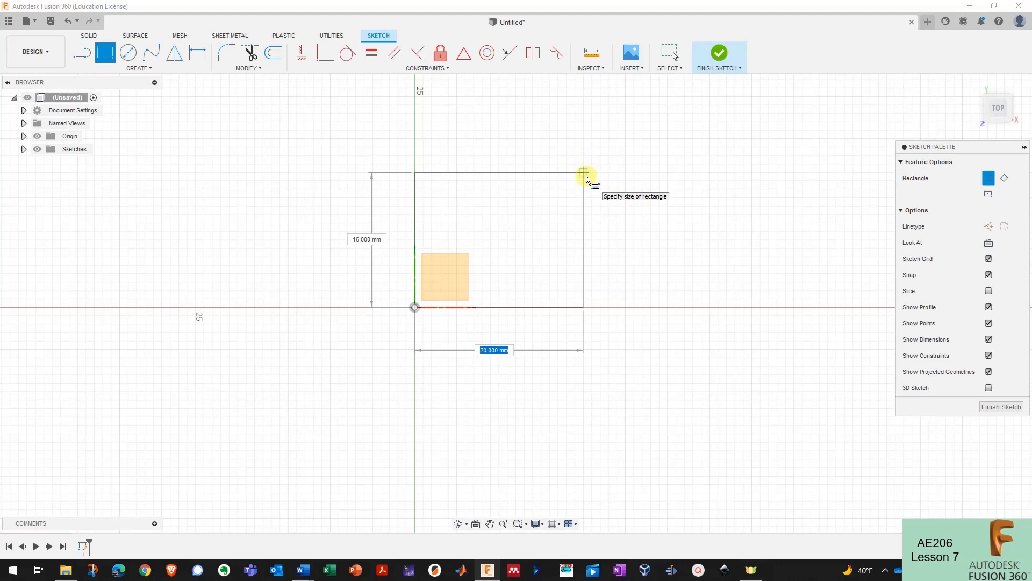
pyautogui.write('50')
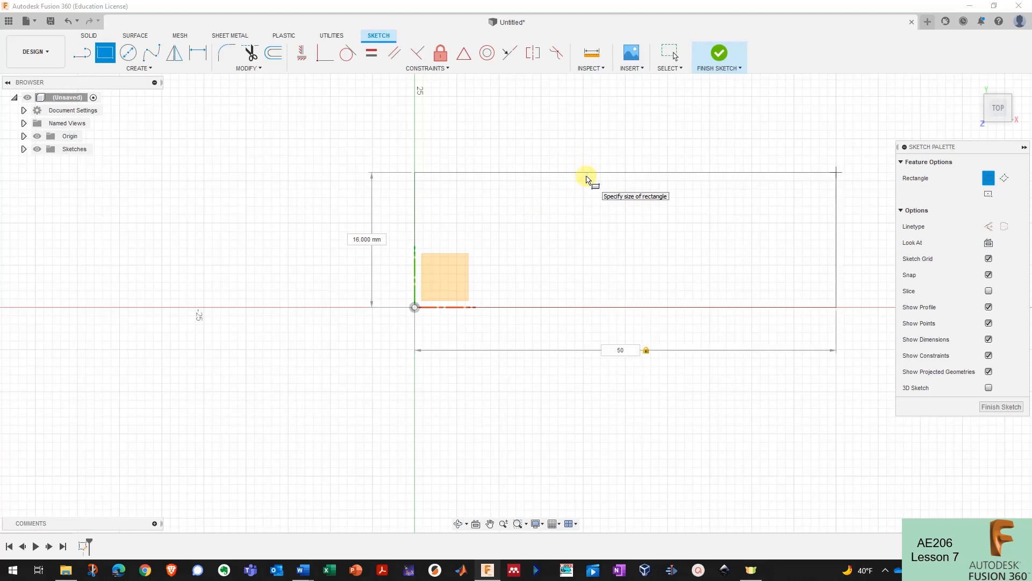
pyautogui.press('Tab')
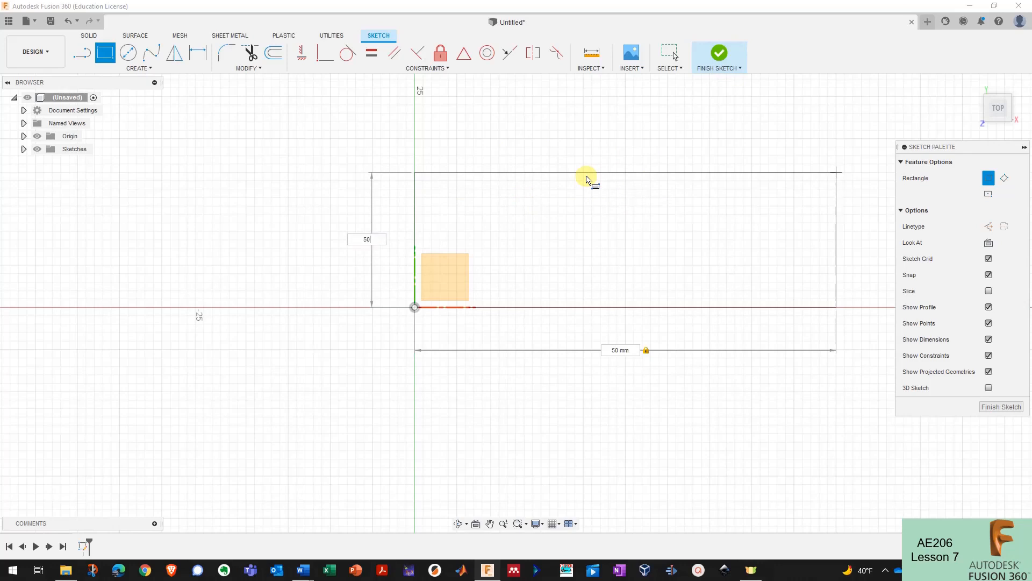
pyautogui.press('Tab')
pyautogui.scroll(-5, 323, 397)
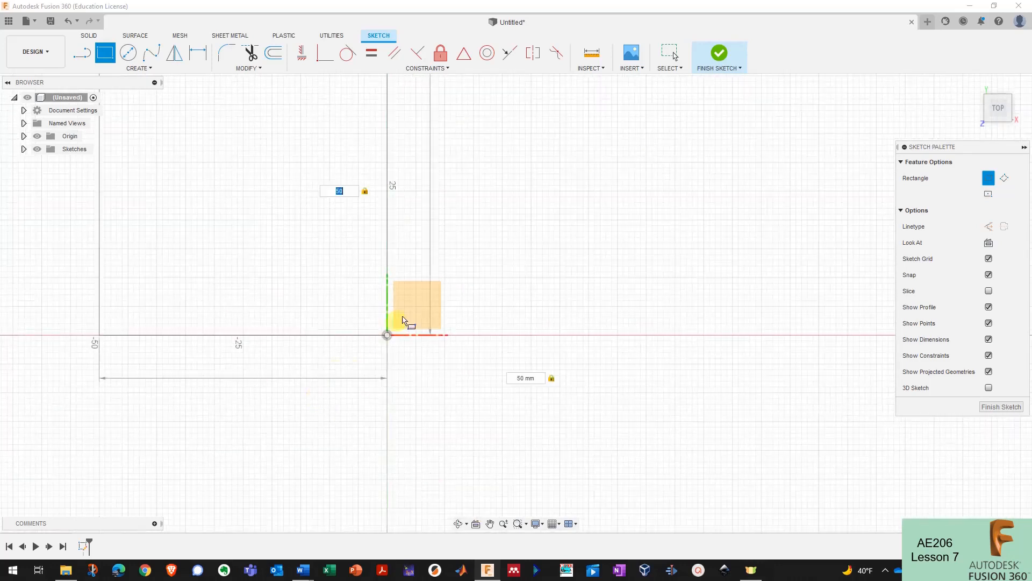
pyautogui.click(513, 266)
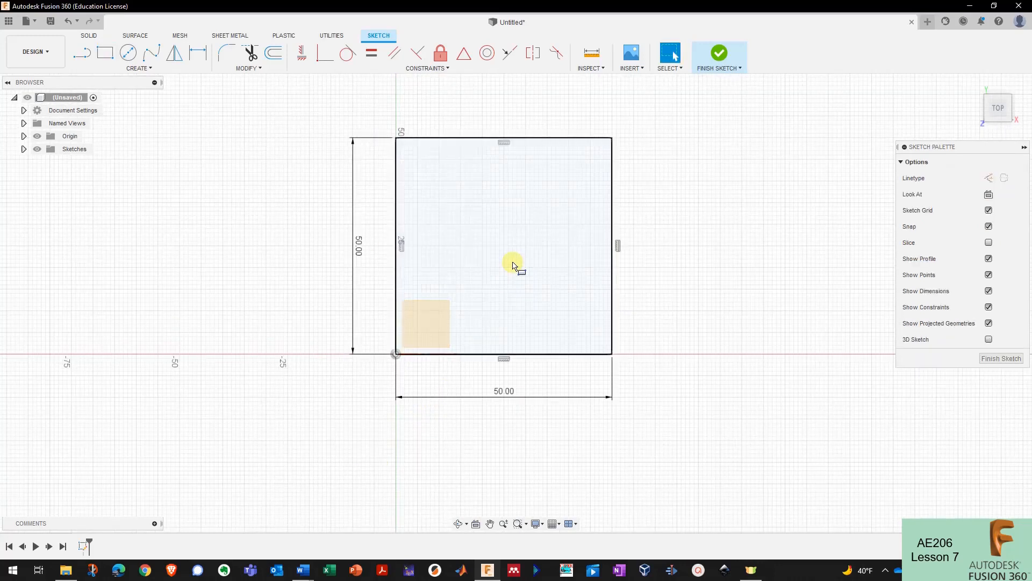
# - Select and then deselect the new square's profile to check it
pyautogui.scroll(-3, 589, 384)
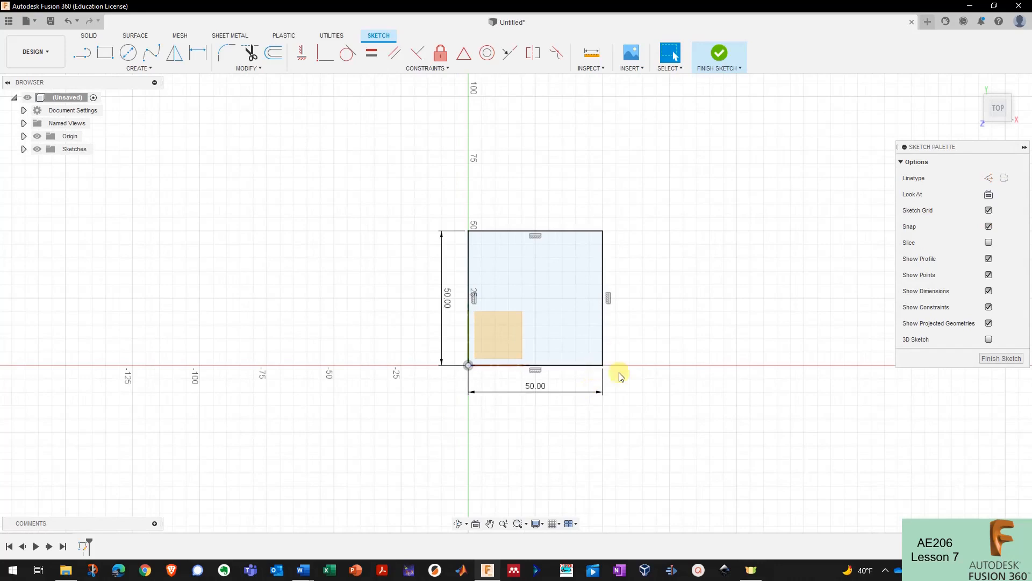
pyautogui.scroll(3, 601, 337)
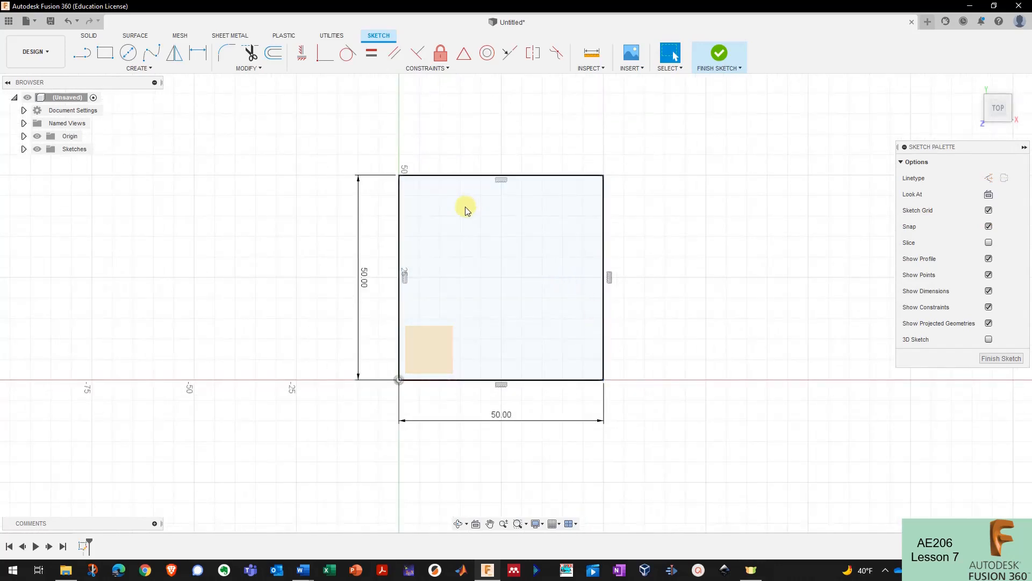
pyautogui.click(521, 187)
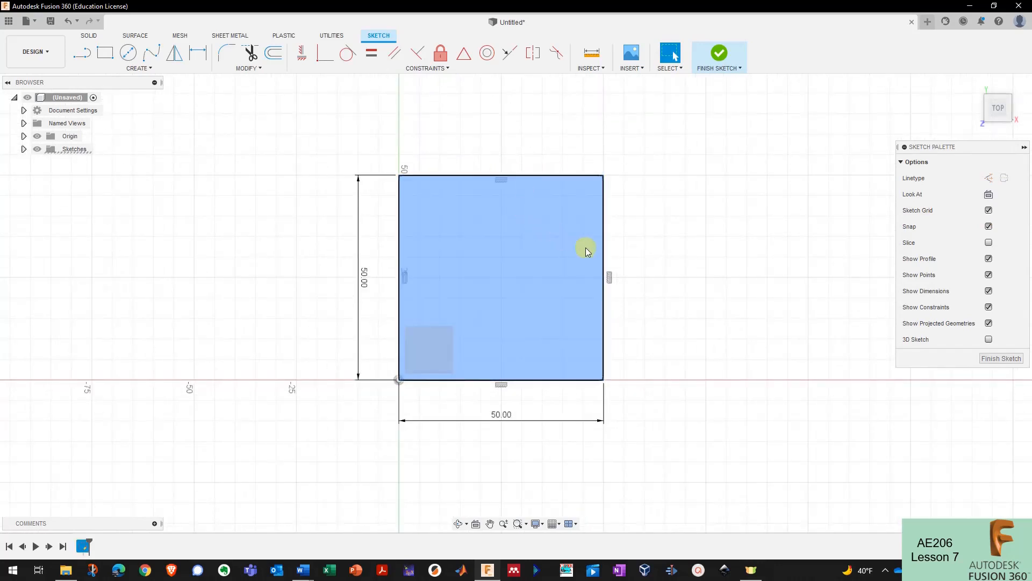
pyautogui.click(630, 228)
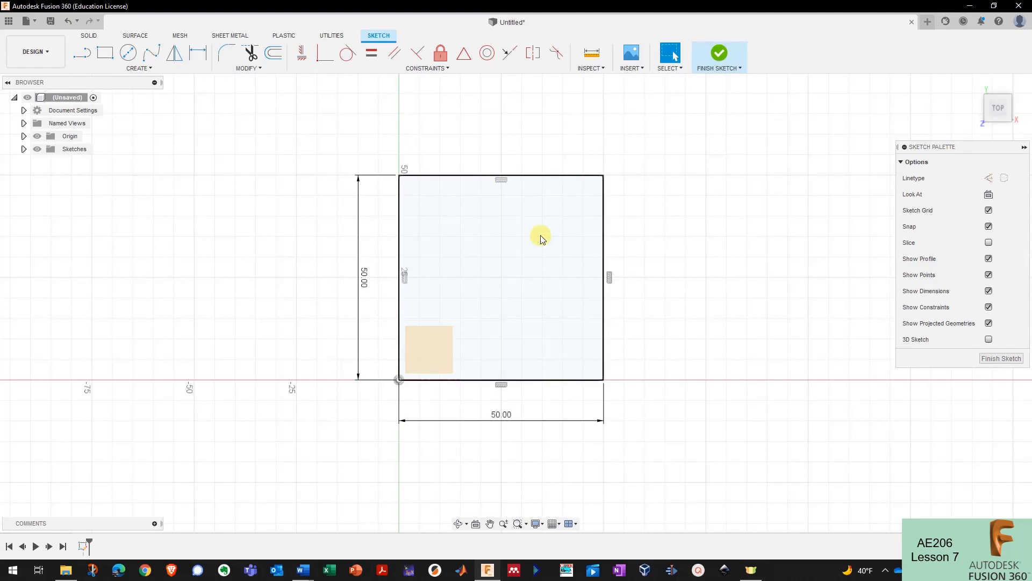
# - Place a sketch point at the square's centre, then window-select the square and its point
pyautogui.click(156, 73)
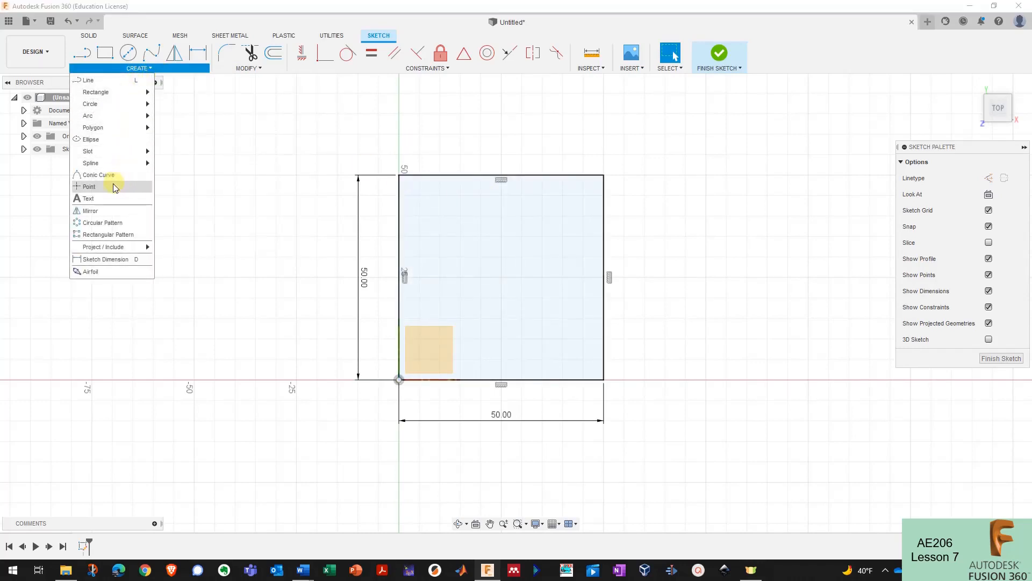
pyautogui.click(129, 187)
pyautogui.click(502, 278)
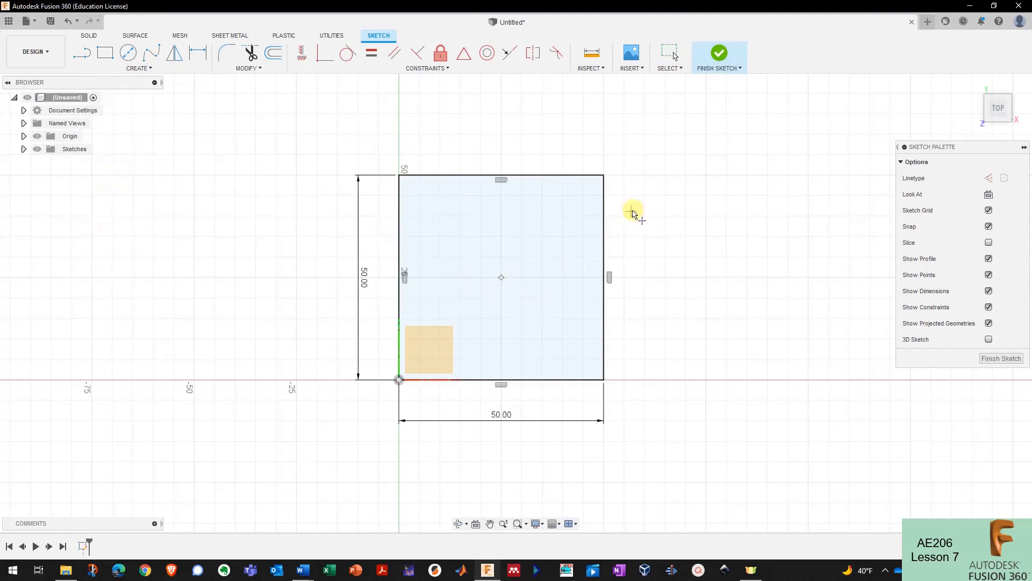
pyautogui.press('Escape')
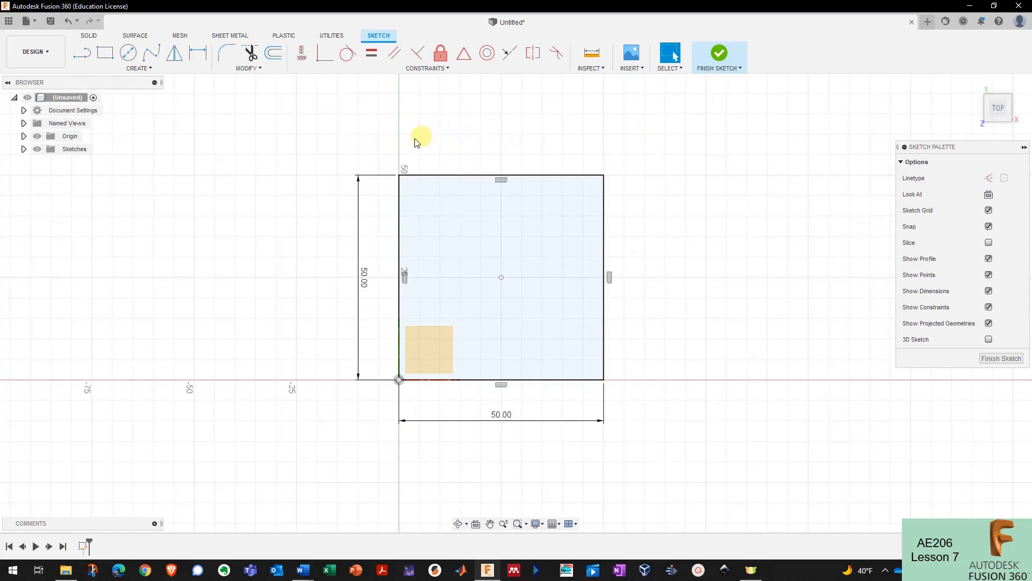
pyautogui.moveTo(306, 126)
pyautogui.mouseDown()
pyautogui.moveTo(605, 353)
pyautogui.moveTo(675, 437)
pyautogui.mouseUp()
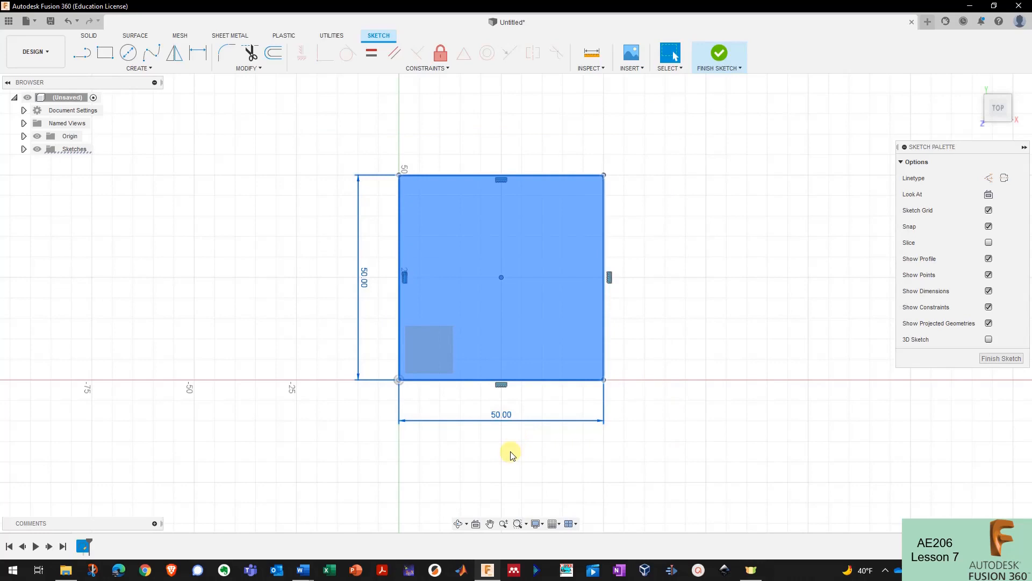
# - With Move/Copy (M), drag a copy of the square upward about 54.60 mm
pyautogui.press('m')
pyautogui.scroll(-2, 492, 436)
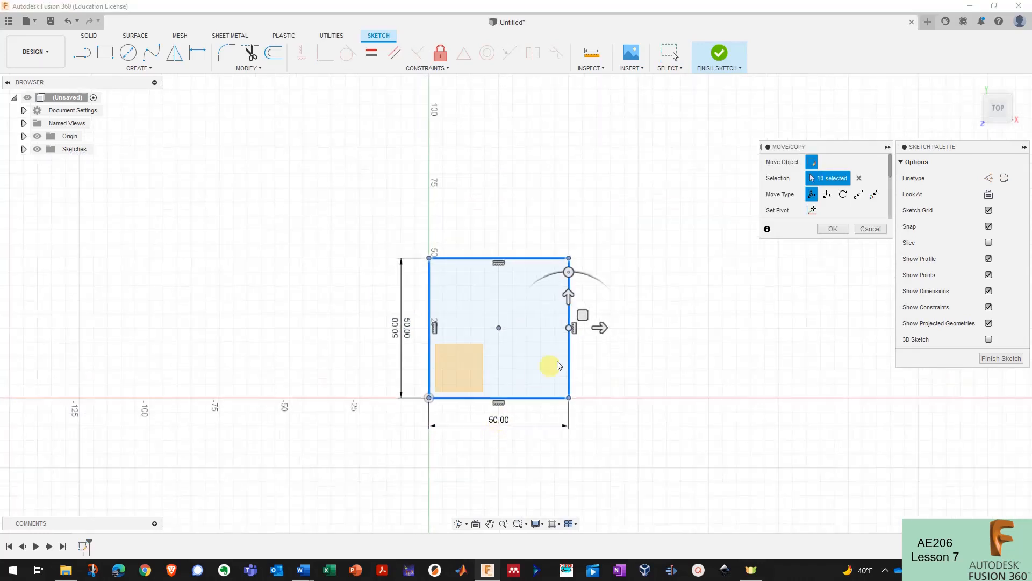
pyautogui.moveTo(569, 284)
pyautogui.mouseDown()
pyautogui.moveTo(580, 157)
pyautogui.moveTo(598, 174)
pyautogui.moveTo(656, 169)
pyautogui.mouseUp()
pyautogui.scroll(-2, 398, 396)
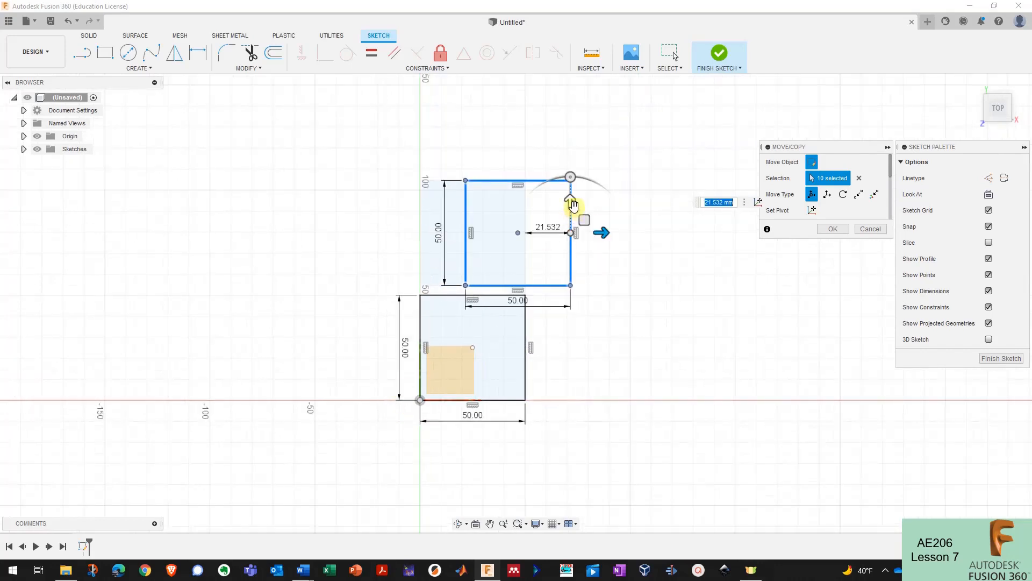
pyautogui.moveTo(570, 198)
pyautogui.mouseDown()
pyautogui.moveTo(572, 171)
pyautogui.moveTo(624, 225)
pyautogui.mouseUp()
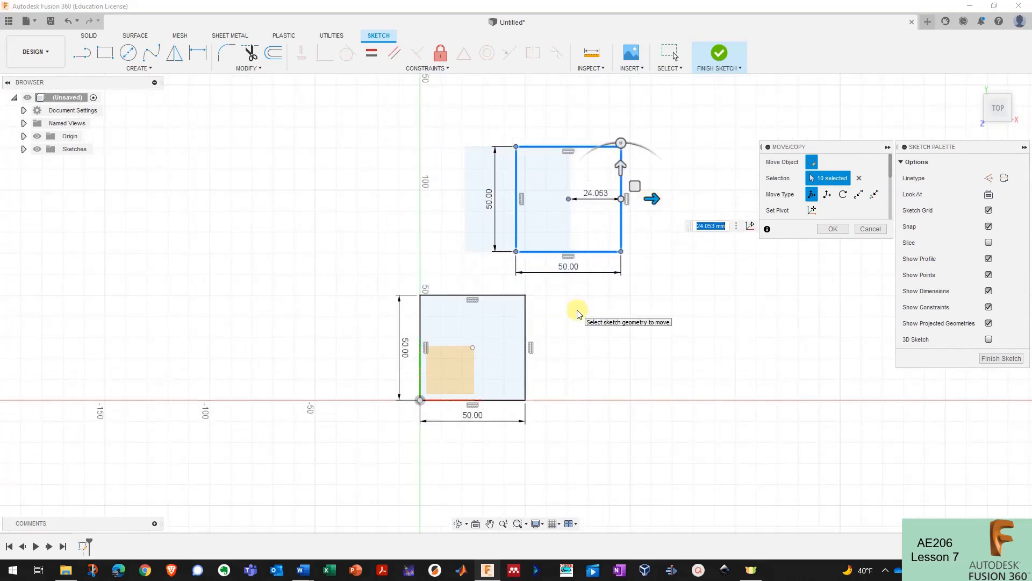
pyautogui.scroll(2, 575, 318)
pyautogui.scroll(-2, 520, 334)
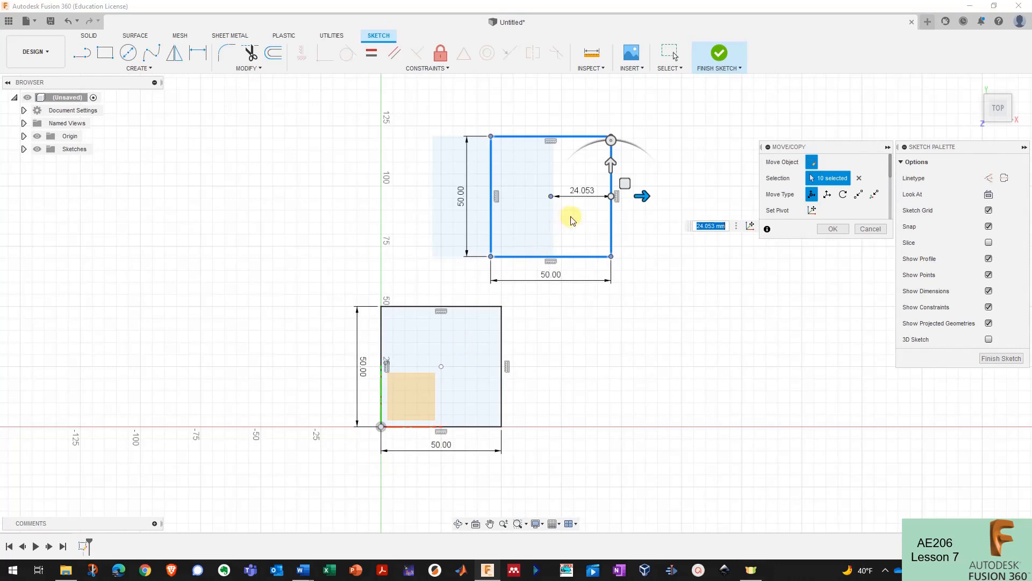
# - Rotate the upper square copy by exactly 45° into a diamond
pyautogui.moveTo(611, 141); pyautogui.dragTo(587, 145)
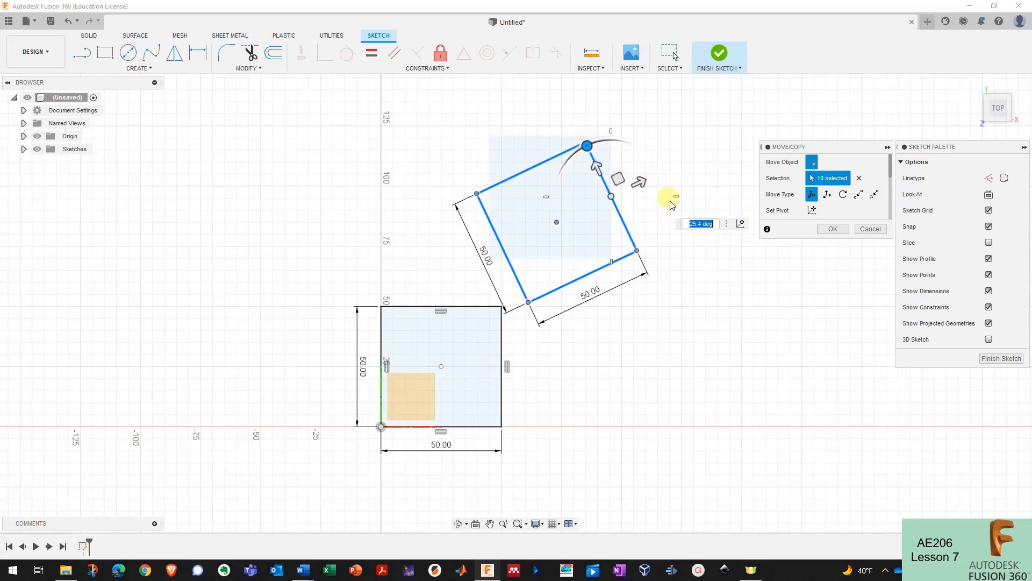
pyautogui.click(702, 225)
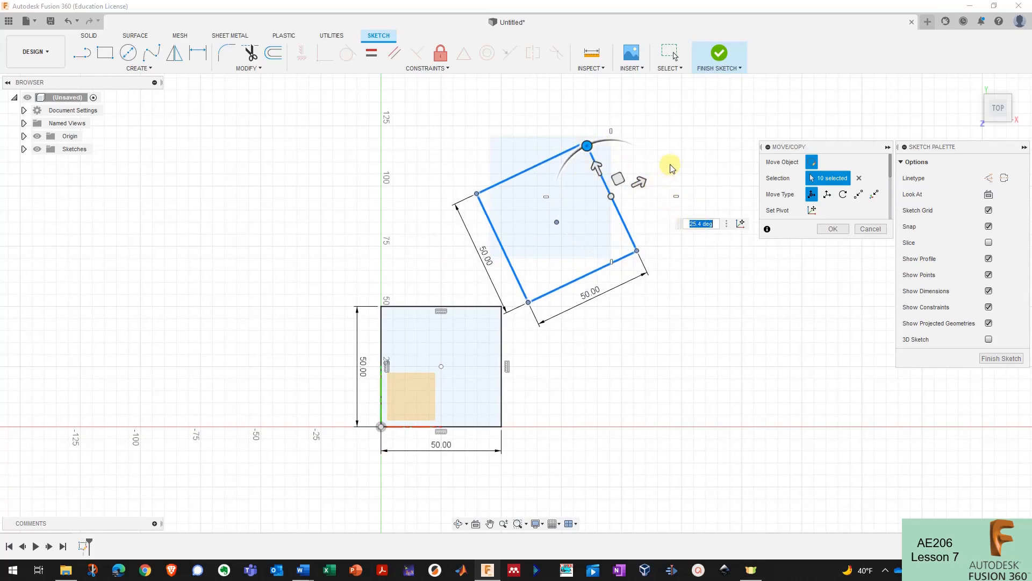
pyautogui.press('Return')
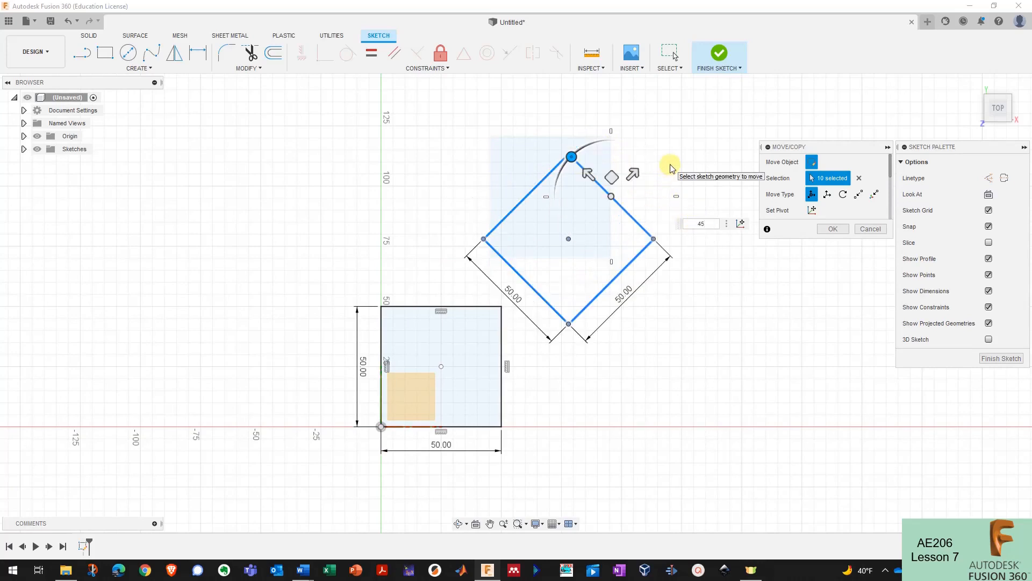
pyautogui.press('Return')
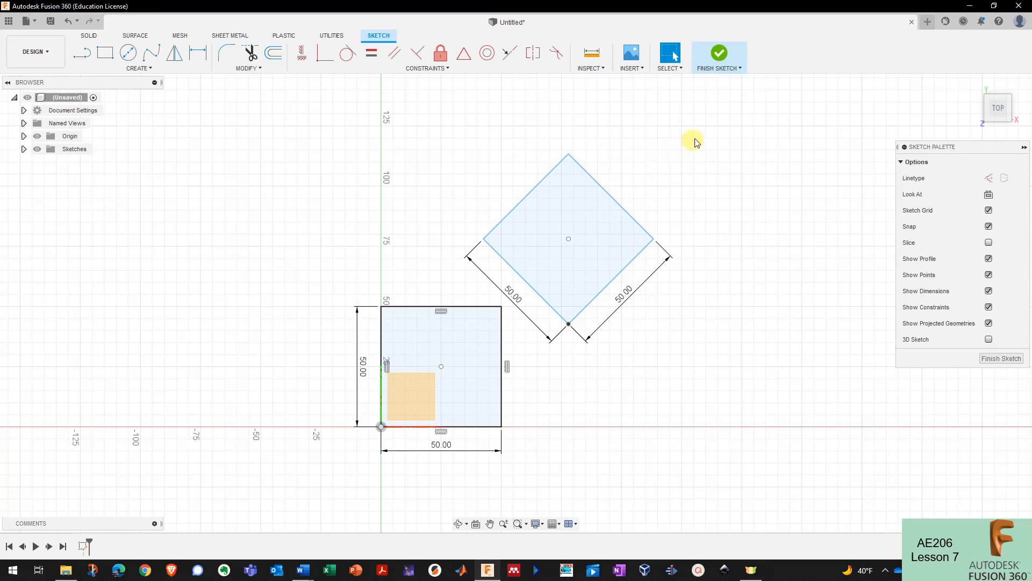
# - Window-select the whole diamond with its lines and dimensions
pyautogui.moveTo(715, 120); pyautogui.dragTo(652, 191)
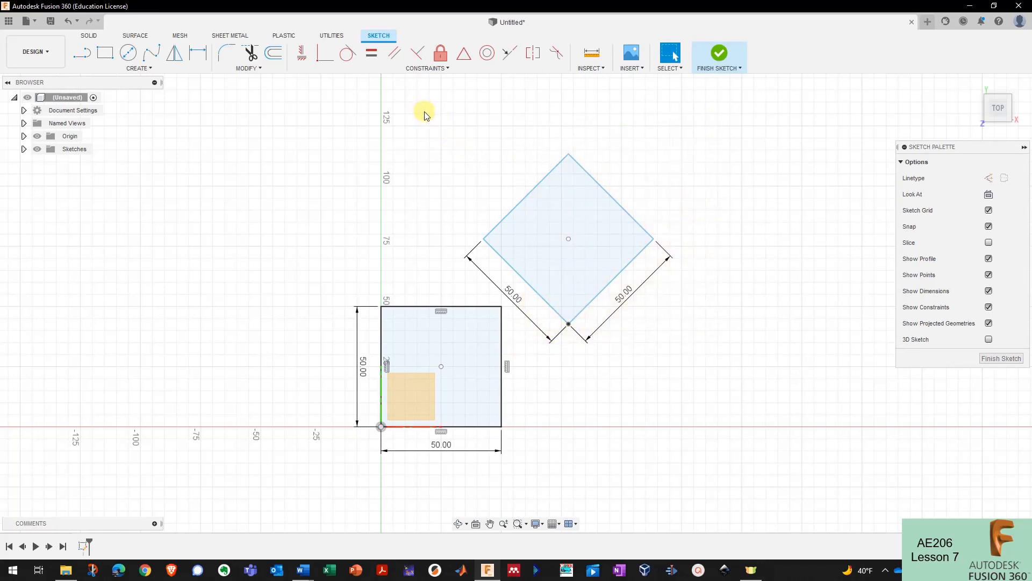
pyautogui.moveTo(424, 112); pyautogui.dragTo(685, 345)
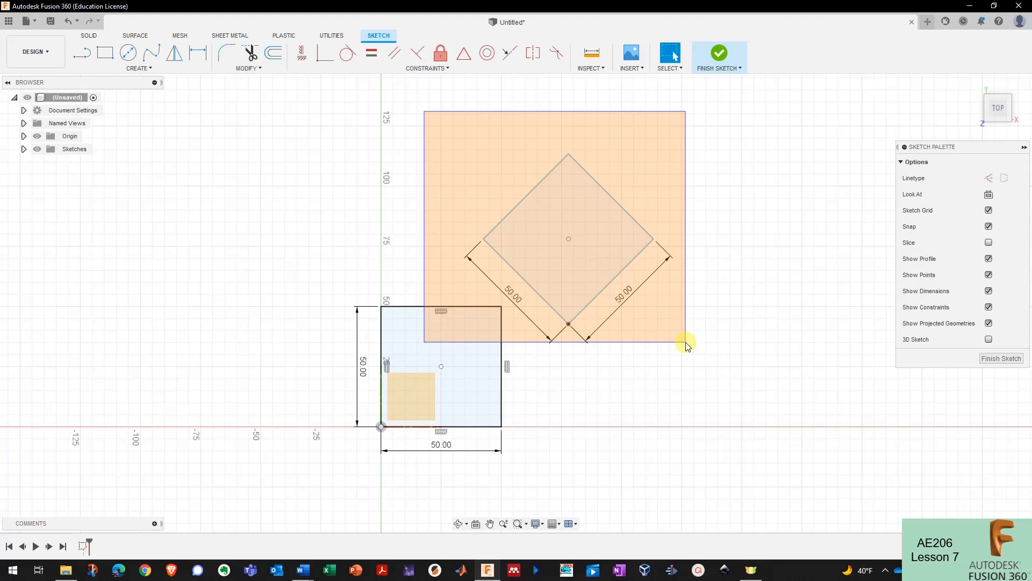
pyautogui.moveTo(686, 346); pyautogui.dragTo(686, 345)
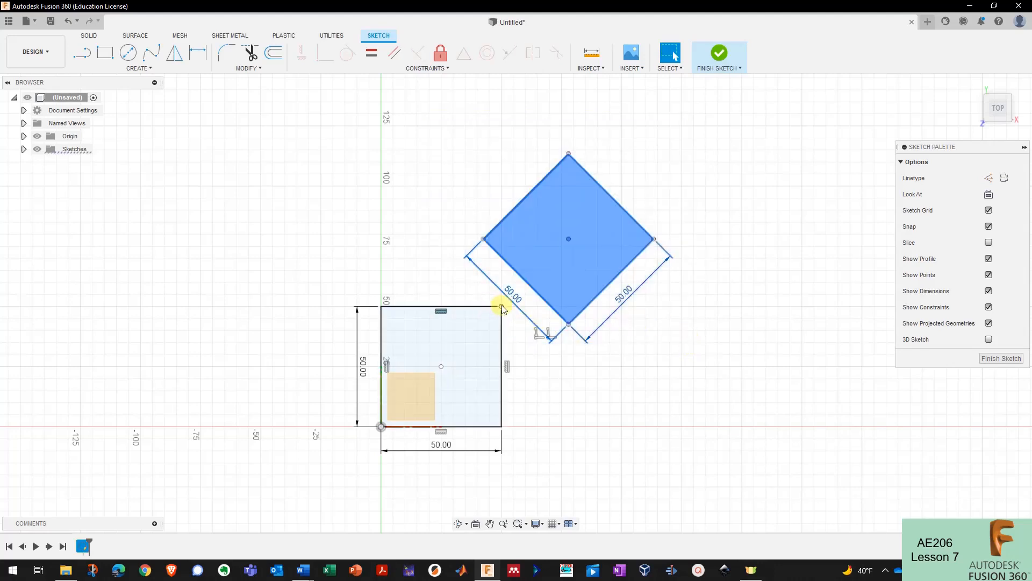
pyautogui.click(713, 179)
pyautogui.moveTo(700, 112); pyautogui.dragTo(507, 333)
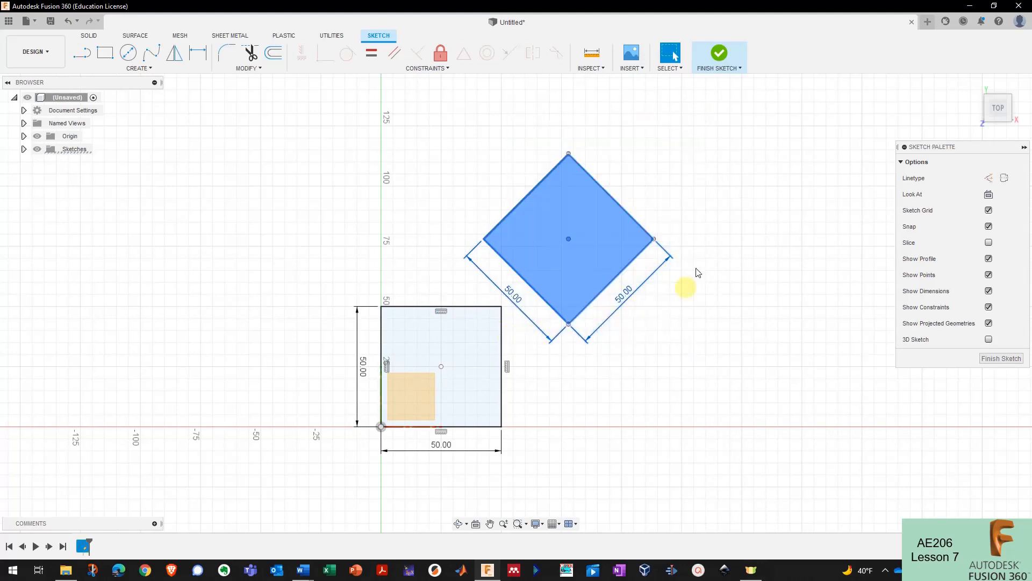
pyautogui.click(570, 235)
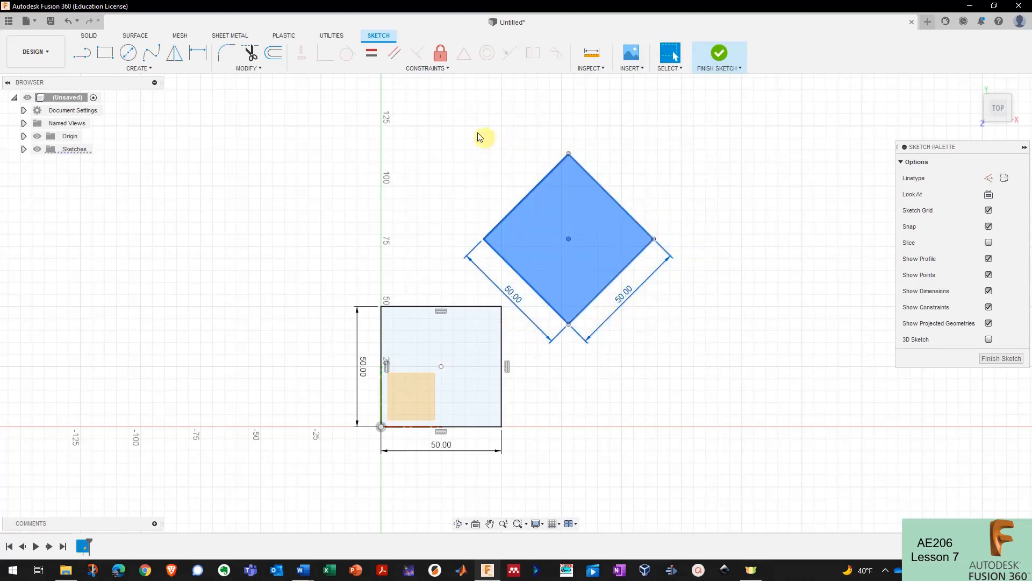
pyautogui.click(257, 69)
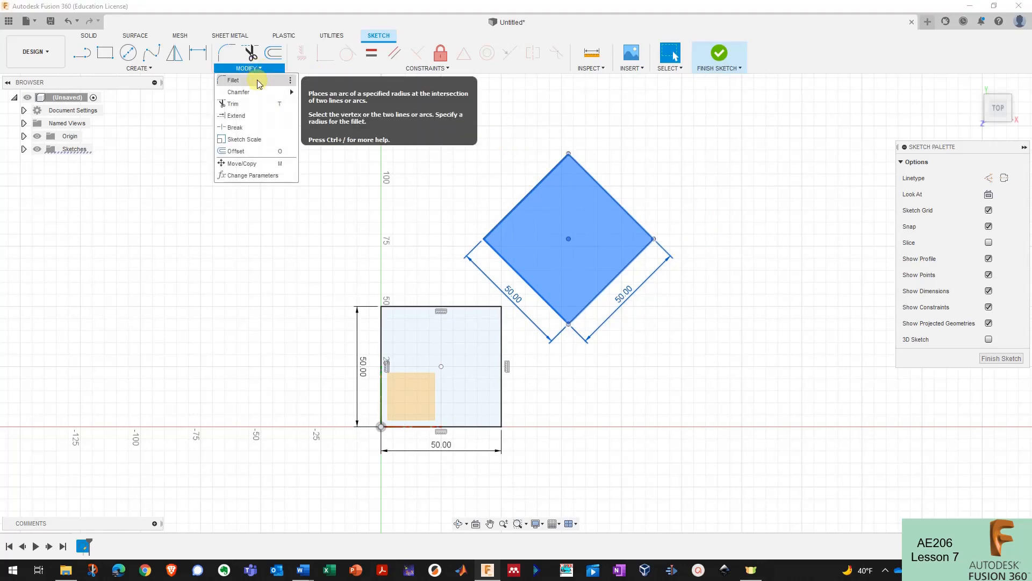
# - Start Move/Copy on the diamond and drag it upward
pyautogui.click(253, 164)
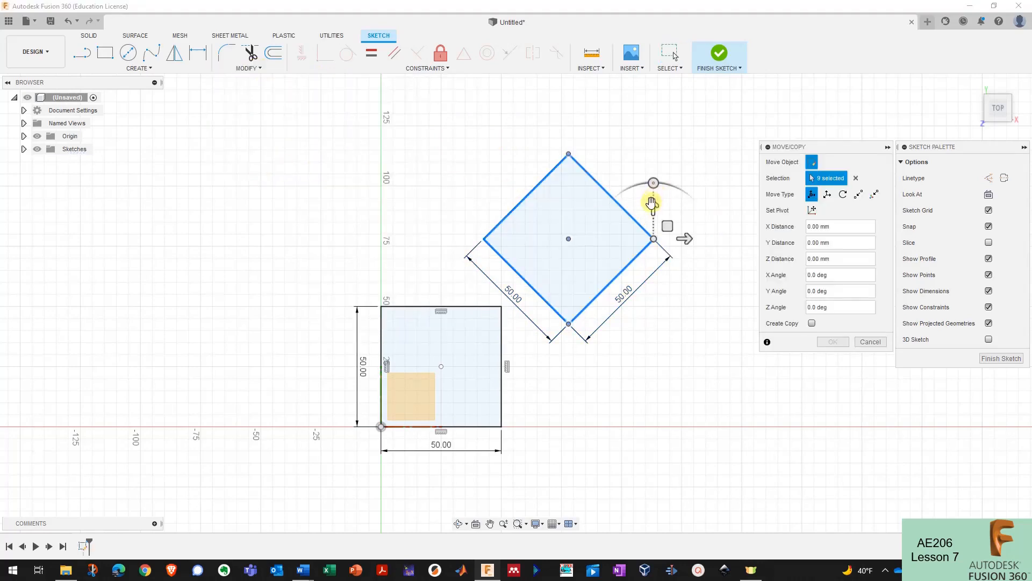
pyautogui.moveTo(651, 202); pyautogui.dragTo(558, 362)
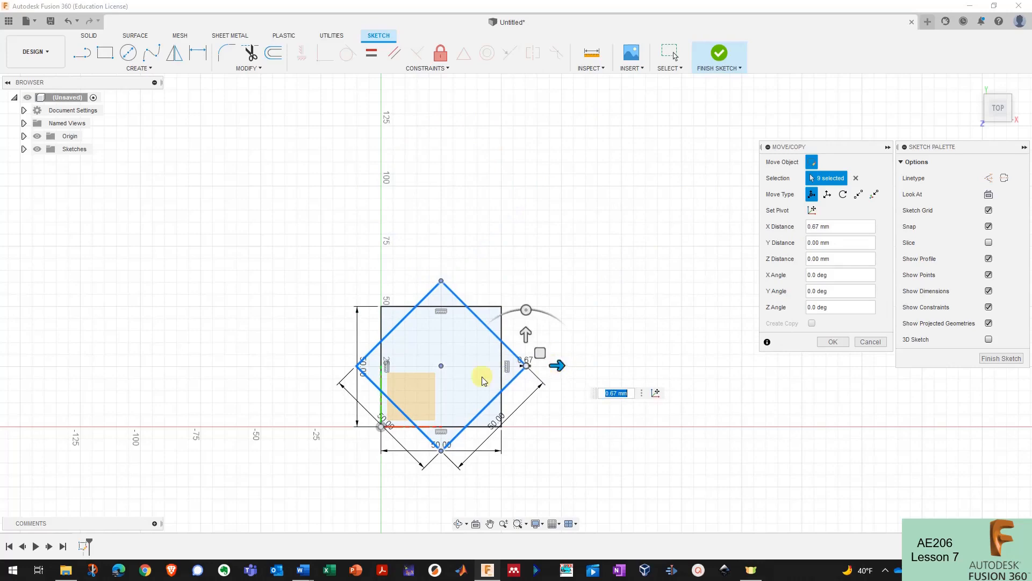
pyautogui.scroll(10, 483, 380)
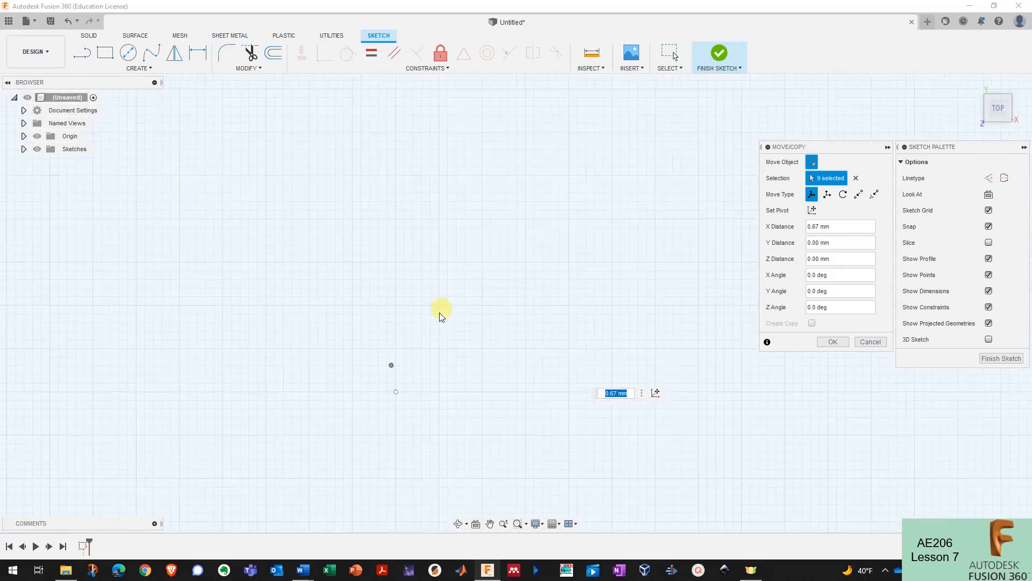
pyautogui.scroll(-10, 441, 316)
pyautogui.moveTo(516, 333); pyautogui.dragTo(526, 143)
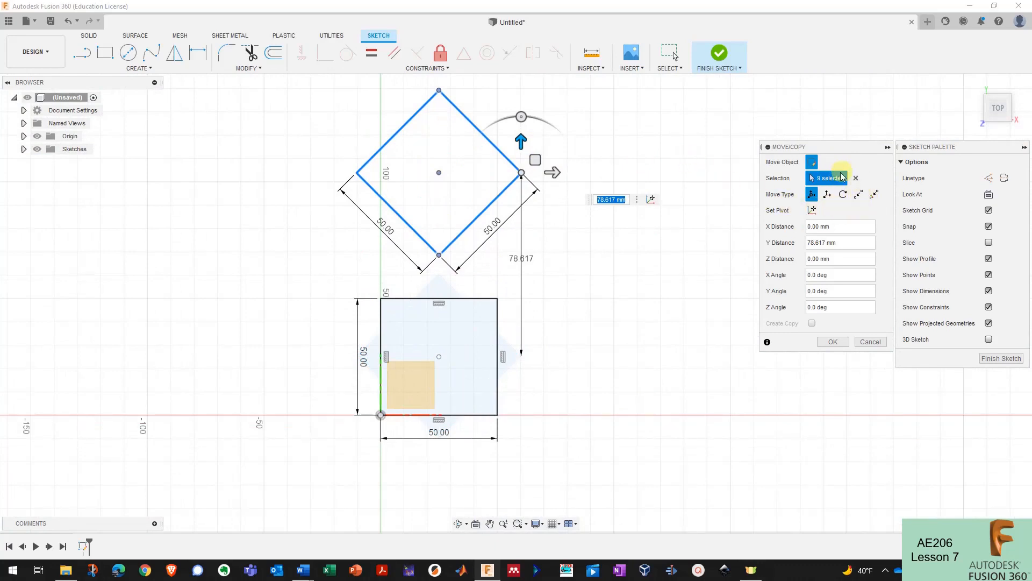
# - Move the diamond point to point from its centre onto the square's centre
pyautogui.click(859, 195)
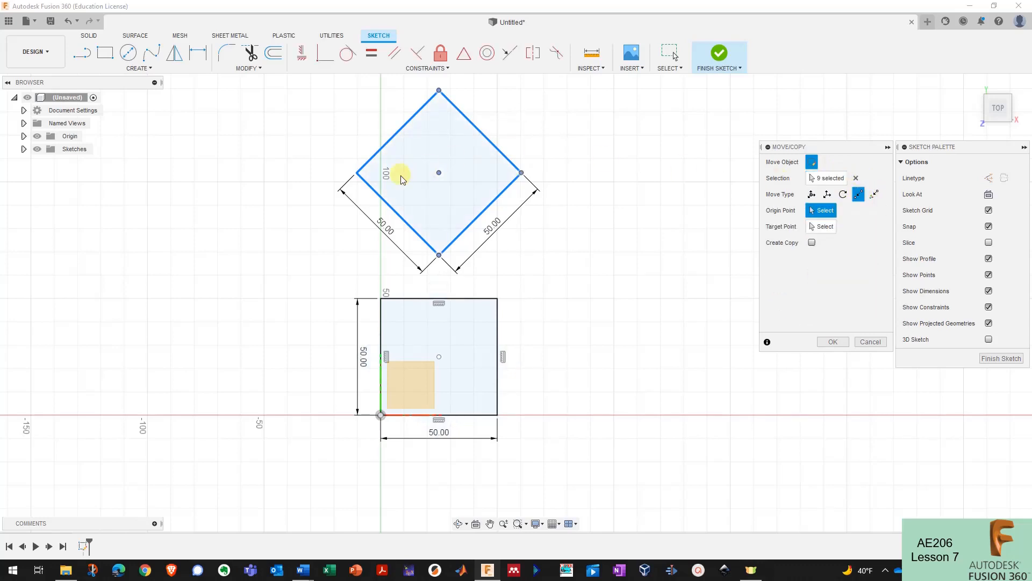
pyautogui.click(439, 173)
pyautogui.click(439, 357)
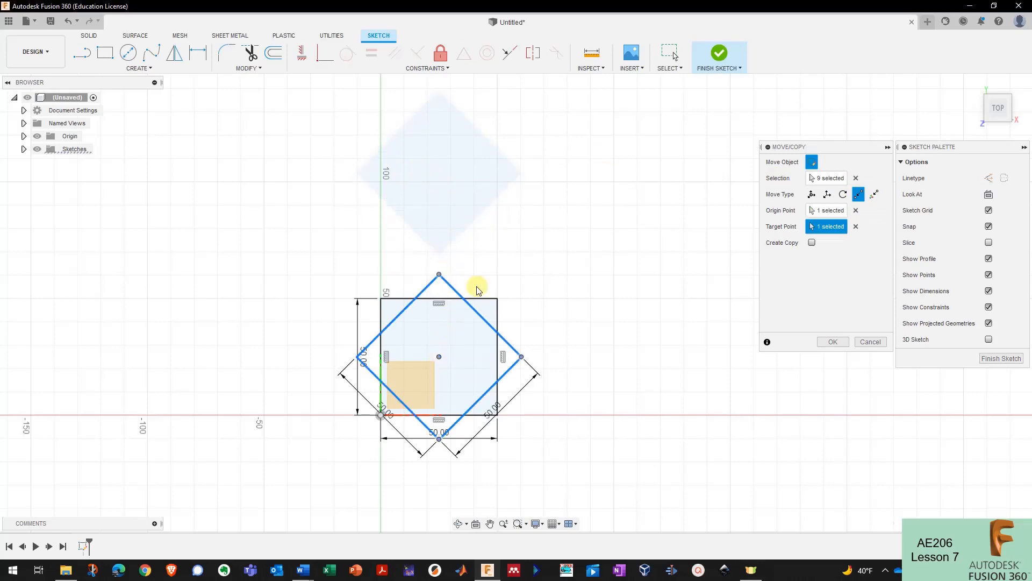
pyautogui.scroll(3, 450, 333)
pyautogui.scroll(5, 449, 337)
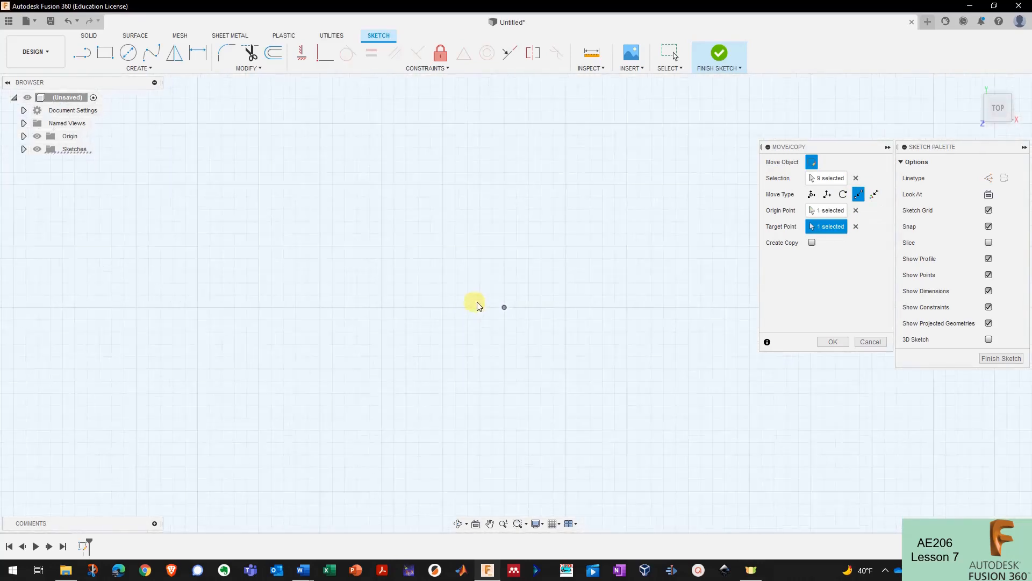
pyautogui.scroll(-5, 486, 306)
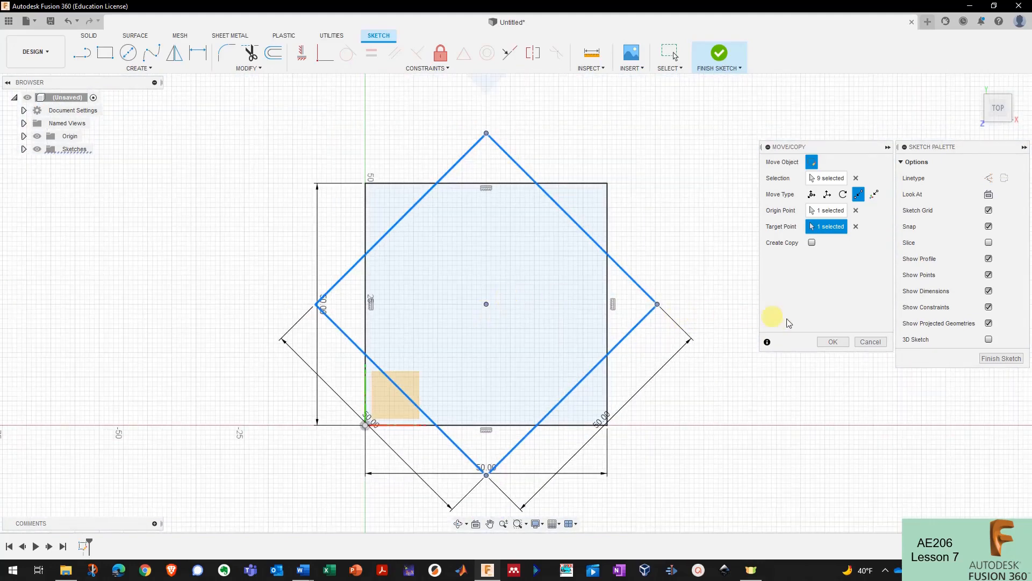
pyautogui.click(832, 342)
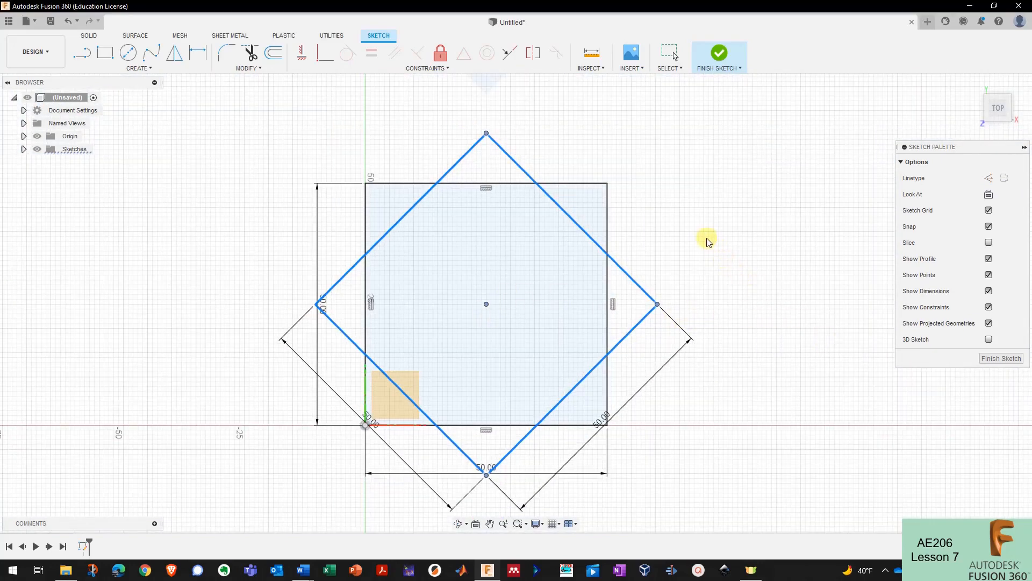
# - Click the triangle and corner profiles to inspect the overlap regions
pyautogui.click(685, 215)
pyautogui.scroll(-1, 682, 217)
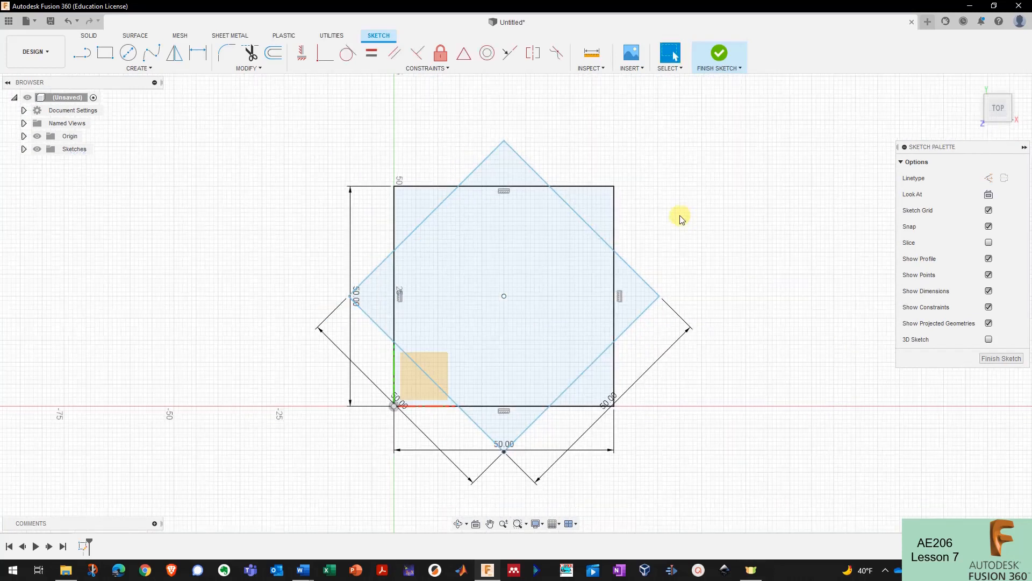
pyautogui.click(510, 165)
pyautogui.click(409, 207)
pyautogui.click(377, 282)
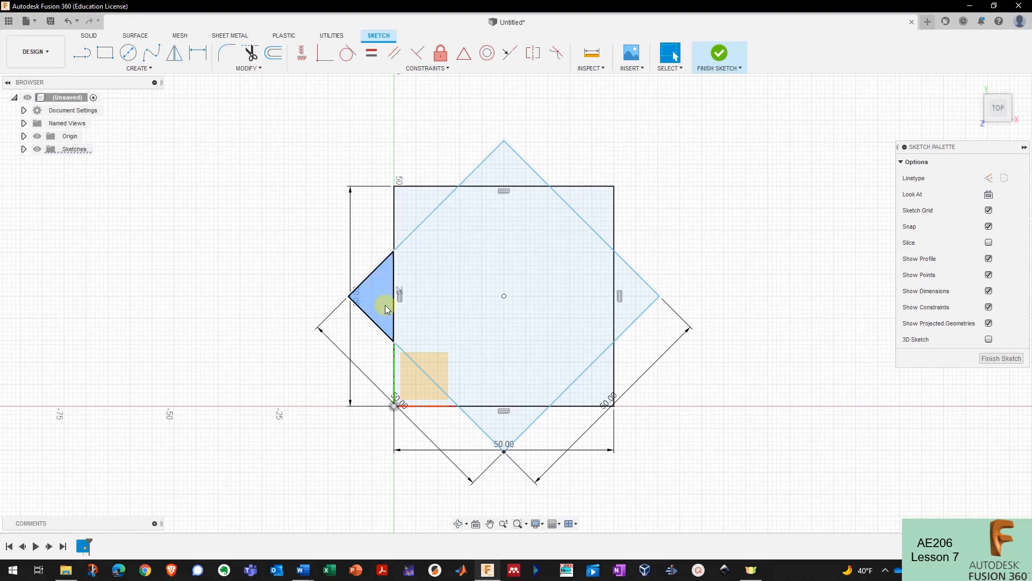
pyautogui.click(412, 377)
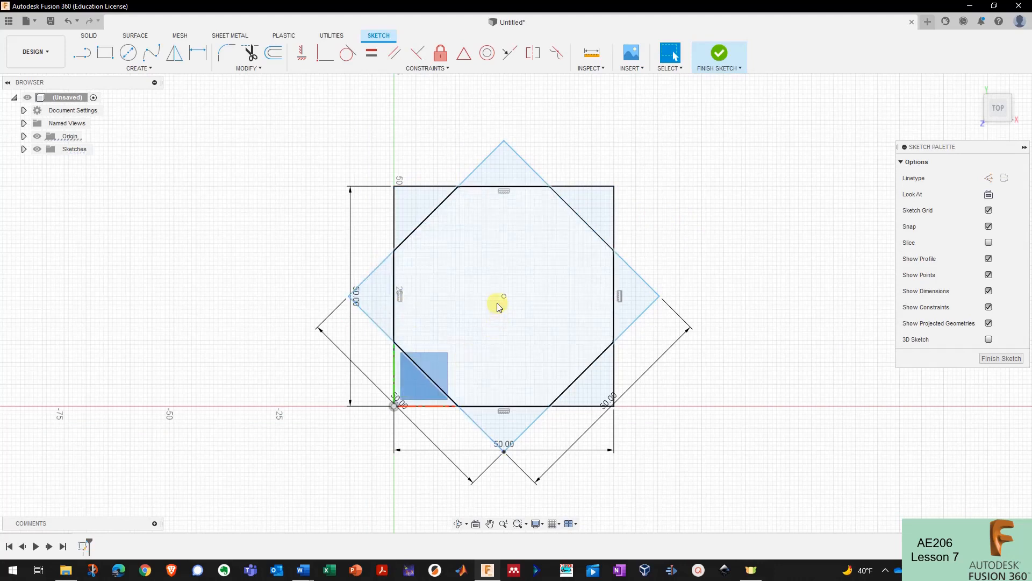
# - Check the central octagon profile, then window-select all square and diamond geometry
pyautogui.click(523, 302)
pyautogui.click(483, 240)
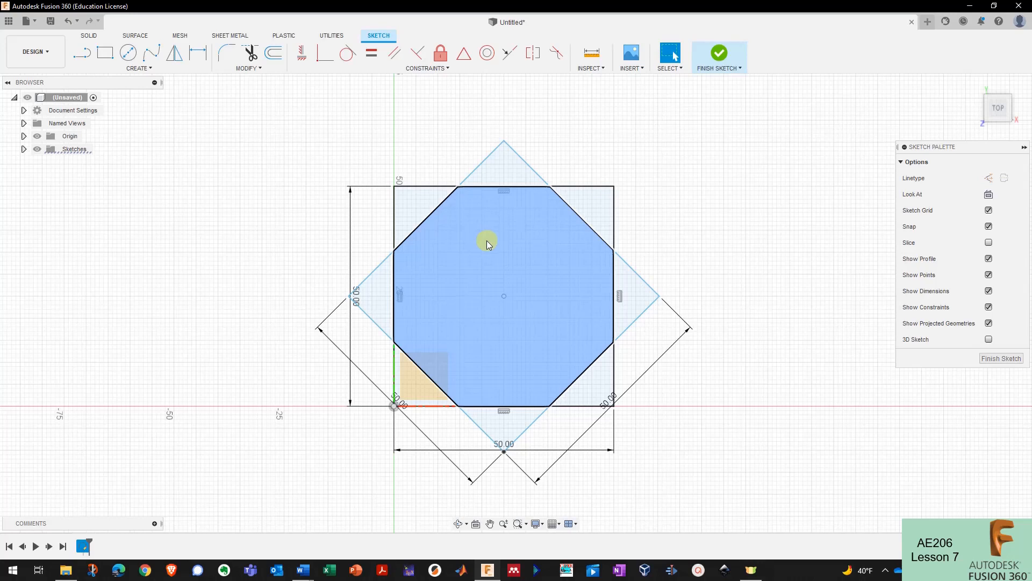
pyautogui.click(668, 237)
pyautogui.click(565, 248)
pyautogui.click(688, 236)
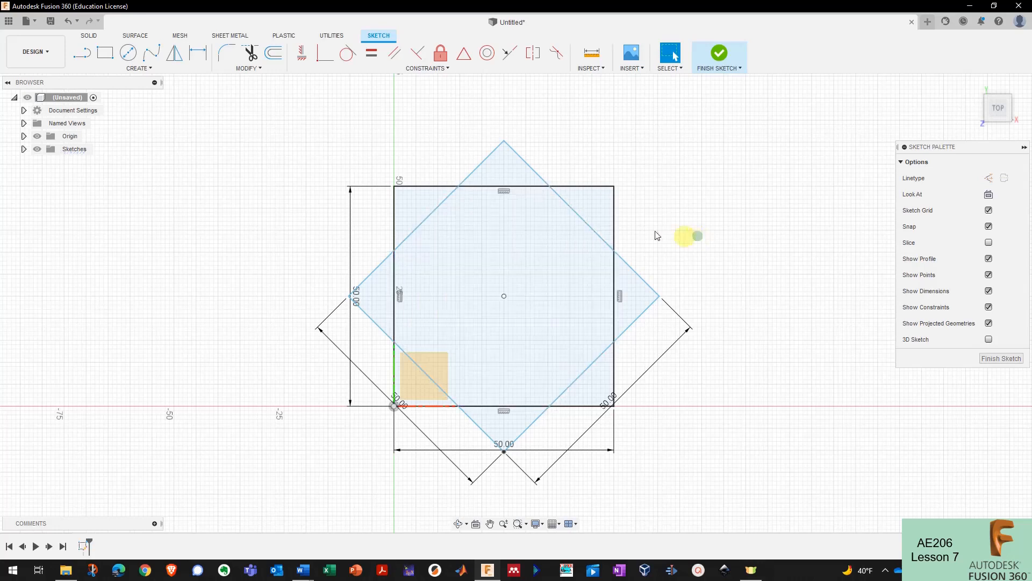
pyautogui.scroll(-1, 396, 156)
pyautogui.moveTo(261, 134); pyautogui.dragTo(756, 501)
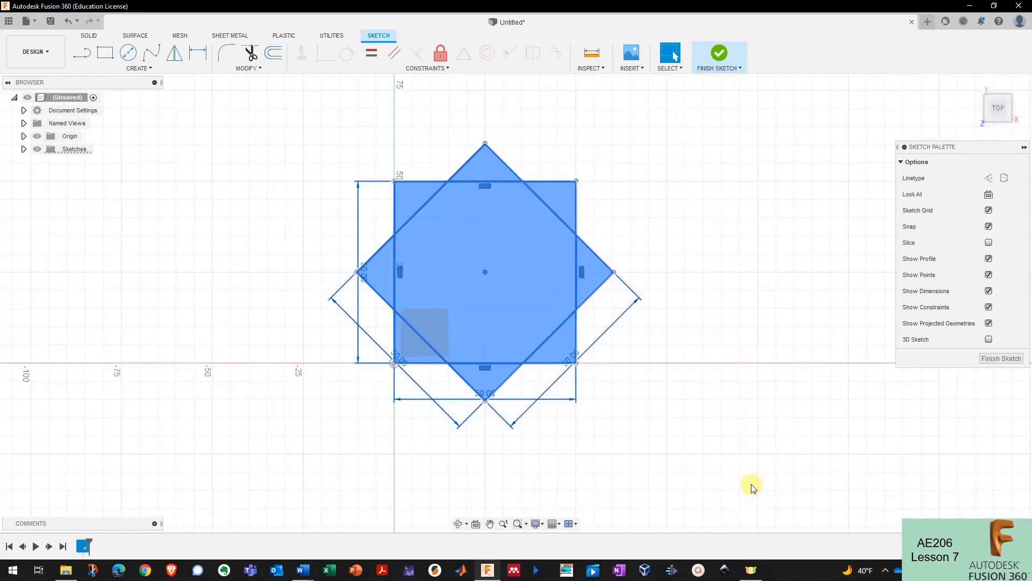
# - Delete the square and diamond, then start a circumscribed polygon centred at the origin
pyautogui.press('Delete')
pyautogui.click(156, 74)
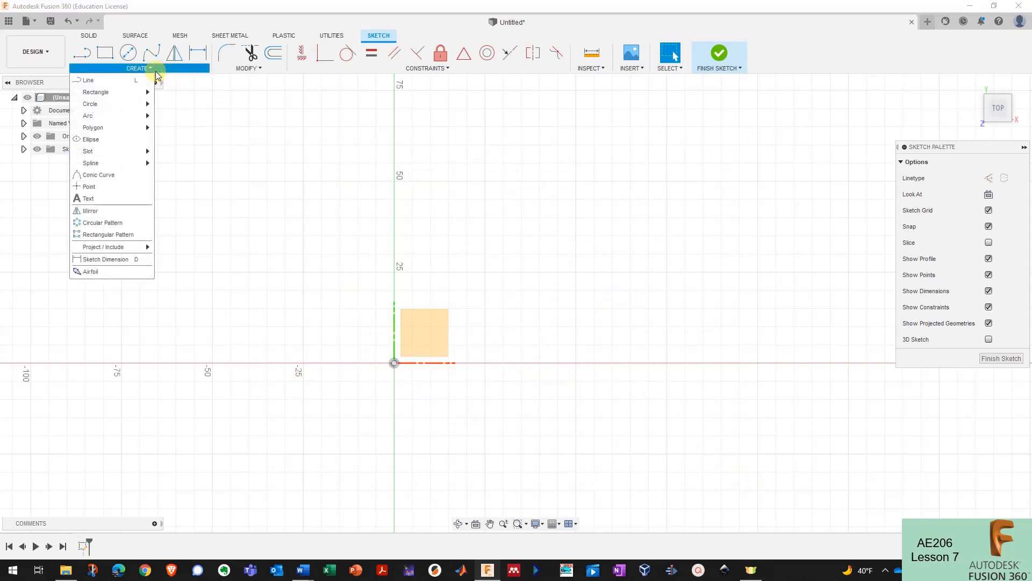
pyautogui.moveTo(148, 129)
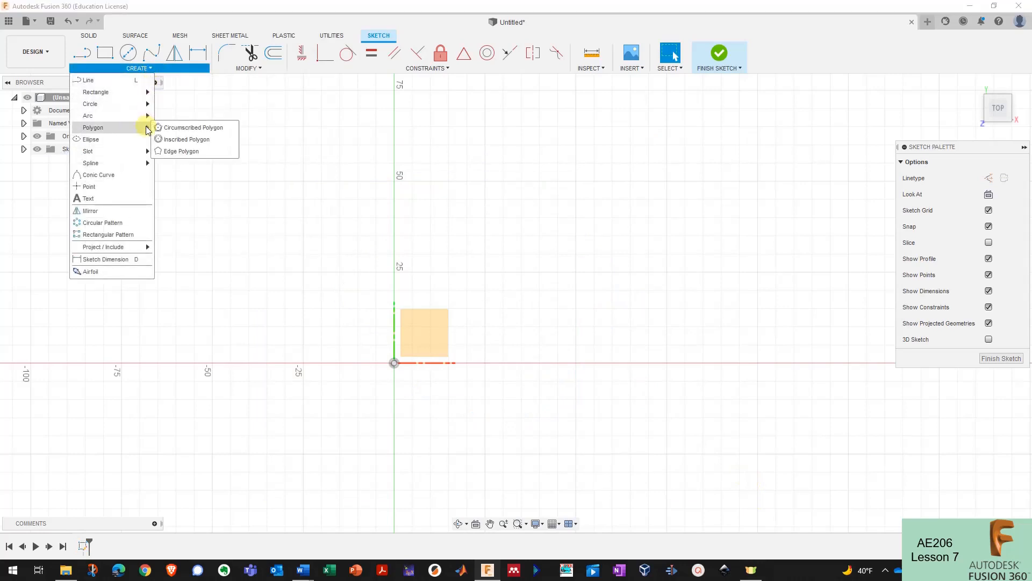
pyautogui.click(193, 127)
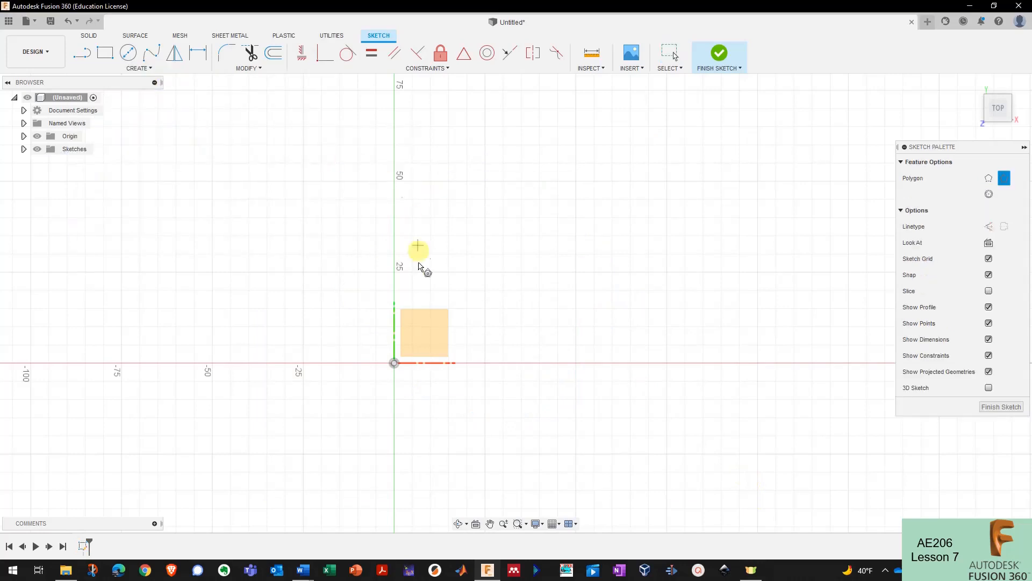
pyautogui.click(394, 363)
# - Give the polygon a 25 mm radius and 8 sides
pyautogui.scroll(-2, 584, 283)
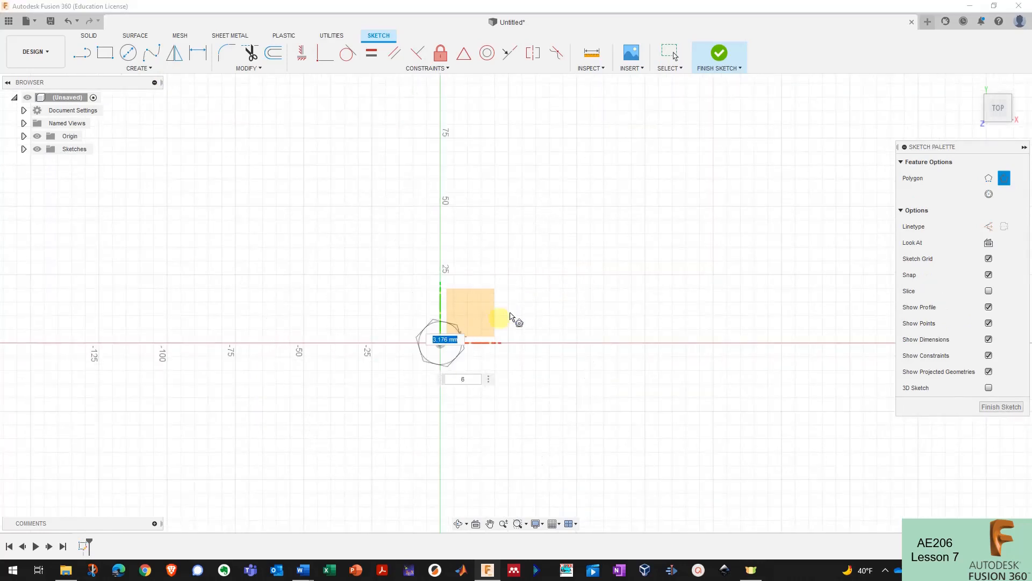
pyautogui.scroll(-3, 571, 264)
pyautogui.scroll(2, 519, 301)
pyautogui.scroll(-1, 532, 258)
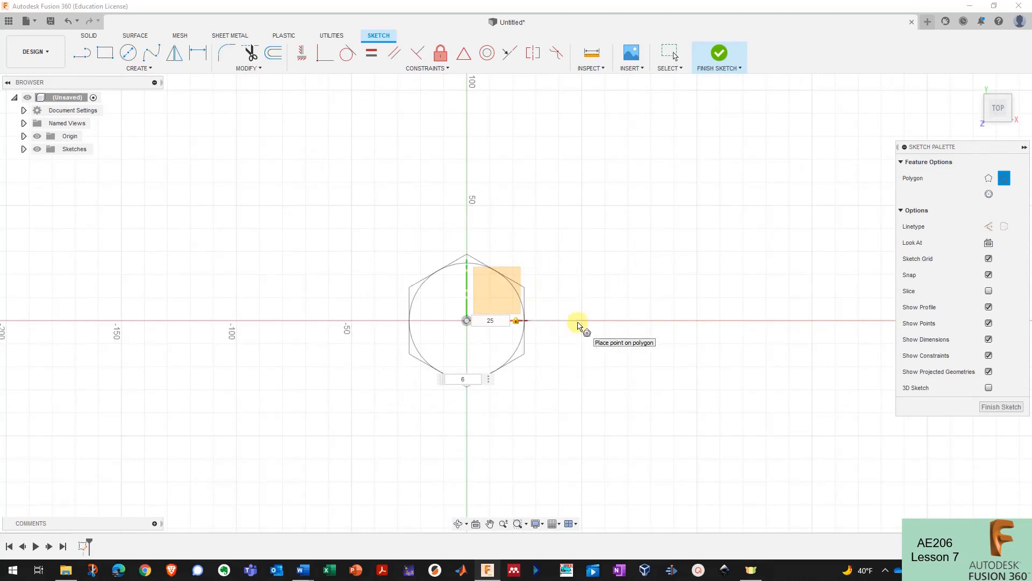
pyautogui.press('Tab')
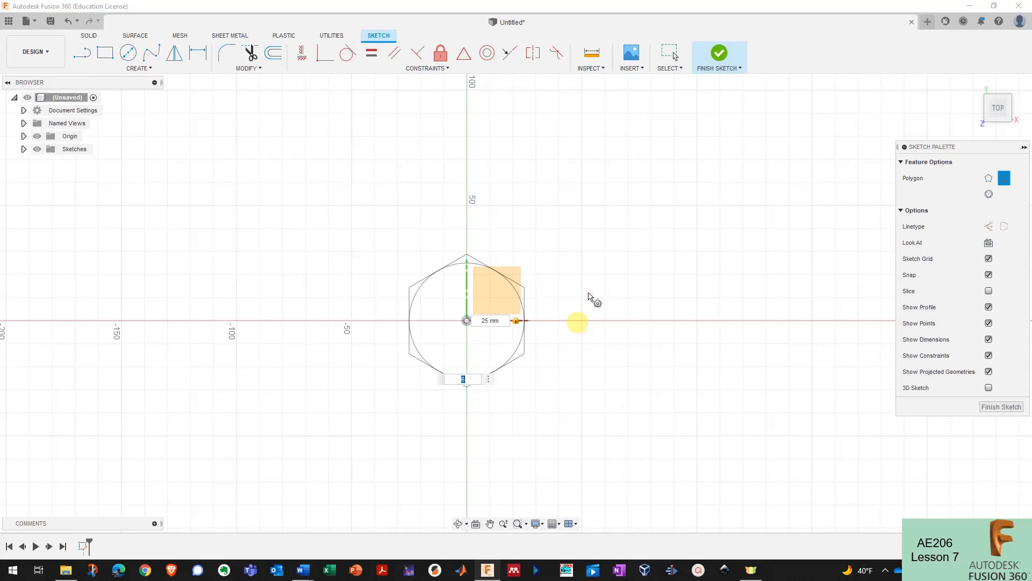
pyautogui.press('Tab')
pyautogui.scroll(4, 516, 322)
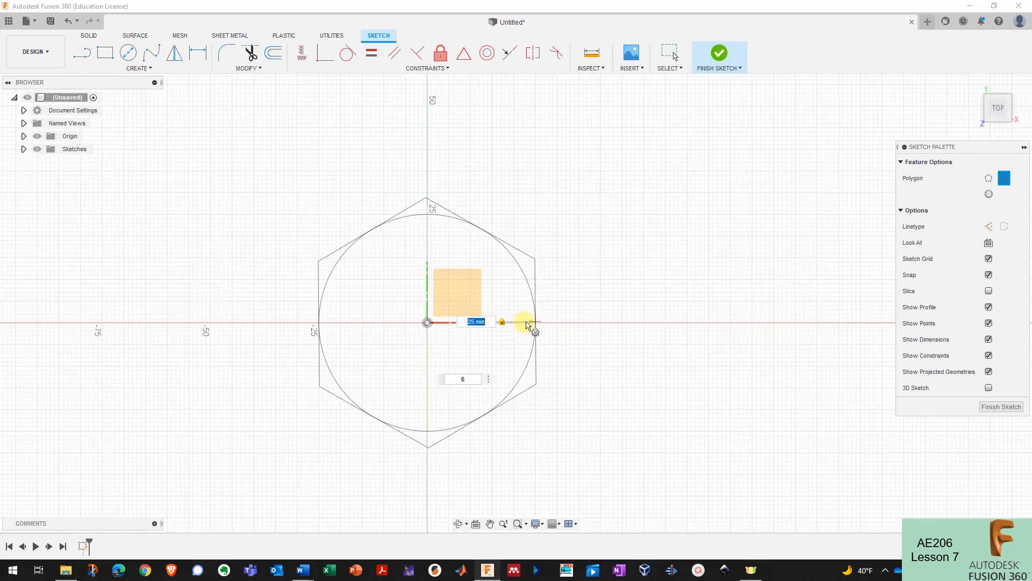
pyautogui.press('Tab')
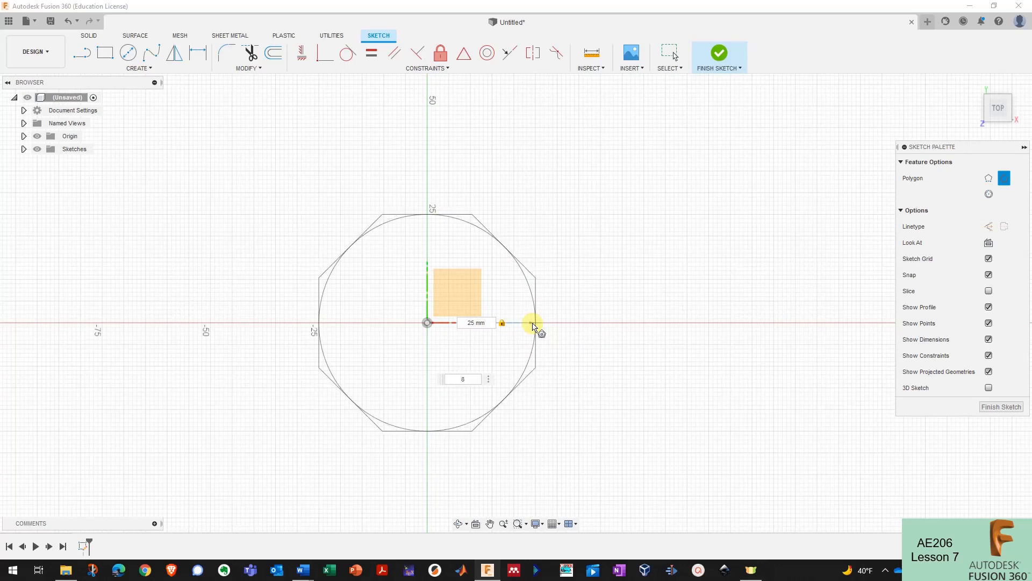
pyautogui.press('Return')
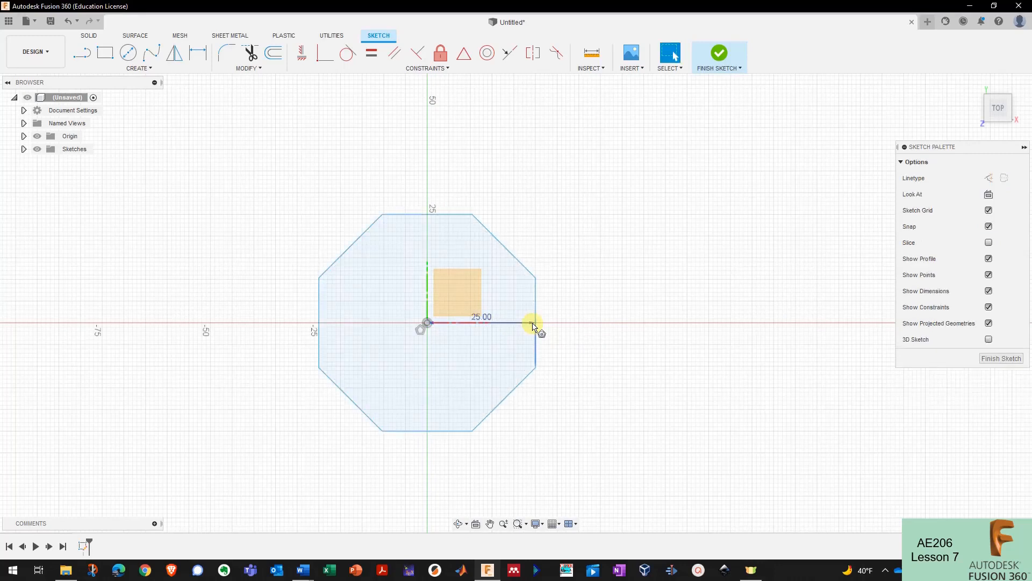
# - Try a width dimension between the octagon's left and right edges, cancelling the over-constrain warning
pyautogui.scroll(-3, 554, 321)
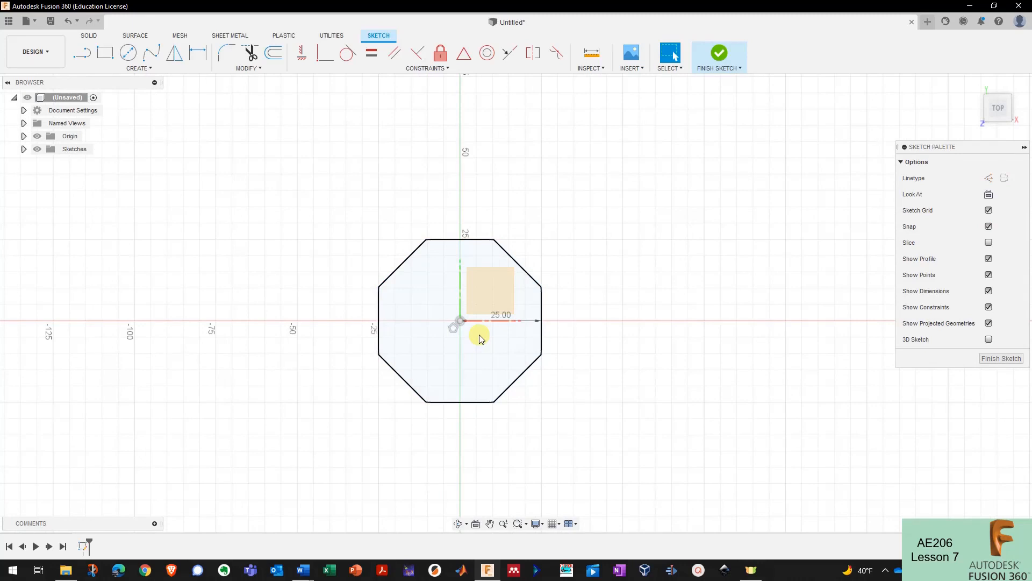
pyautogui.click(479, 334)
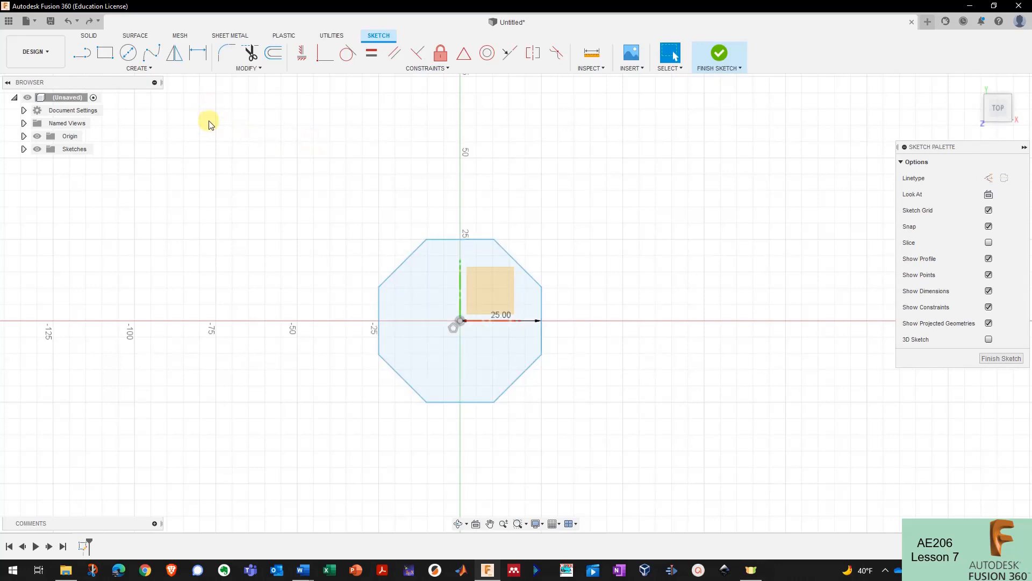
pyautogui.click(199, 58)
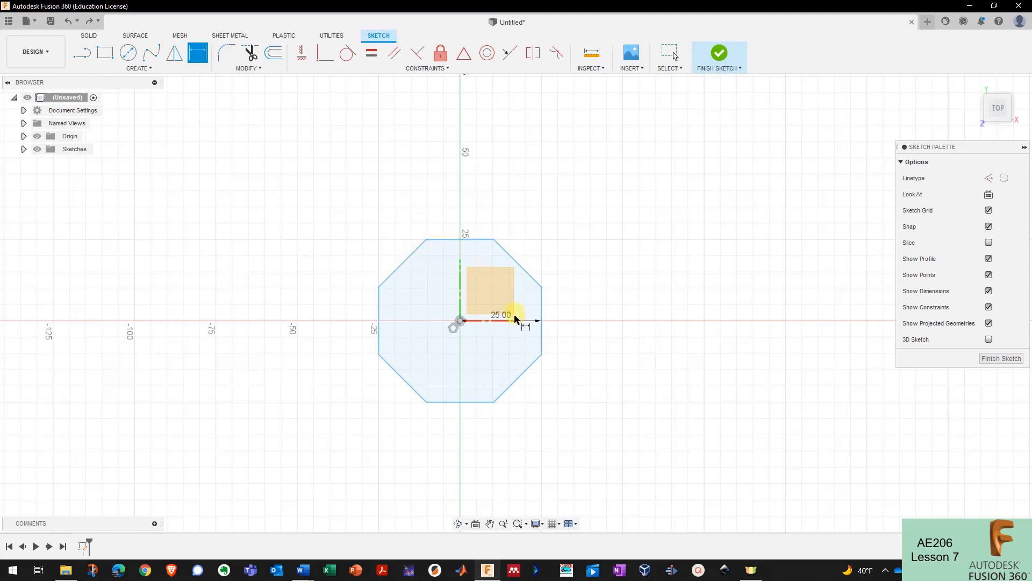
pyautogui.click(541, 303)
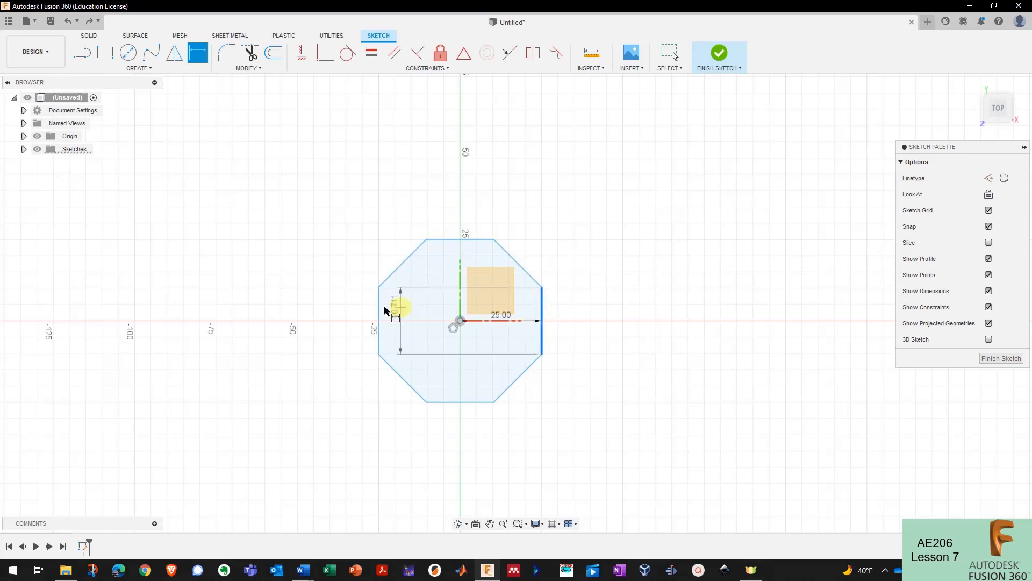
pyautogui.click(379, 301)
pyautogui.click(467, 152)
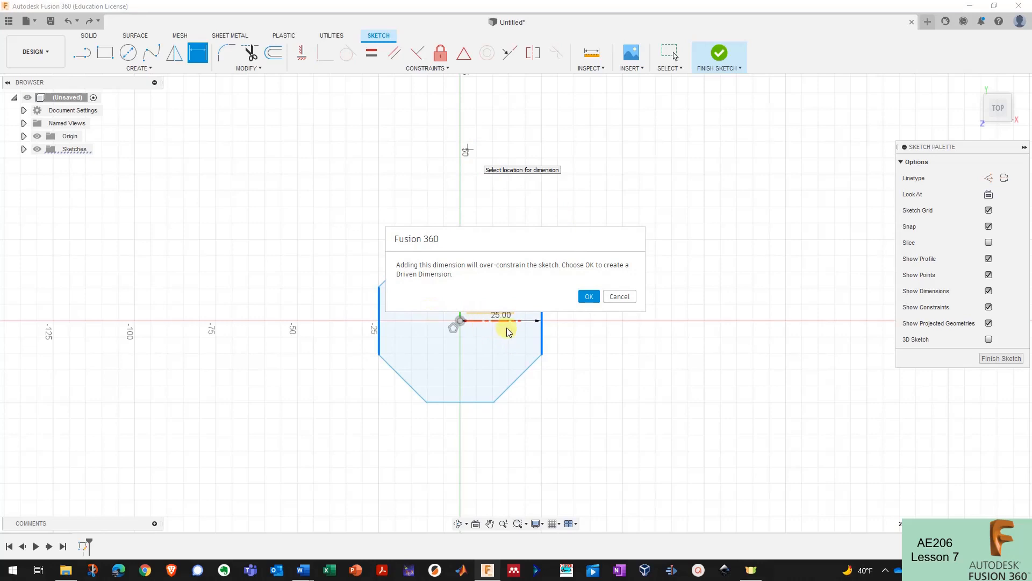
pyautogui.click(619, 296)
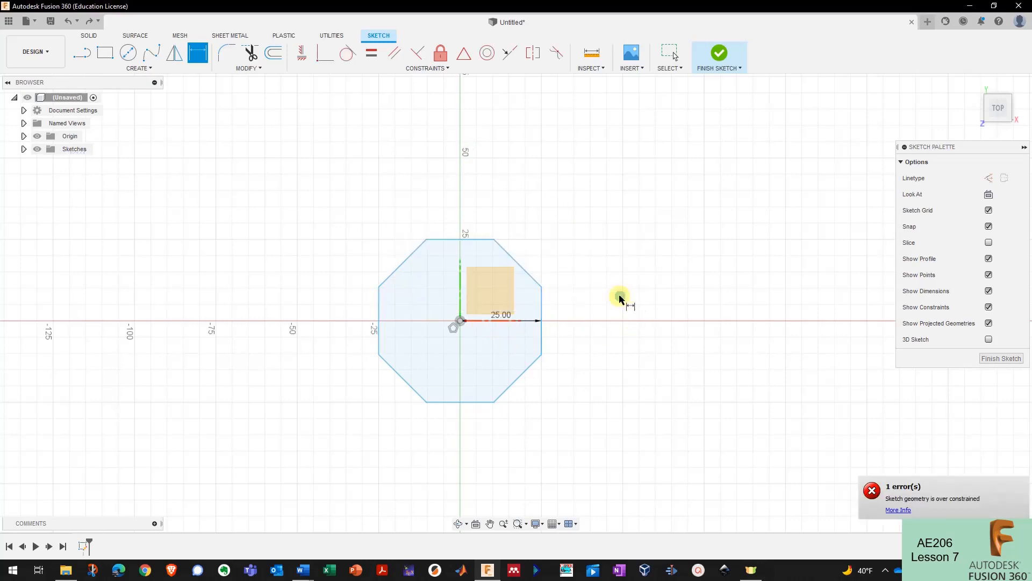
# - Delete the 25.00 radius dimension
pyautogui.press('Escape')
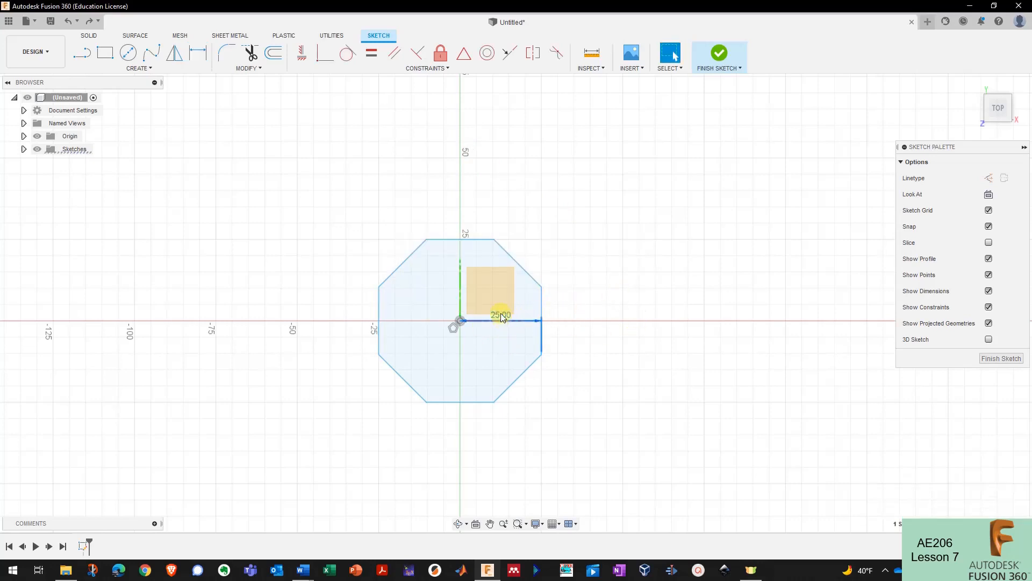
pyautogui.click(501, 317)
pyautogui.press('Delete')
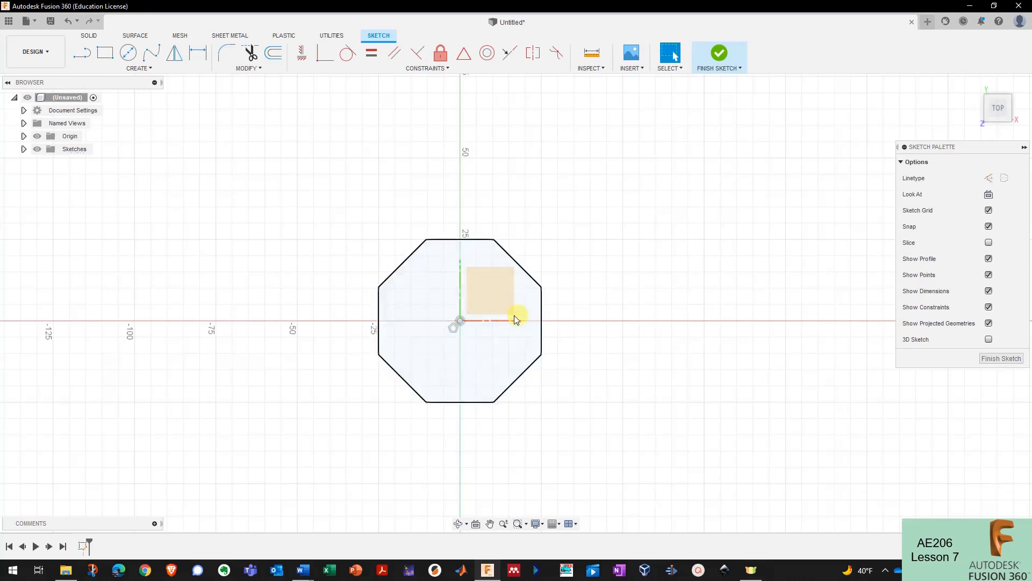
# - Try stretching the octagon and a 25 mm edge-length dimension, undoing both
pyautogui.moveTo(536, 326); pyautogui.dragTo(344, 282)
pyautogui.hotkey('ctrl', 'z')
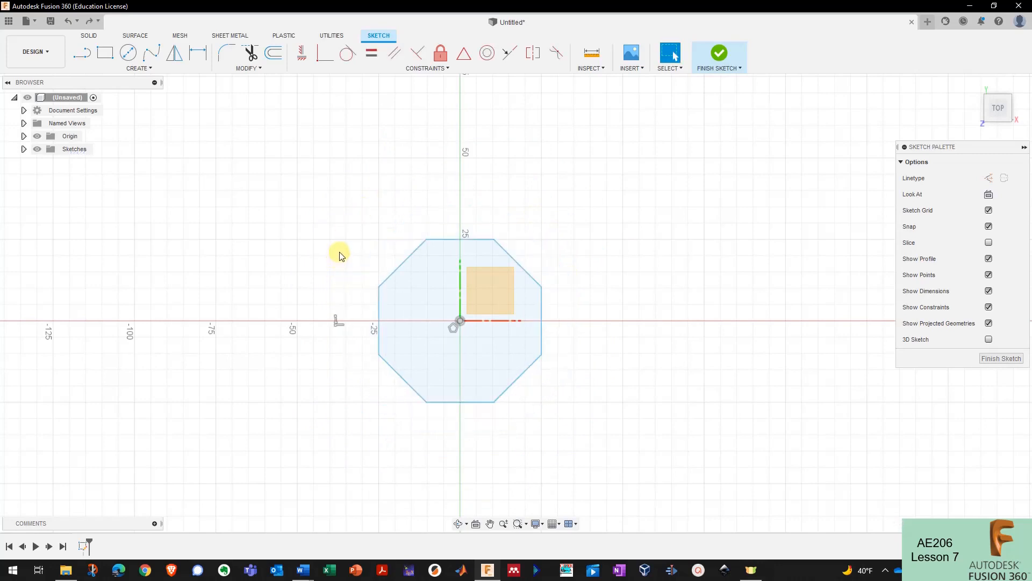
pyautogui.click(198, 54)
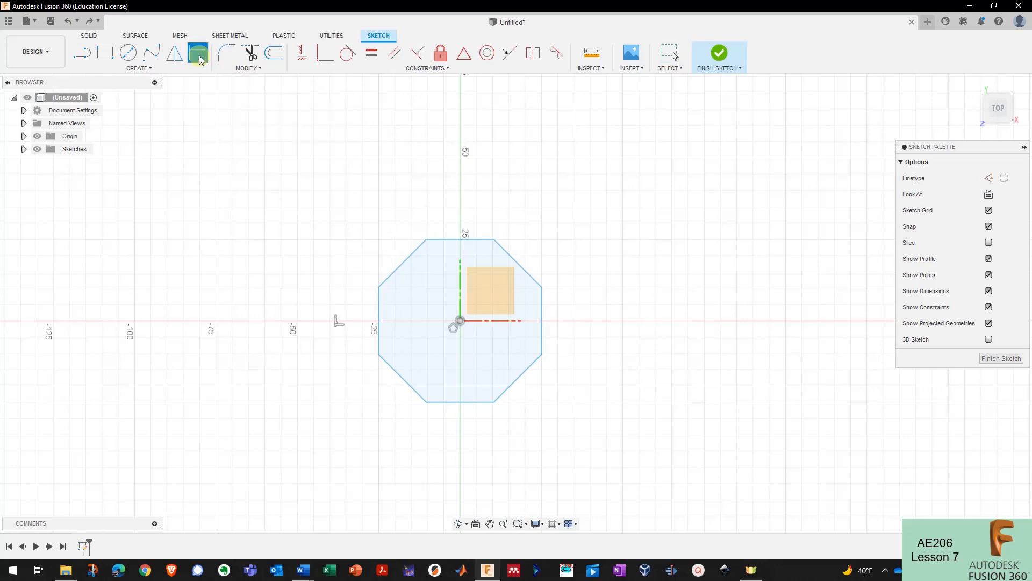
pyautogui.click(520, 263)
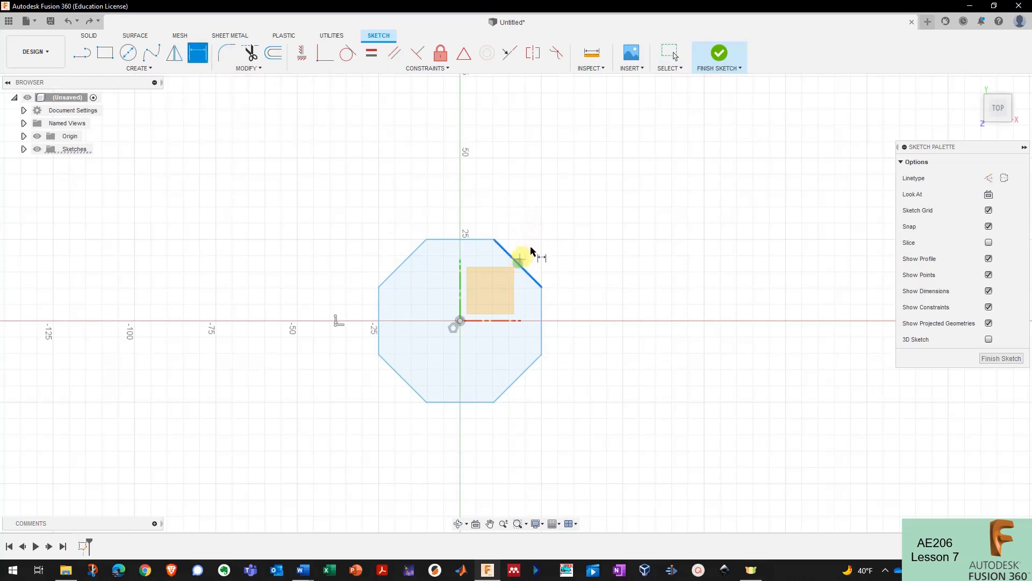
pyautogui.click(591, 216)
pyautogui.write('25')
pyautogui.press('Return')
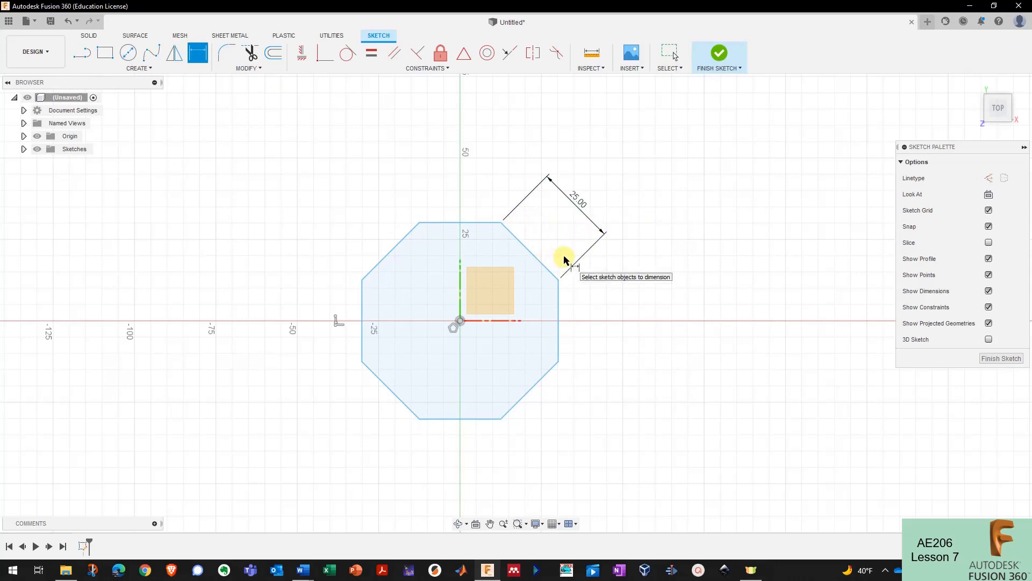
pyautogui.press('Escape')
pyautogui.hotkey('ctrl', 'z')
pyautogui.hotkey('ctrl', 'z')
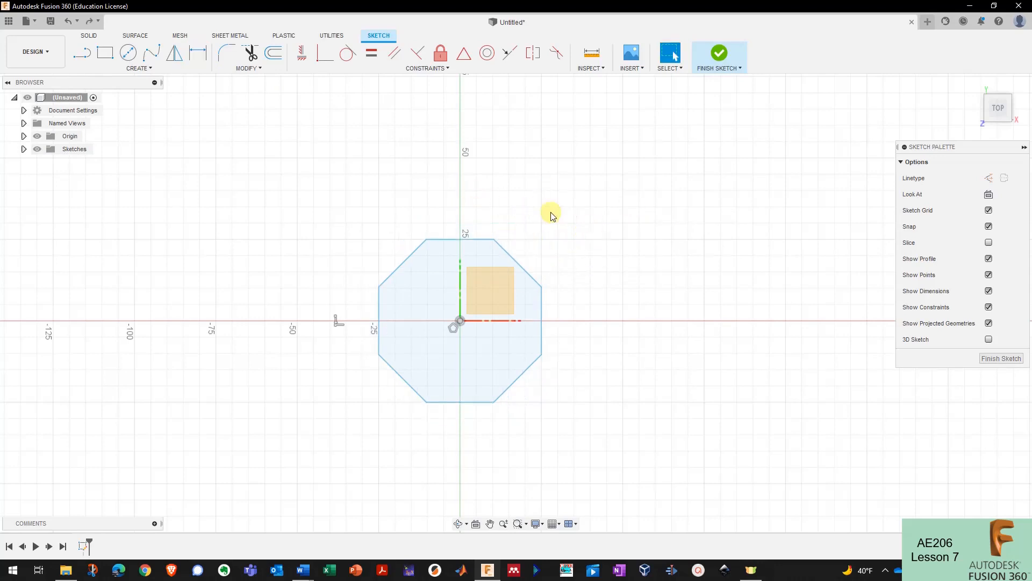
# - Add a width dimension across opposite edges, set to 75 then 50 mm
pyautogui.click(198, 52)
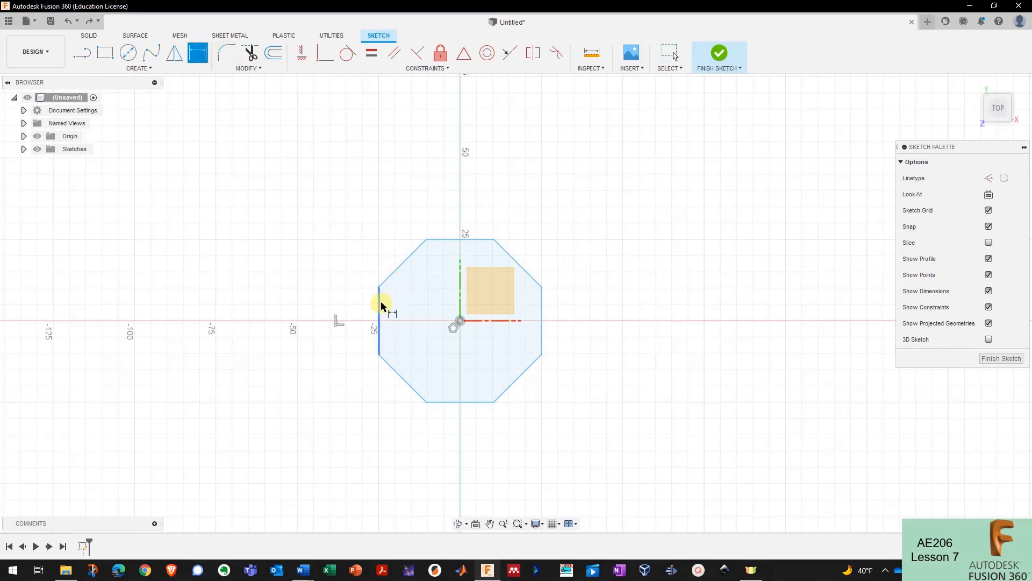
pyautogui.click(380, 305)
pyautogui.click(541, 307)
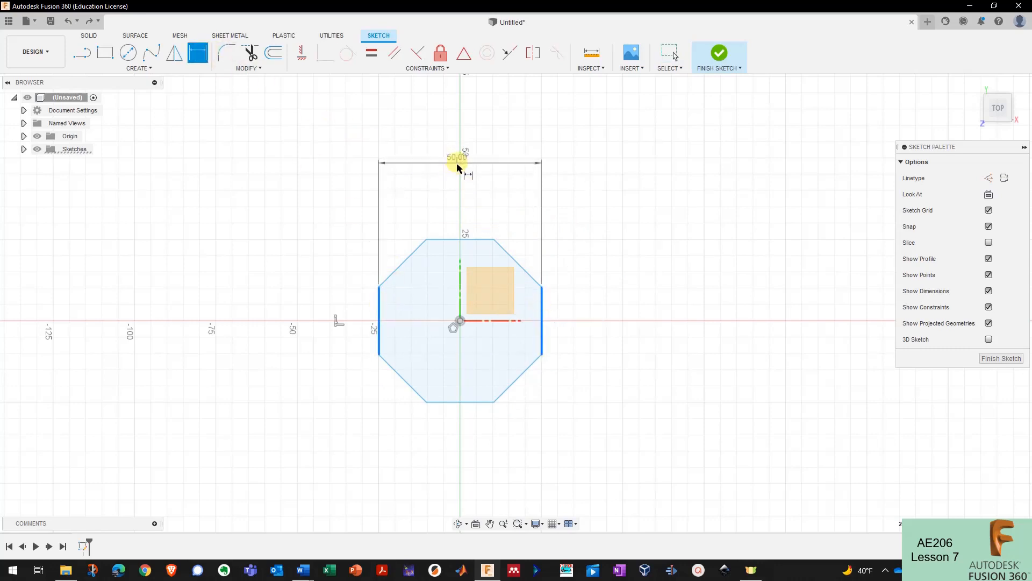
pyautogui.click(468, 177)
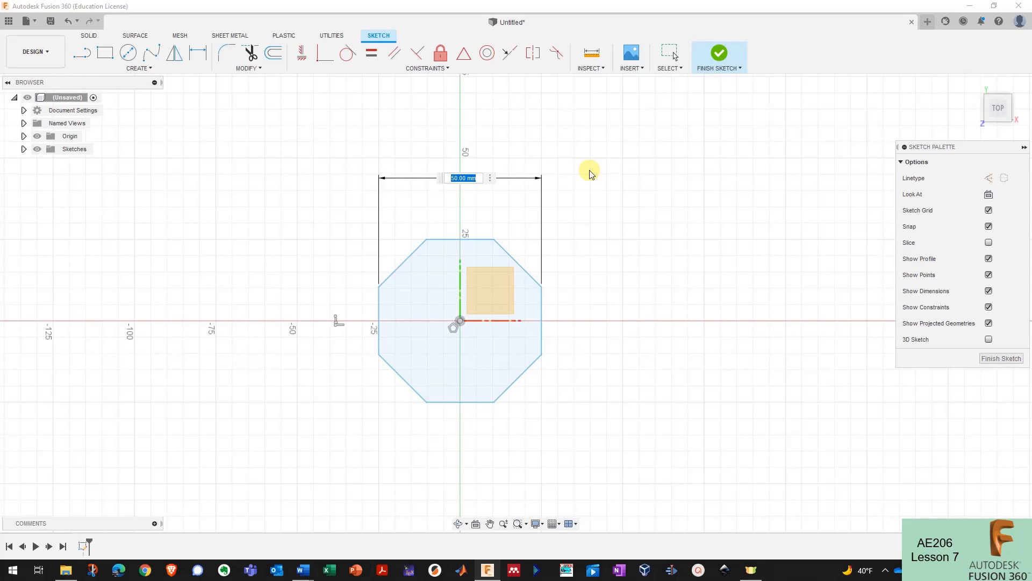
pyautogui.write('75')
pyautogui.press('Return')
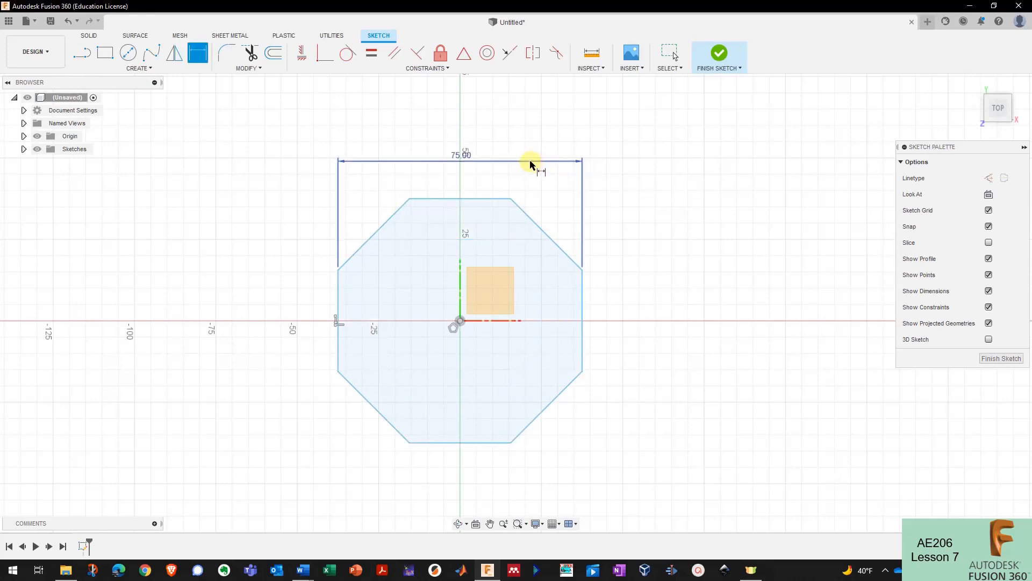
pyautogui.moveTo(525, 162); pyautogui.dragTo(541, 134)
pyautogui.write('50')
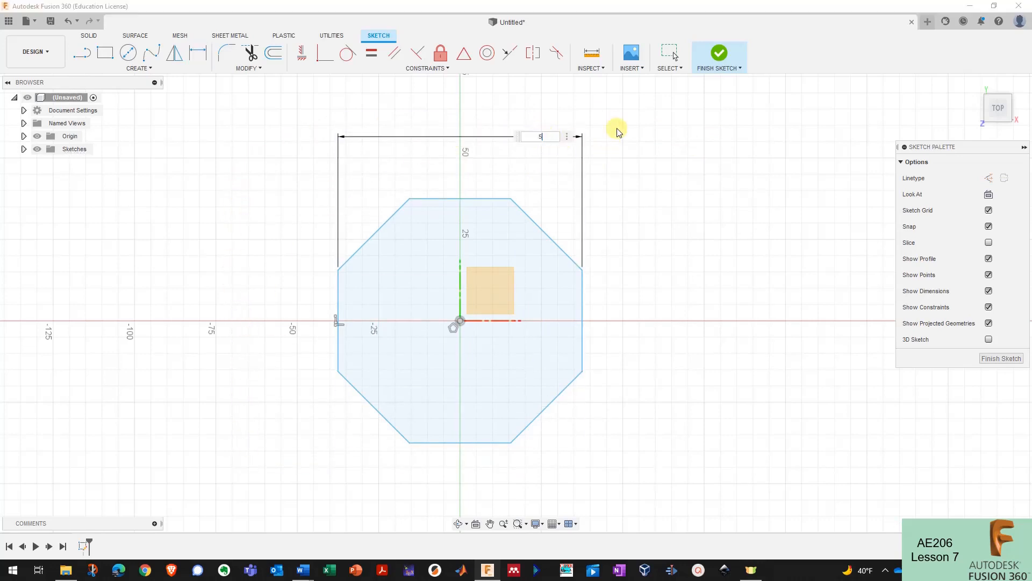
pyautogui.press('Return')
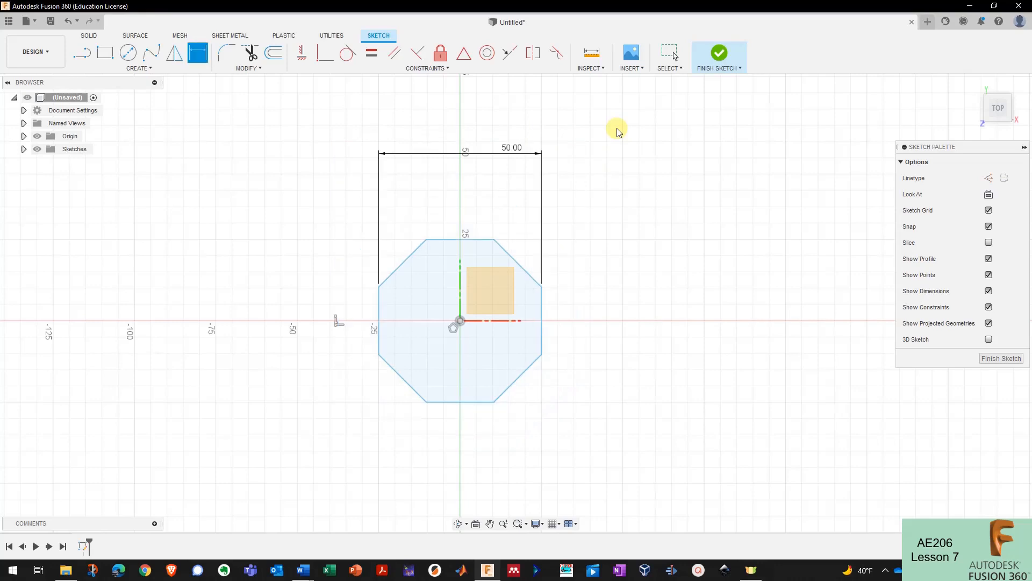
# - Change the width to 2 in, then to the expression 2 in * 1.3
pyautogui.doubleClick(512, 147)
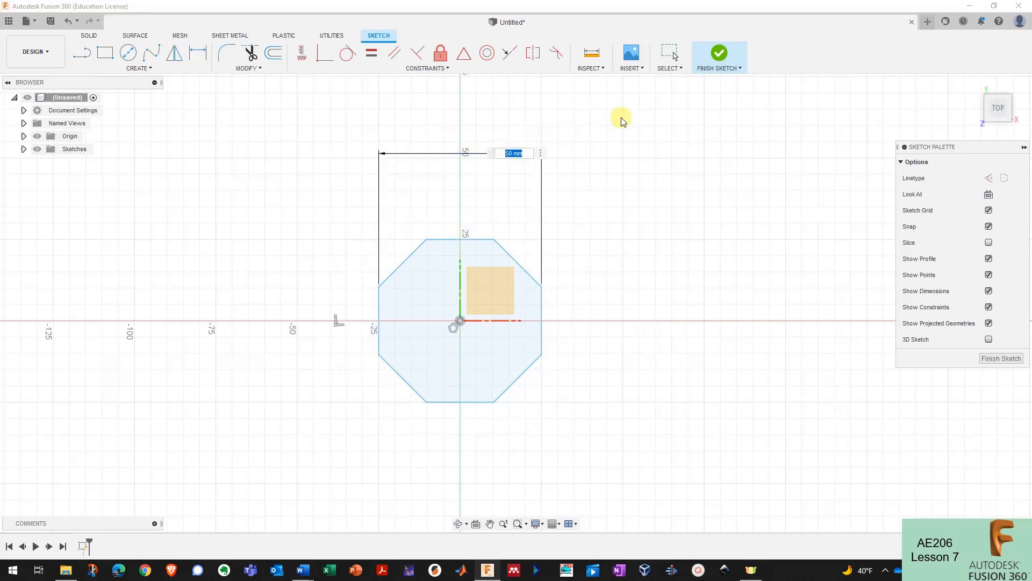
pyautogui.write('2 in')
pyautogui.press('Return')
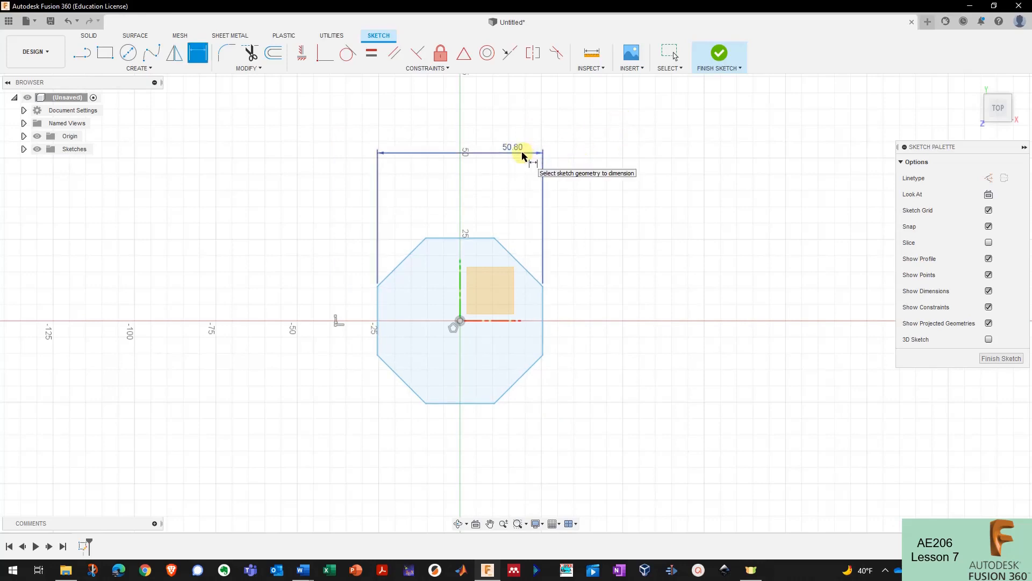
pyautogui.moveTo(522, 156)
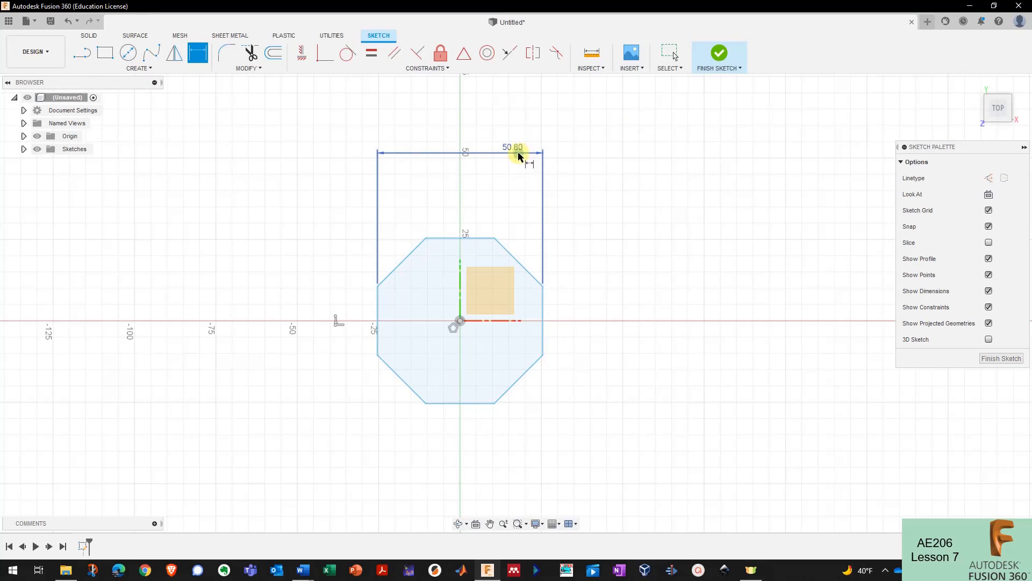
pyautogui.doubleClick(520, 153)
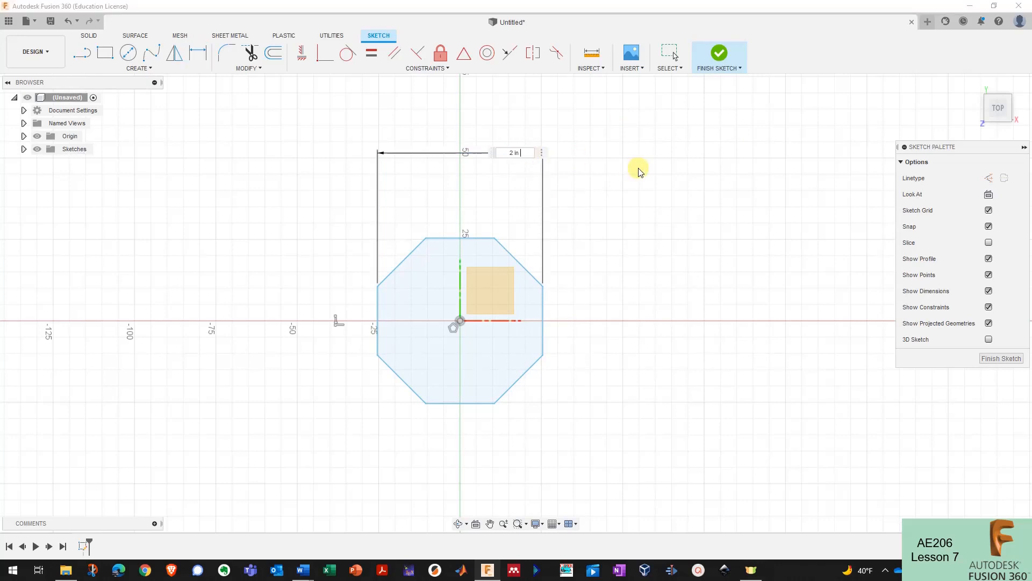
pyautogui.write('* 1.3')
pyautogui.press('Return')
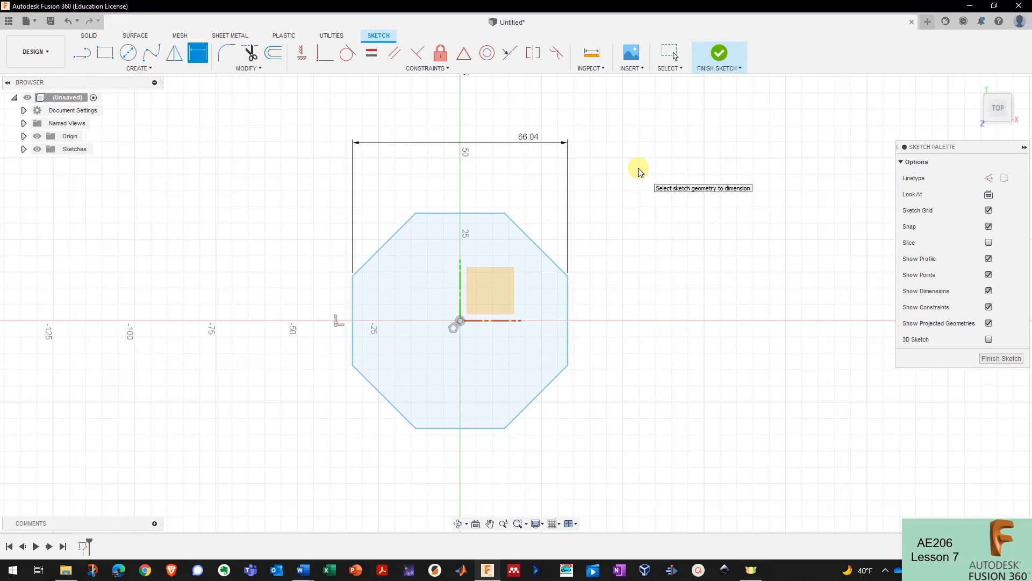
# - Replace the width expression with (4/3)*1 in, giving 33.867
pyautogui.doubleClick(530, 138)
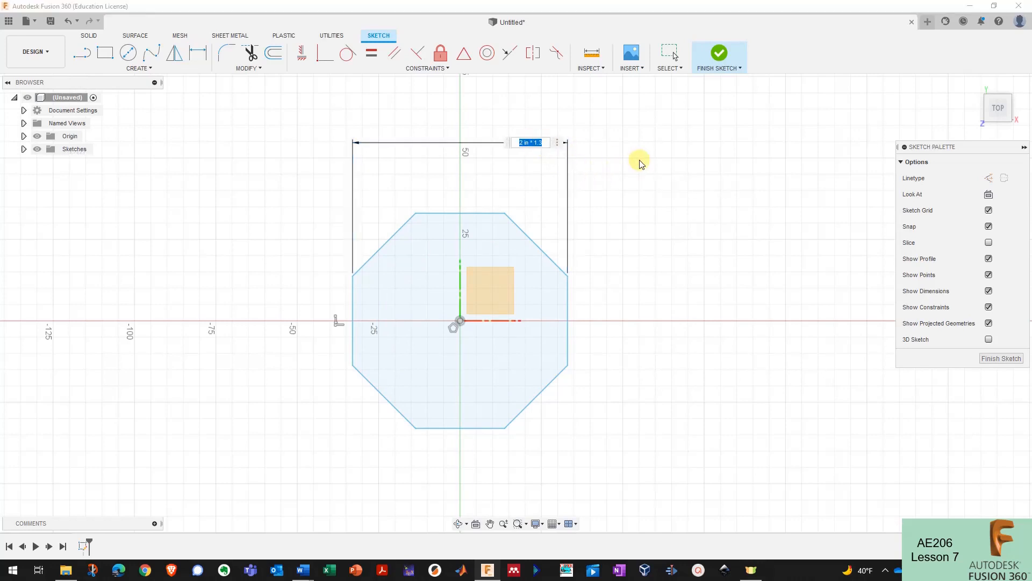
pyautogui.click(530, 143)
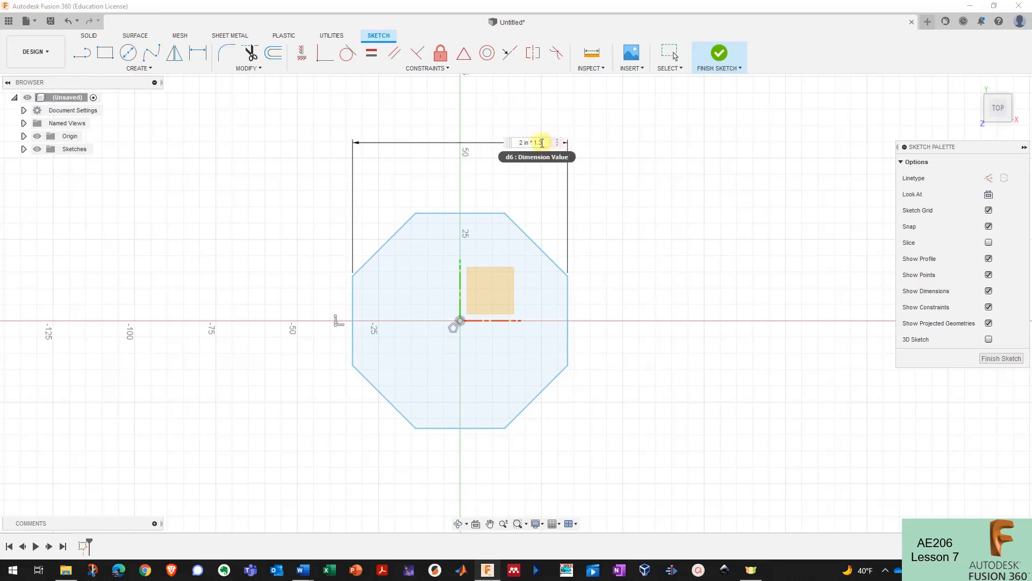
pyautogui.moveTo(545, 142); pyautogui.dragTo(515, 142)
pyautogui.write('(4/3) in')
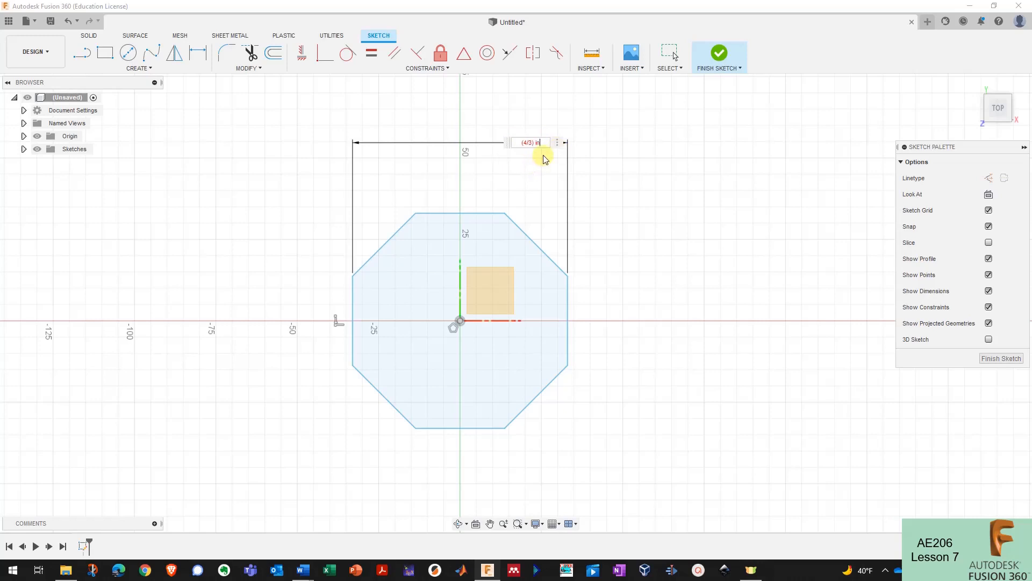
pyautogui.press('BackSpace')
pyautogui.press('BackSpace')
pyautogui.write('*1 in')
pyautogui.press('Return')
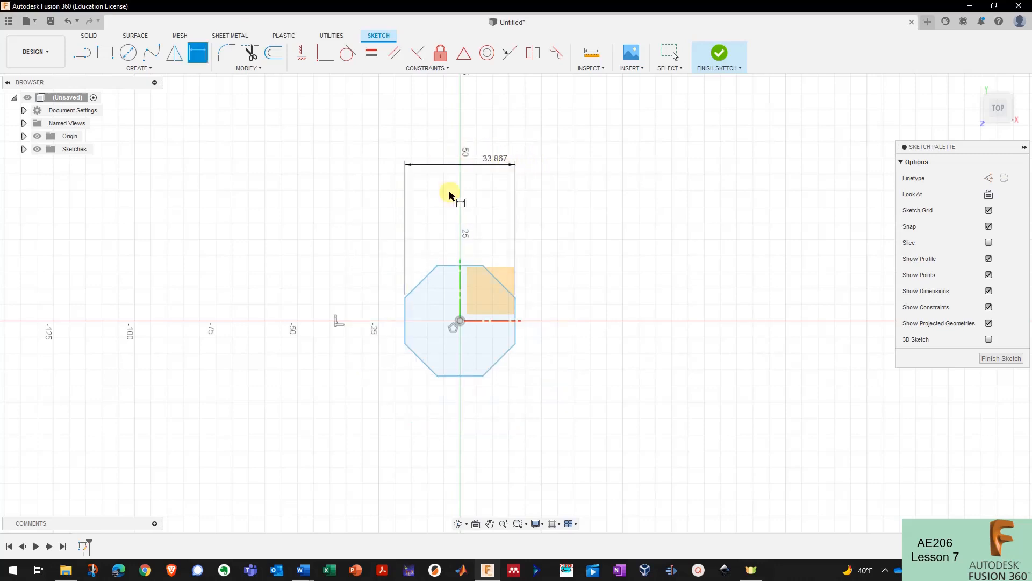
pyautogui.click(267, 68)
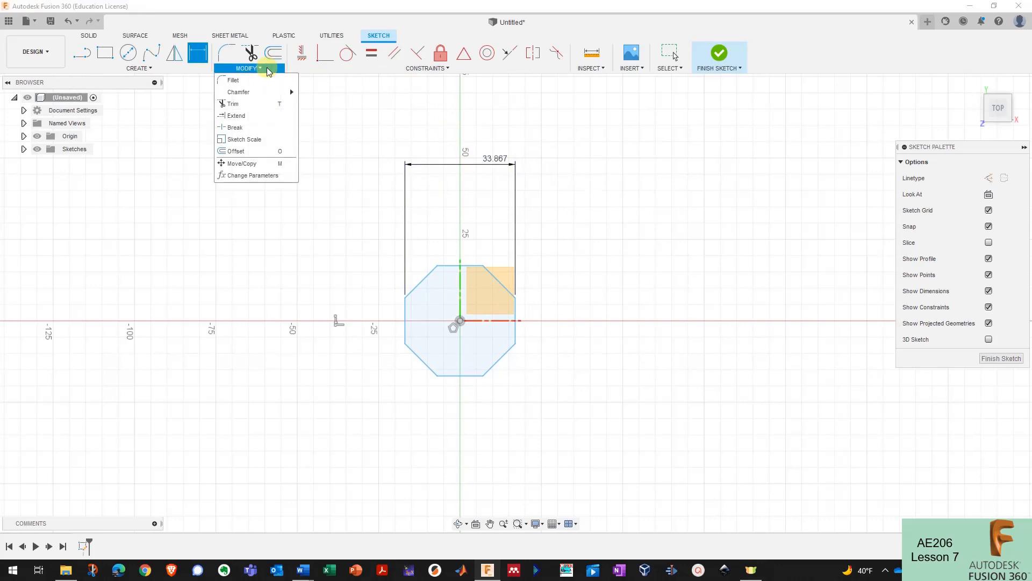
# - Add a user parameter octogon_diameter in inches with expression 2
pyautogui.click(255, 176)
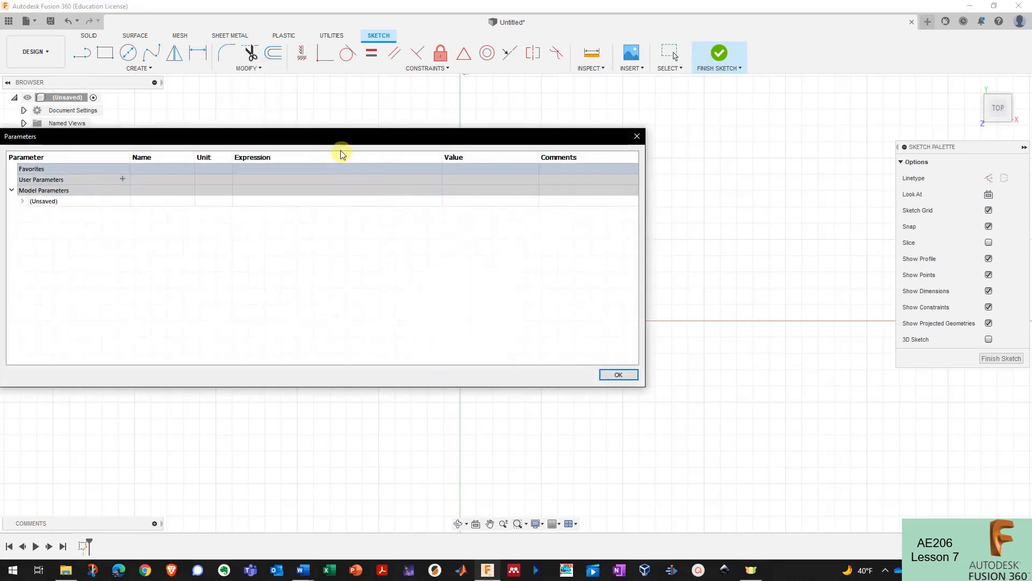
pyautogui.moveTo(341, 154); pyautogui.dragTo(506, 156)
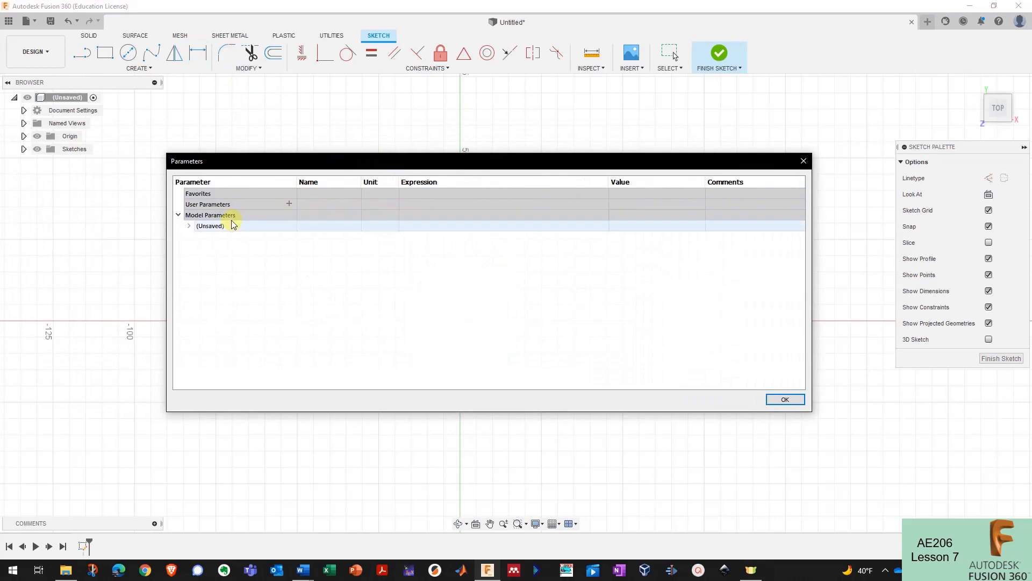
pyautogui.click(290, 205)
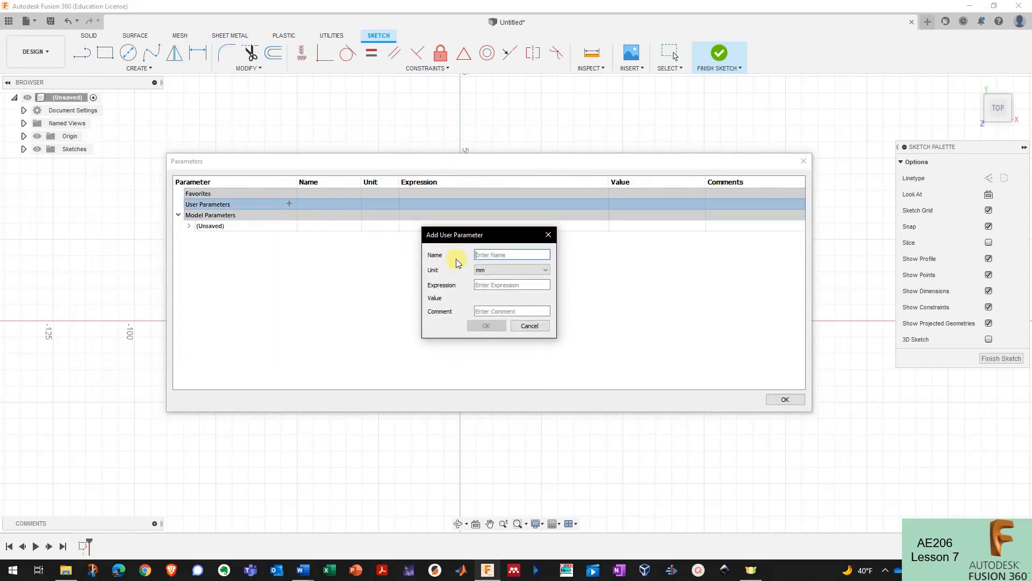
pyautogui.write('octogon_diameter')
pyautogui.press('Tab')
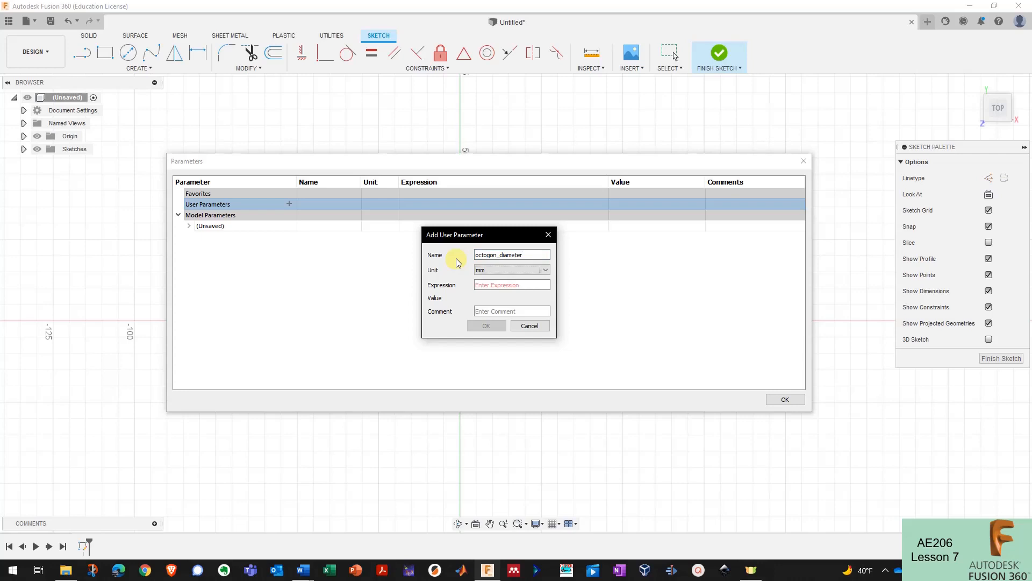
pyautogui.click(480, 270)
pyautogui.click(480, 270)
pyautogui.click(486, 284)
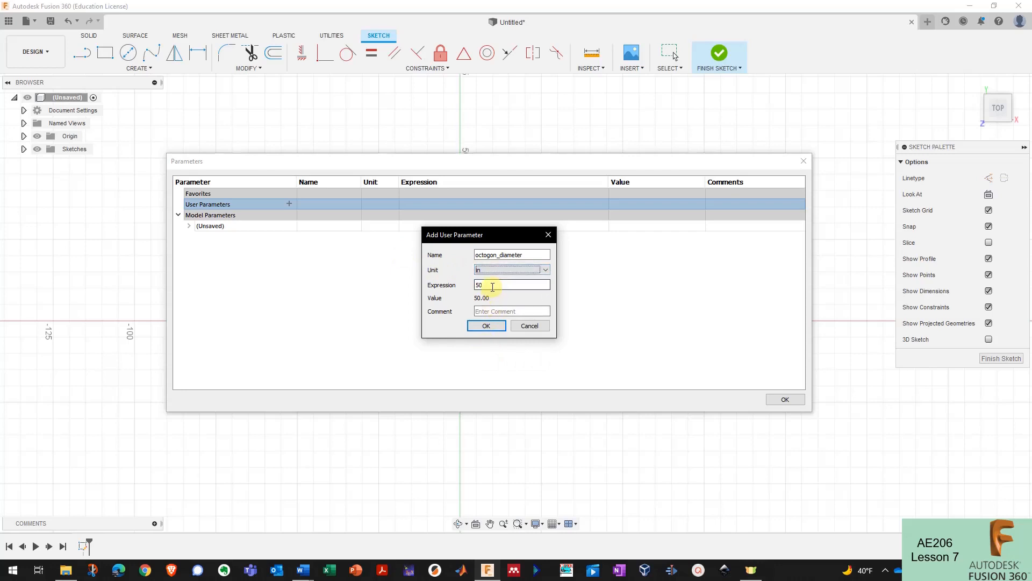
pyautogui.moveTo(491, 286); pyautogui.dragTo(468, 286)
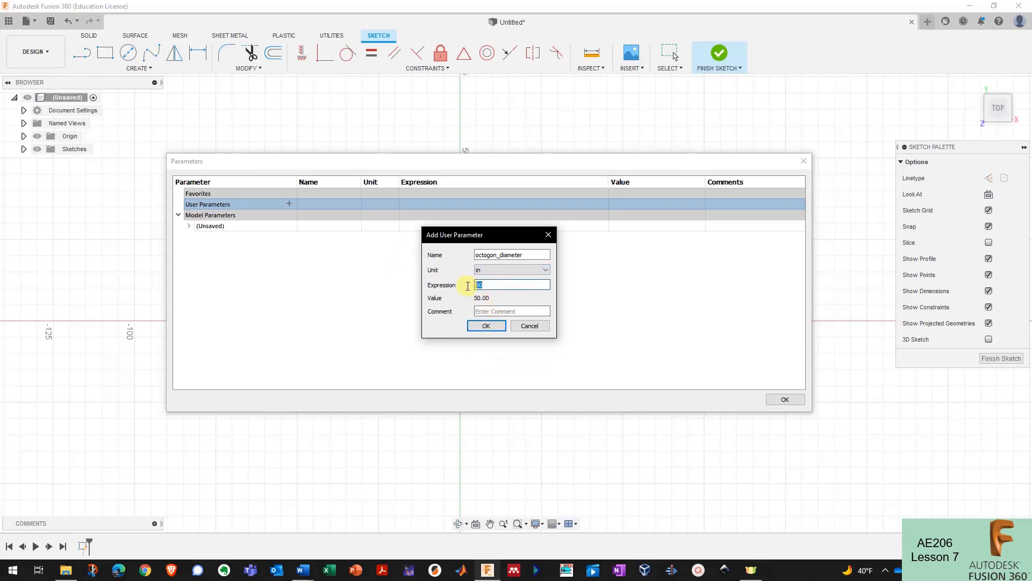
pyautogui.write('2')
pyautogui.click(485, 325)
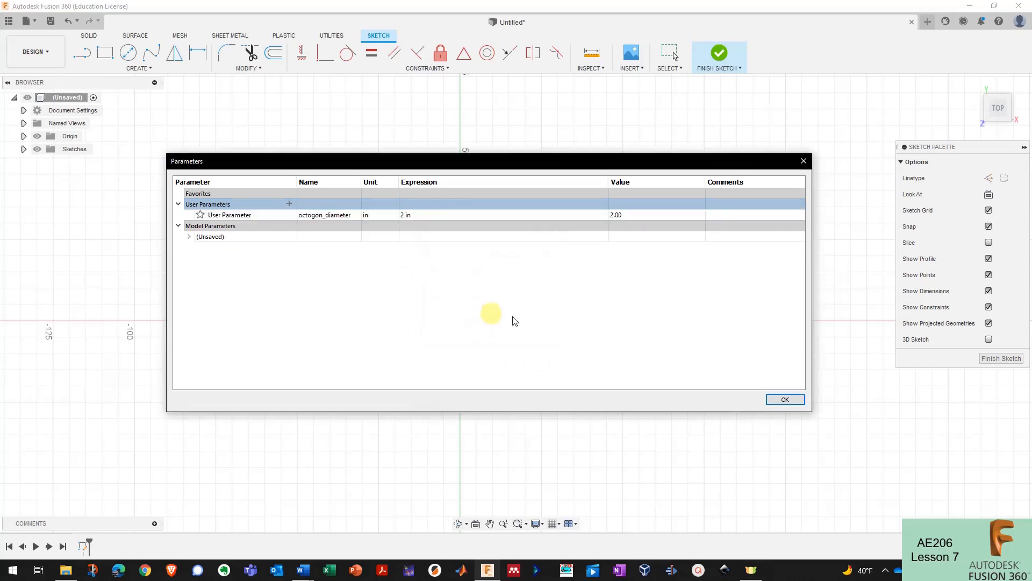
pyautogui.click(783, 399)
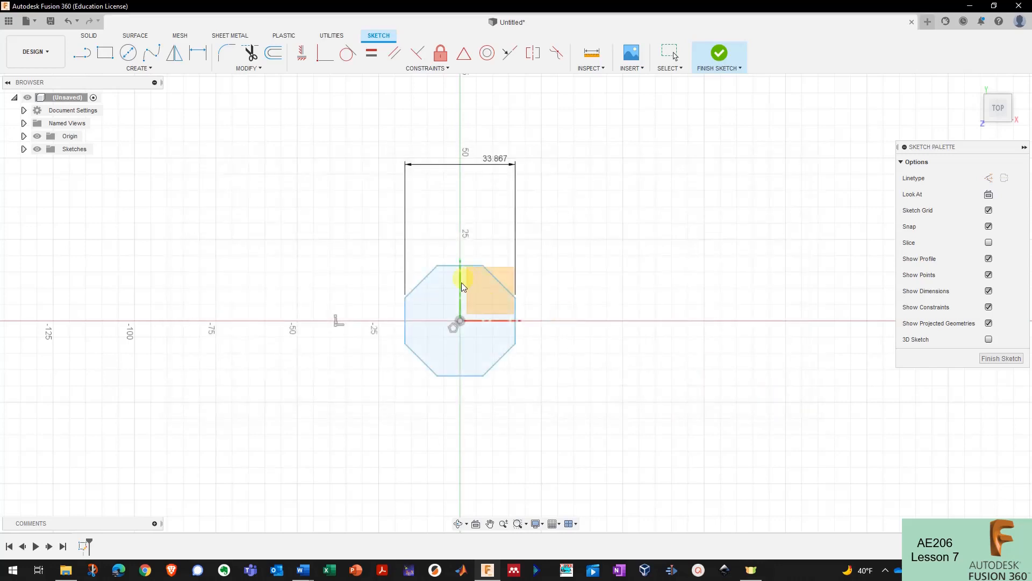
# - Set the octagon's width dimension to octogon_diameter, showing fx: 50.80
pyautogui.doubleClick(494, 179)
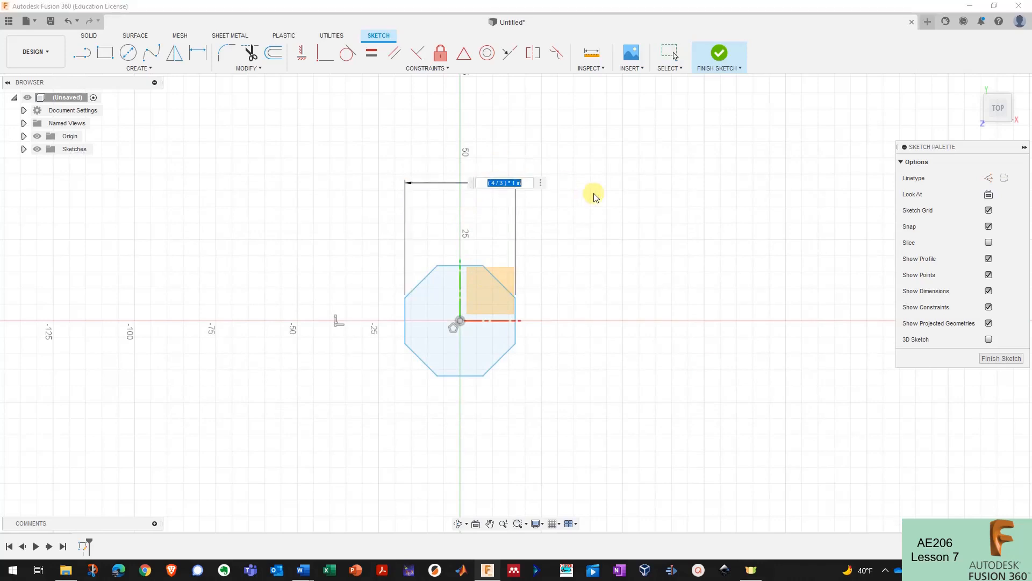
pyautogui.press('BackSpace')
pyautogui.write('octo')
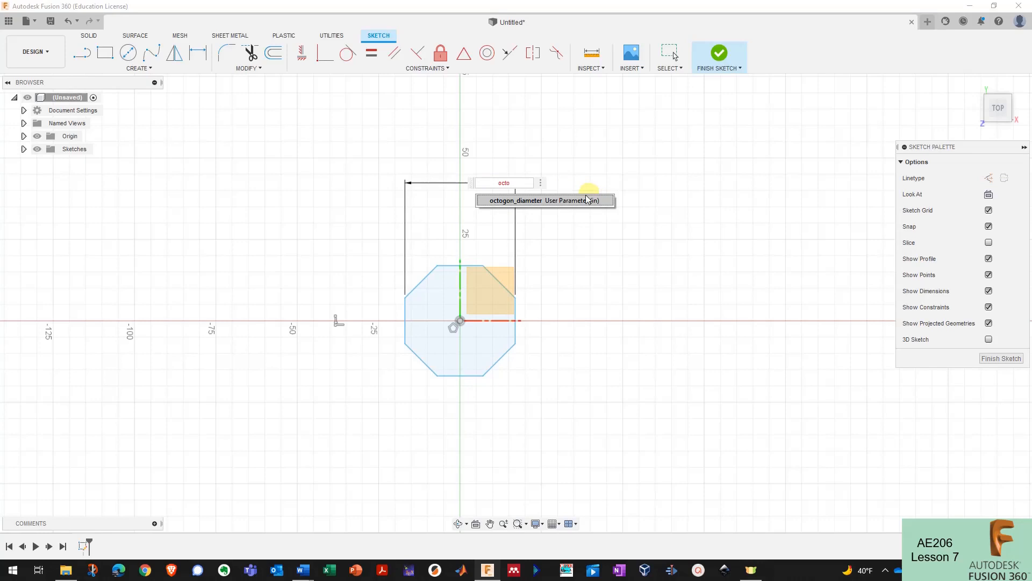
pyautogui.click(544, 201)
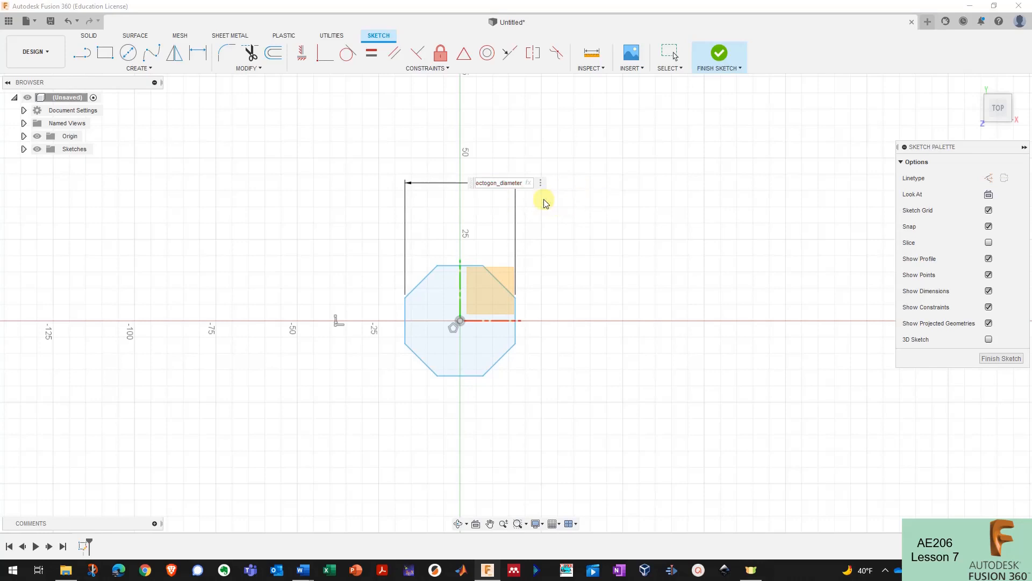
pyautogui.press('Return')
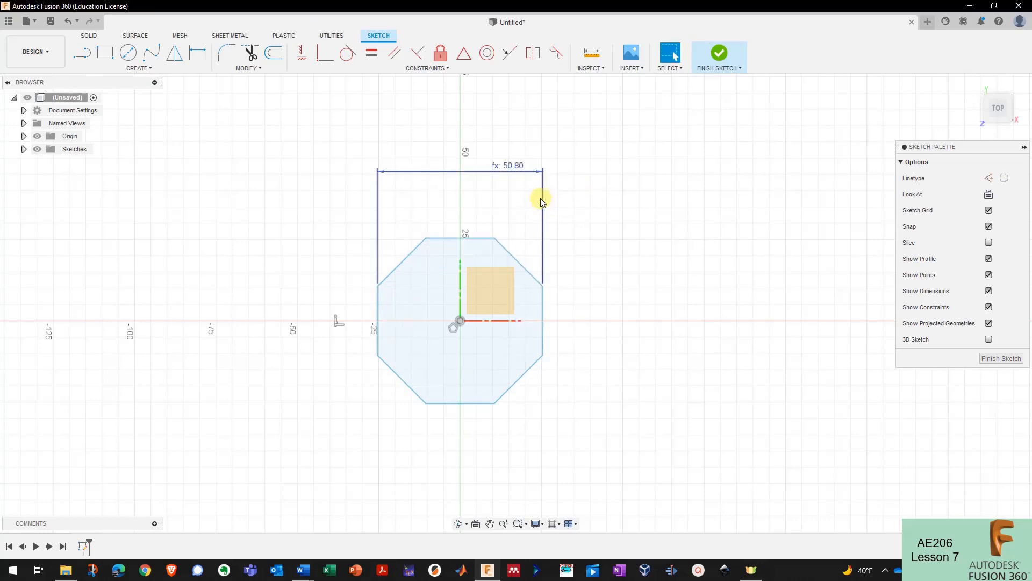
pyautogui.click(257, 68)
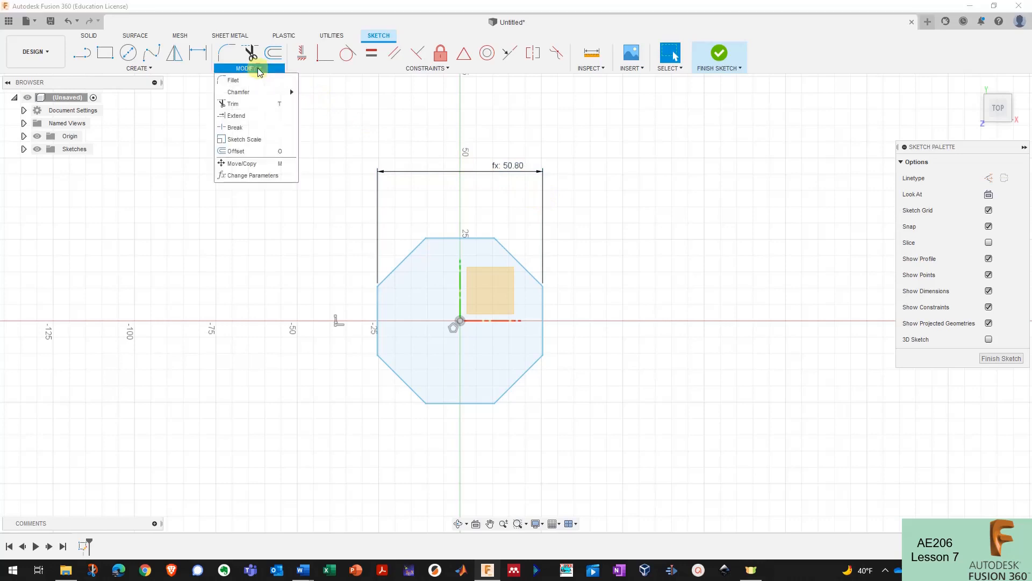
pyautogui.click(250, 175)
pyautogui.click(419, 218)
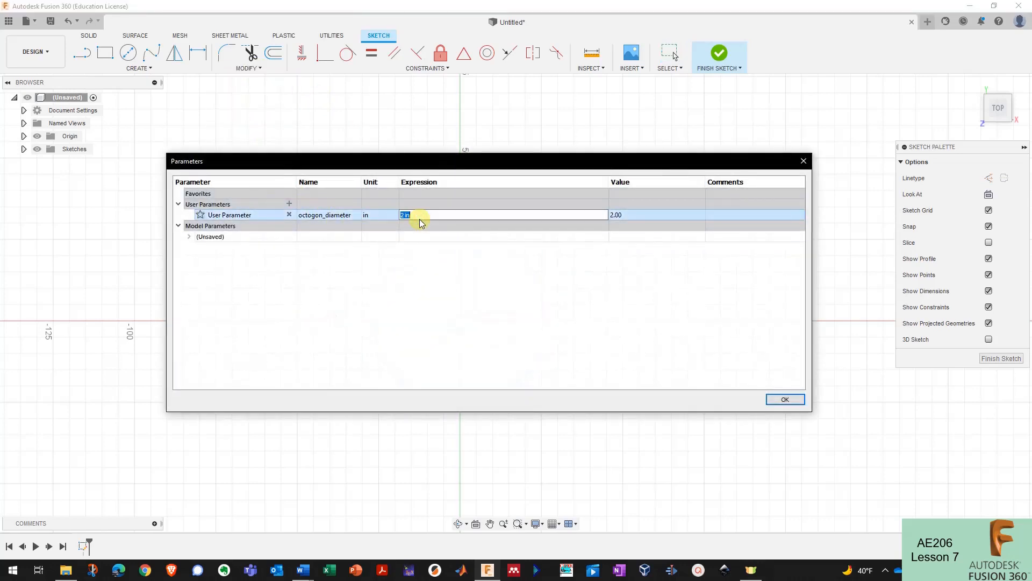
pyautogui.click(637, 217)
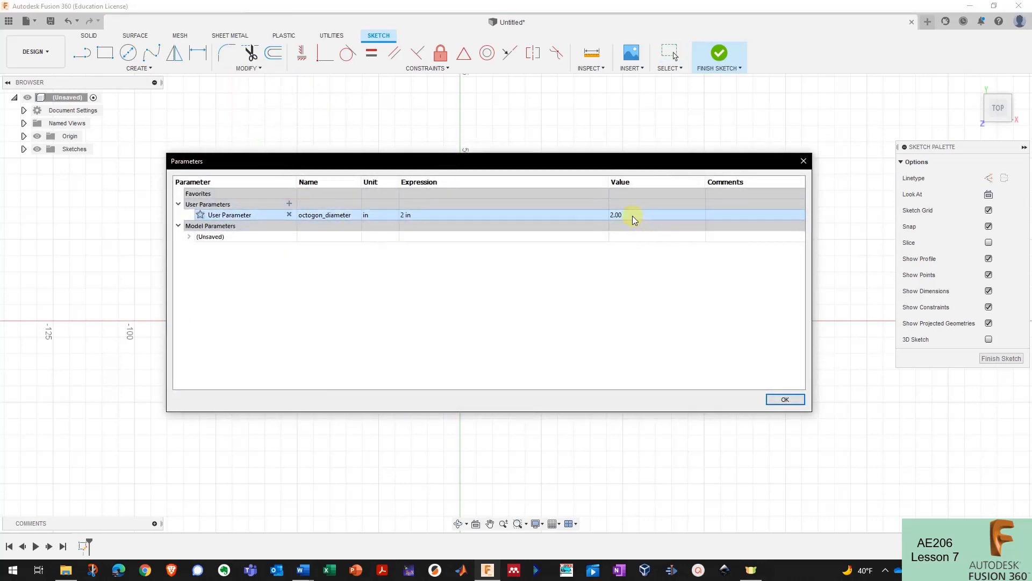
pyautogui.click(474, 215)
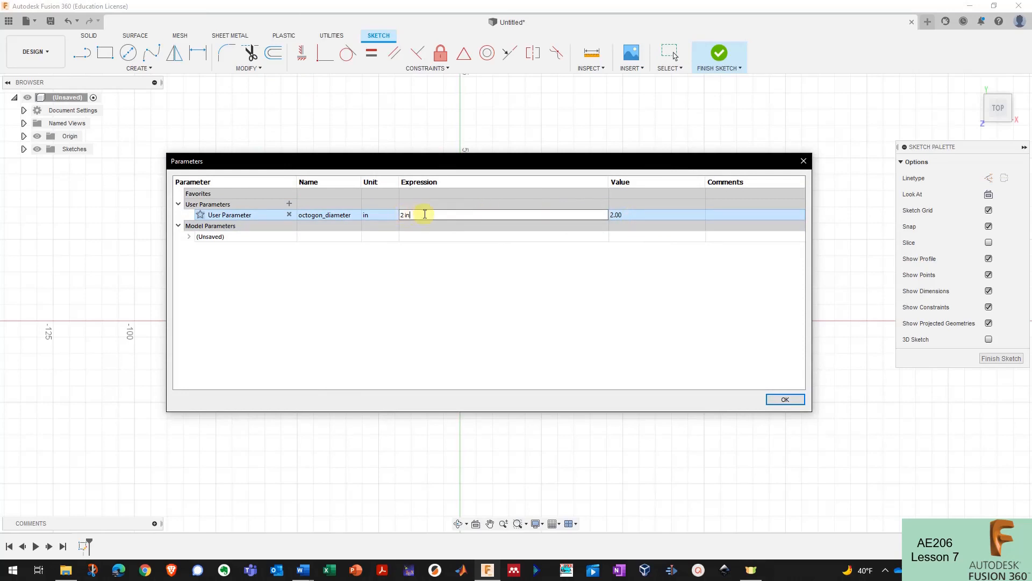
pyautogui.write('4 in')
pyautogui.press('Return')
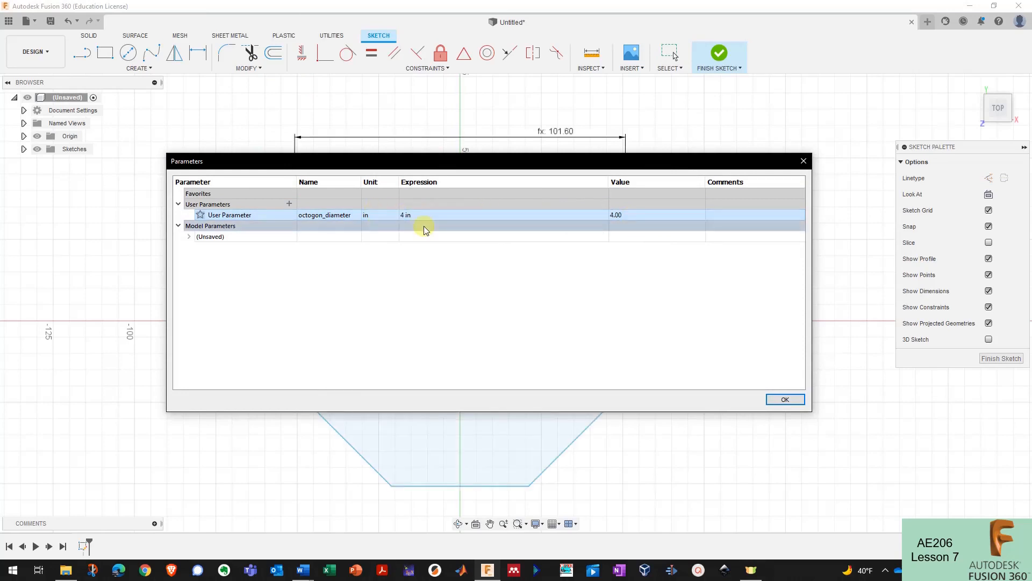
pyautogui.click(785, 399)
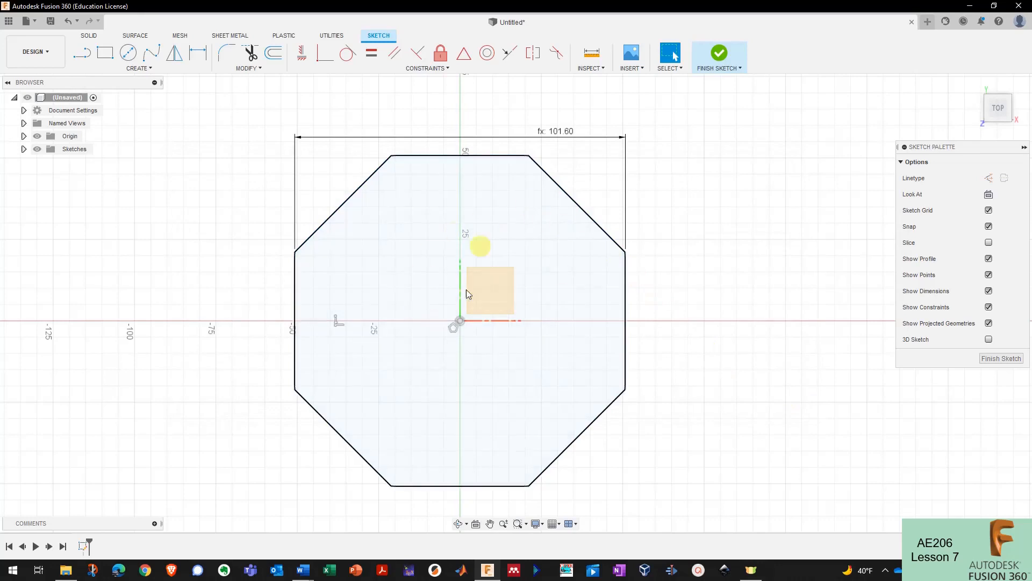
pyautogui.click(607, 269)
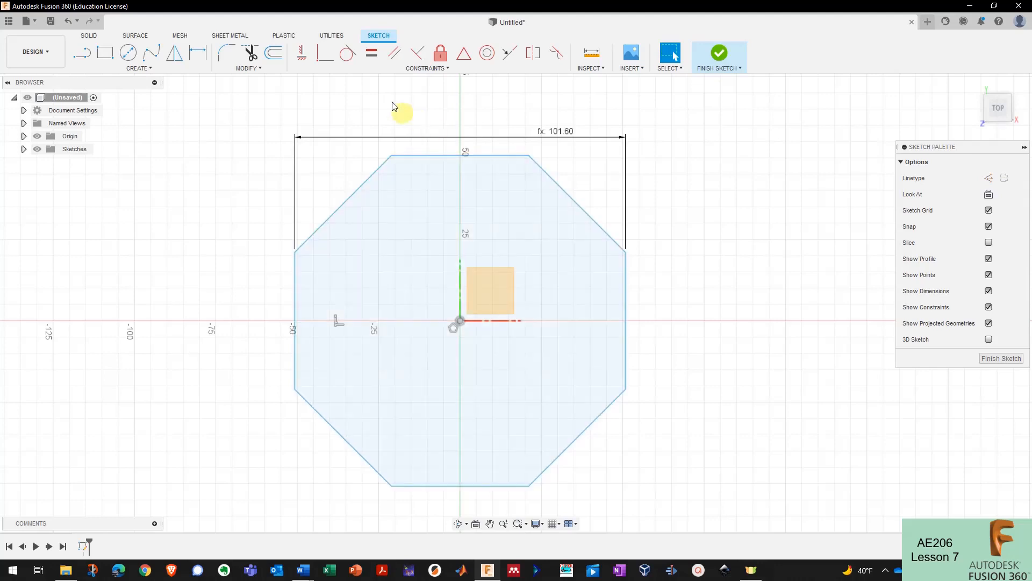
pyautogui.click(249, 68)
pyautogui.click(286, 179)
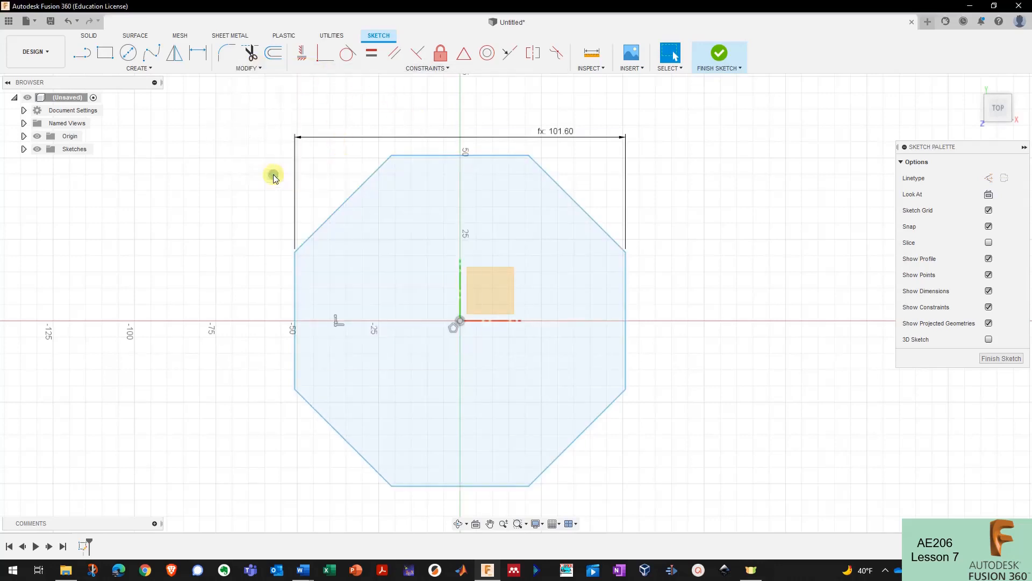
pyautogui.click(421, 214)
pyautogui.click(440, 215)
pyautogui.write('2')
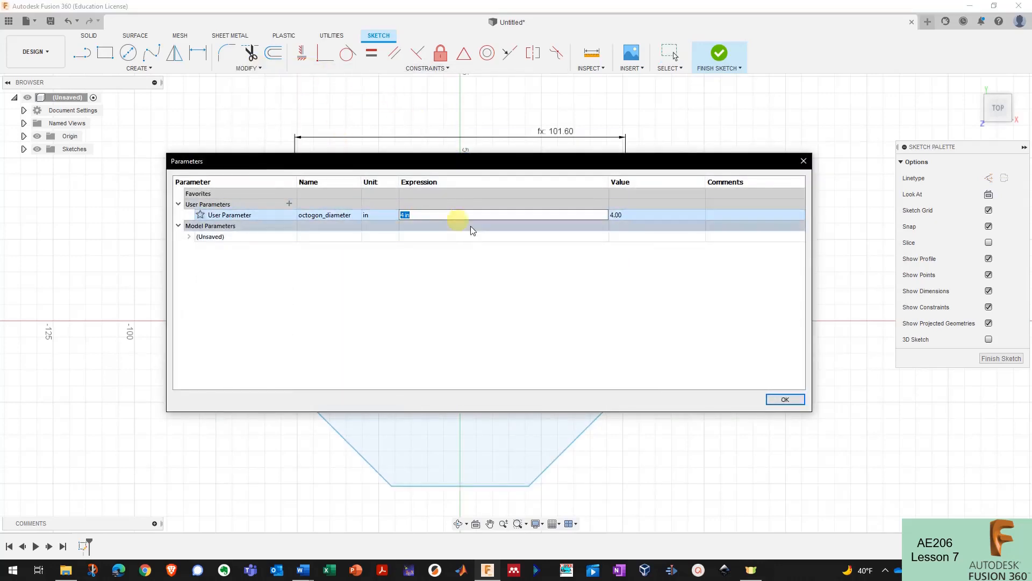
pyautogui.click(785, 399)
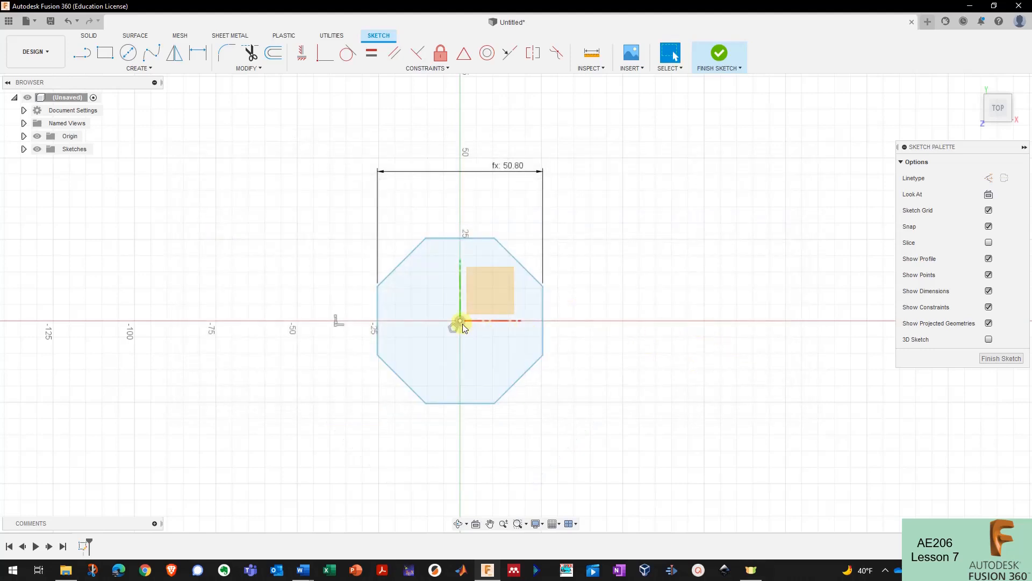
# - Drag the fx: 50.80 dimension below the octagon and finish the sketch
pyautogui.moveTo(526, 171); pyautogui.dragTo(489, 442)
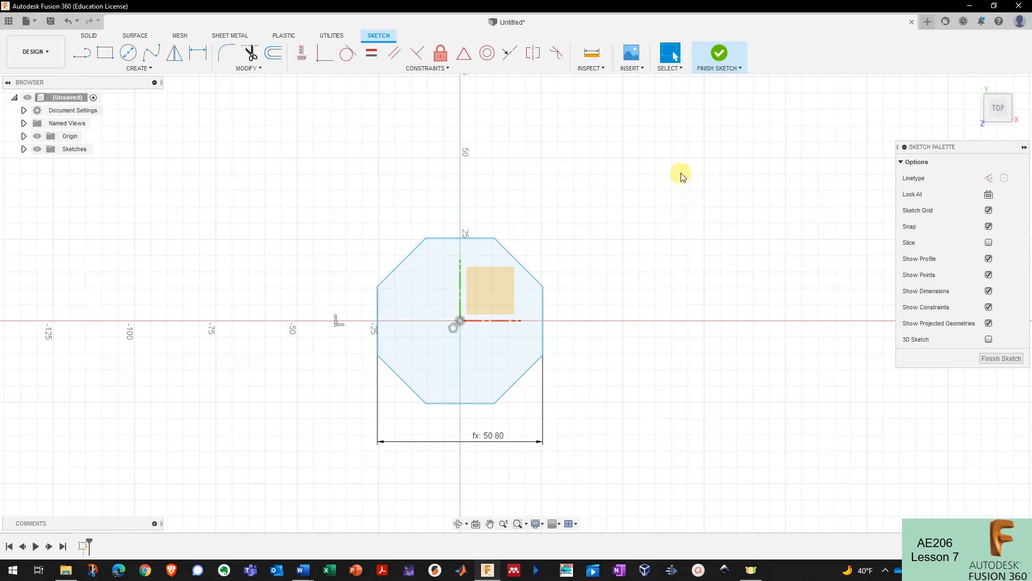
pyautogui.click(720, 54)
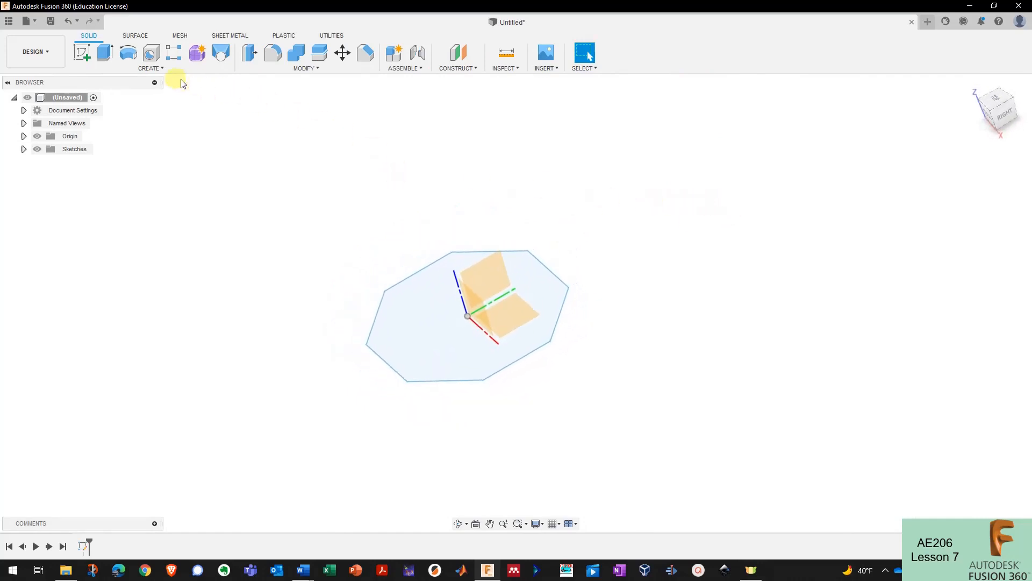
# - Start a Revolve from the Create menu with the octagon selected as the profile
pyautogui.click(151, 70)
pyautogui.click(150, 69)
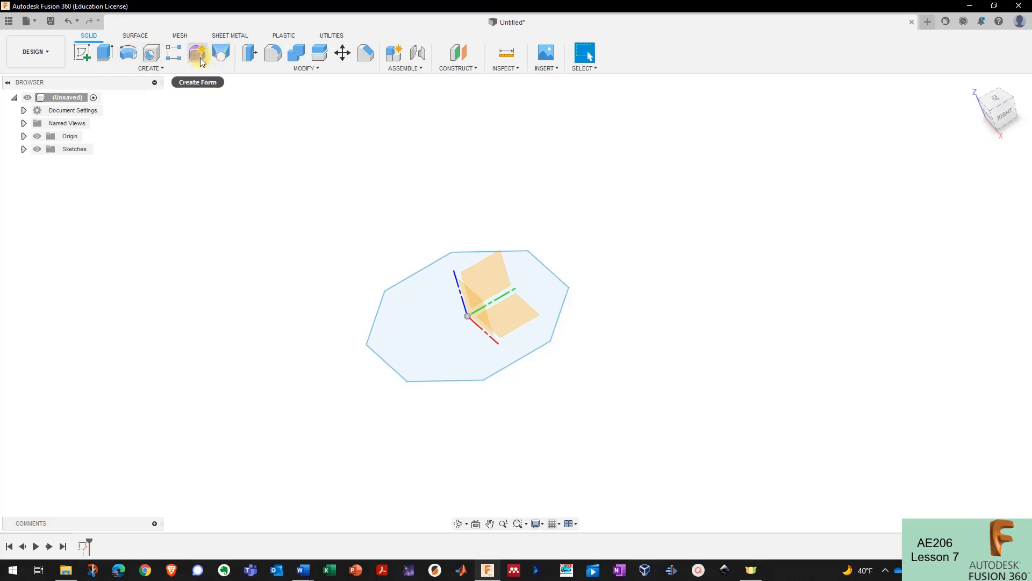
pyautogui.click(135, 69)
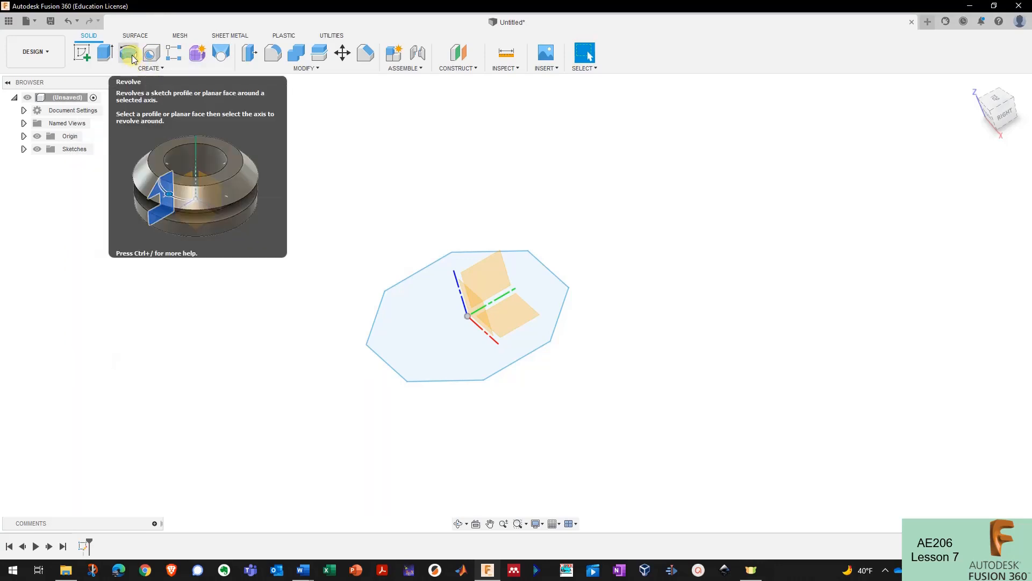
pyautogui.click(132, 56)
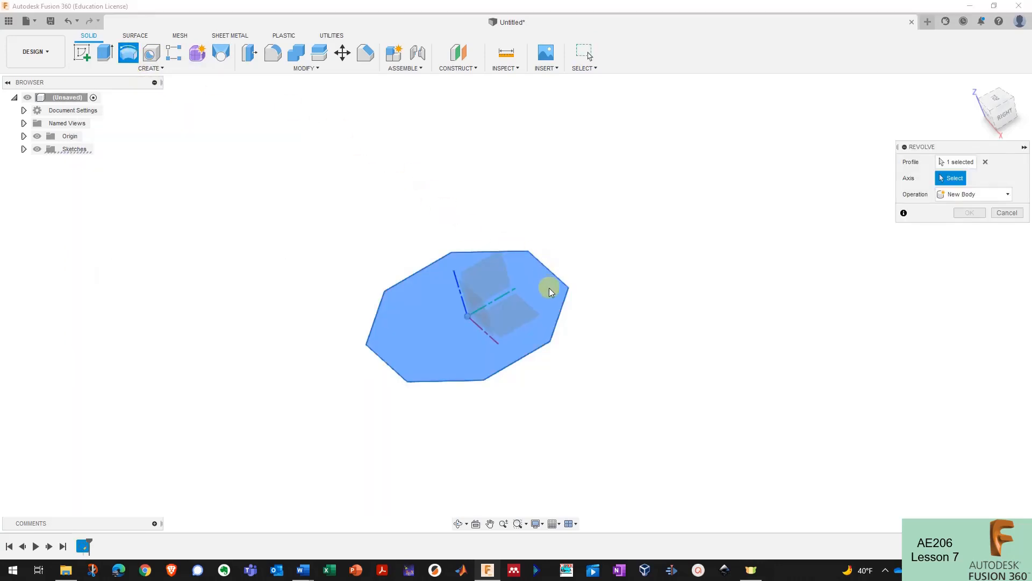
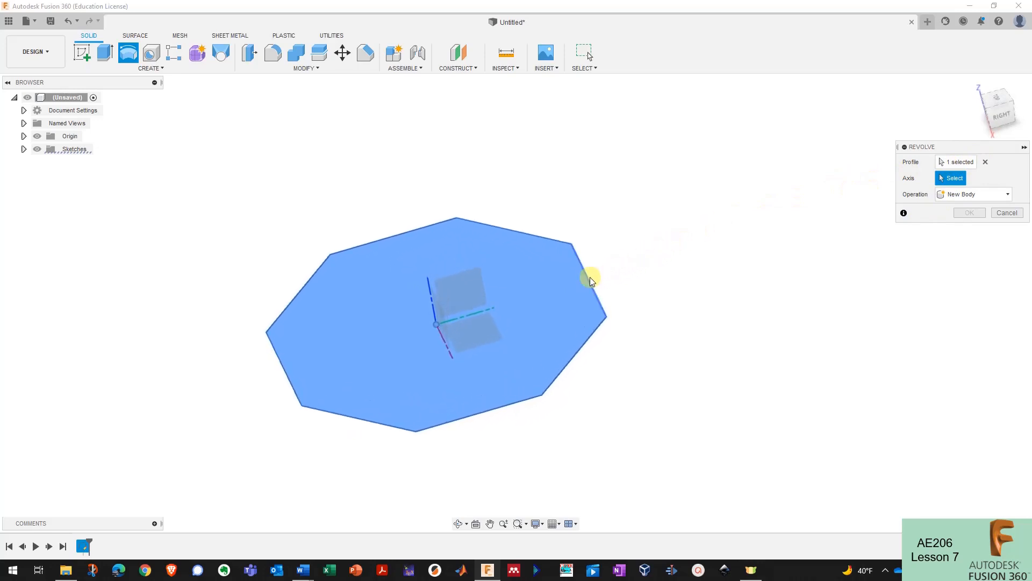
# - Pick an octagon edge as the revolve axis, preview the result, then cancel the revolve
pyautogui.keyDown('shift'); pyautogui.moveTo(530, 237); pyautogui.dragTo(571, 266, button='middle'); pyautogui.keyUp('shift')
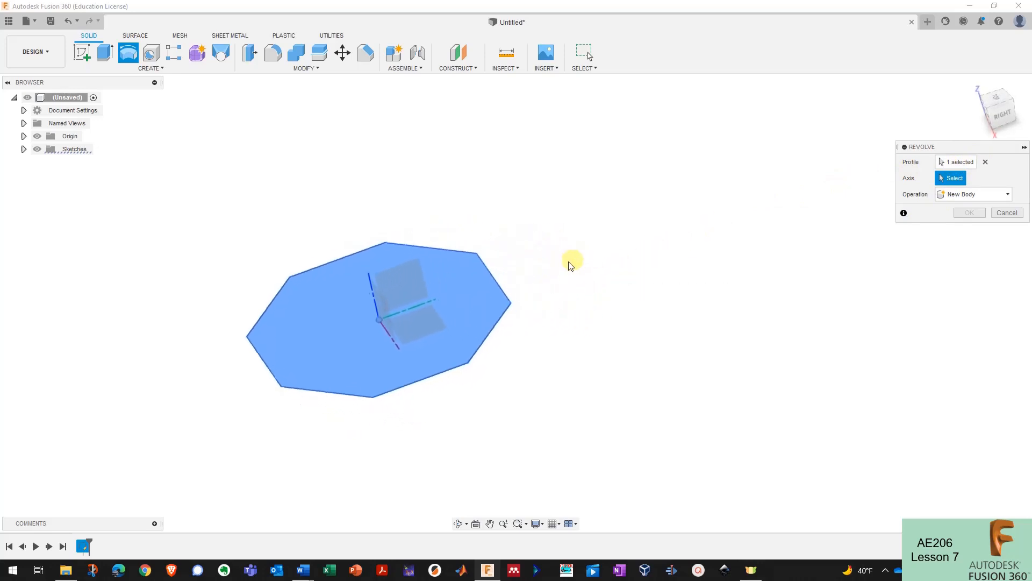
pyautogui.click(488, 281)
pyautogui.keyDown('shift'); pyautogui.moveTo(489, 277); pyautogui.dragTo(903, 281, button='middle'); pyautogui.keyUp('shift')
pyautogui.click(1004, 260)
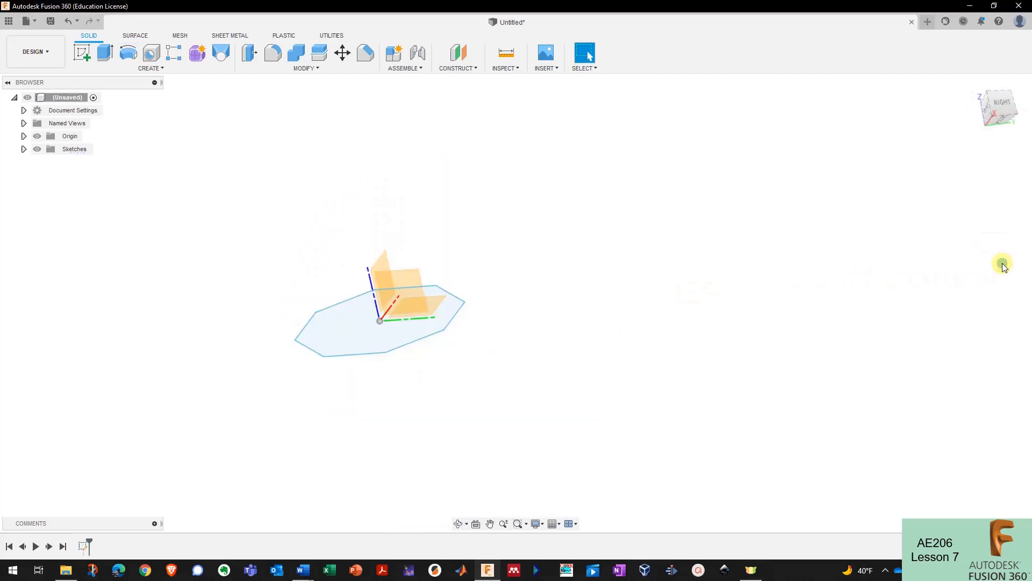
# - Start extruding the octagon profile and drag it upward to roughly 20 mm
pyautogui.click(107, 53)
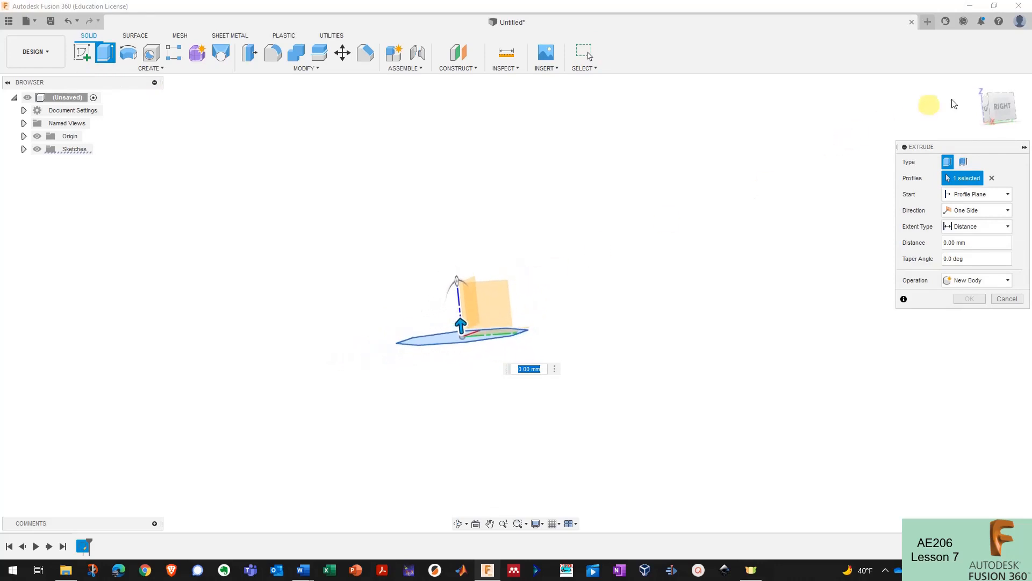
pyautogui.click(973, 89)
pyautogui.keyDown('shift'); pyautogui.moveTo(544, 267); pyautogui.dragTo(505, 278, button='middle'); pyautogui.keyUp('shift')
pyautogui.moveTo(493, 292); pyautogui.dragTo(478, 168)
pyautogui.scroll(-3, 478, 169)
pyautogui.moveTo(478, 169); pyautogui.dragTo(495, 334, button='middle')
pyautogui.moveTo(477, 362); pyautogui.dragTo(468, 196)
pyautogui.scroll(-2, 468, 196)
pyautogui.keyDown('shift'); pyautogui.moveTo(468, 193); pyautogui.dragTo(485, 192, button='middle'); pyautogui.keyUp('shift')
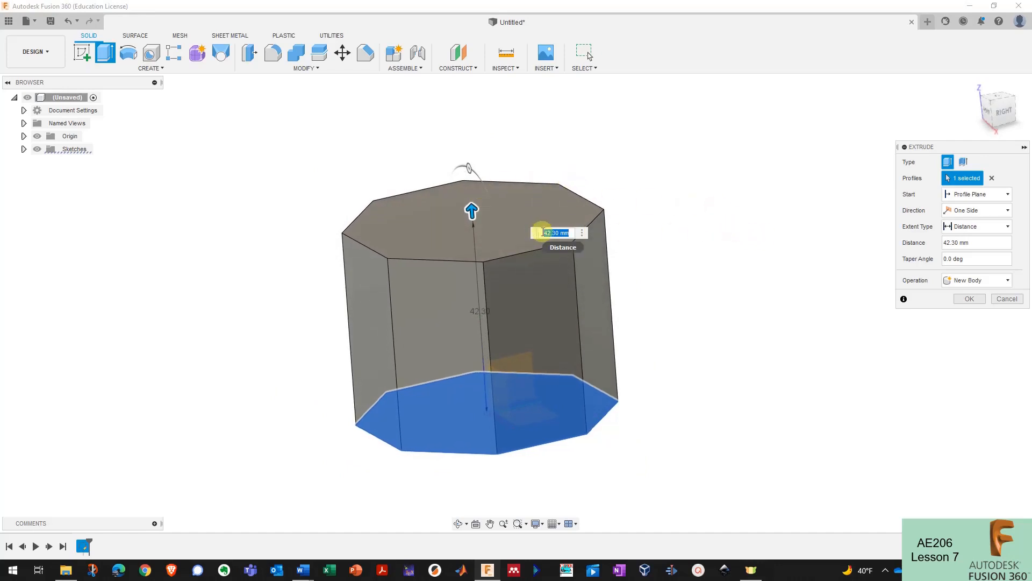
# - Enter 2 in as the extrusion distance
pyautogui.click(989, 243)
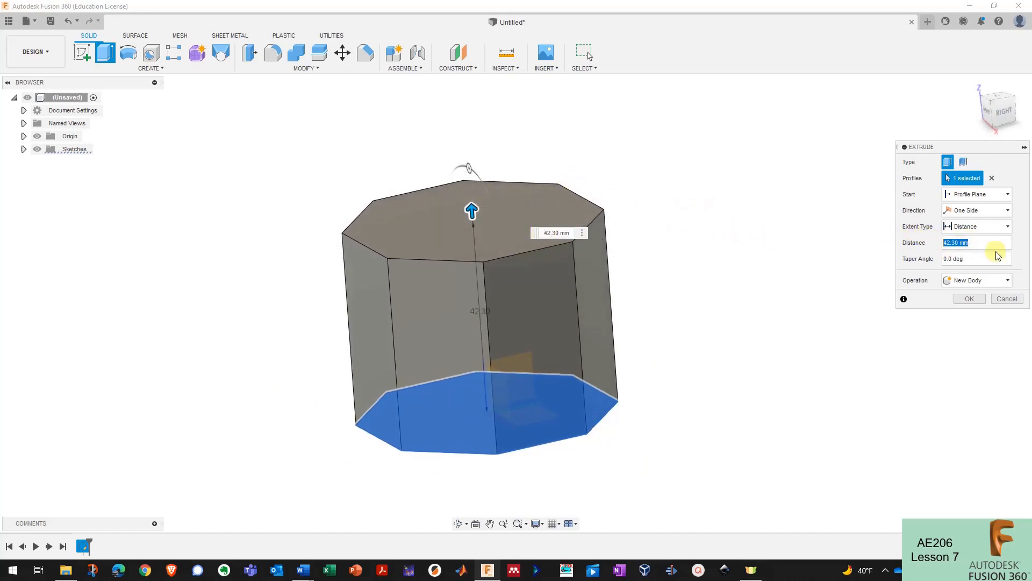
pyautogui.write('2 in')
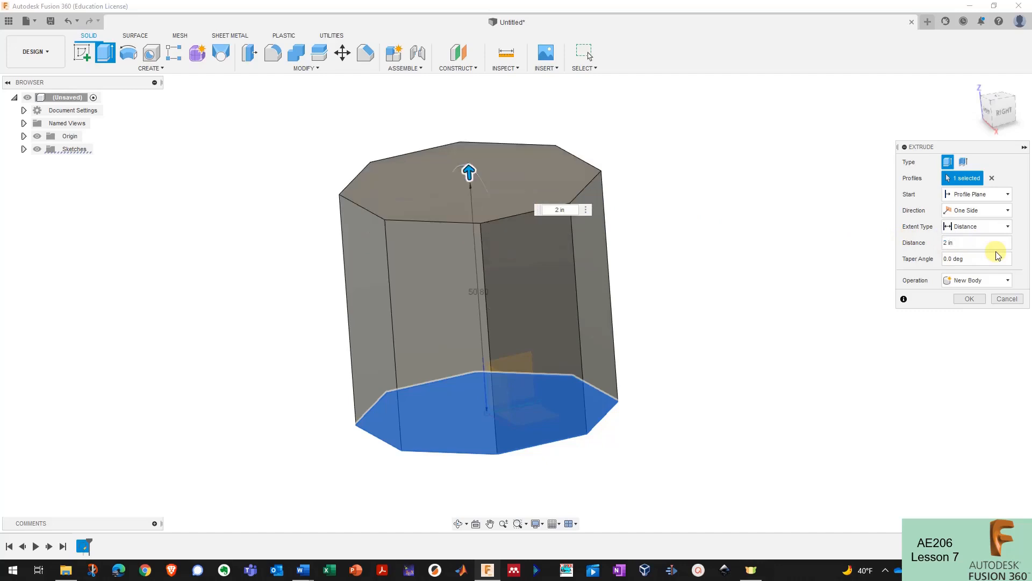
pyautogui.moveTo(565, 293)
pyautogui.keyDown('shift'); pyautogui.mouseDown(button='middle')
pyautogui.moveTo(502, 279)
pyautogui.moveTo(580, 293)
pyautogui.mouseUp(button='middle'); pyautogui.keyUp('shift')
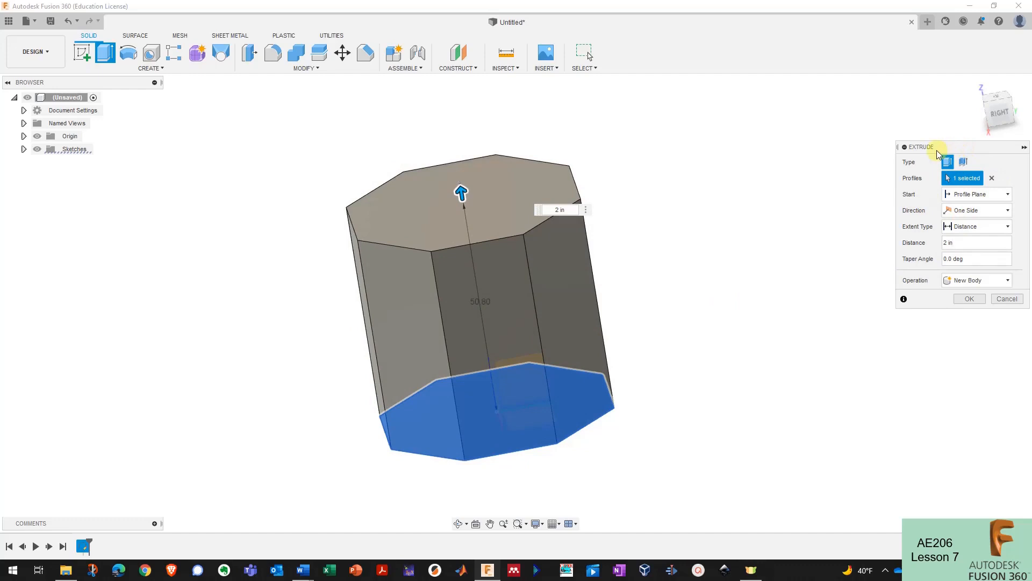
# - Try a two-sided extrusion, then return the direction to One Side
pyautogui.click(992, 213)
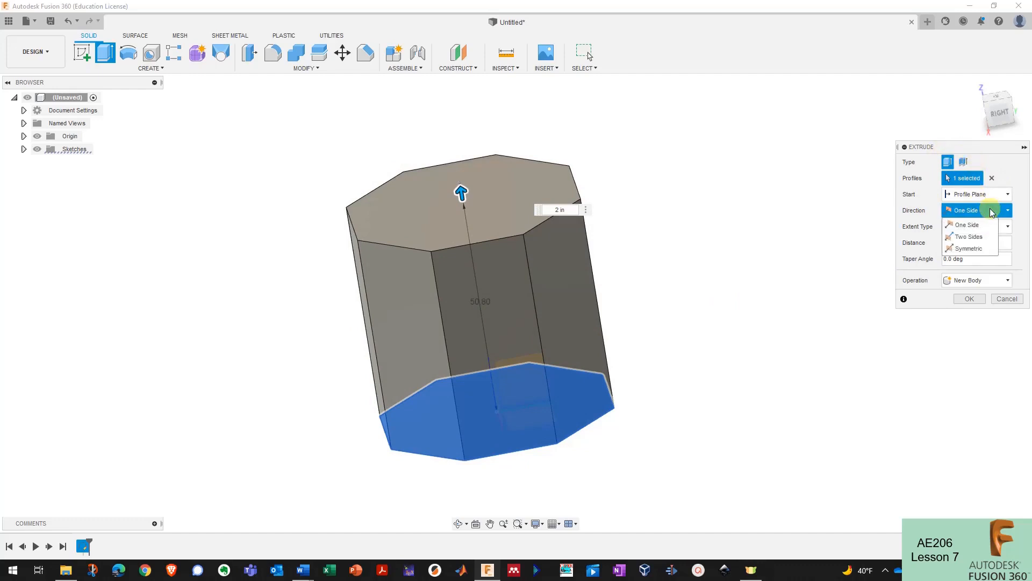
pyautogui.click(969, 237)
pyautogui.moveTo(529, 381); pyautogui.dragTo(541, 443)
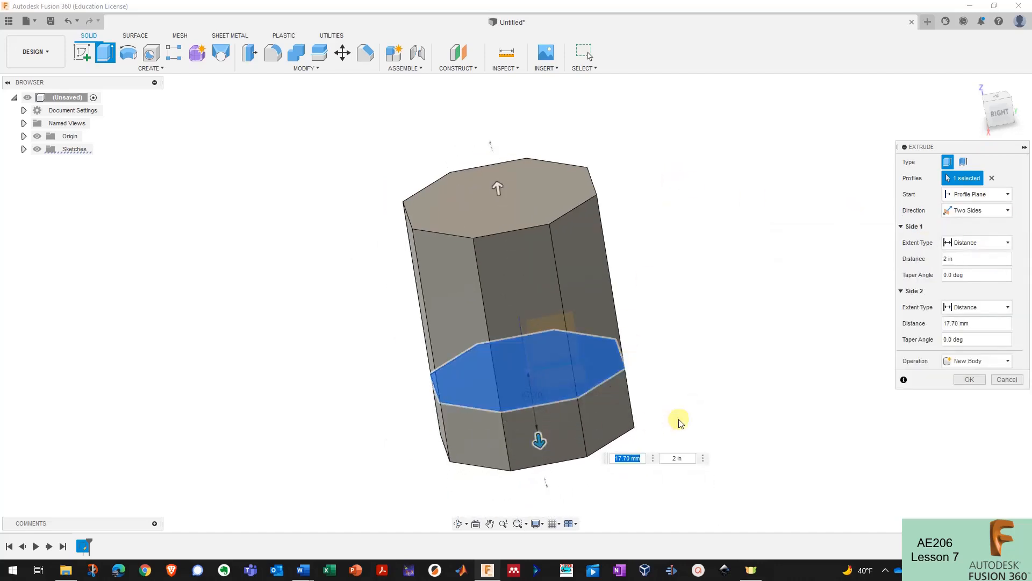
pyautogui.click(979, 212)
pyautogui.click(967, 225)
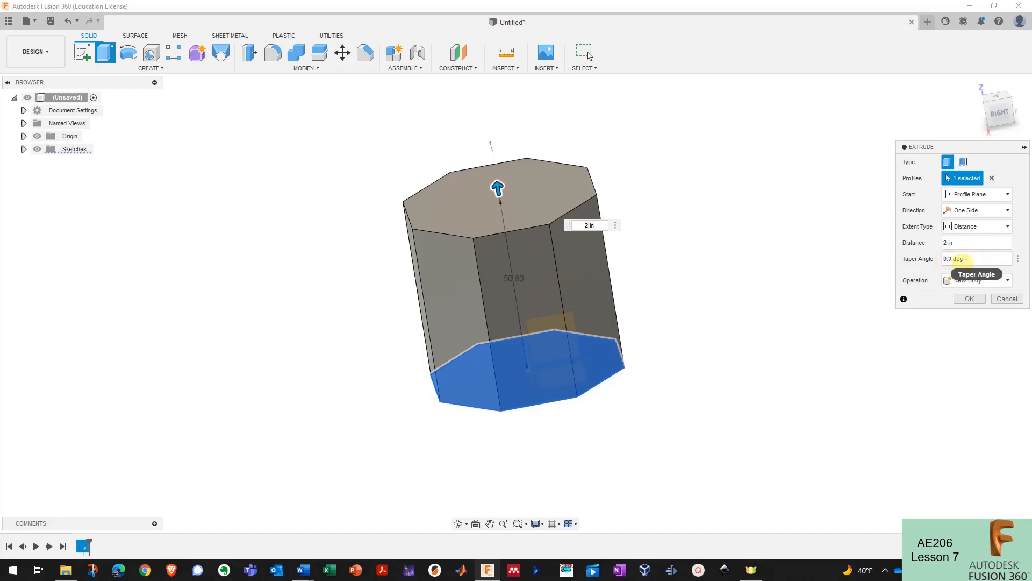
pyautogui.keyDown('shift'); pyautogui.moveTo(906, 265); pyautogui.dragTo(808, 274, button='middle'); pyautogui.keyUp('shift')
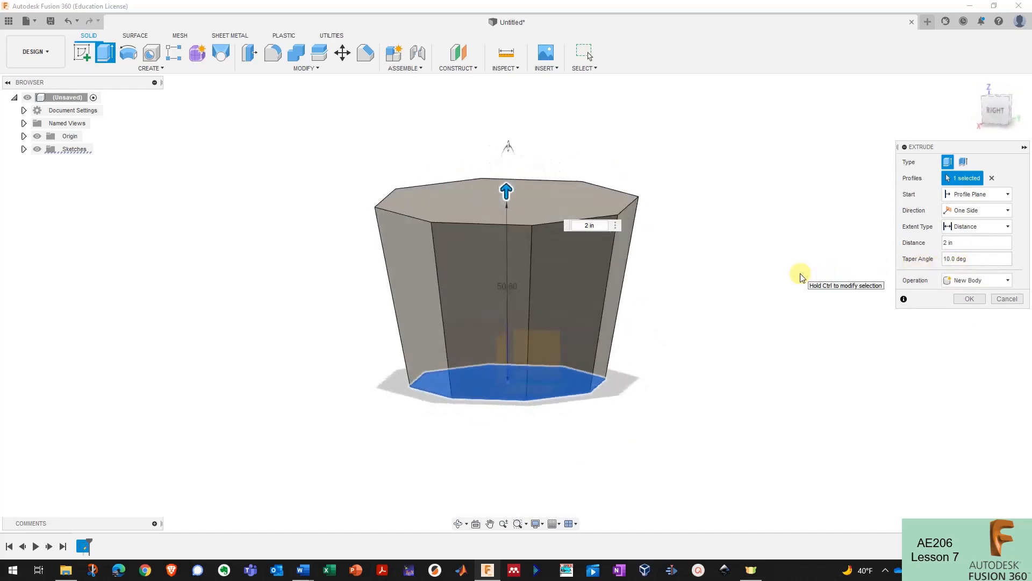
# - Set the taper to 0 deg and operation to New Body, and create the prism
pyautogui.doubleClick(945, 259)
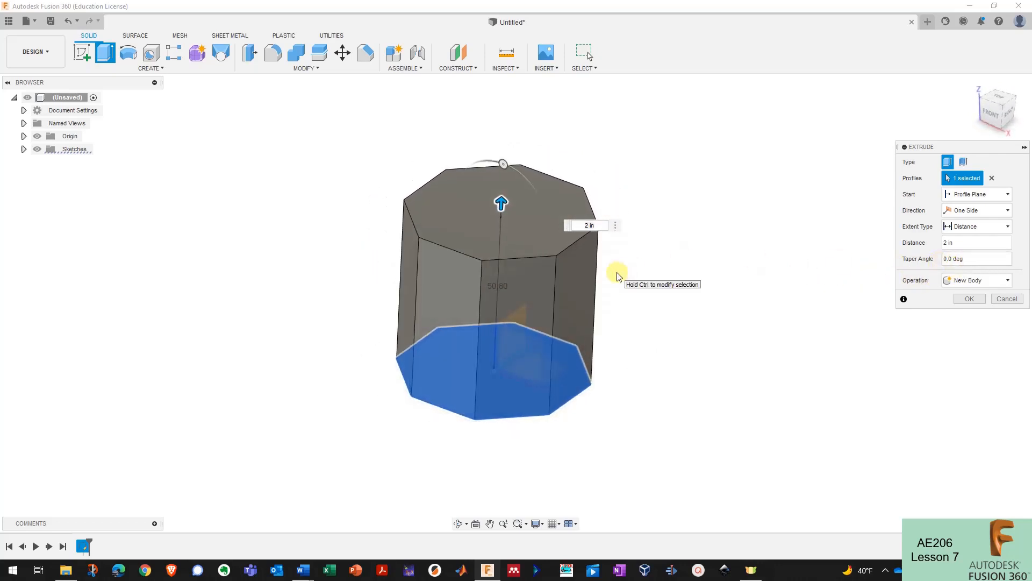
pyautogui.click(983, 281)
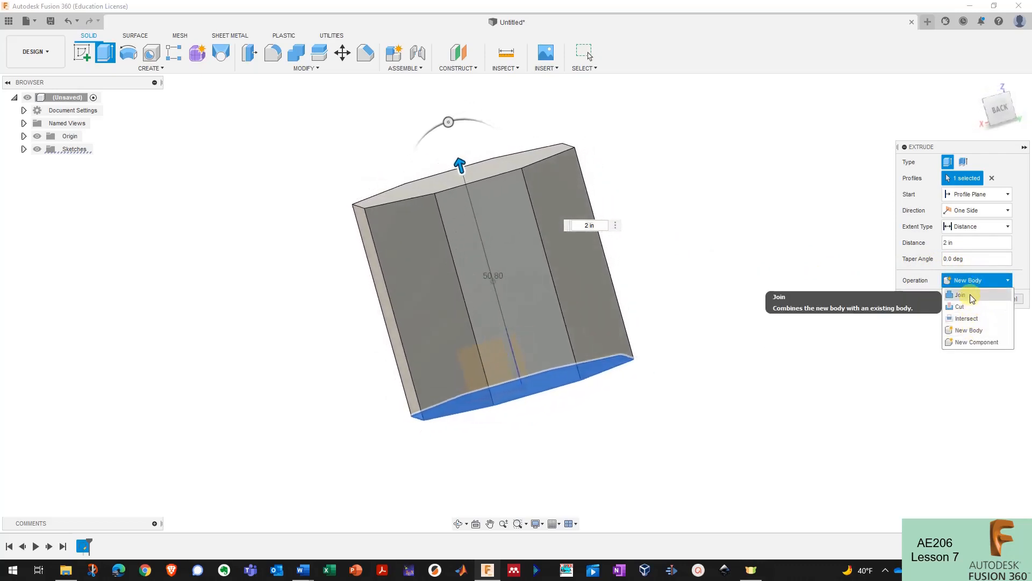
pyautogui.click(973, 330)
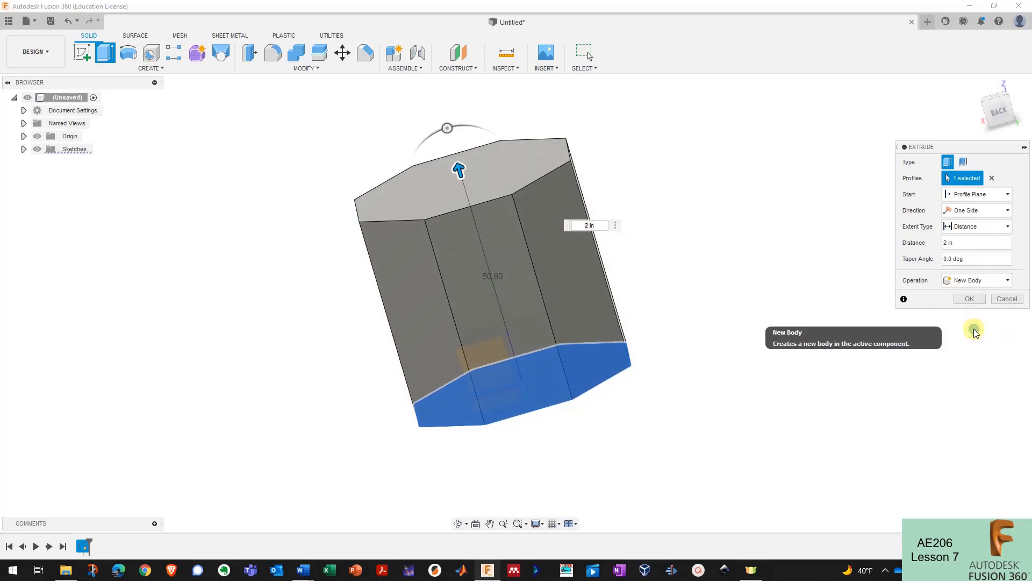
pyautogui.click(969, 299)
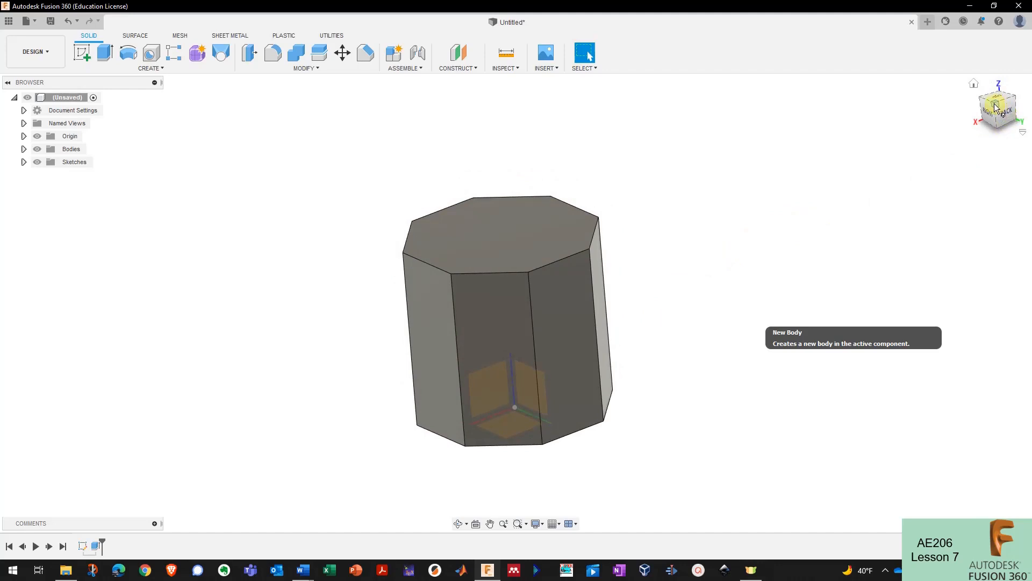
pyautogui.moveTo(989, 107)
pyautogui.mouseDown()
pyautogui.moveTo(996, 123)
pyautogui.moveTo(1003, 87)
pyautogui.moveTo(940, 108)
pyautogui.moveTo(977, 87)
pyautogui.moveTo(996, 141)
pyautogui.mouseUp()
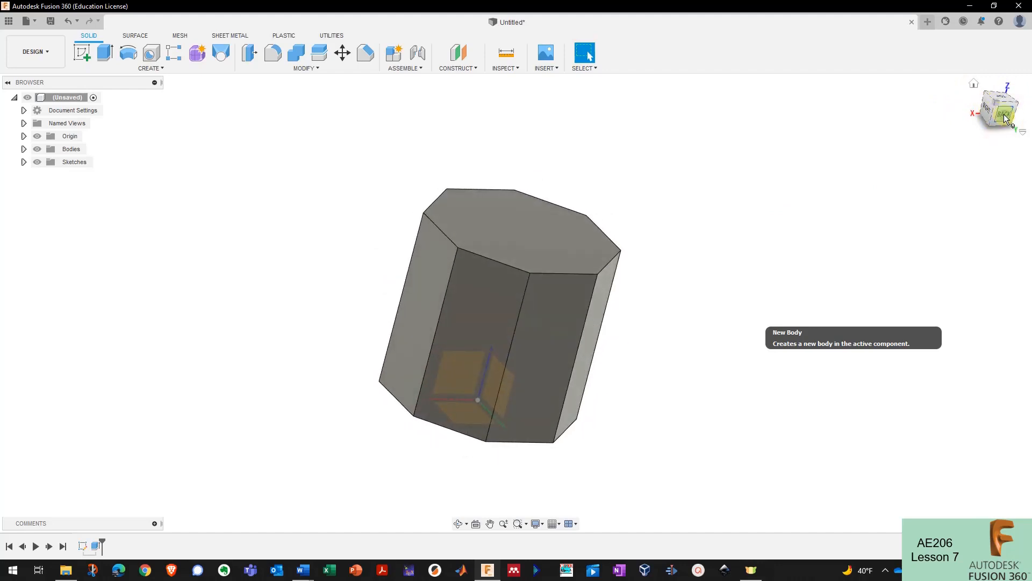
pyautogui.click(1004, 116)
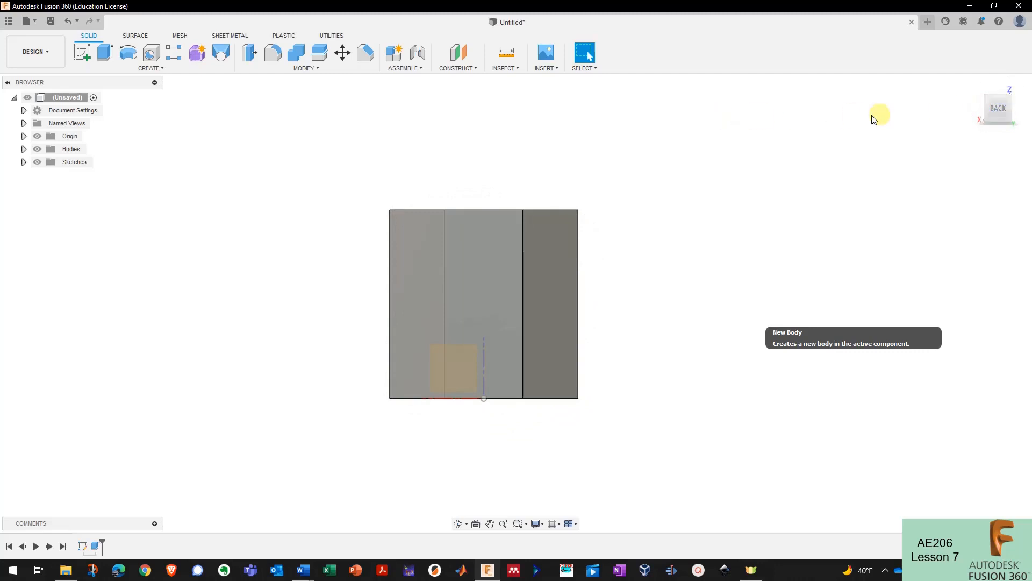
pyautogui.click(987, 110)
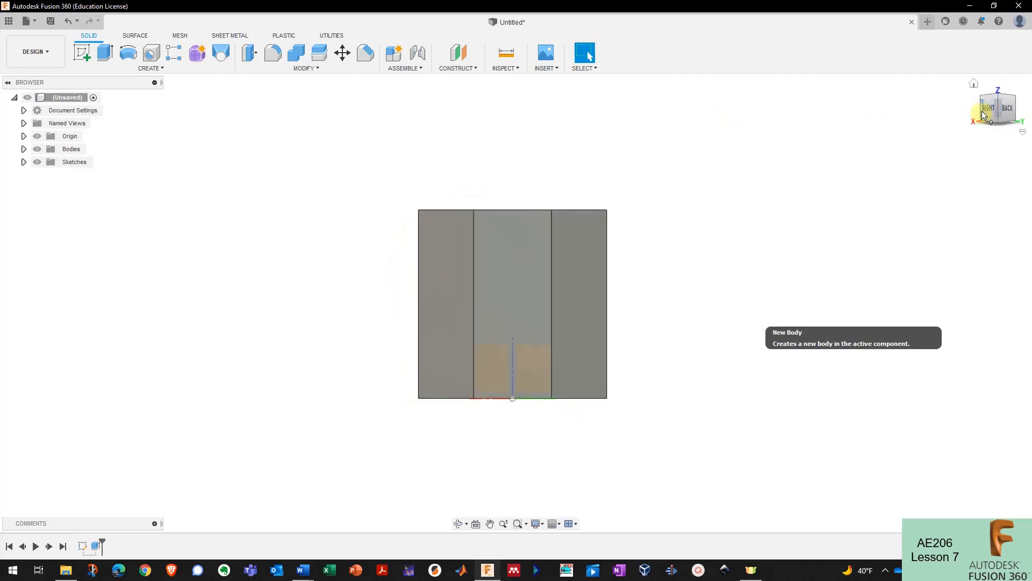
pyautogui.click(999, 98)
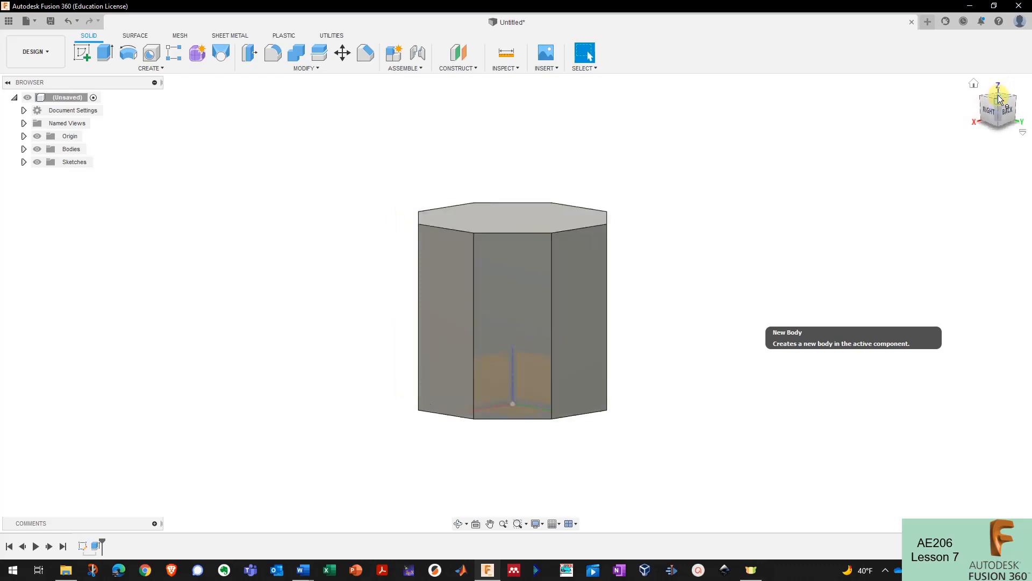
pyautogui.moveTo(1008, 112); pyautogui.dragTo(988, 108)
pyautogui.moveTo(986, 152); pyautogui.dragTo(978, 96)
pyautogui.click(974, 84)
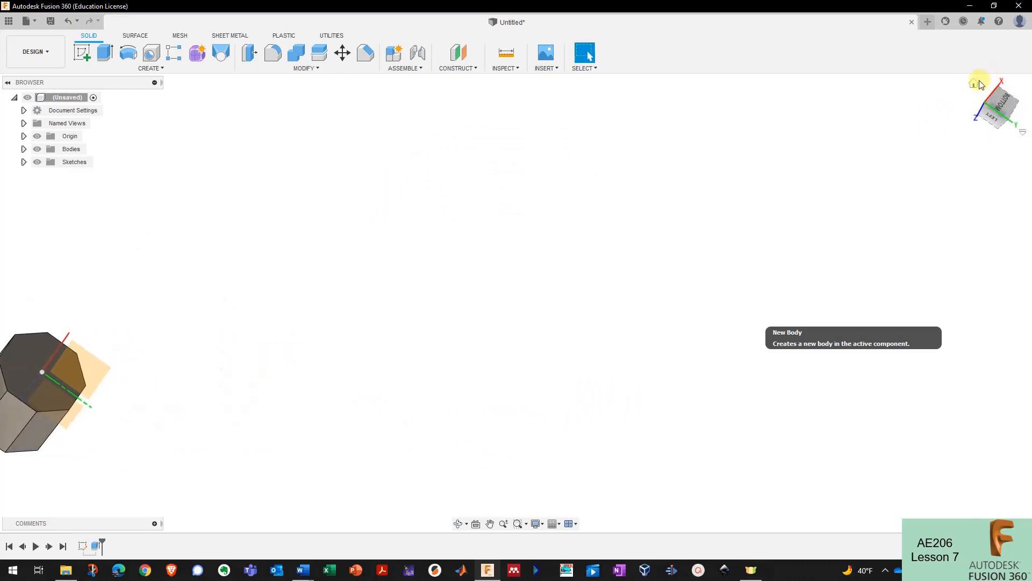
pyautogui.click(978, 82)
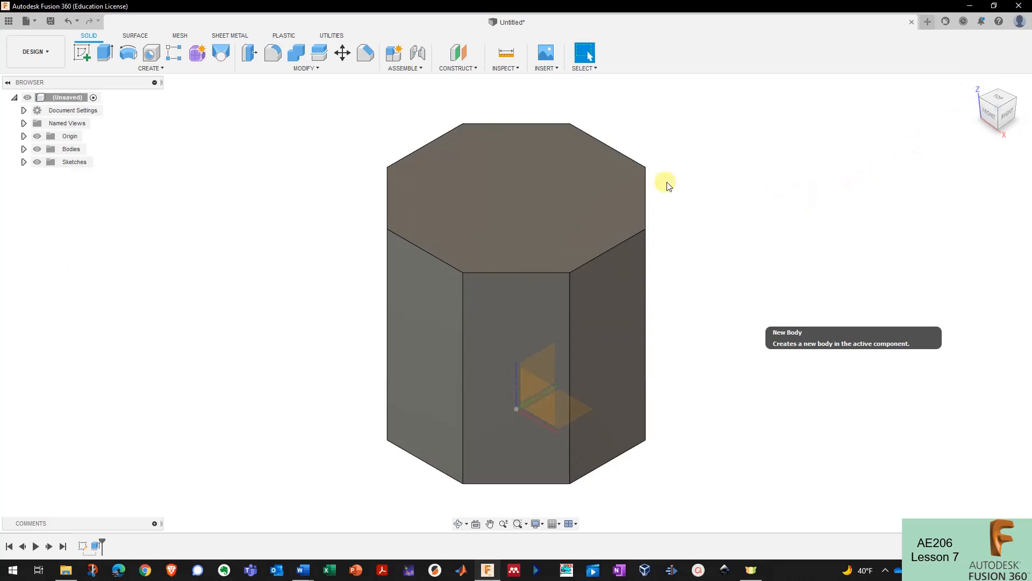
pyautogui.click(9, 84)
pyautogui.click(9, 85)
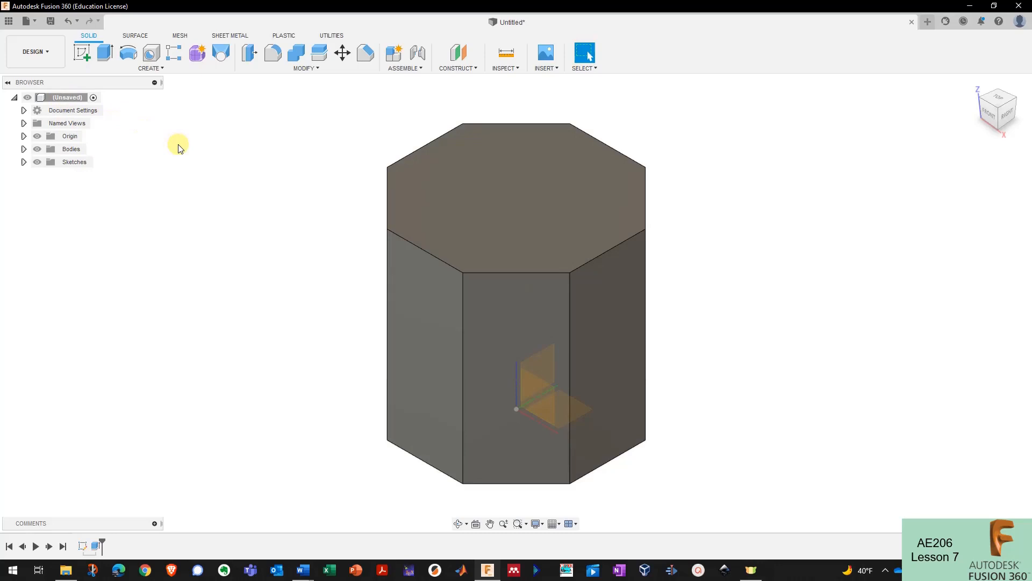
# - Save the design as my_octoprism and confirm document units stay in millimetres
pyautogui.hotkey('ctrl', 's')
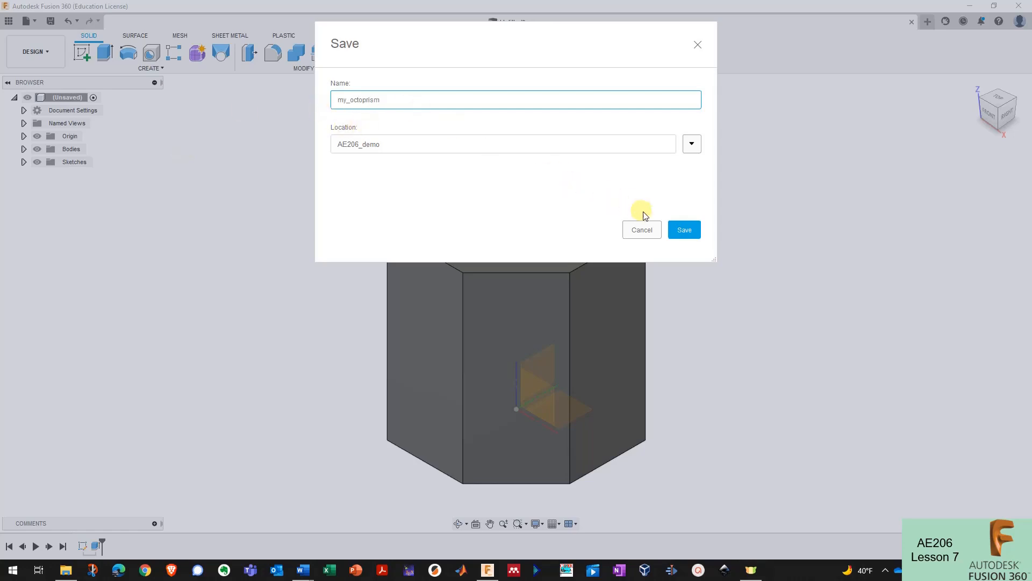
pyautogui.click(682, 231)
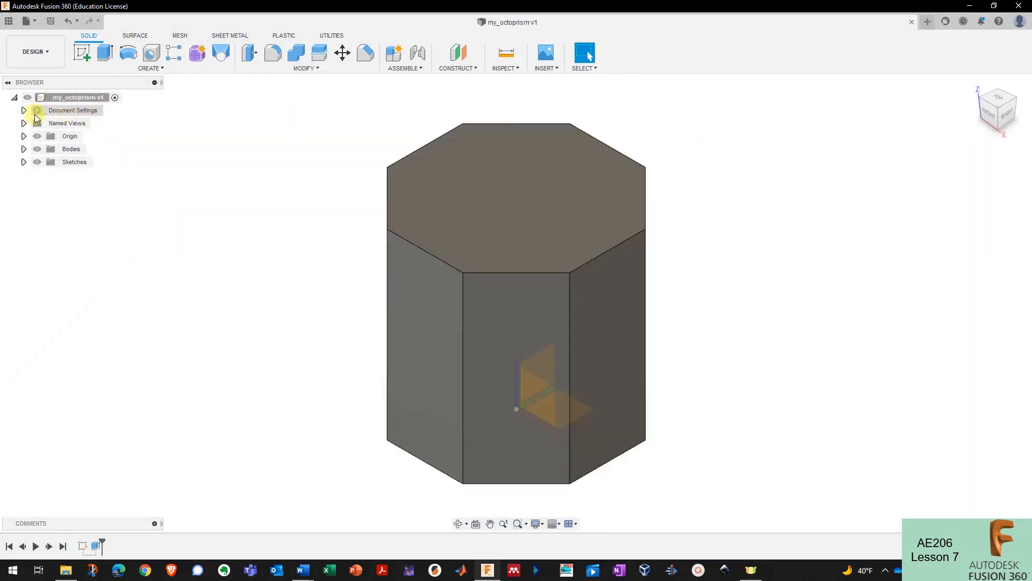
pyautogui.click(24, 111)
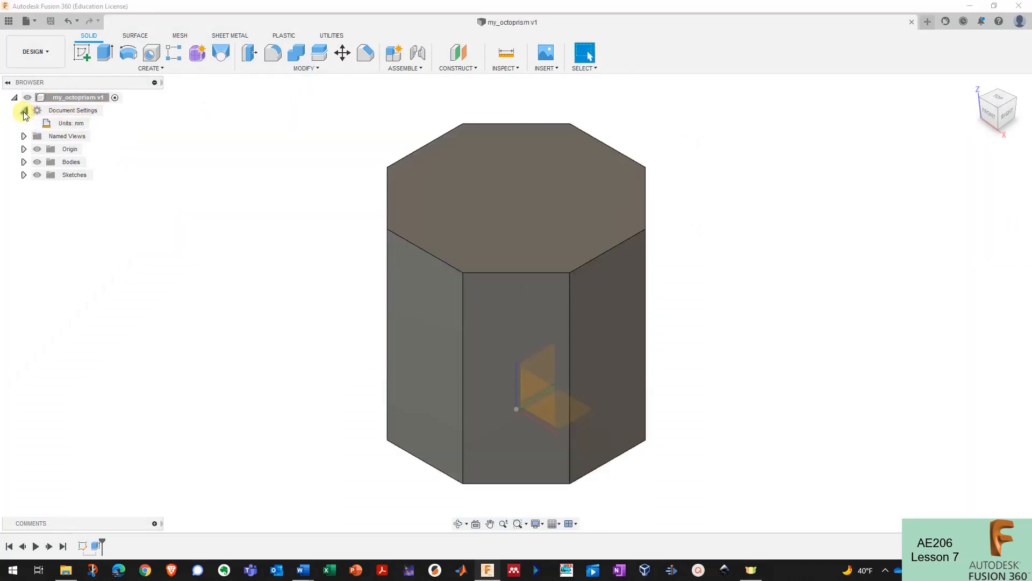
pyautogui.click(94, 123)
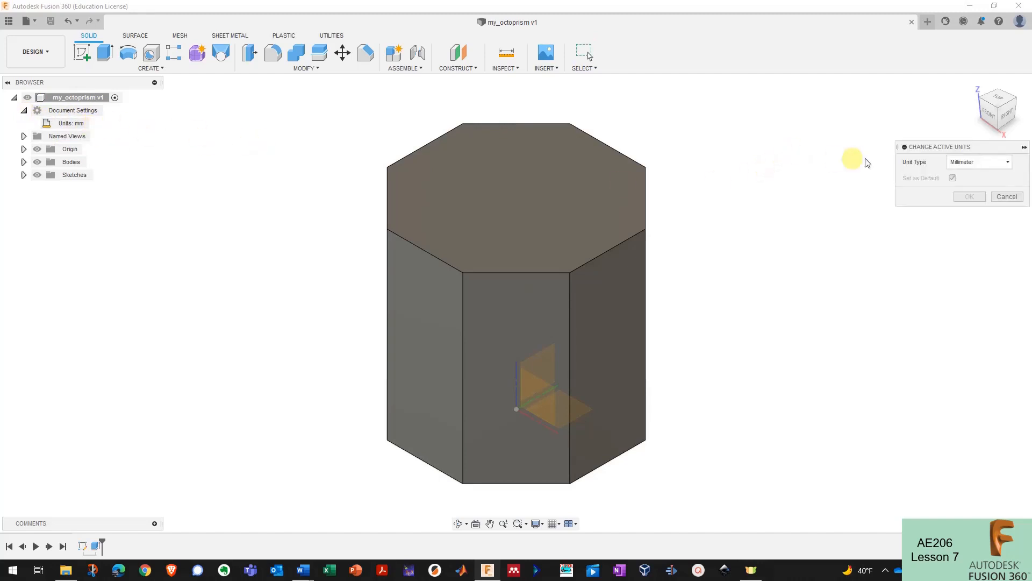
pyautogui.click(979, 161)
pyautogui.click(931, 200)
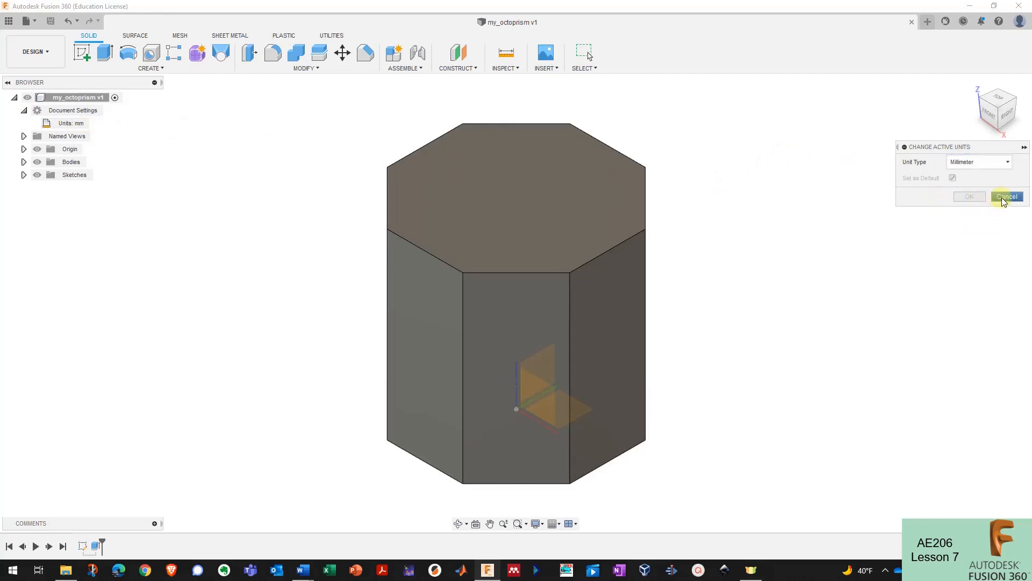
pyautogui.click(1009, 196)
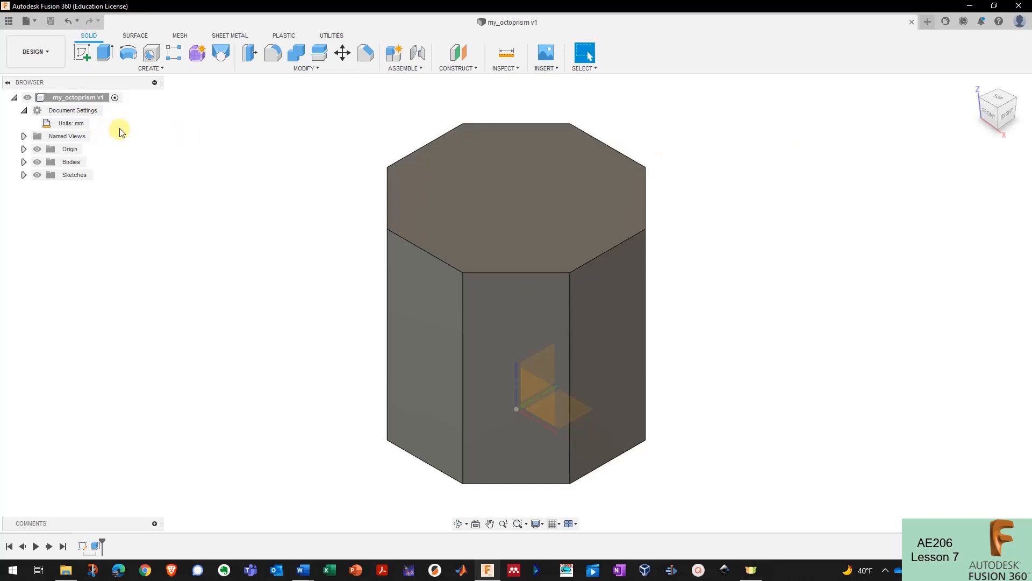
# - Make the origin planes and axes visible
pyautogui.click(23, 150)
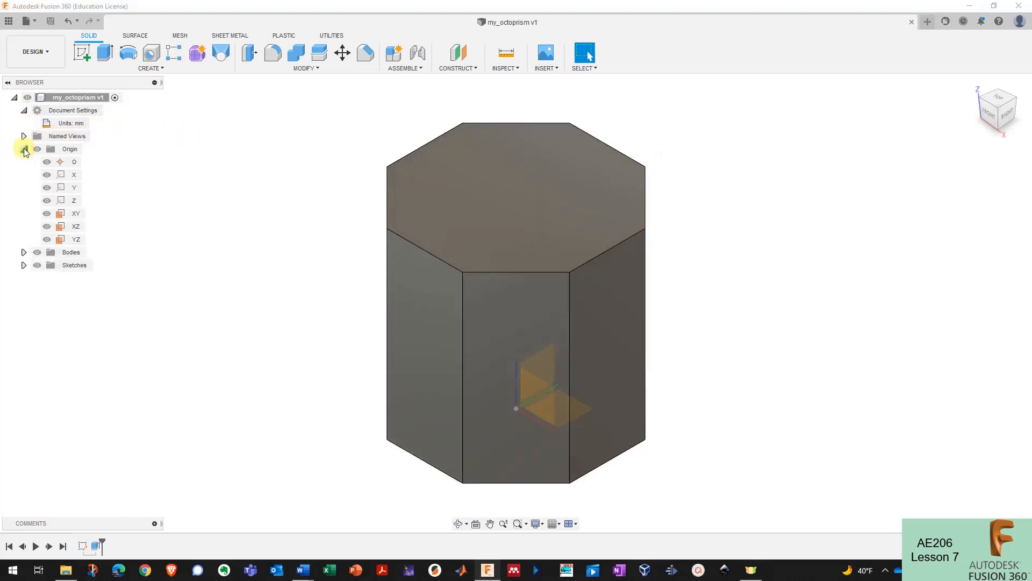
pyautogui.click(24, 149)
pyautogui.click(37, 150)
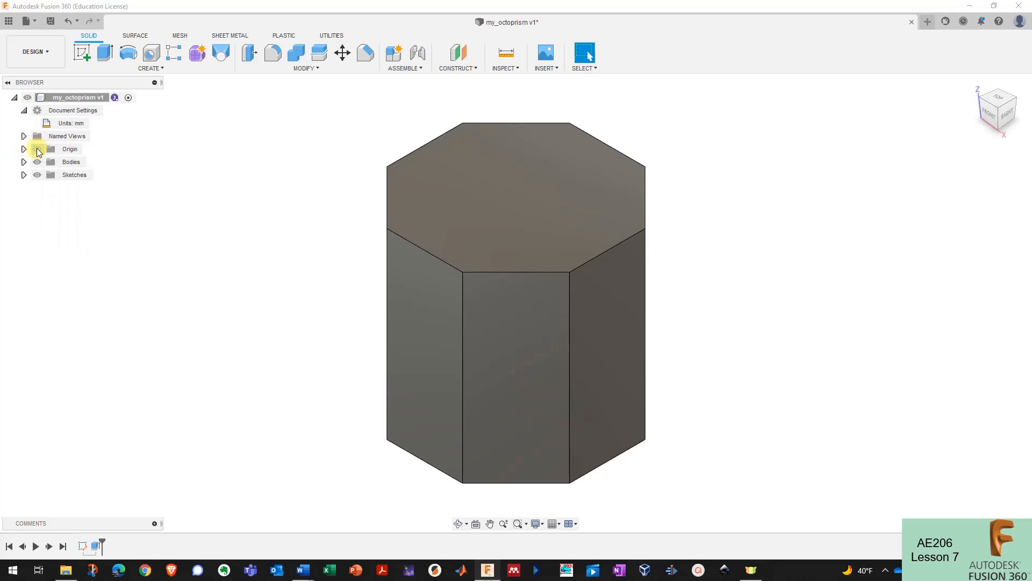
pyautogui.click(37, 150)
pyautogui.click(37, 149)
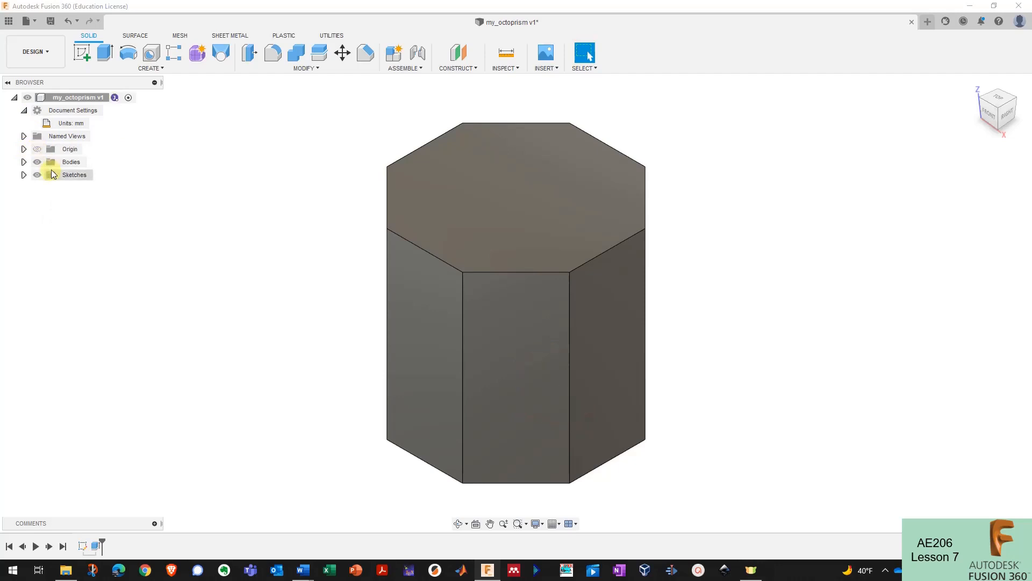
pyautogui.click(37, 149)
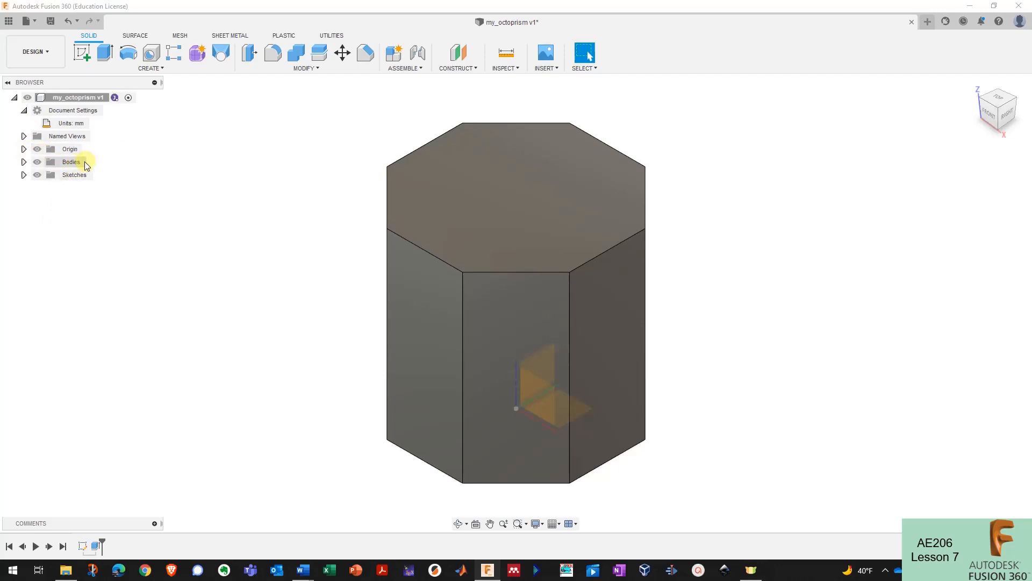
# - Rename Body1 to octoprism
pyautogui.click(24, 161)
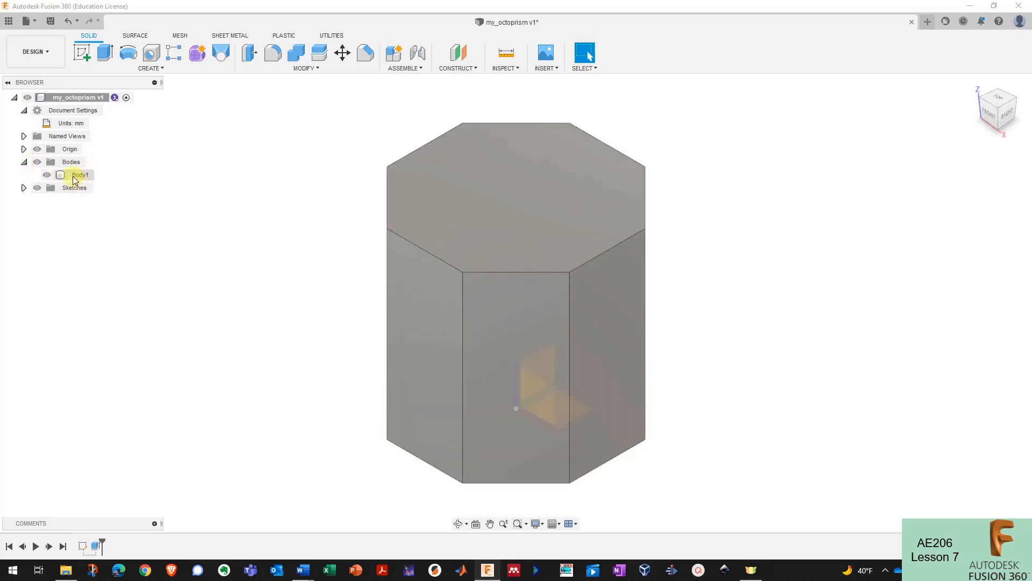
pyautogui.click(77, 175)
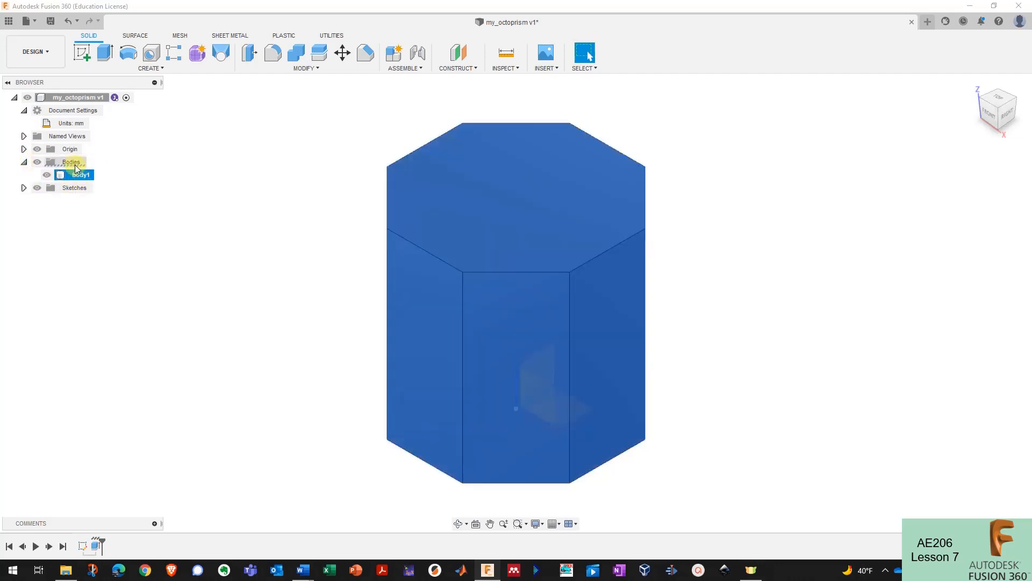
pyautogui.doubleClick(80, 175)
pyautogui.click(106, 178)
pyautogui.doubleClick(83, 176)
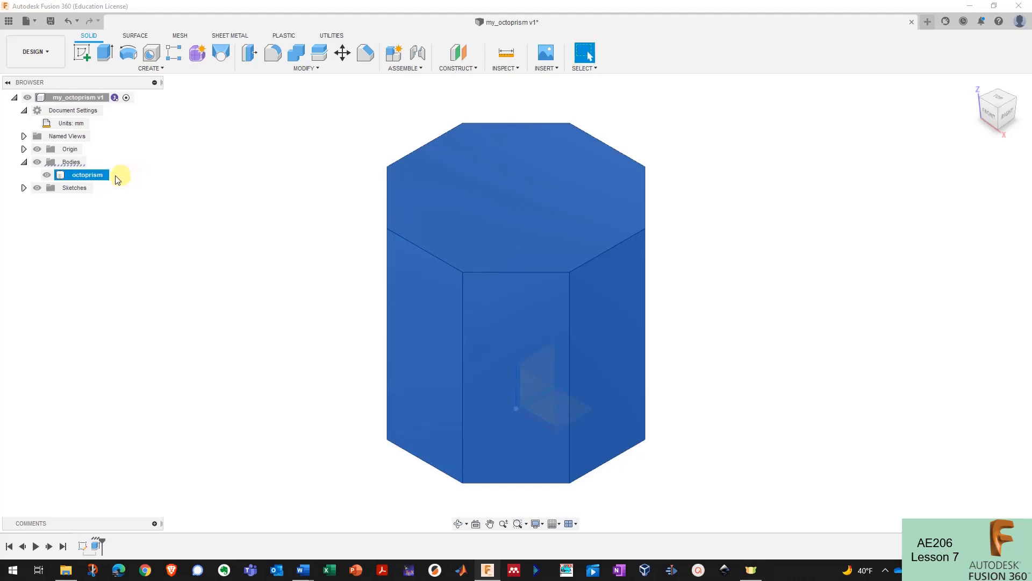
# - Make Sketch1 visible alongside the octoprism body
pyautogui.click(24, 188)
pyautogui.click(82, 200)
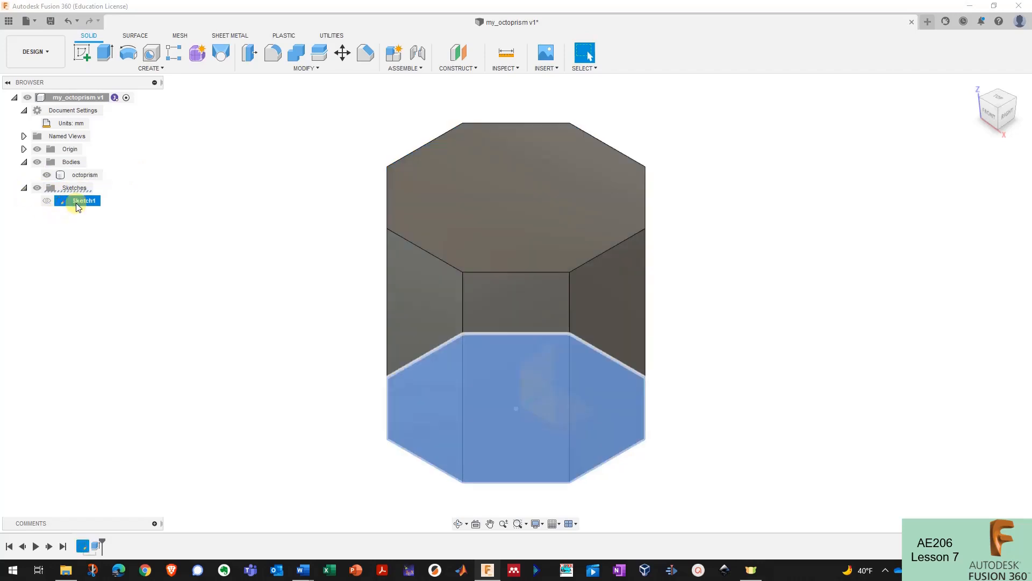
pyautogui.click(103, 230)
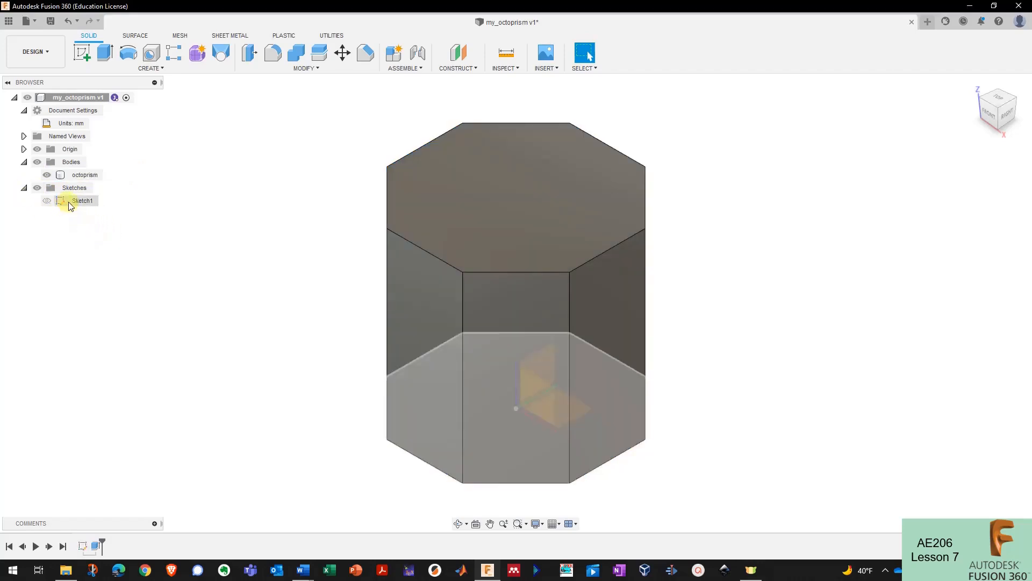
pyautogui.click(86, 203)
pyautogui.click(111, 228)
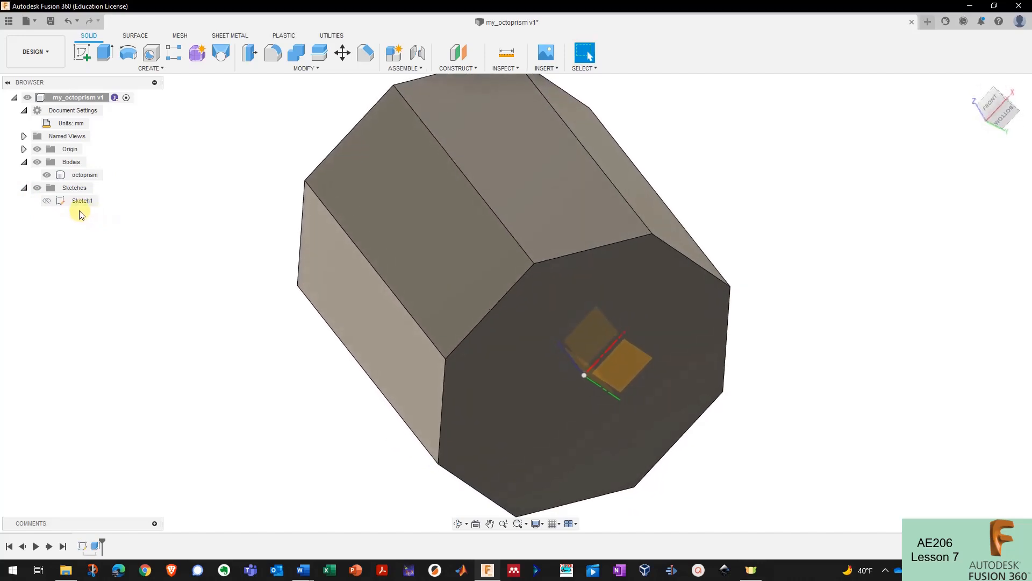
pyautogui.click(48, 201)
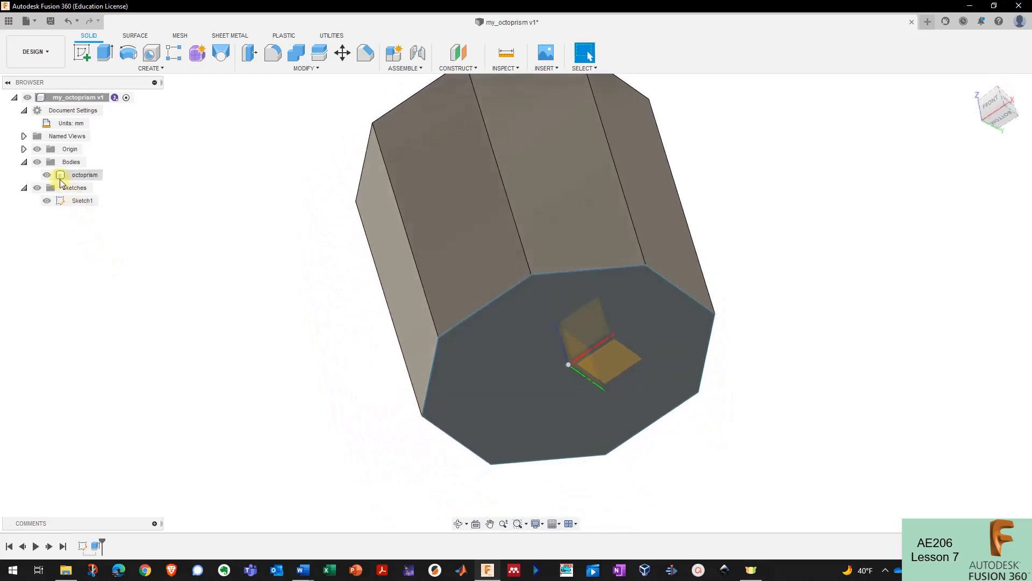
pyautogui.click(48, 174)
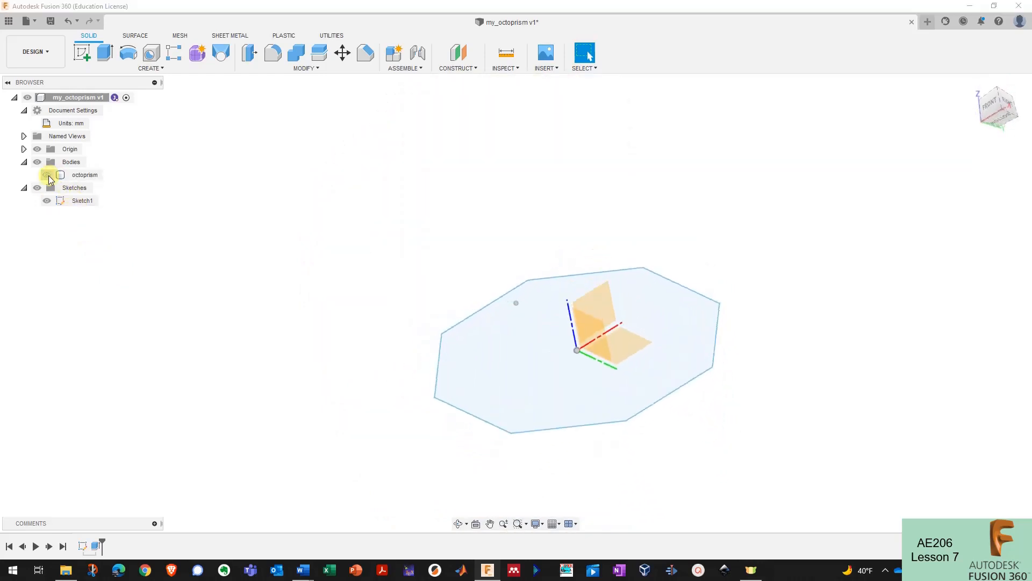
pyautogui.click(48, 176)
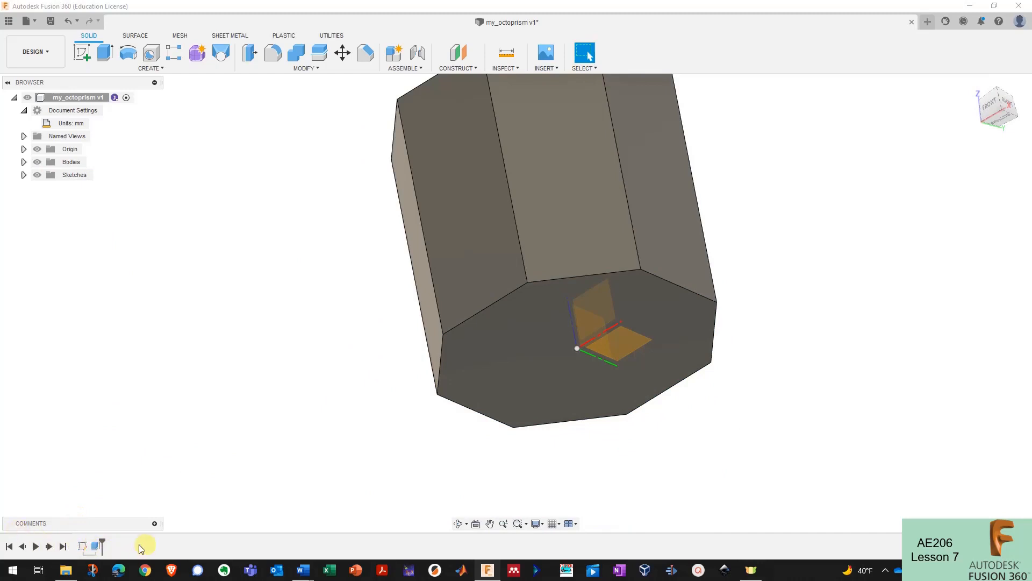
pyautogui.click(84, 547)
pyautogui.click(98, 546)
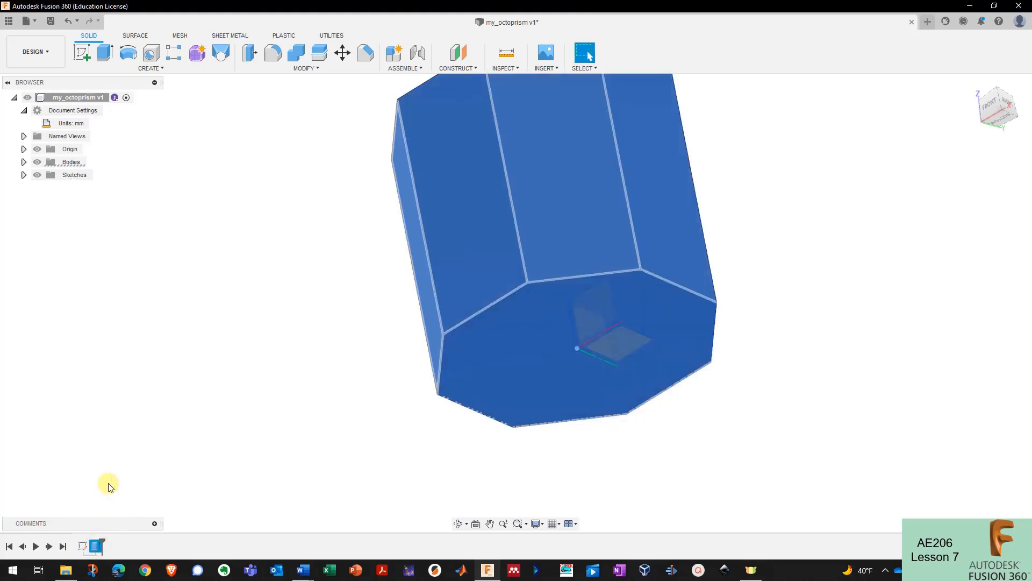
pyautogui.rightClick(97, 548)
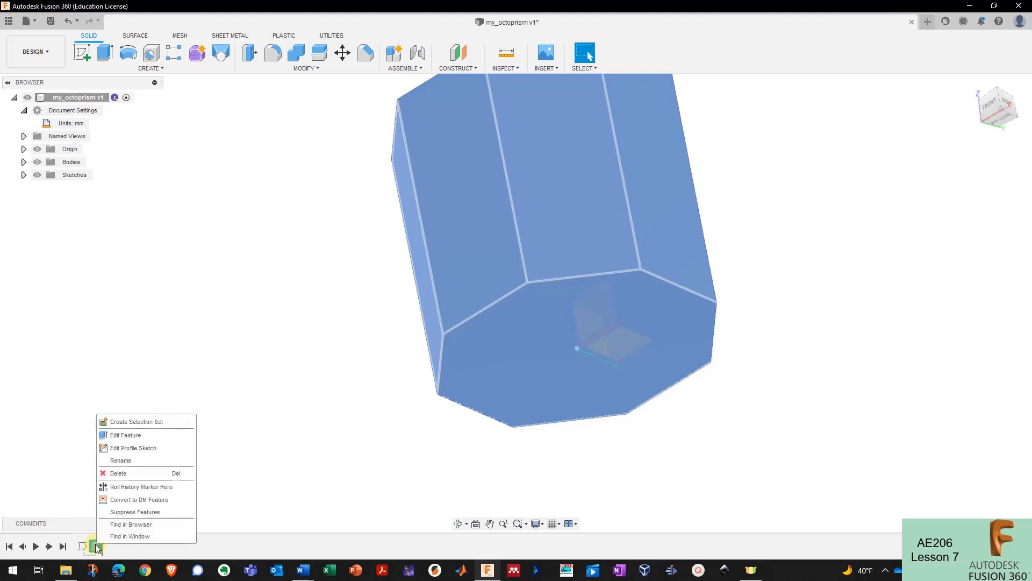
pyautogui.click(123, 437)
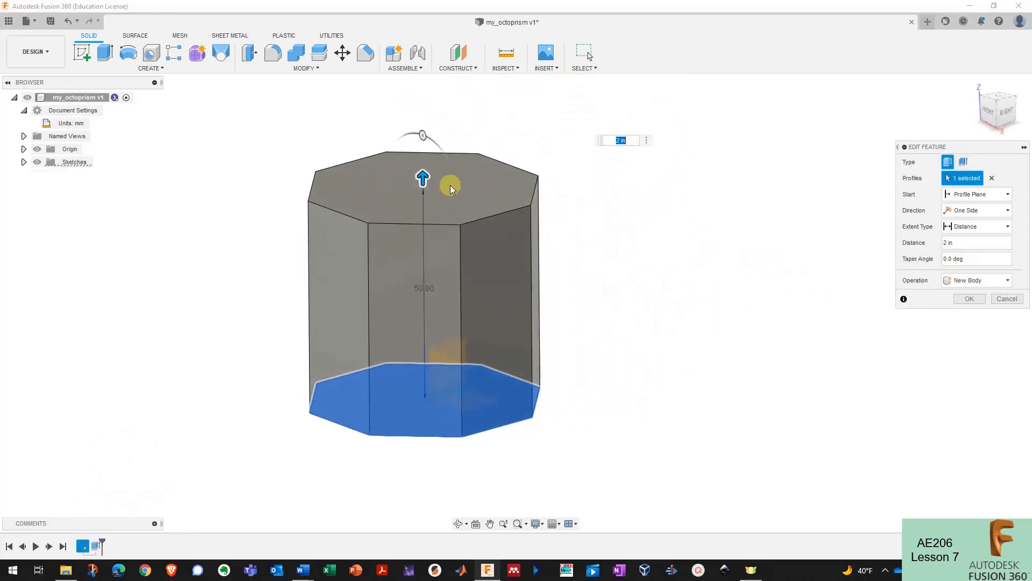
pyautogui.moveTo(423, 177); pyautogui.dragTo(420, 246)
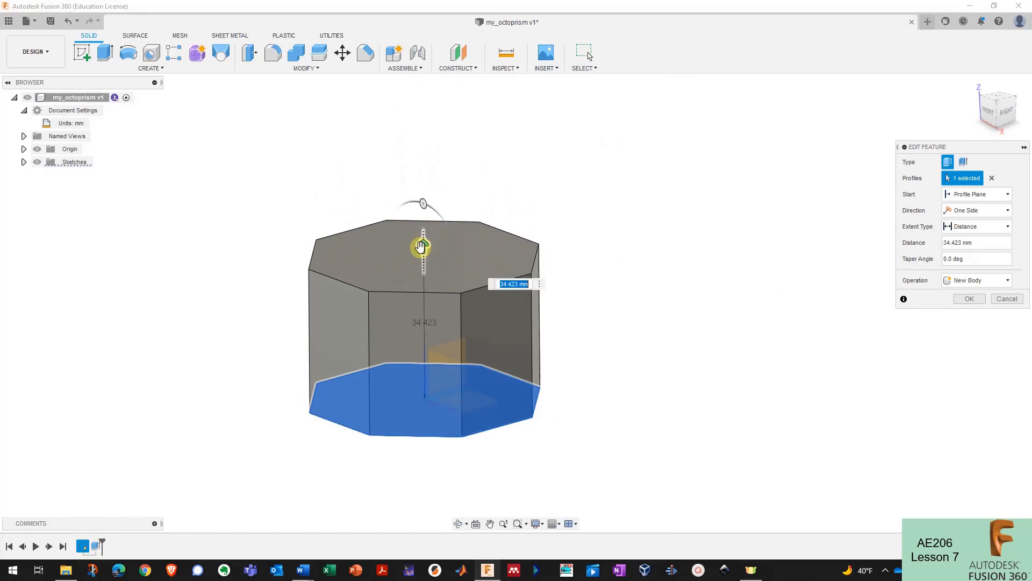
pyautogui.click(970, 298)
pyautogui.keyDown('shift'); pyautogui.moveTo(316, 383); pyautogui.dragTo(106, 534, button='middle'); pyautogui.keyUp('shift')
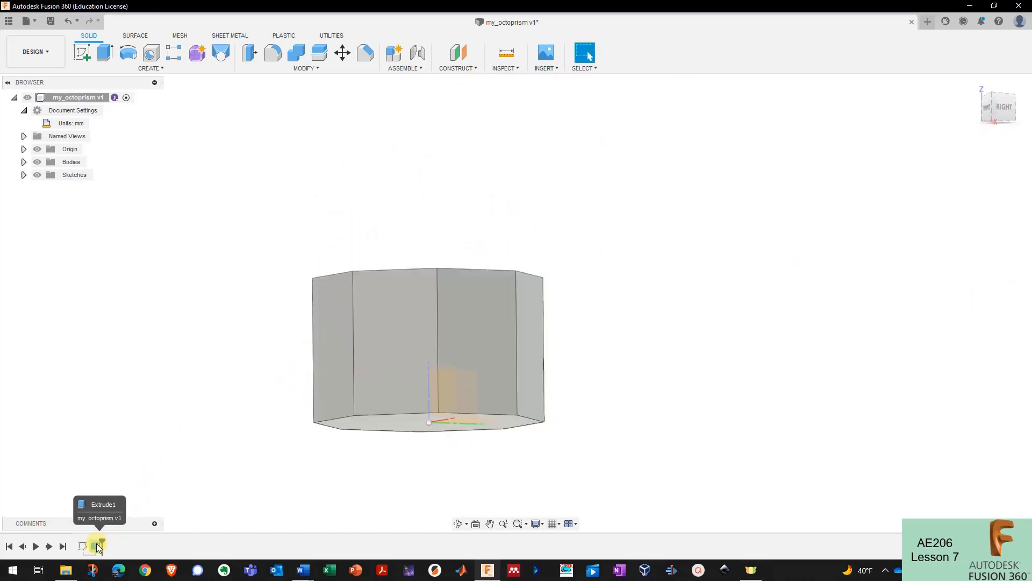
pyautogui.click(96, 544)
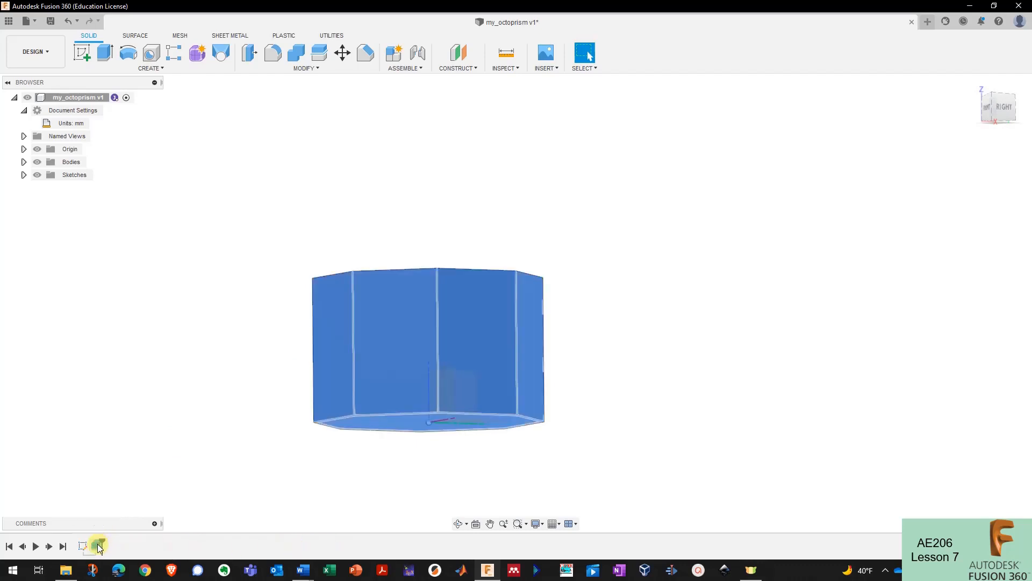
pyautogui.rightClick(98, 544)
pyautogui.click(125, 435)
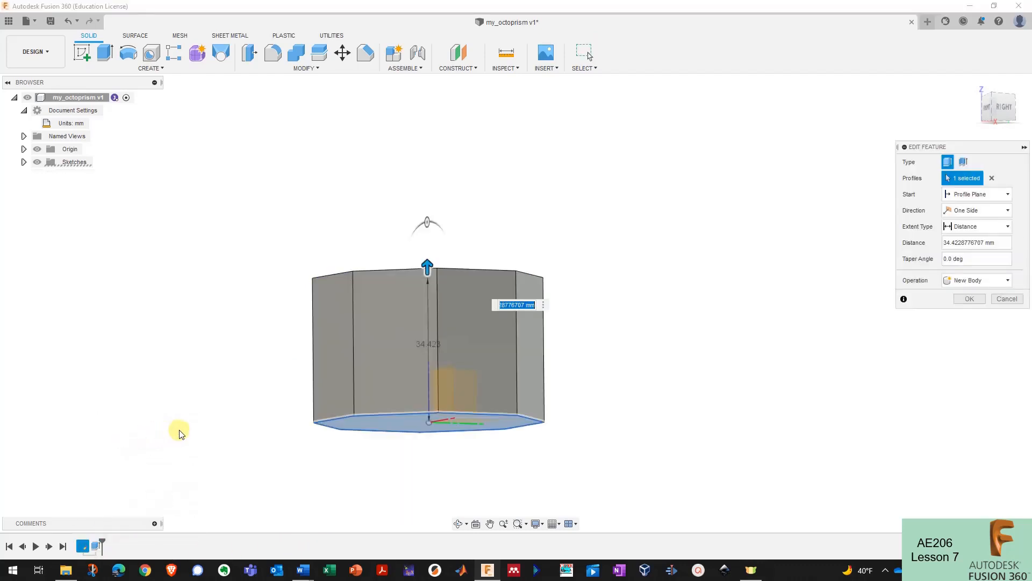
pyautogui.write('2 in')
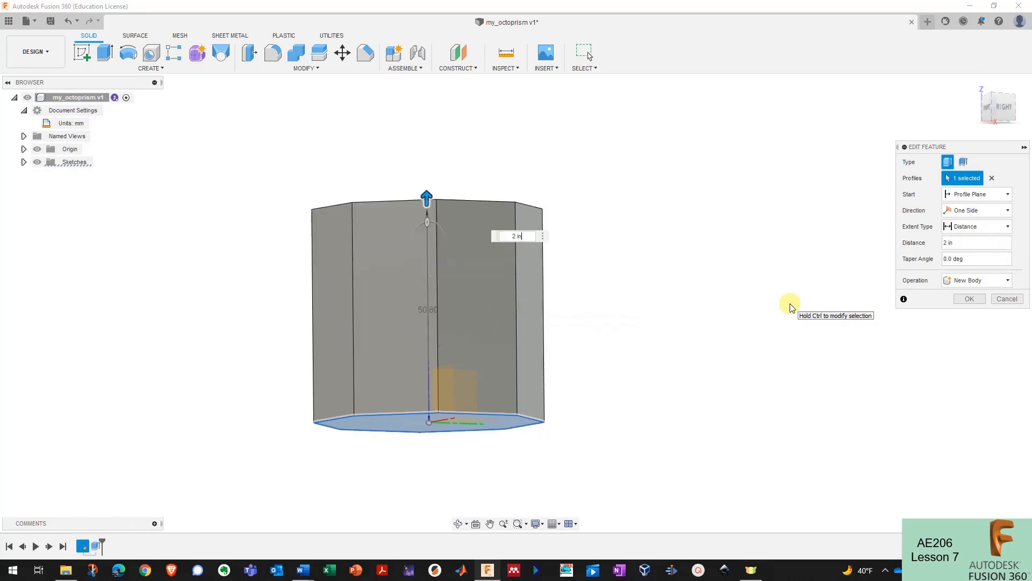
pyautogui.click(971, 299)
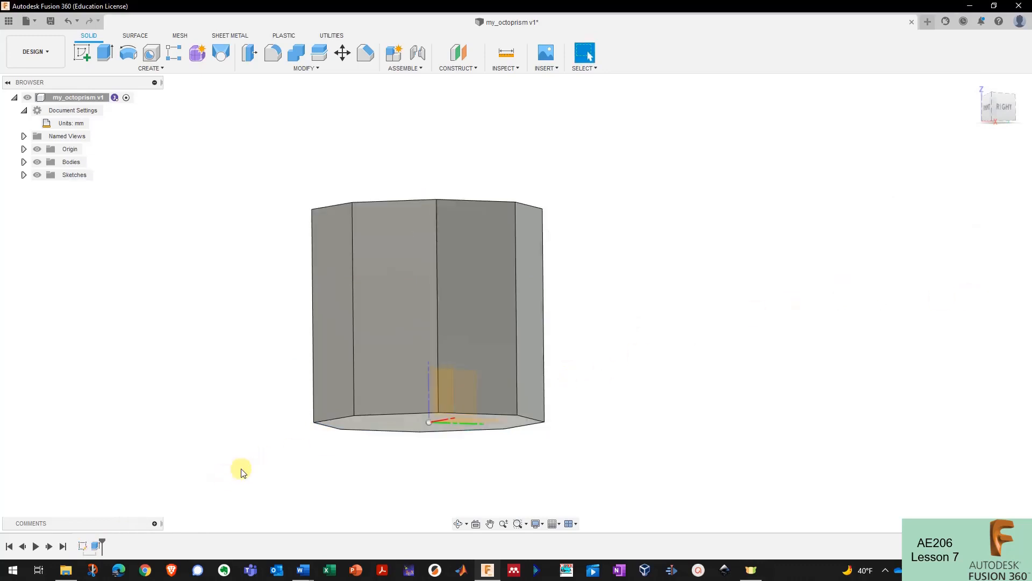
pyautogui.keyDown('shift'); pyautogui.moveTo(239, 462); pyautogui.dragTo(96, 547, button='middle'); pyautogui.keyUp('shift')
pyautogui.keyDown('shift'); pyautogui.moveTo(349, 547); pyautogui.dragTo(199, 547, button='middle'); pyautogui.keyUp('shift')
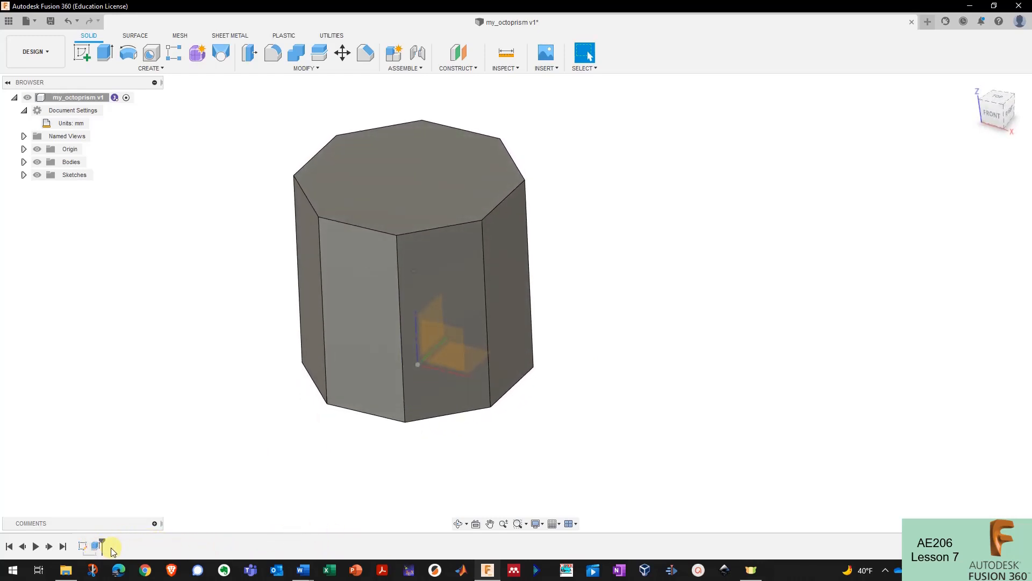
pyautogui.keyDown('shift'); pyautogui.moveTo(113, 551); pyautogui.dragTo(366, 534, button='middle'); pyautogui.keyUp('shift')
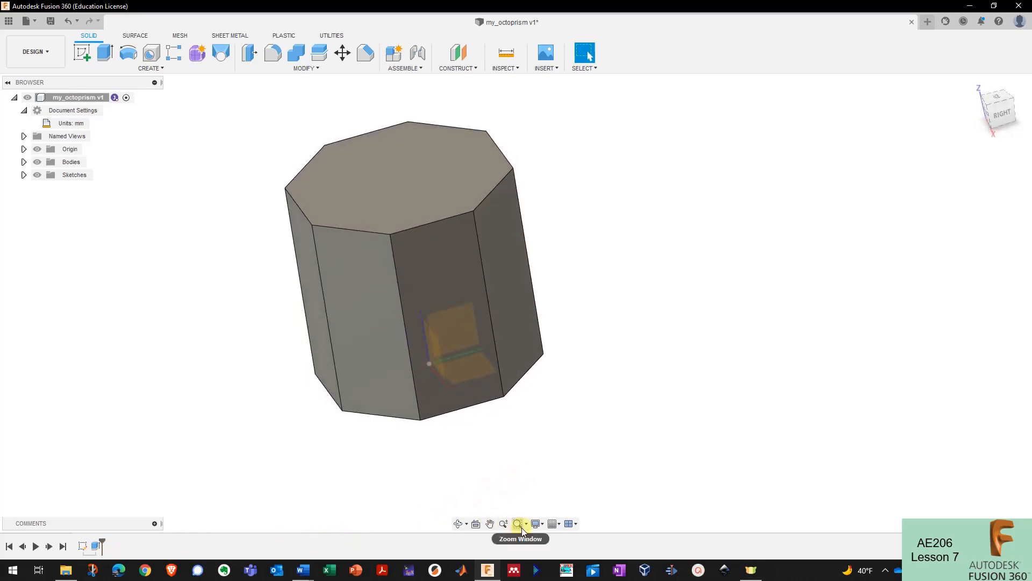
pyautogui.click(459, 523)
pyautogui.moveTo(460, 397); pyautogui.dragTo(486, 344)
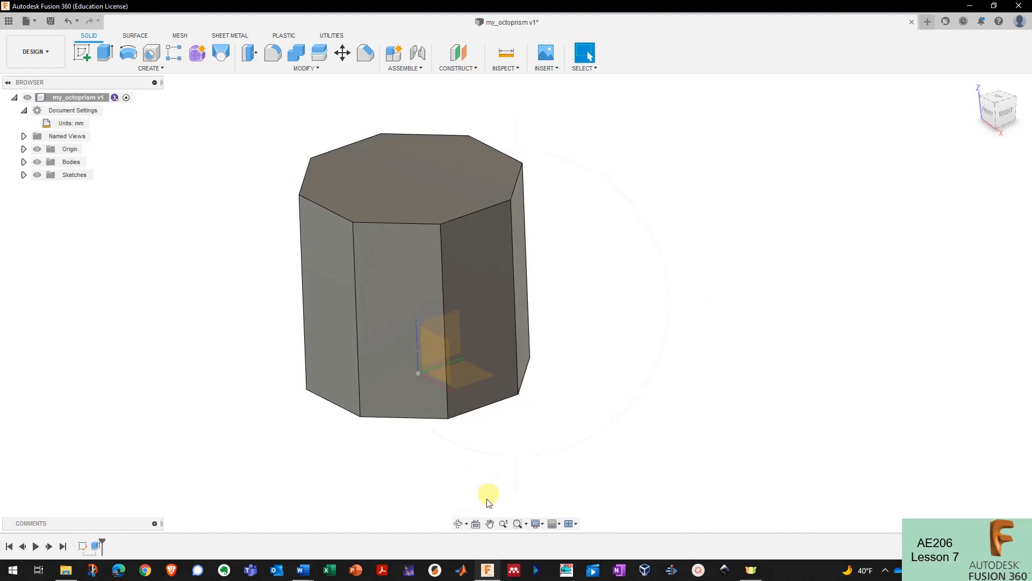
pyautogui.click(476, 525)
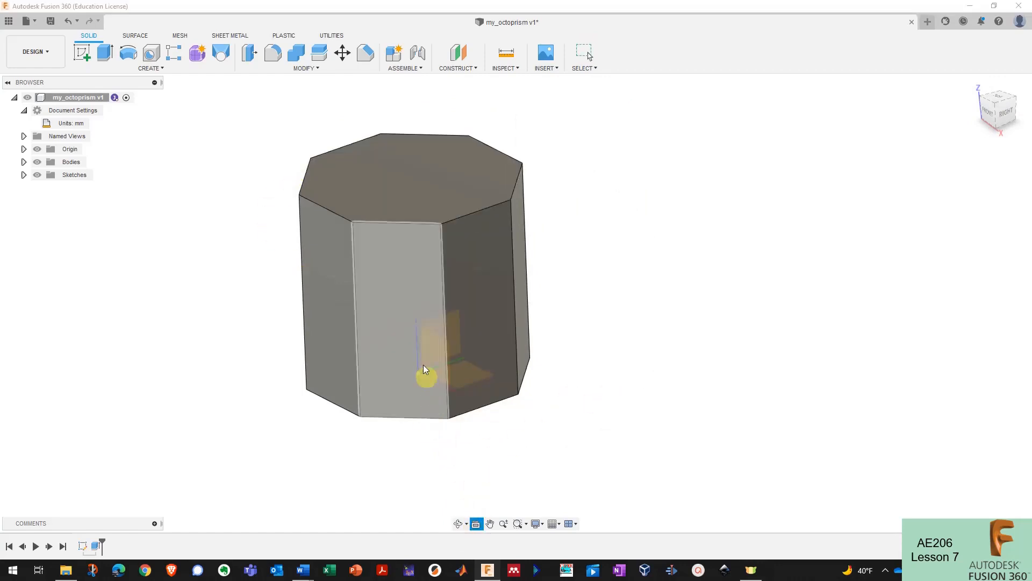
pyautogui.click(518, 228)
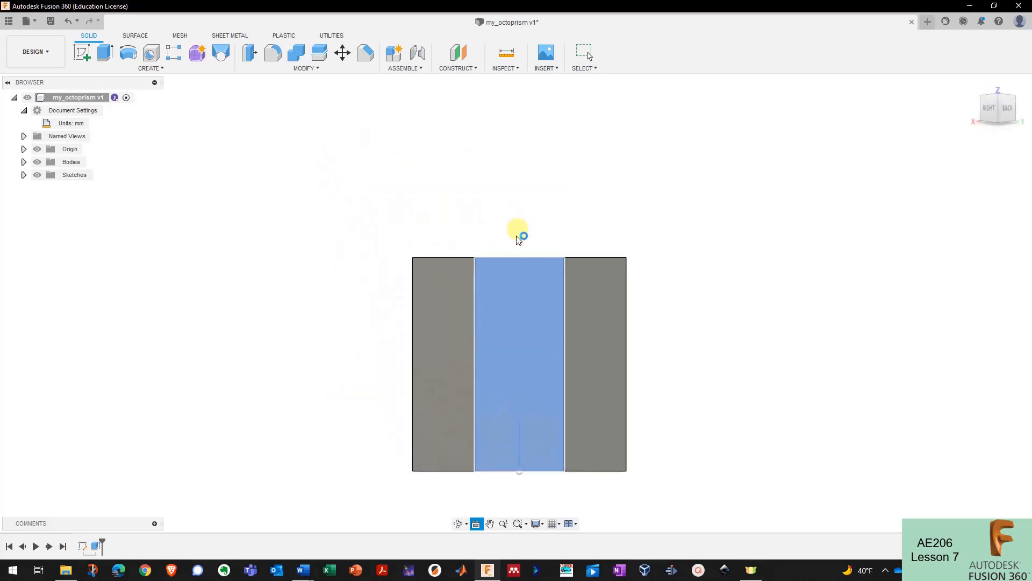
pyautogui.keyDown('shift'); pyautogui.moveTo(440, 357); pyautogui.dragTo(491, 522, button='middle'); pyautogui.keyUp('shift')
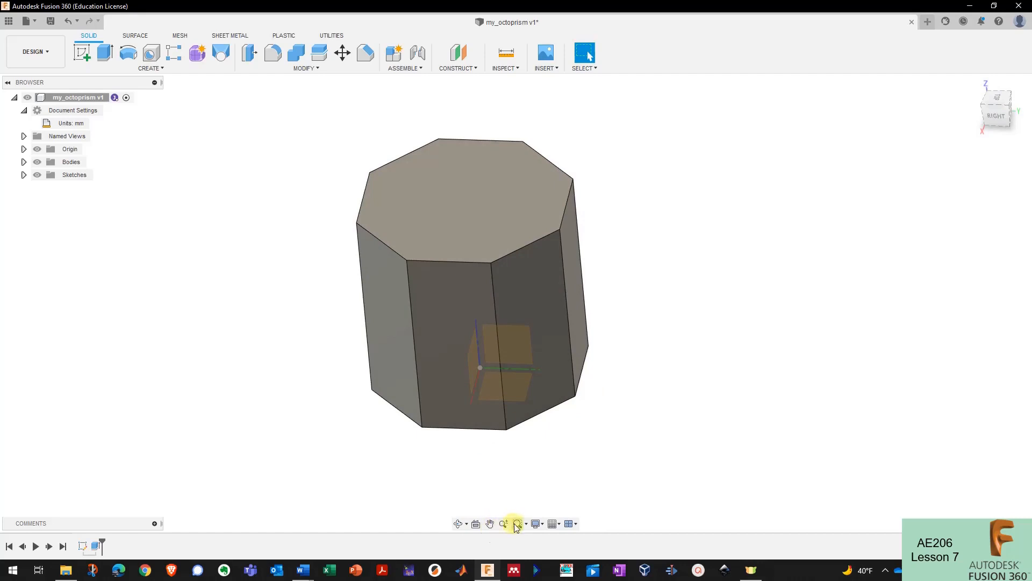
# - Try the Shaded and Shaded with Hidden Edges visual styles on the prism
pyautogui.click(538, 525)
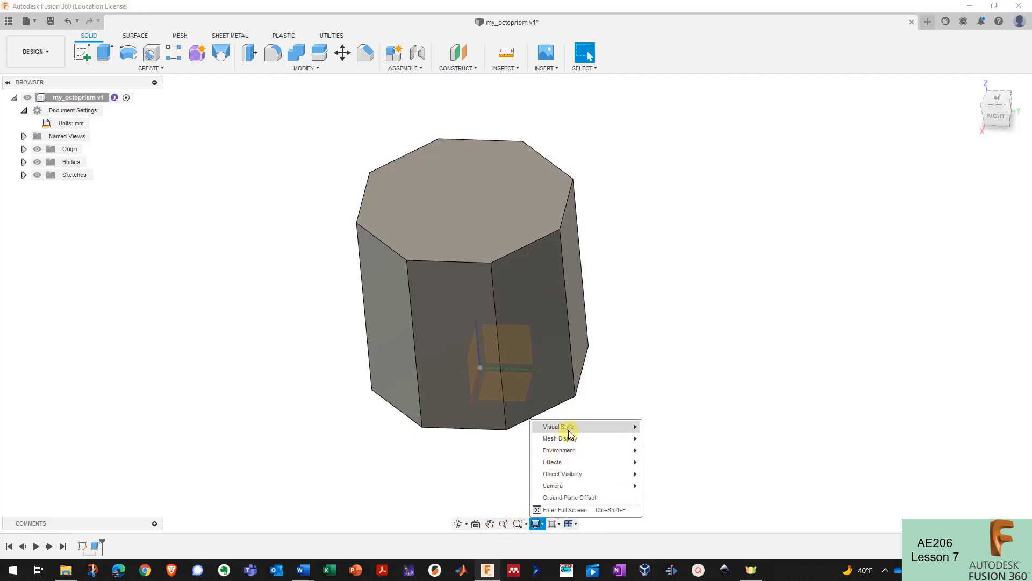
pyautogui.moveTo(571, 431)
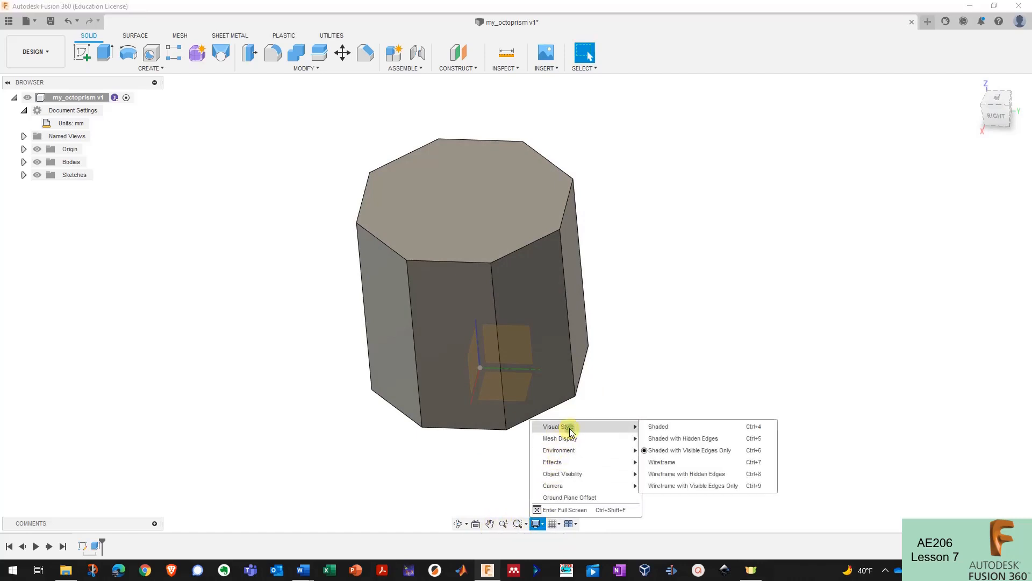
pyautogui.click(680, 433)
pyautogui.scroll(5, 624, 460)
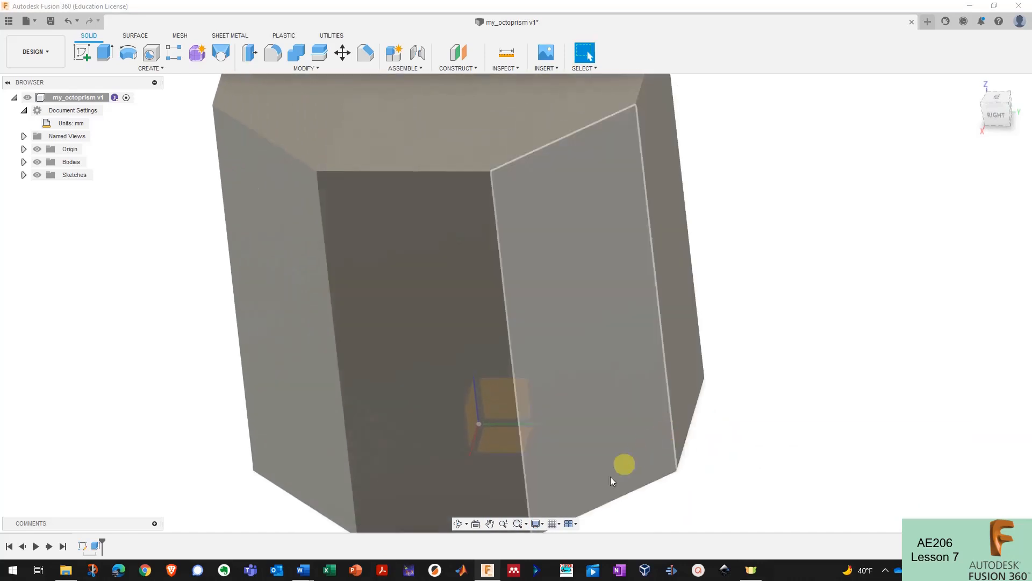
pyautogui.click(539, 530)
pyautogui.moveTo(617, 361)
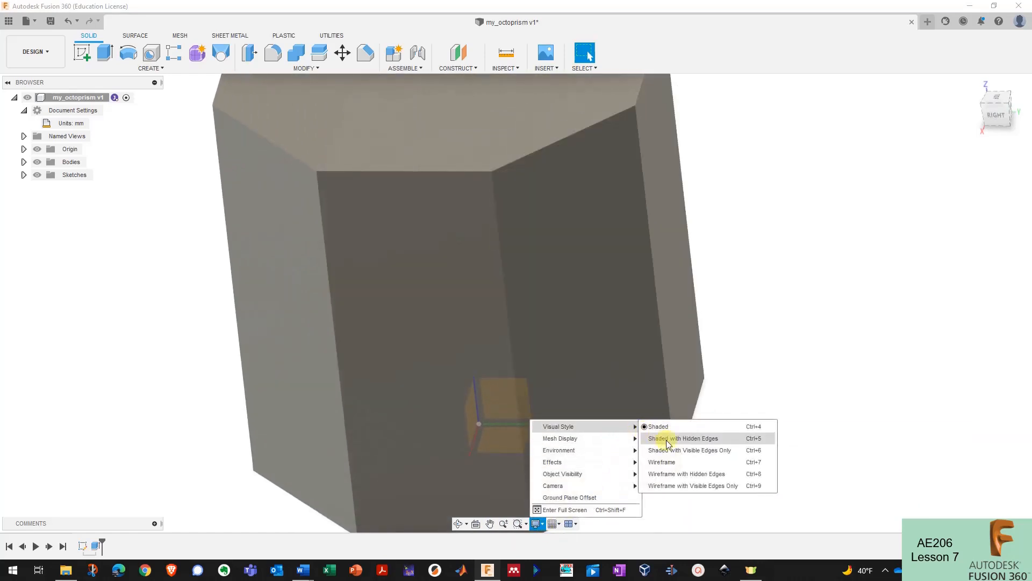
pyautogui.click(669, 373)
pyautogui.scroll(-2, 666, 444)
pyautogui.keyDown('shift'); pyautogui.moveTo(666, 444); pyautogui.dragTo(547, 511, button='middle'); pyautogui.keyUp('shift')
# - Try Wireframe, then settle on Shaded with Visible Edges Only and check grid options
pyautogui.click(536, 523)
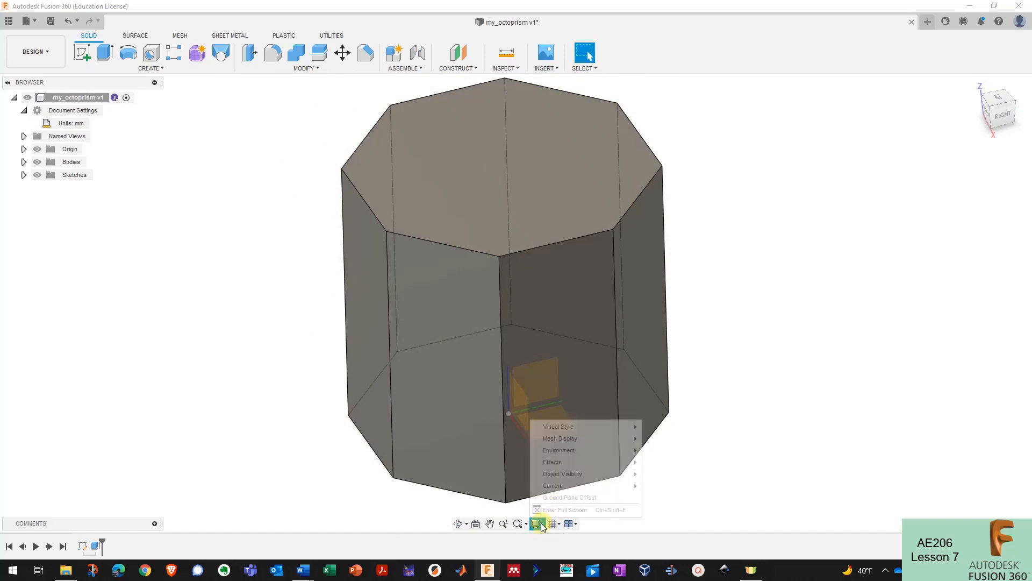
pyautogui.moveTo(585, 426)
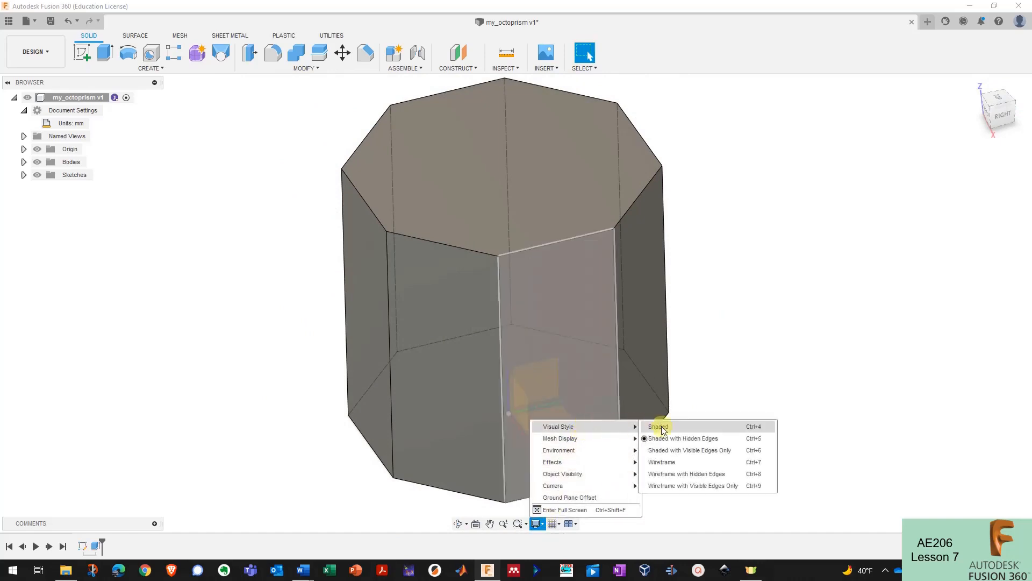
pyautogui.click(676, 460)
pyautogui.moveTo(677, 460)
pyautogui.keyDown('shift'); pyautogui.mouseDown(button='middle')
pyautogui.moveTo(547, 507)
pyautogui.moveTo(536, 521)
pyautogui.mouseUp(button='middle'); pyautogui.keyUp('shift')
pyautogui.click(537, 523)
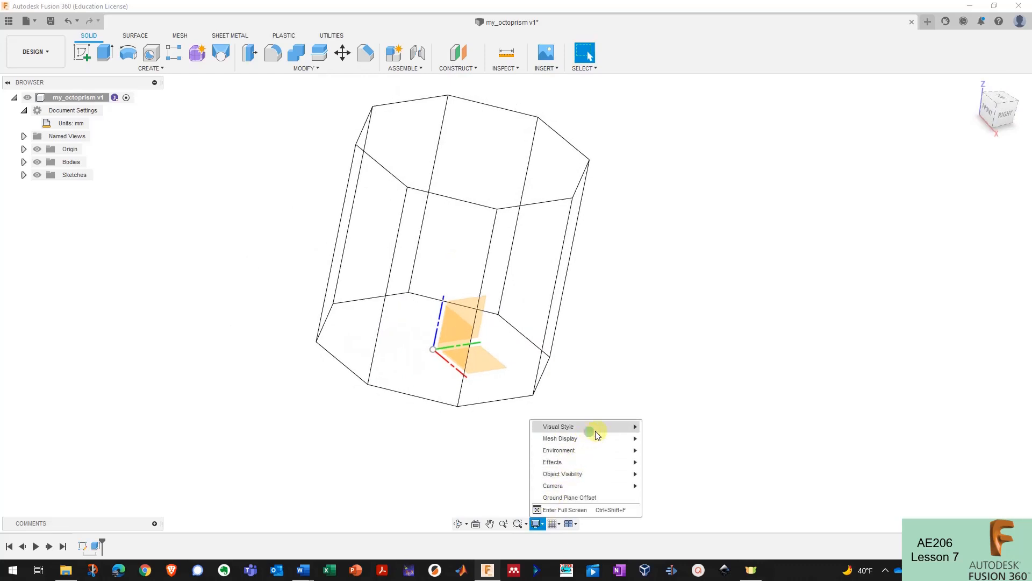
pyautogui.moveTo(591, 426)
pyautogui.click(676, 451)
pyautogui.moveTo(584, 480)
pyautogui.keyDown('shift'); pyautogui.mouseDown(button='middle')
pyautogui.moveTo(585, 467)
pyautogui.moveTo(557, 521)
pyautogui.mouseUp(button='middle'); pyautogui.keyUp('shift')
pyautogui.click(554, 524)
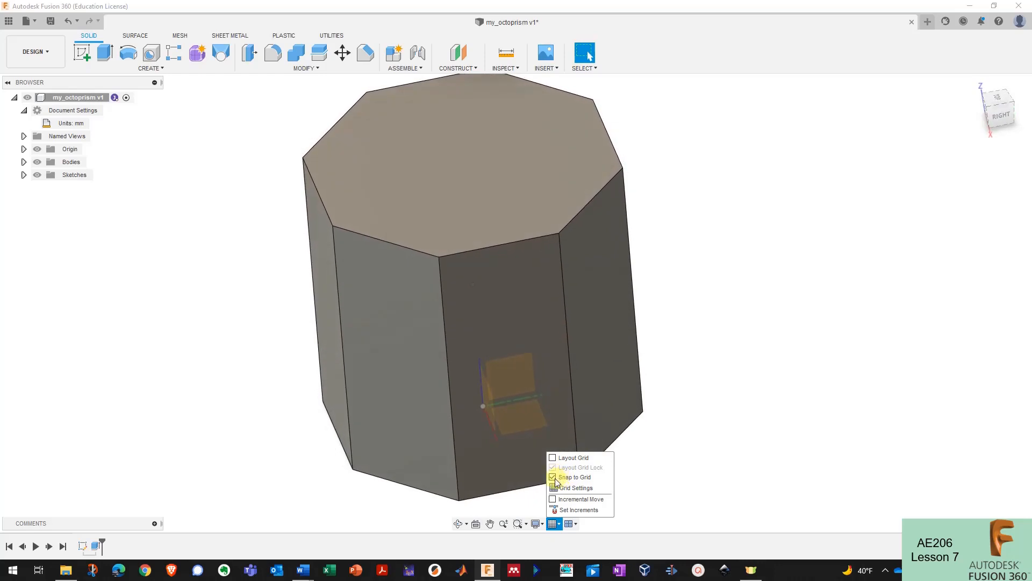
pyautogui.click(696, 467)
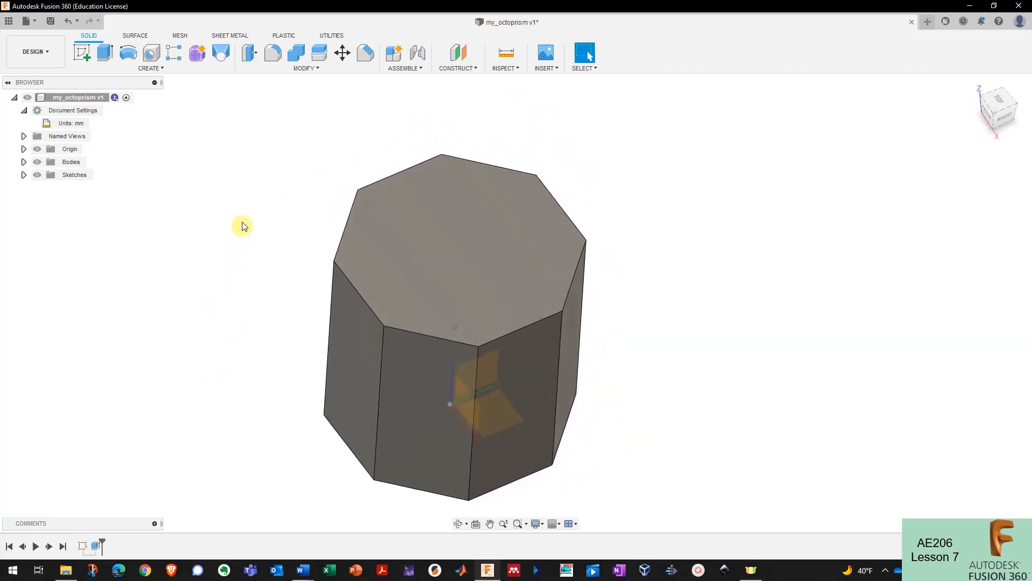
# - Place a hole on the prism's top face, drag it about 64.91 mm deep, make it counterbored
pyautogui.click(157, 58)
pyautogui.click(453, 235)
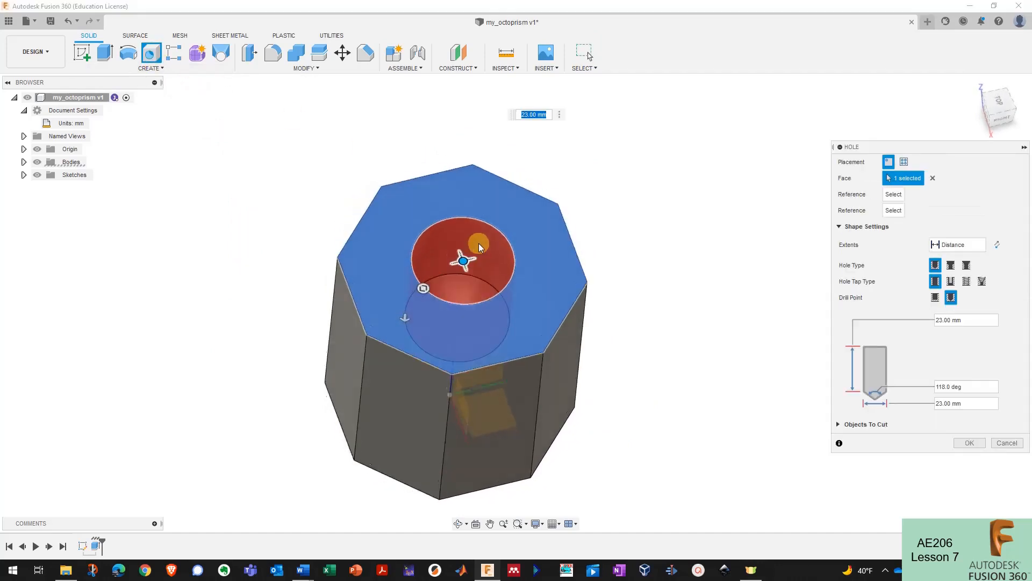
pyautogui.moveTo(454, 289); pyautogui.dragTo(455, 257)
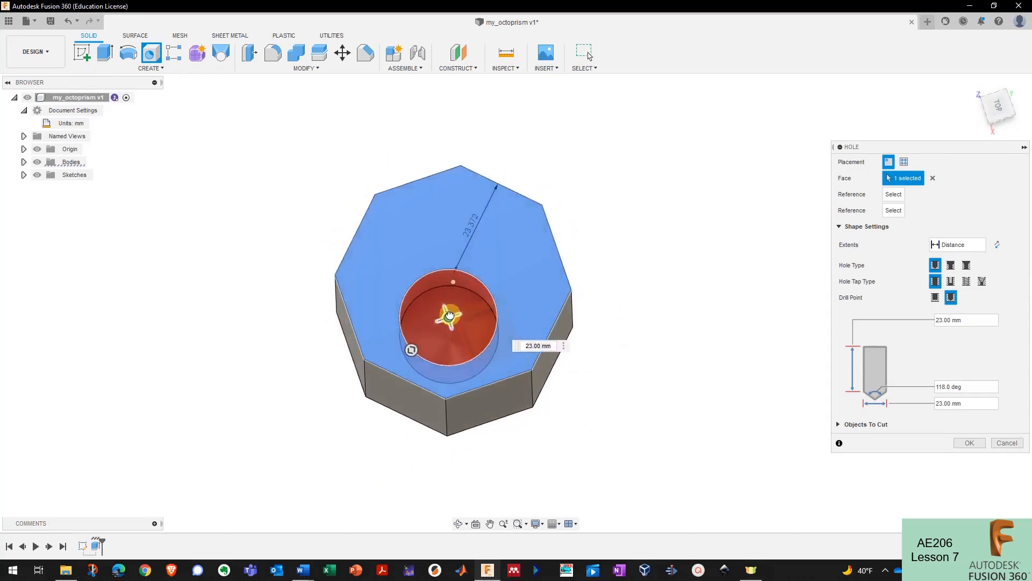
pyautogui.scroll(5, 449, 314)
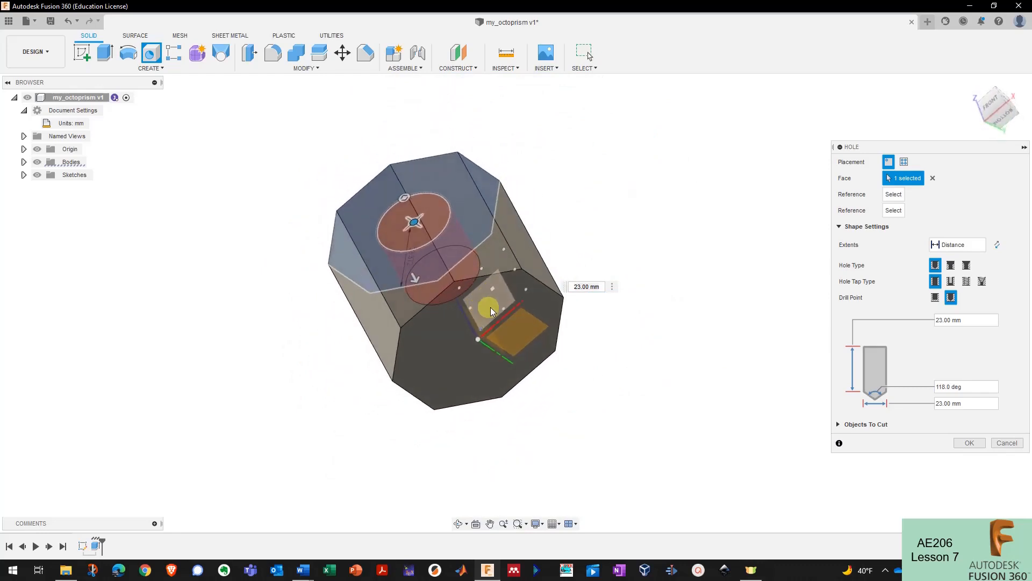
pyautogui.moveTo(397, 282); pyautogui.dragTo(410, 315)
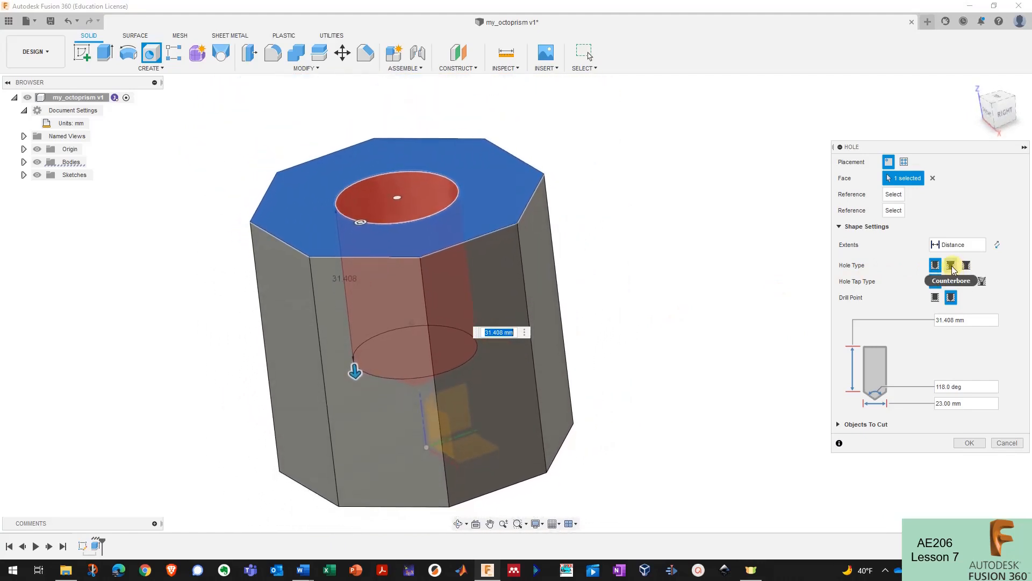
pyautogui.click(952, 266)
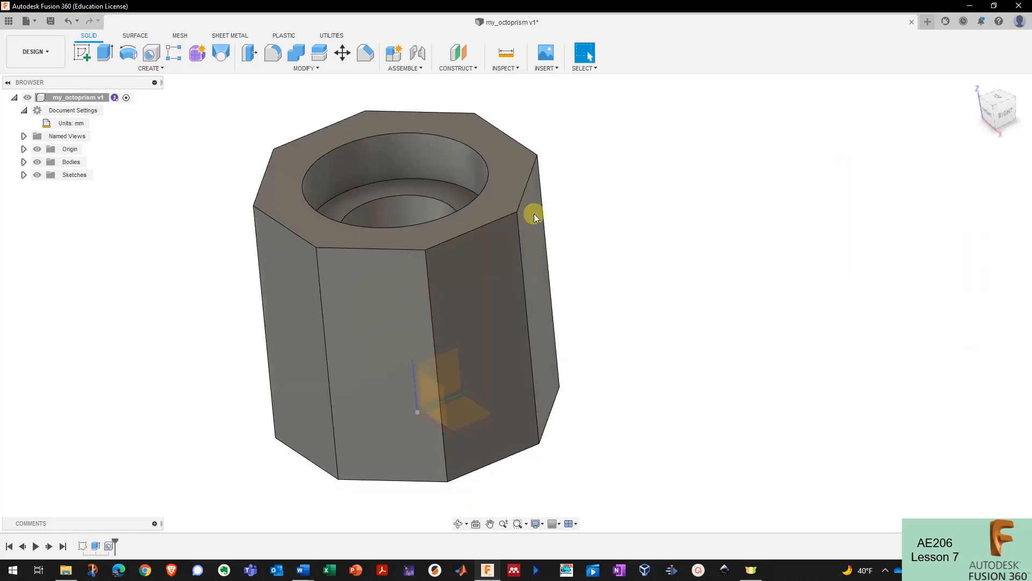
# - Undo the counterbored hole and begin a new sketch
pyautogui.hotkey('ctrl', 'z')
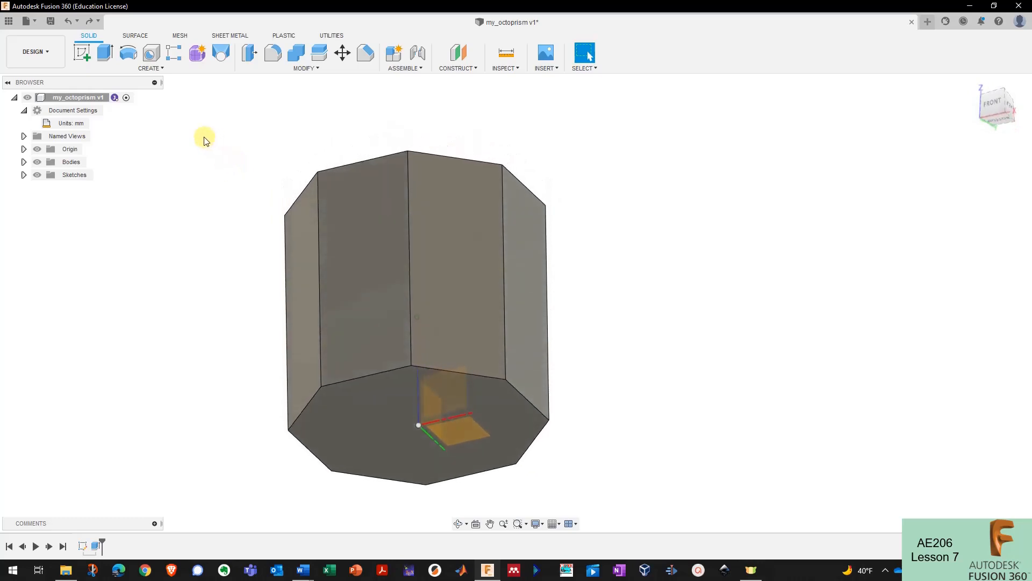
pyautogui.click(83, 56)
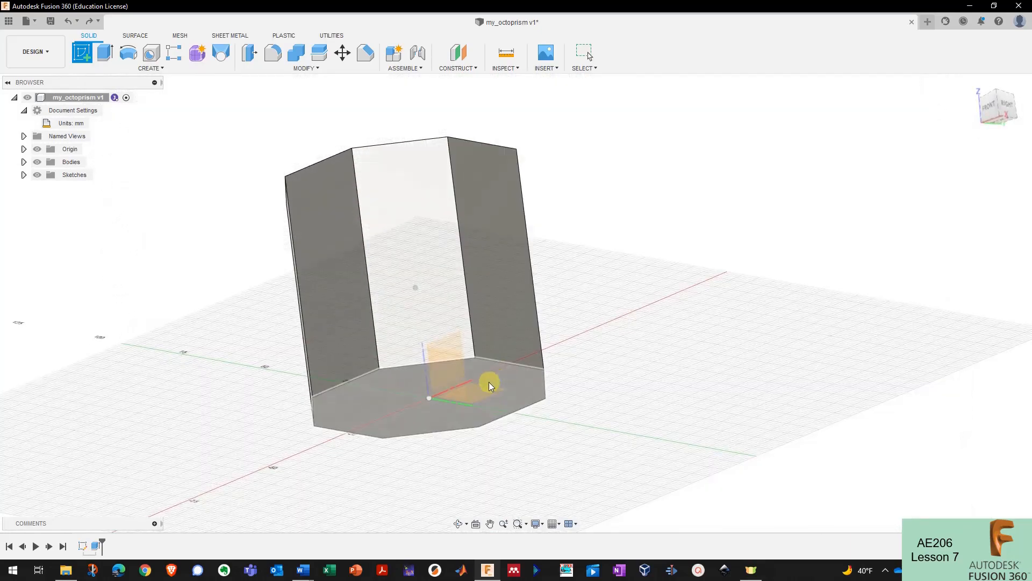
# - On the XY origin plane, draw a 12.7 mm circle centred at the origin and finish the sketch
pyautogui.click(480, 396)
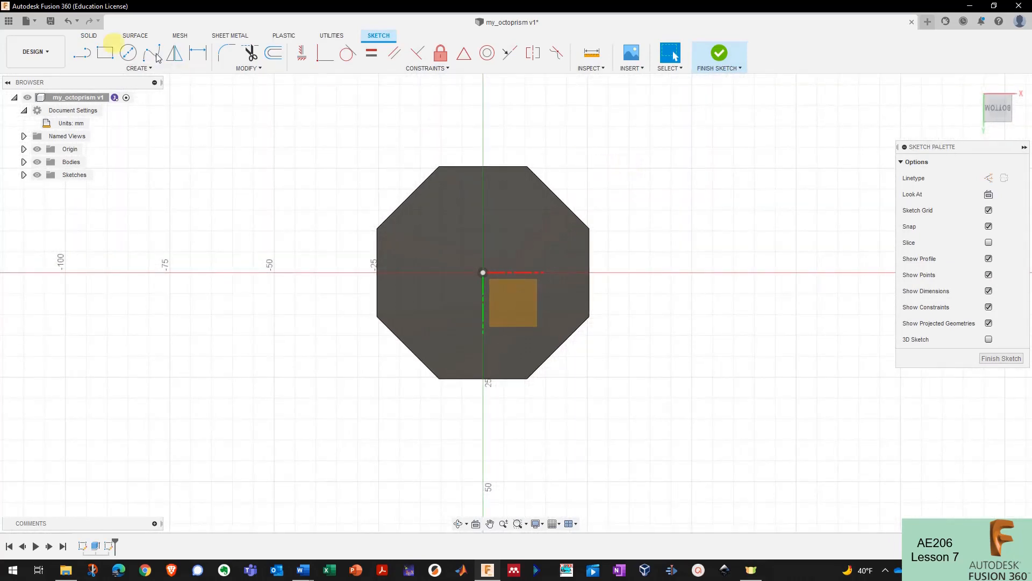
pyautogui.click(128, 55)
pyautogui.scroll(3, 493, 277)
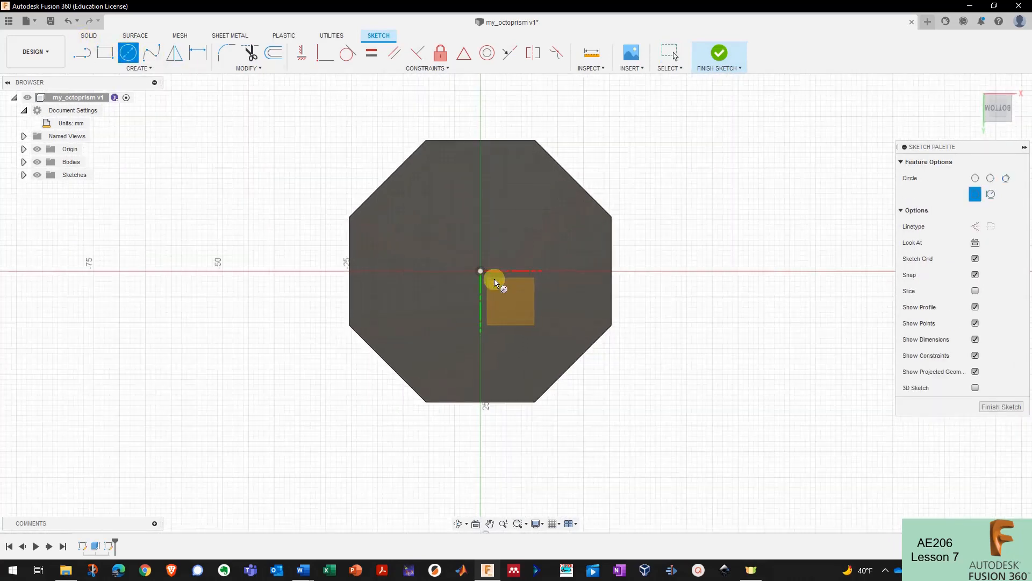
pyautogui.scroll(-2, 495, 273)
pyautogui.scroll(1, 497, 263)
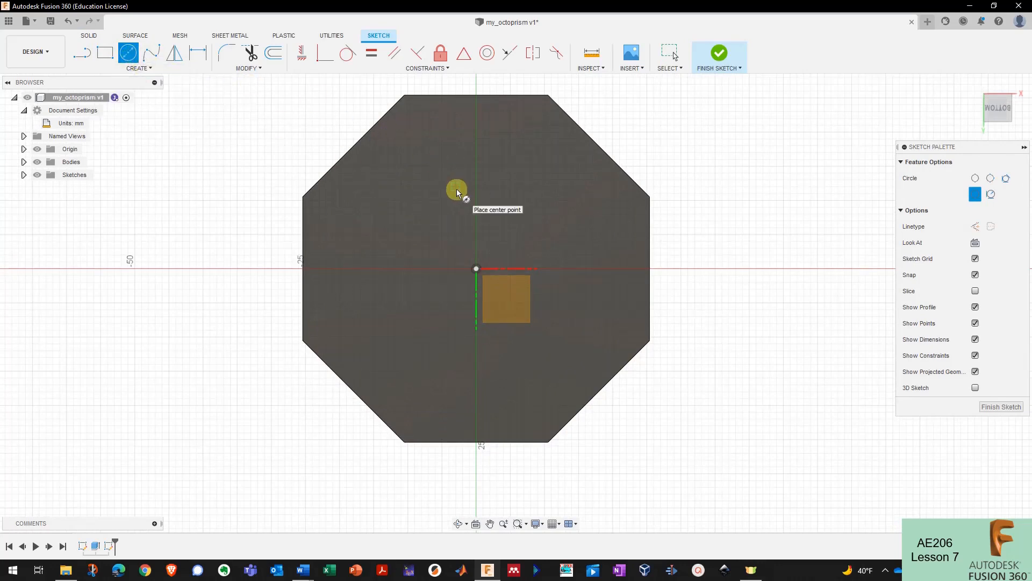
pyautogui.click(476, 268)
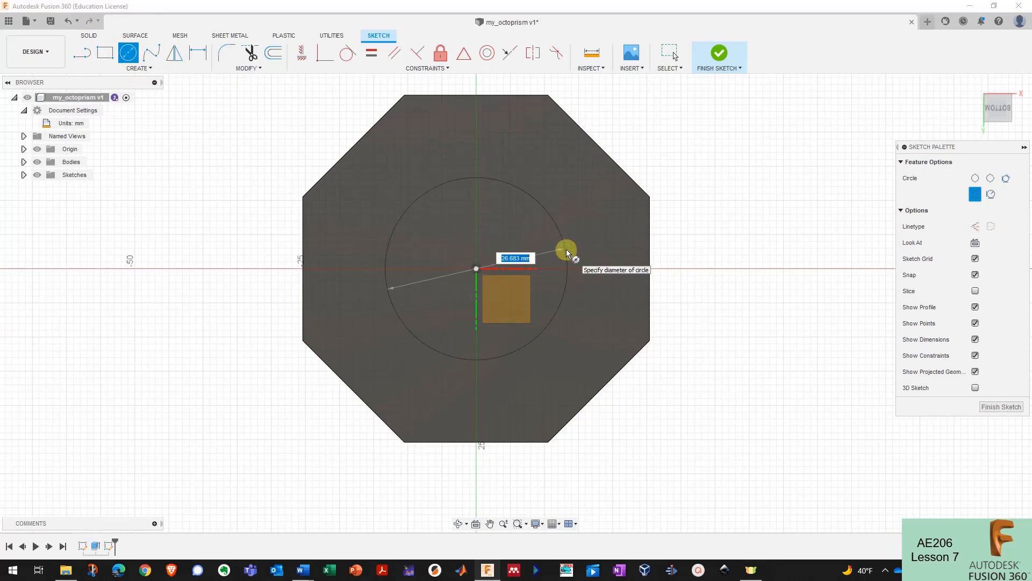
pyautogui.write('12.7')
pyautogui.press('Return')
pyautogui.press('Escape')
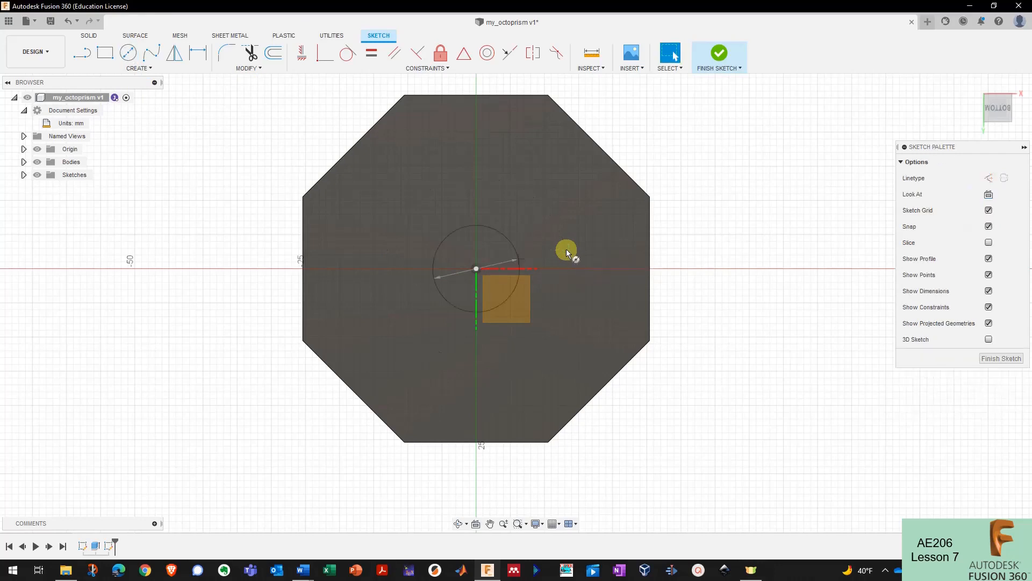
pyautogui.click(721, 56)
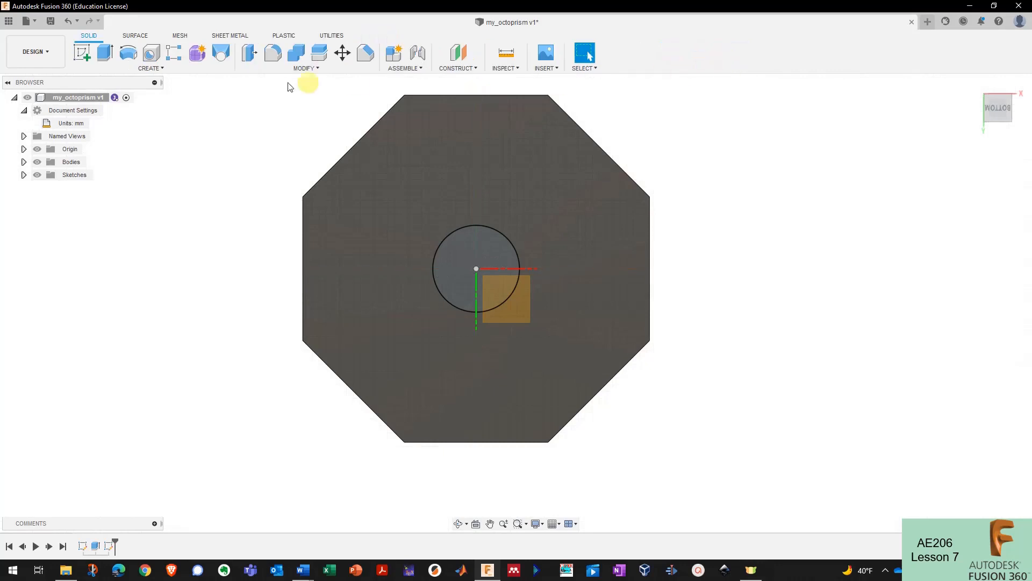
# - Extrude the 12.7 mm circle as a 67.387 mm cut up through the prism
pyautogui.click(106, 52)
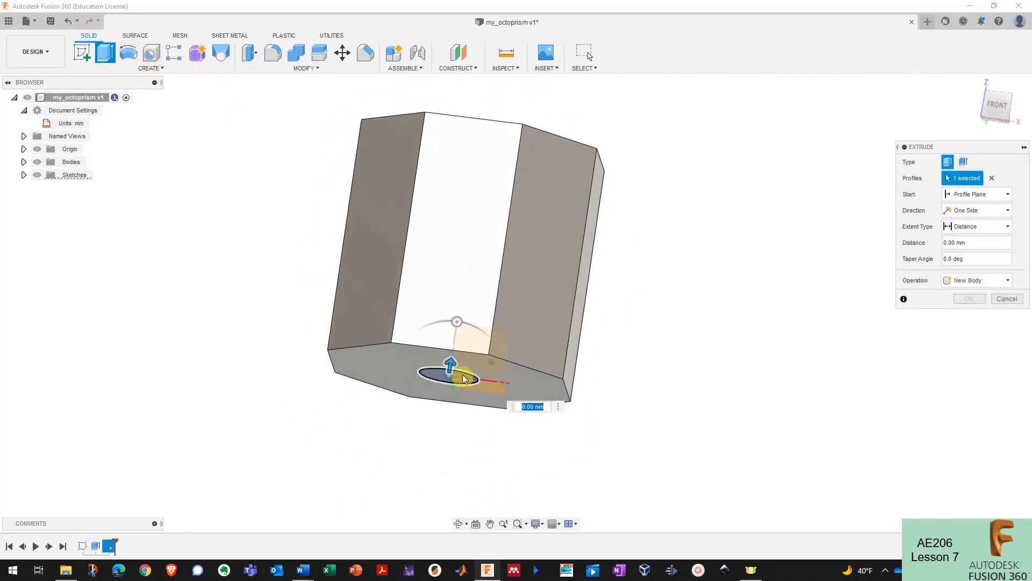
pyautogui.moveTo(451, 364); pyautogui.dragTo(517, 87)
pyautogui.keyDown('shift'); pyautogui.moveTo(517, 87); pyautogui.dragTo(574, 156, button='middle'); pyautogui.keyUp('shift')
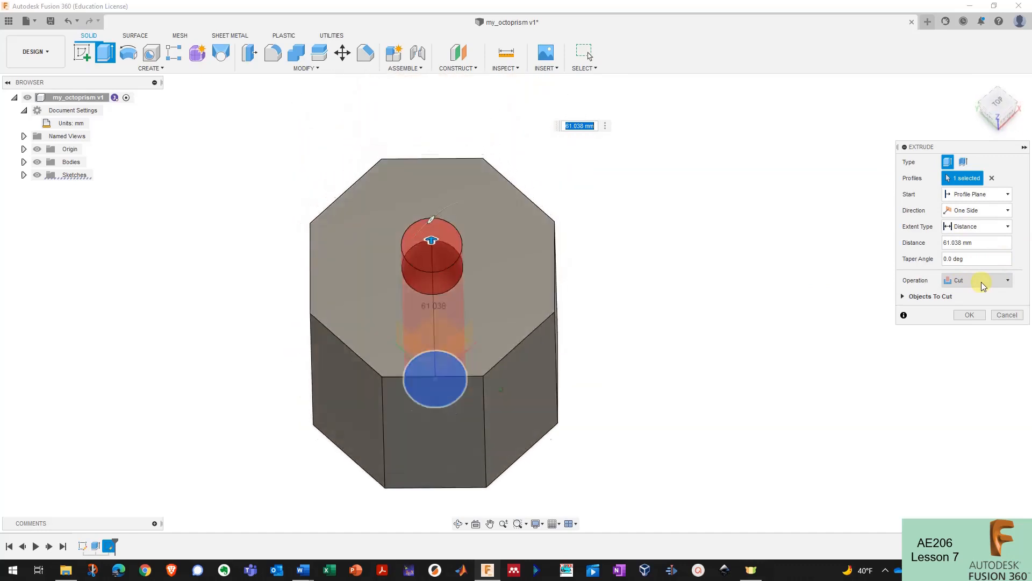
pyautogui.moveTo(445, 215); pyautogui.dragTo(496, 201)
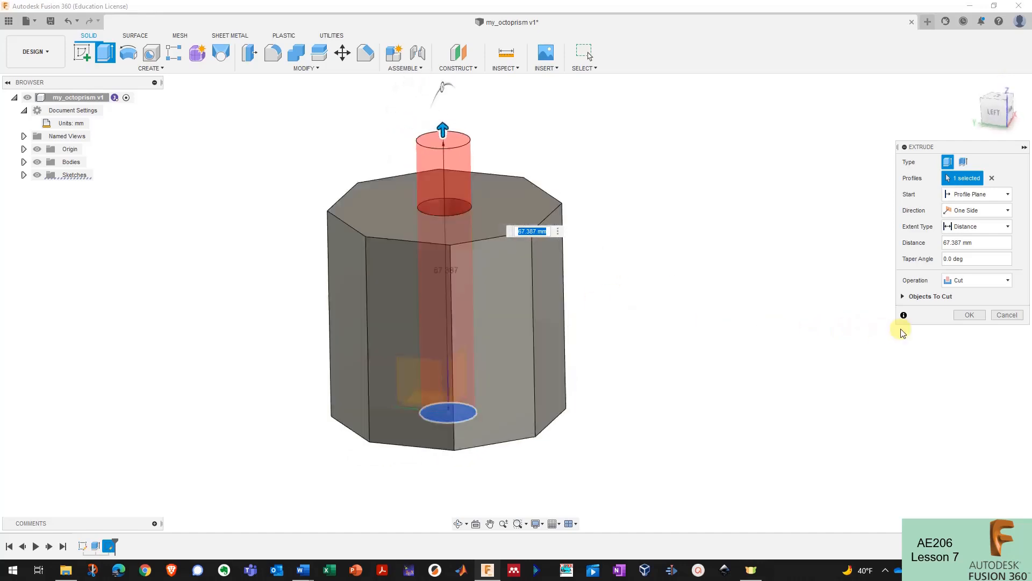
pyautogui.click(968, 318)
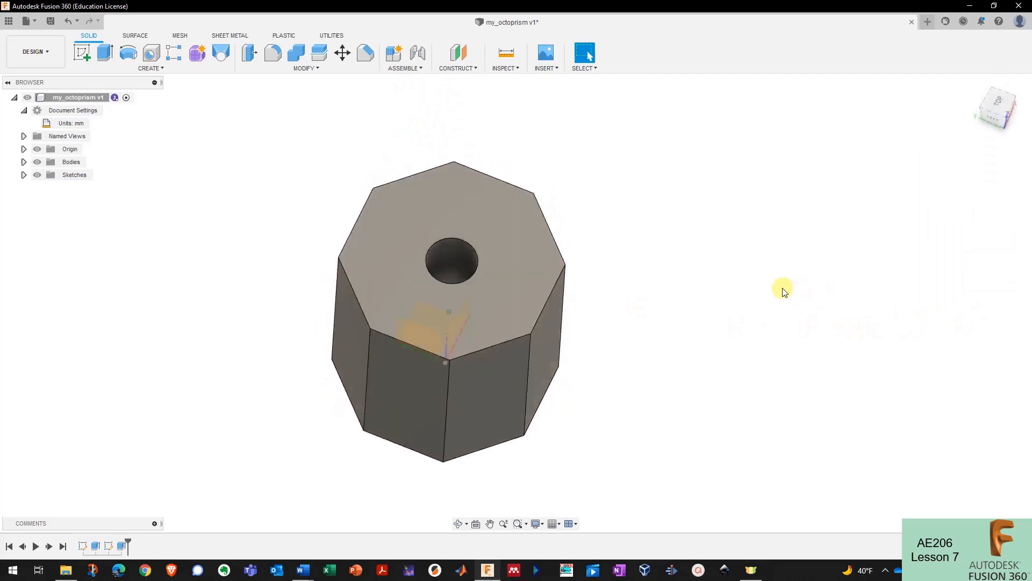
# - Orbit around the prism to inspect the new 12.70 mm through-hole, then bring up the Modify operations list
pyautogui.keyDown('shift'); pyautogui.moveTo(758, 295); pyautogui.dragTo(709, 284, button='middle'); pyautogui.keyUp('shift')
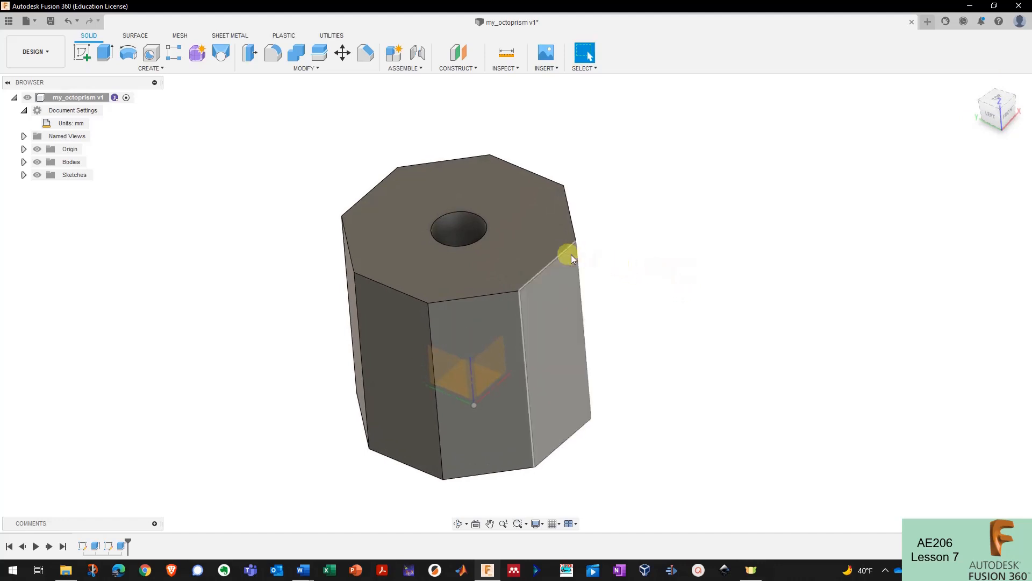
pyautogui.moveTo(571, 254)
pyautogui.keyDown('shift'); pyautogui.mouseDown(button='middle')
pyautogui.moveTo(525, 249)
pyautogui.moveTo(548, 249)
pyautogui.moveTo(477, 221)
pyautogui.moveTo(609, 227)
pyautogui.moveTo(595, 233)
pyautogui.moveTo(597, 247)
pyautogui.moveTo(638, 276)
pyautogui.moveTo(627, 258)
pyautogui.moveTo(588, 247)
pyautogui.mouseUp(button='middle'); pyautogui.keyUp('shift')
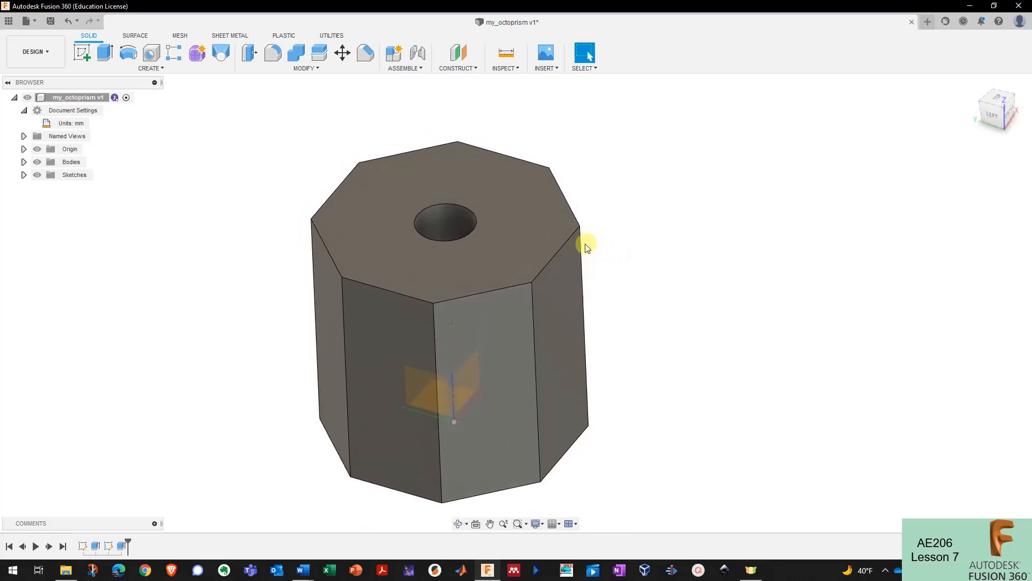
pyautogui.moveTo(651, 252)
pyautogui.keyDown('shift'); pyautogui.mouseDown(button='middle')
pyautogui.moveTo(597, 249)
pyautogui.moveTo(607, 252)
pyautogui.moveTo(585, 231)
pyautogui.moveTo(591, 208)
pyautogui.moveTo(385, 103)
pyautogui.mouseUp(button='middle'); pyautogui.keyUp('shift')
pyautogui.click(310, 69)
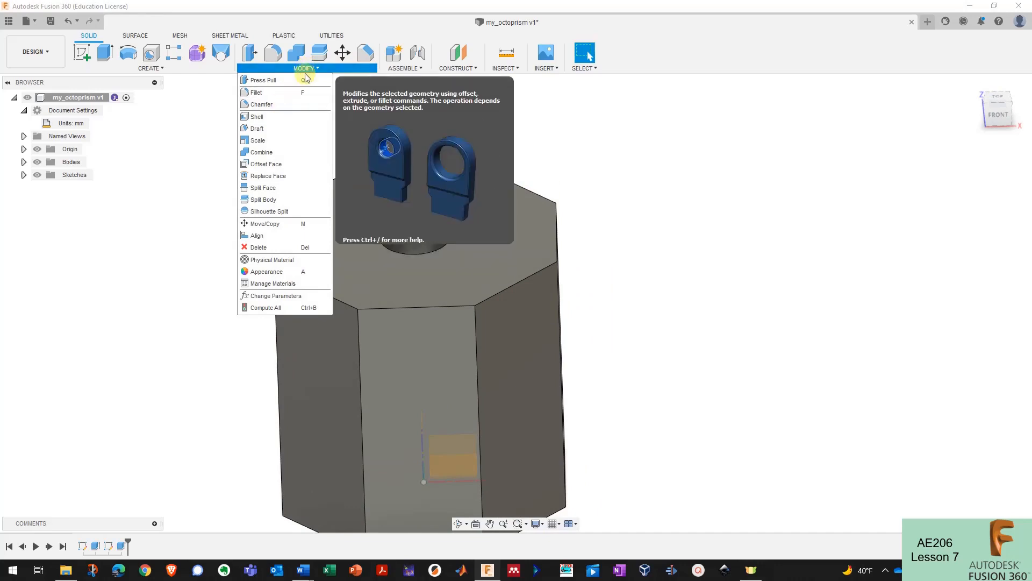
# - Try chamfering a single top edge at sizes from about 1.2 to 14.7 mm, then abandon it
pyautogui.click(310, 68)
pyautogui.click(366, 54)
pyautogui.keyDown('shift'); pyautogui.moveTo(516, 124); pyautogui.dragTo(507, 206, button='middle'); pyautogui.keyUp('shift')
pyautogui.click(536, 220)
pyautogui.moveTo(491, 200); pyautogui.dragTo(450, 253)
pyautogui.keyDown('shift'); pyautogui.moveTo(449, 253); pyautogui.dragTo(480, 228, button='middle'); pyautogui.keyUp('shift')
pyautogui.moveTo(462, 228)
pyautogui.mouseDown()
pyautogui.moveTo(493, 189)
pyautogui.moveTo(456, 231)
pyautogui.mouseUp()
pyautogui.keyDown('shift'); pyautogui.moveTo(456, 232); pyautogui.dragTo(505, 226, button='middle'); pyautogui.keyUp('shift')
pyautogui.scroll(3, 505, 225)
pyautogui.moveTo(444, 199); pyautogui.dragTo(459, 185)
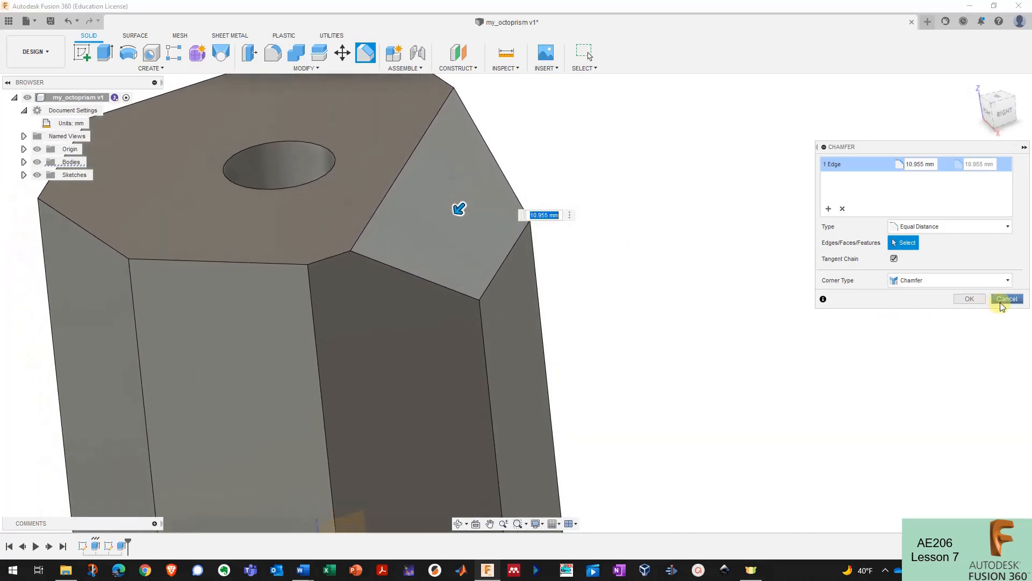
pyautogui.click(1005, 299)
# - Try rounding a top edge with a roughly 13.5 mm fillet, then abandon it
pyautogui.click(273, 52)
pyautogui.click(499, 167)
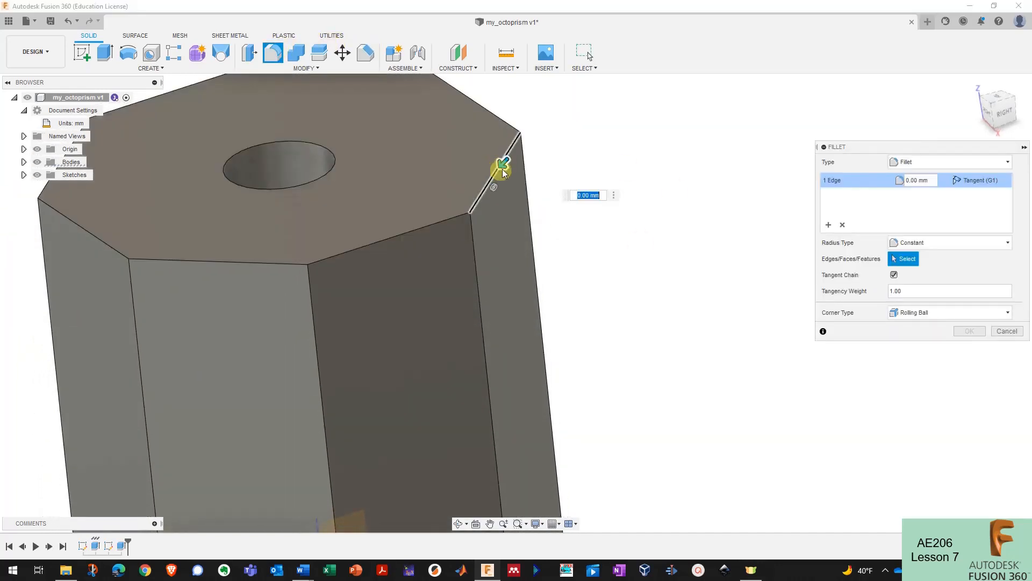
pyautogui.moveTo(500, 166); pyautogui.dragTo(472, 195)
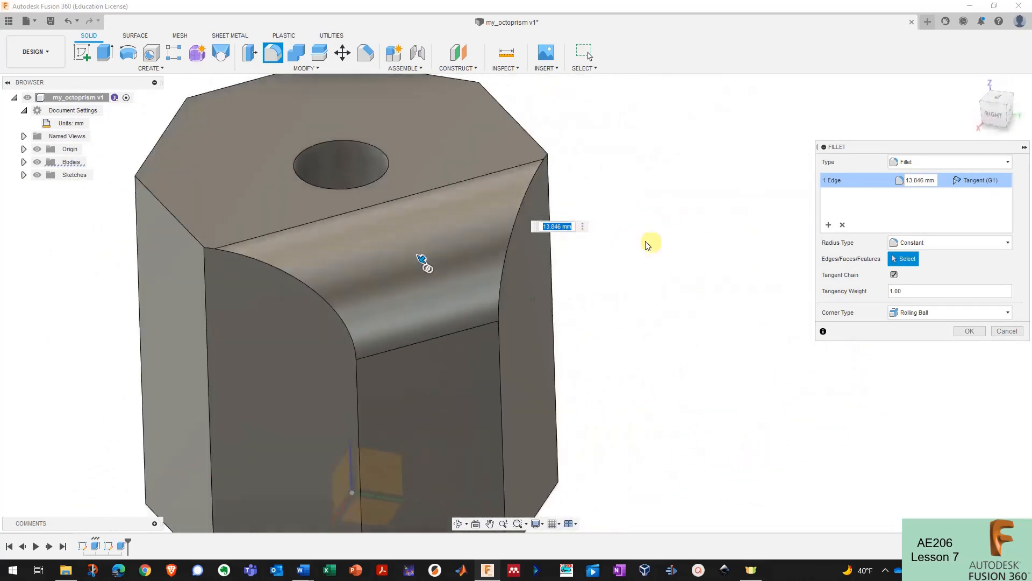
pyautogui.click(1004, 329)
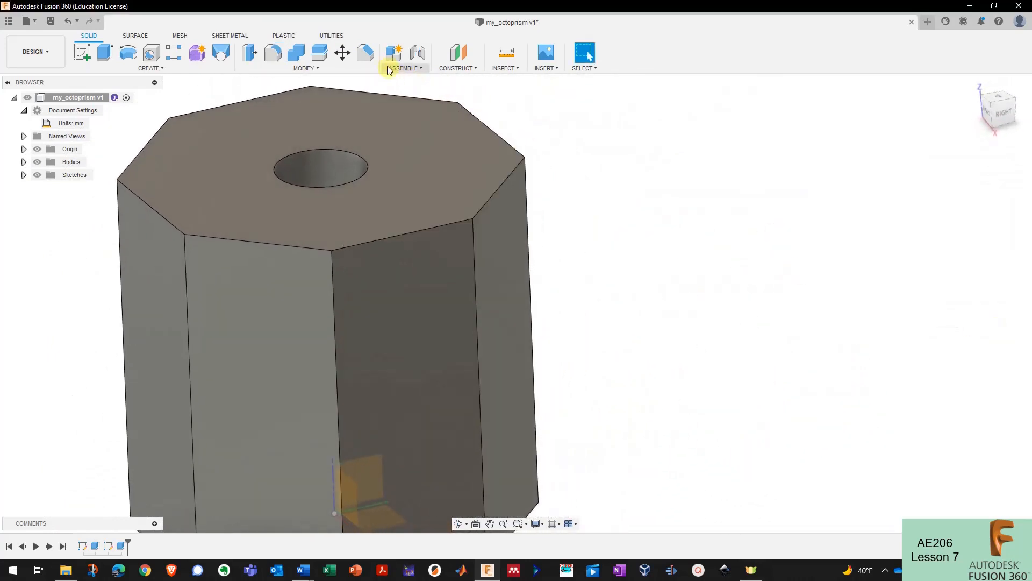
# - Start a new chamfer and select all eight top edges of the octagonal prism
pyautogui.click(365, 52)
pyautogui.click(502, 173)
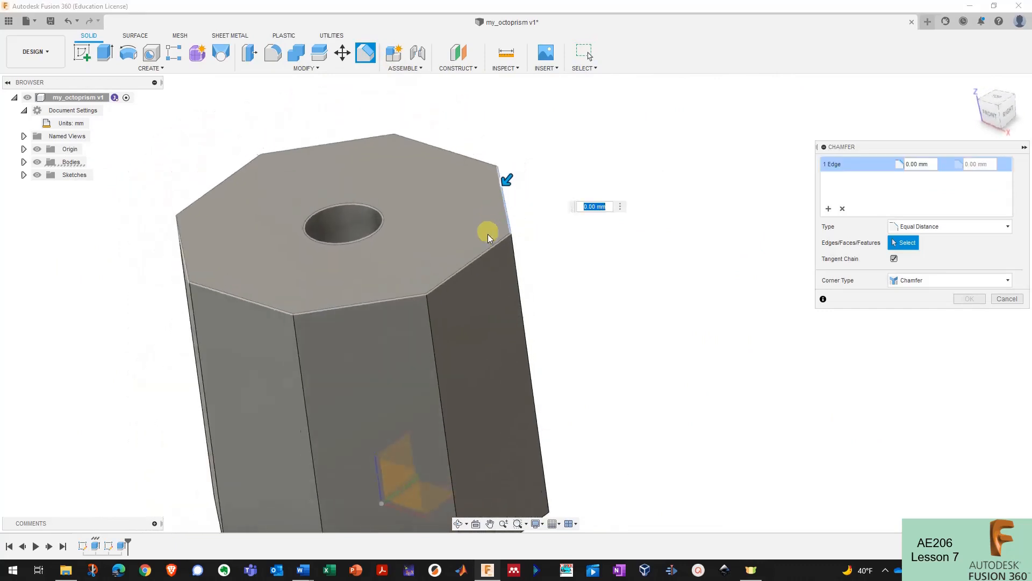
pyautogui.click(486, 247)
pyautogui.click(478, 232)
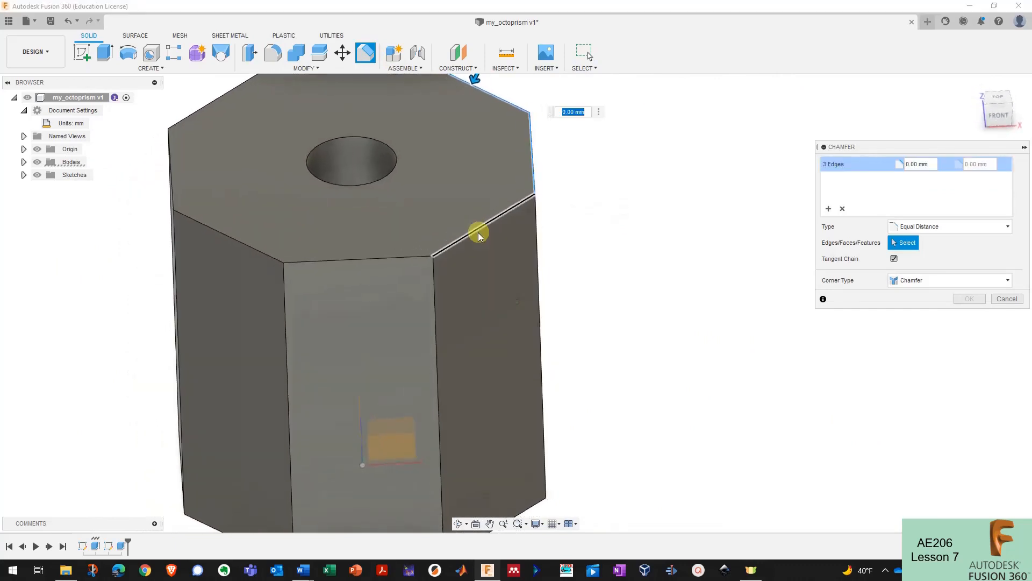
pyautogui.click(469, 251)
pyautogui.click(469, 246)
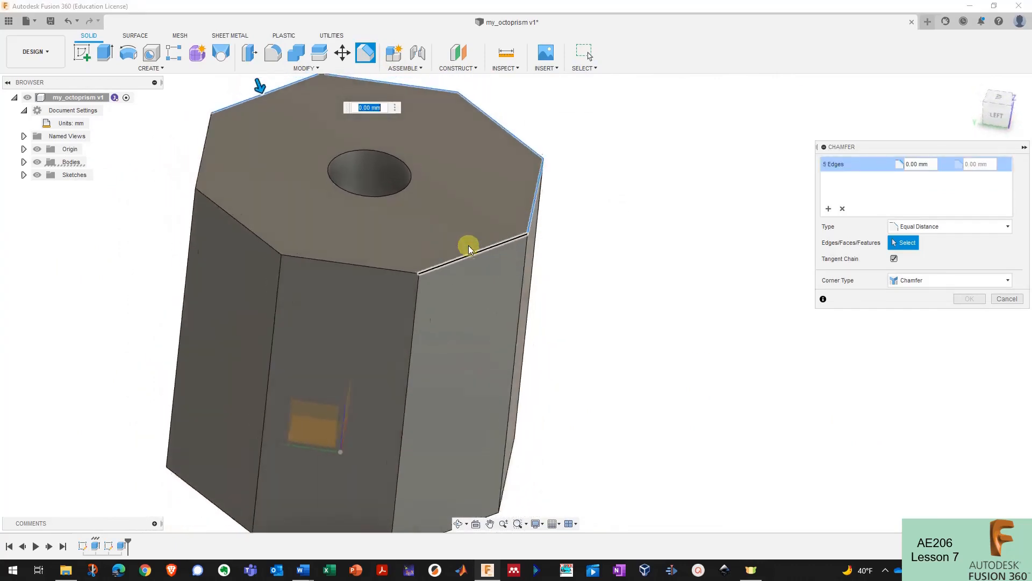
pyautogui.click(458, 304)
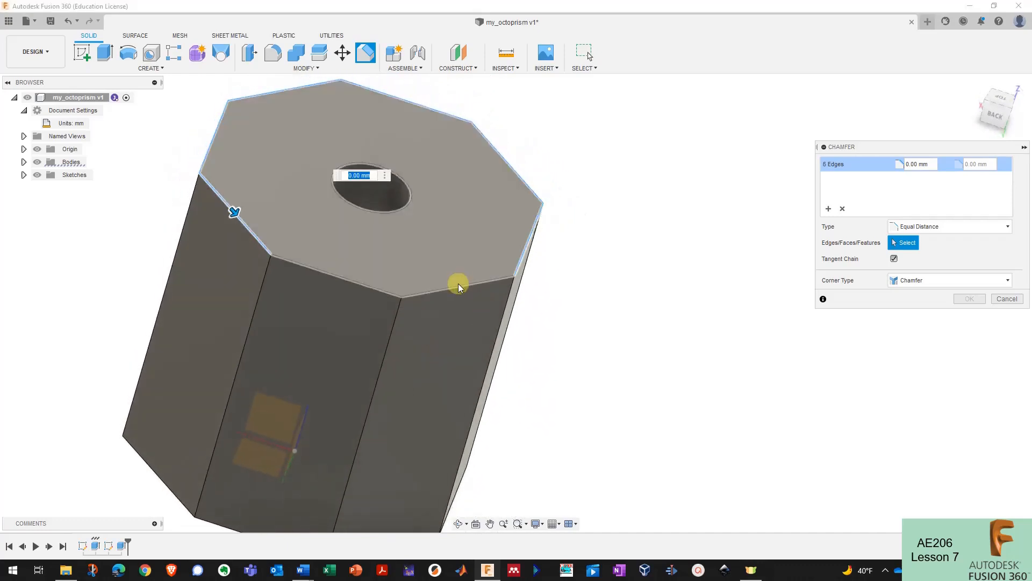
pyautogui.click(458, 284)
pyautogui.click(373, 287)
# - Adjust the equal-distance chamfer depth through about 10.5–12.6 mm, settling on 8.582 mm
pyautogui.keyDown('shift'); pyautogui.moveTo(373, 288); pyautogui.dragTo(588, 260, button='middle'); pyautogui.keyUp('shift')
pyautogui.moveTo(588, 261); pyautogui.dragTo(544, 266)
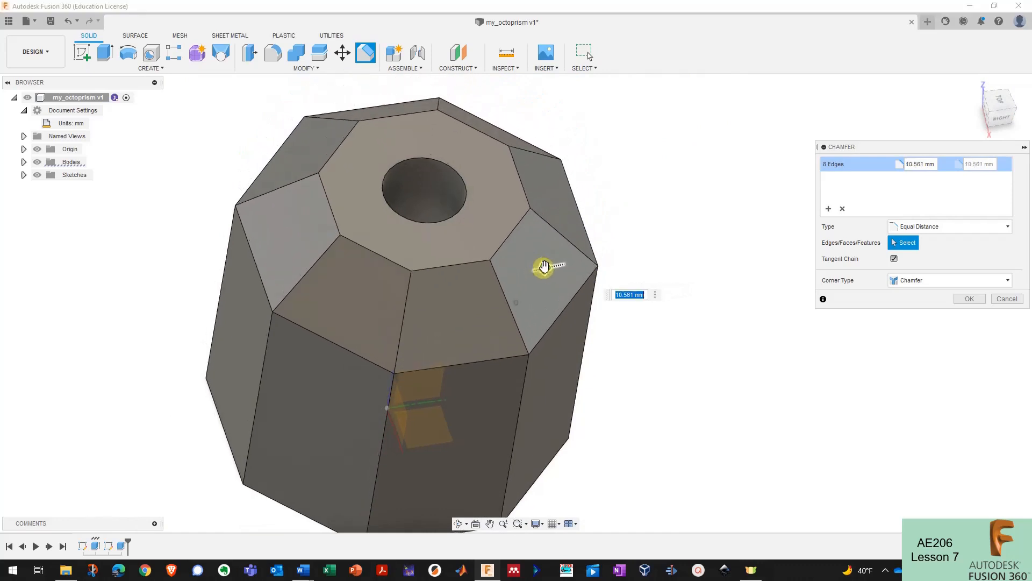
pyautogui.moveTo(544, 266)
pyautogui.keyDown('shift'); pyautogui.mouseDown(button='middle')
pyautogui.moveTo(555, 260)
pyautogui.moveTo(553, 270)
pyautogui.mouseUp(button='middle'); pyautogui.keyUp('shift')
pyautogui.moveTo(553, 272); pyautogui.dragTo(508, 277)
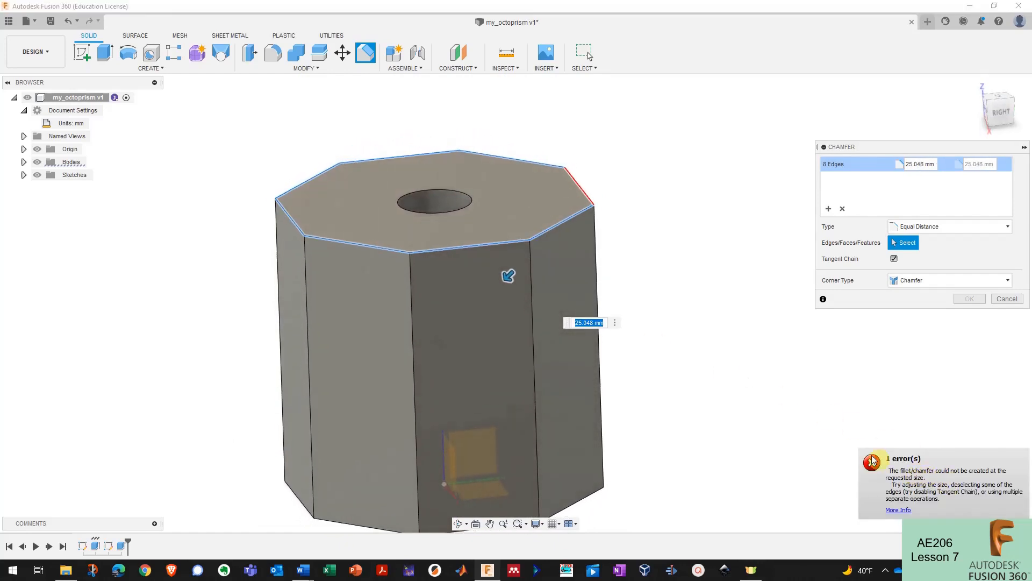
pyautogui.moveTo(512, 281); pyautogui.dragTo(540, 260)
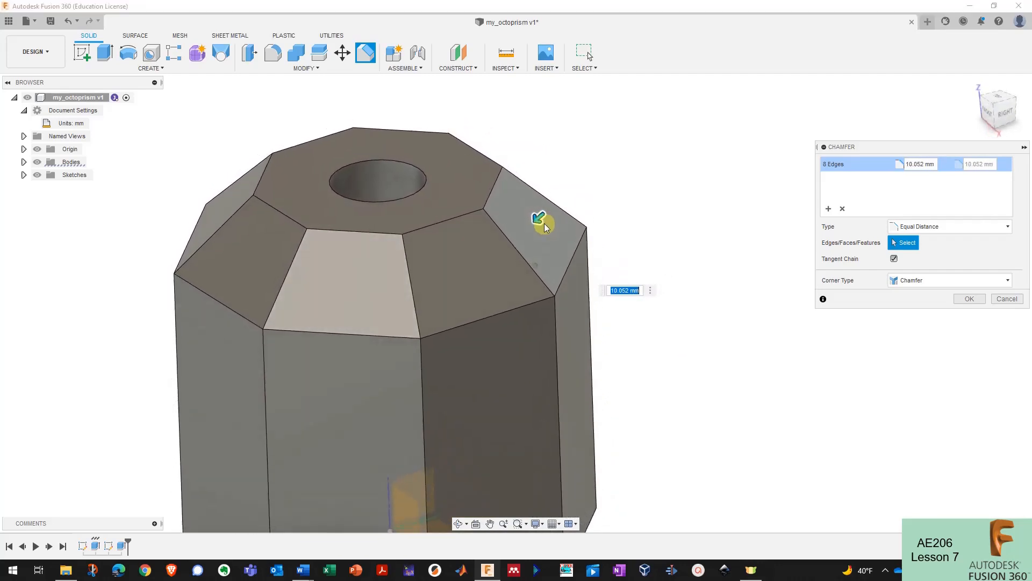
pyautogui.keyDown('shift'); pyautogui.moveTo(544, 225); pyautogui.dragTo(541, 222, button='middle'); pyautogui.keyUp('shift')
pyautogui.moveTo(541, 222); pyautogui.dragTo(548, 213)
pyautogui.keyDown('shift'); pyautogui.moveTo(657, 241); pyautogui.dragTo(905, 242, button='middle'); pyautogui.keyUp('shift')
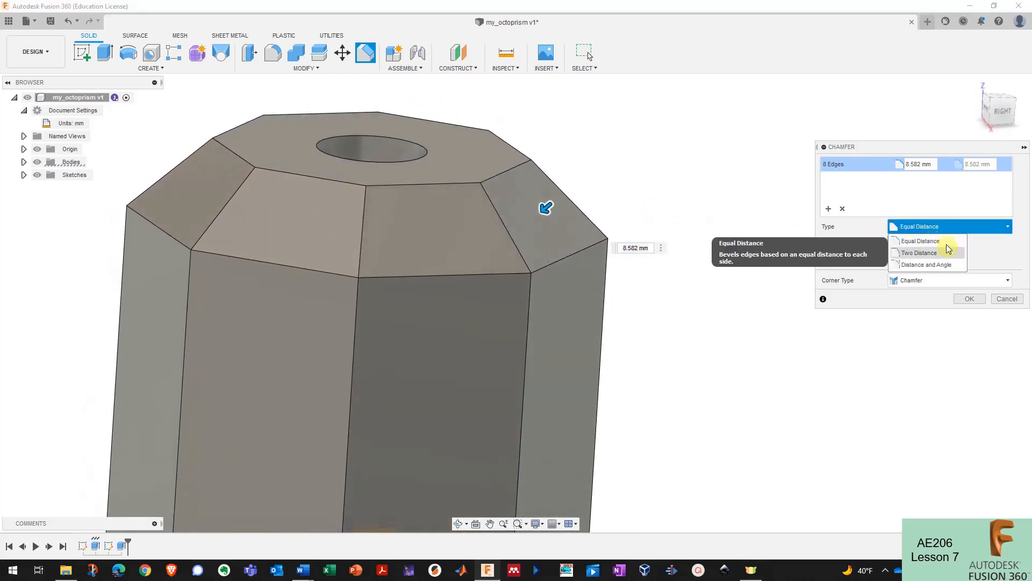
# - Switch the chamfer to Two Distance and try distances, ending at 6.794 mm and 13.677 mm
pyautogui.click(949, 256)
pyautogui.keyDown('shift'); pyautogui.moveTo(751, 226); pyautogui.dragTo(489, 178, button='middle'); pyautogui.keyUp('shift')
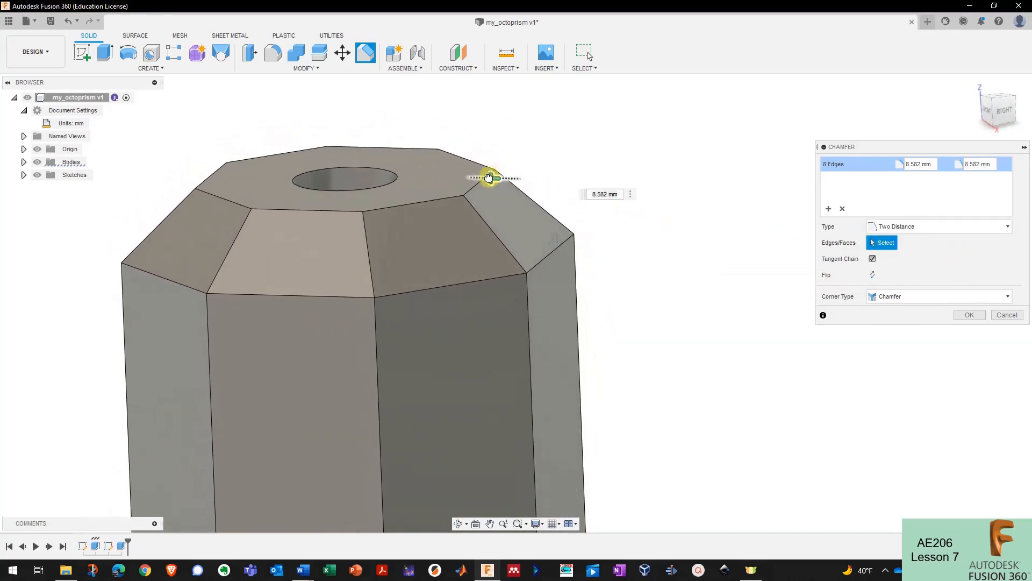
pyautogui.moveTo(526, 183); pyautogui.dragTo(528, 183)
pyautogui.moveTo(556, 236); pyautogui.dragTo(560, 297)
pyautogui.keyDown('shift'); pyautogui.moveTo(569, 255); pyautogui.dragTo(600, 237, button='middle'); pyautogui.keyUp('shift')
pyautogui.moveTo(514, 189); pyautogui.dragTo(492, 197)
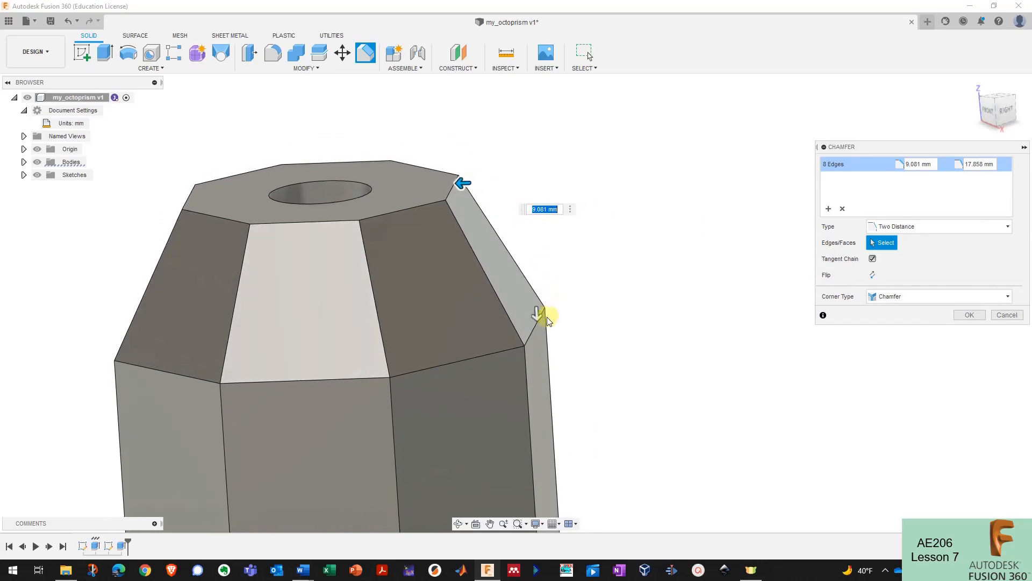
pyautogui.moveTo(540, 302); pyautogui.dragTo(542, 225)
pyautogui.keyDown('shift'); pyautogui.moveTo(547, 205); pyautogui.dragTo(466, 179, button='middle'); pyautogui.keyUp('shift')
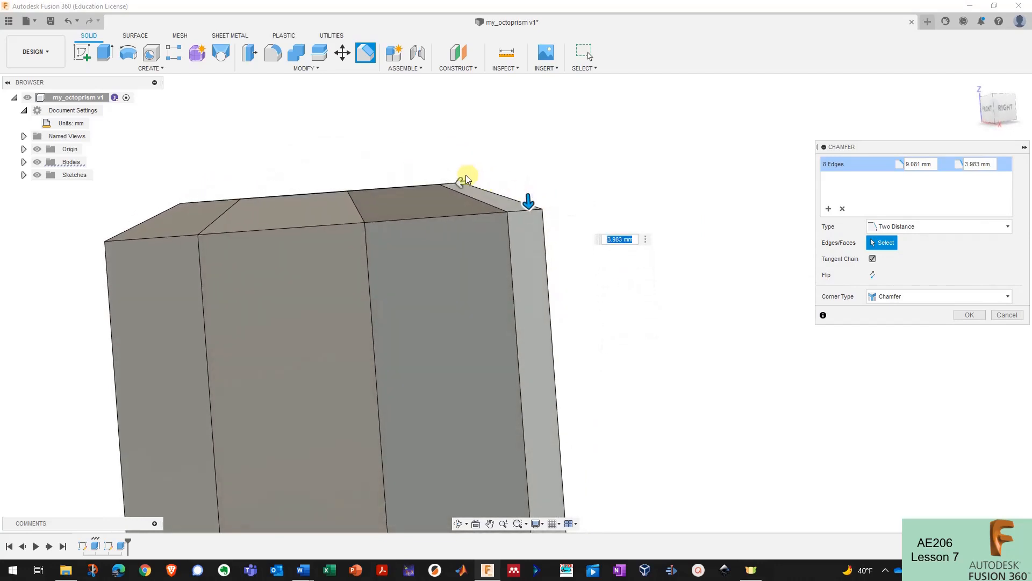
pyautogui.moveTo(531, 223); pyautogui.dragTo(536, 334)
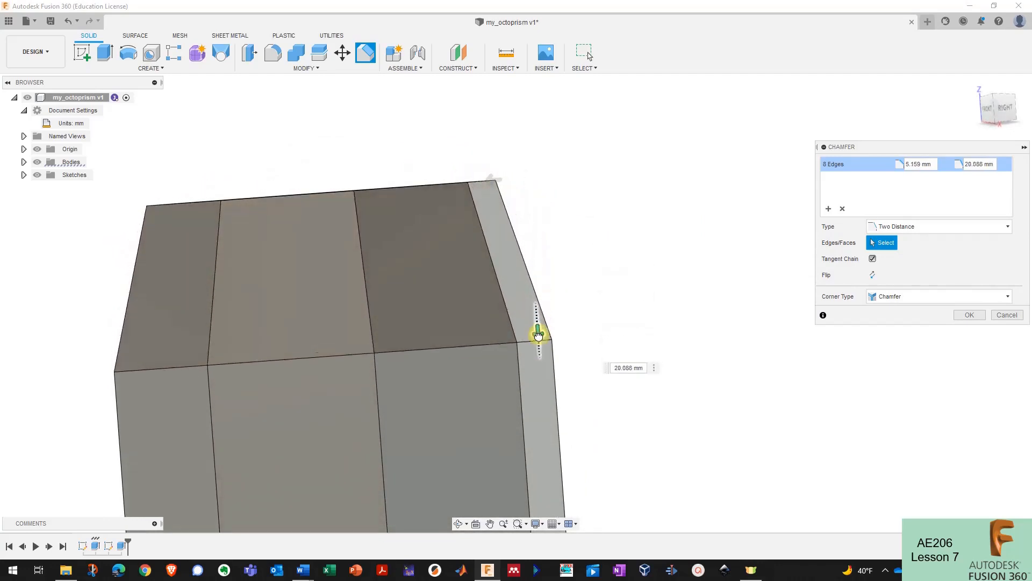
pyautogui.keyDown('shift'); pyautogui.moveTo(536, 334); pyautogui.dragTo(526, 186, button='middle'); pyautogui.keyUp('shift')
pyautogui.click(526, 186)
pyautogui.moveTo(529, 187); pyautogui.dragTo(510, 187)
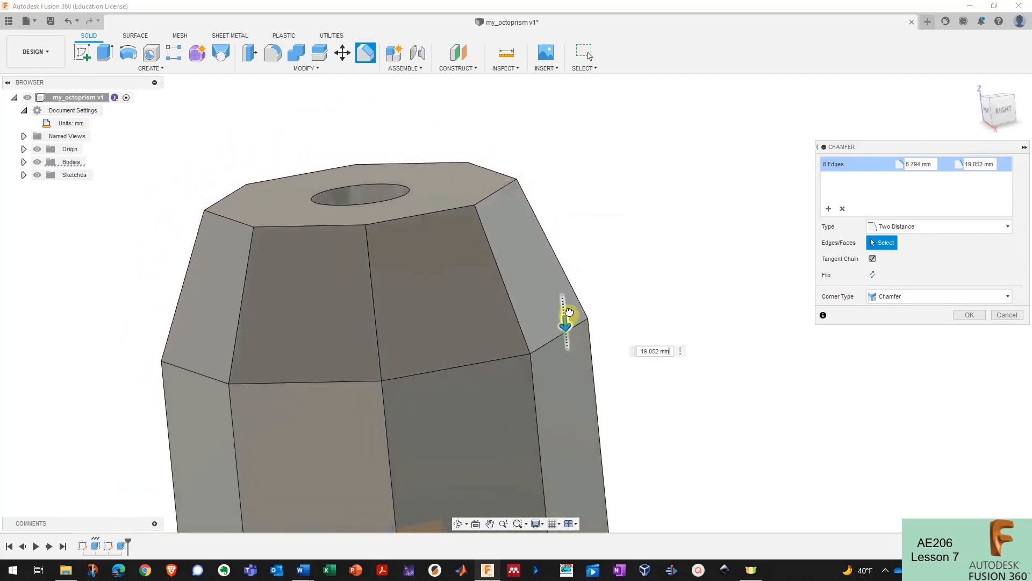
pyautogui.moveTo(569, 312); pyautogui.dragTo(570, 279)
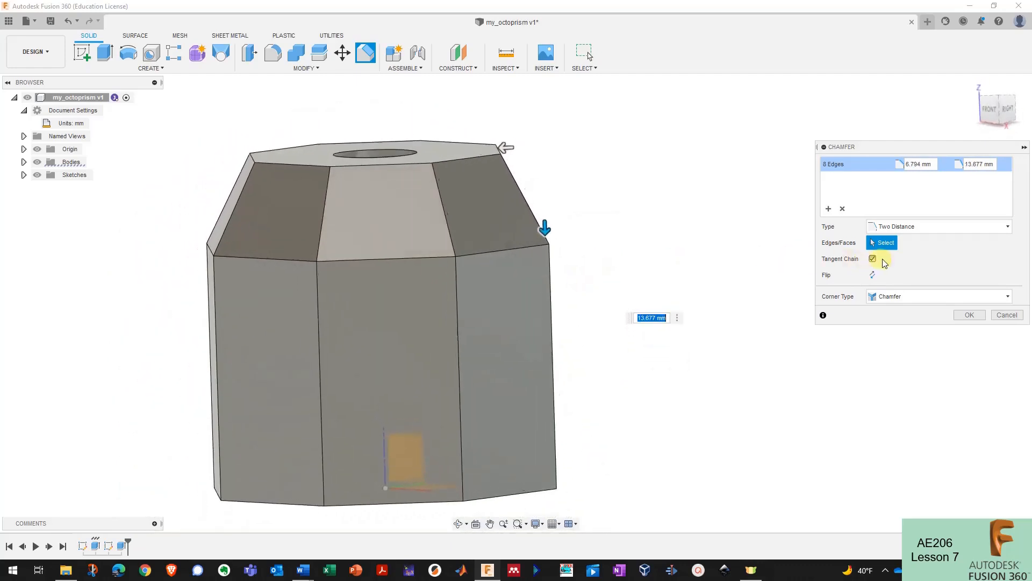
# - Return the chamfer to Equal Distance at 10.38 mm and apply it to the top edges
pyautogui.click(914, 228)
pyautogui.click(899, 241)
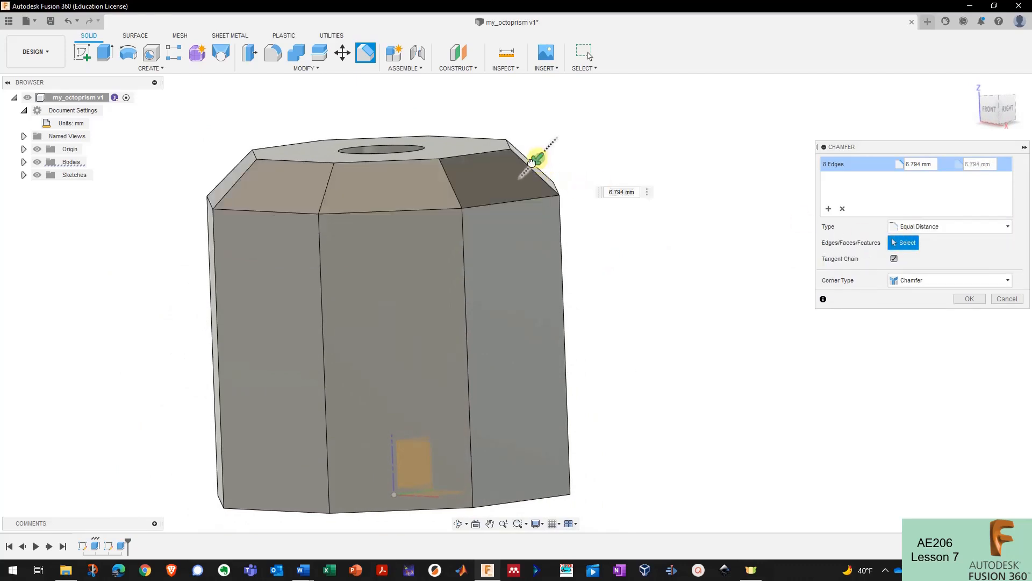
pyautogui.moveTo(522, 170); pyautogui.dragTo(524, 169)
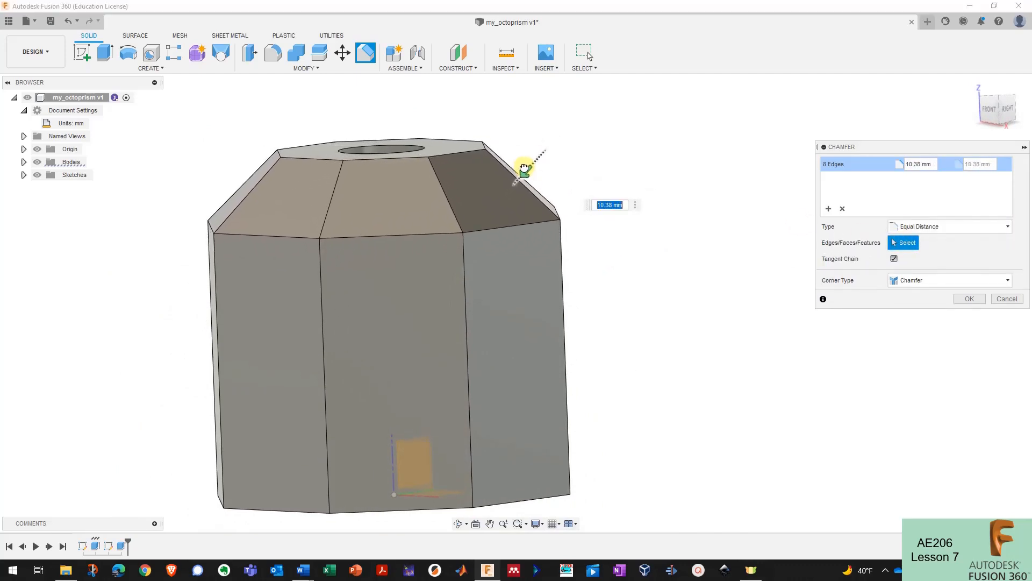
pyautogui.keyDown('shift'); pyautogui.moveTo(564, 187); pyautogui.dragTo(530, 176, button='middle'); pyautogui.keyUp('shift')
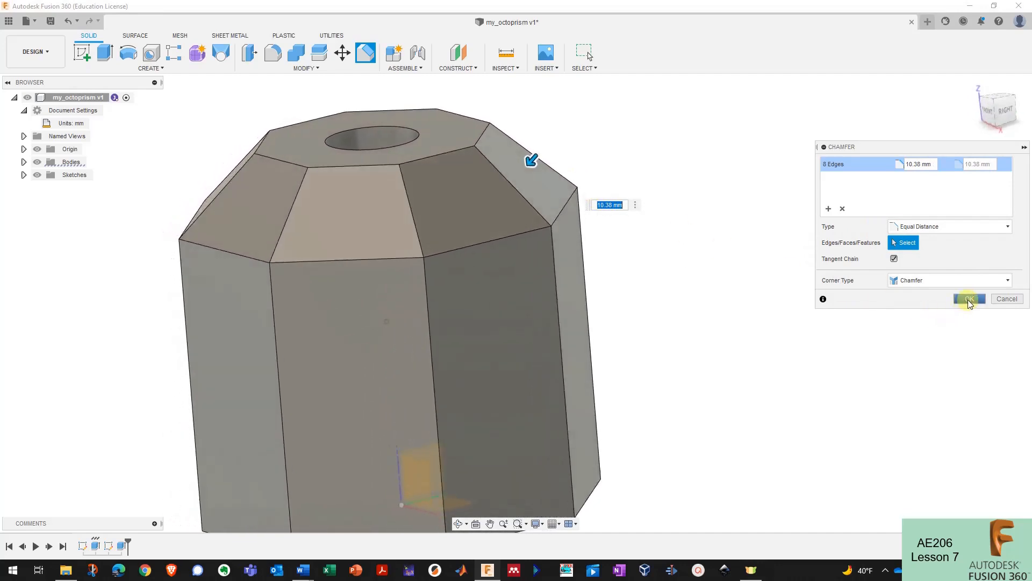
pyautogui.click(968, 299)
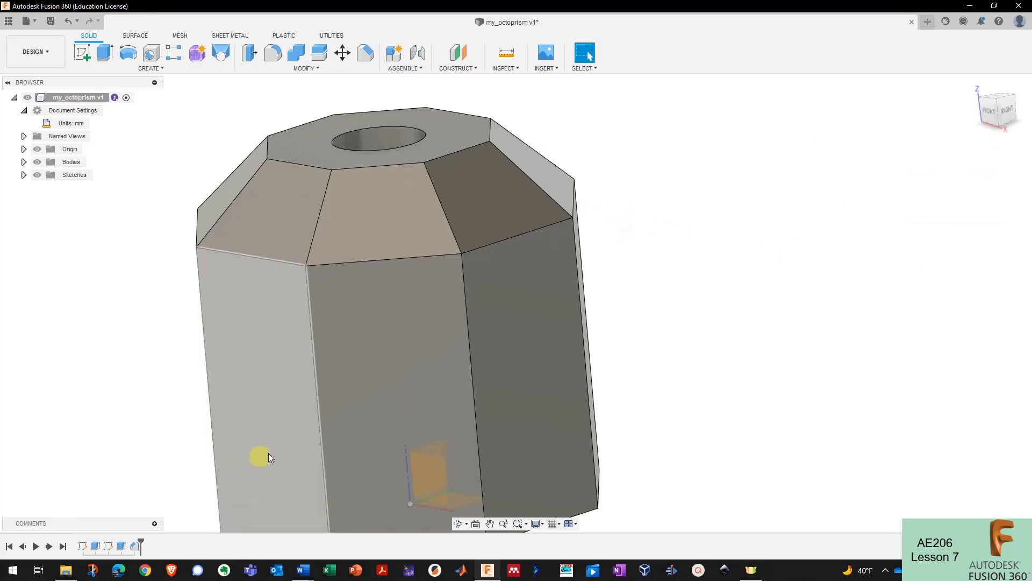
pyautogui.click(137, 545)
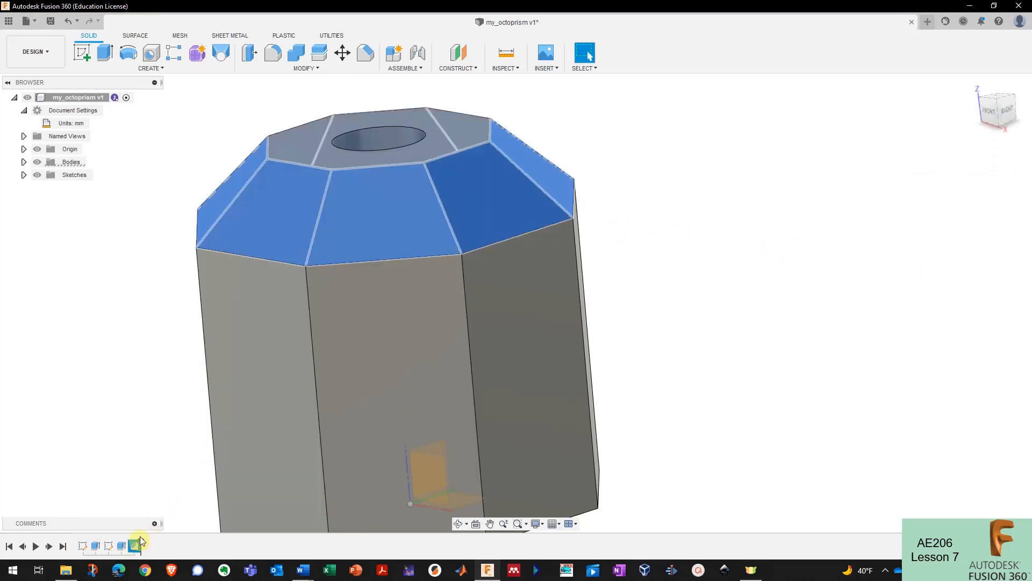
pyautogui.click(156, 461)
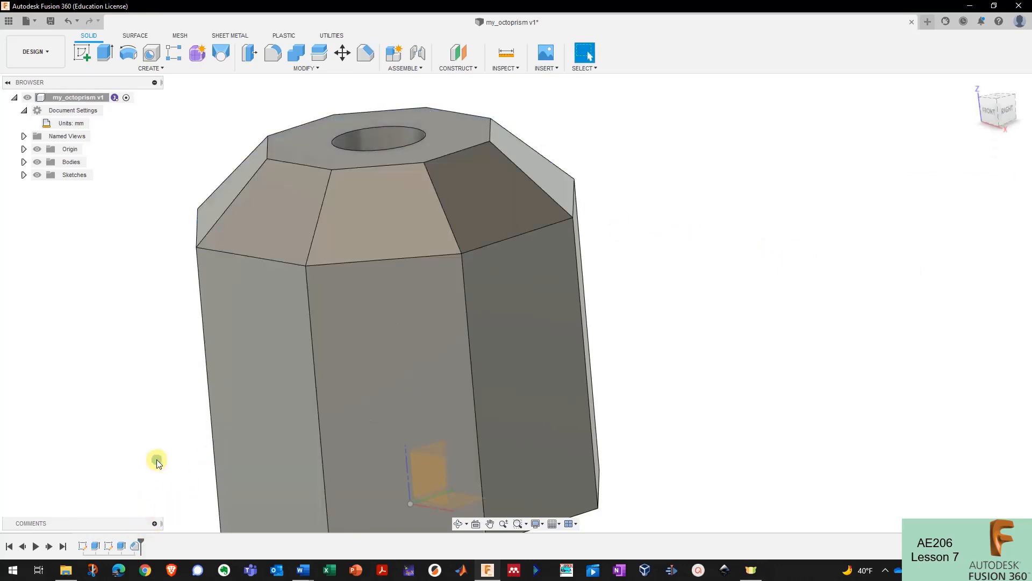
pyautogui.keyDown('shift'); pyautogui.moveTo(157, 459); pyautogui.dragTo(455, 163, button='middle'); pyautogui.keyUp('shift')
pyautogui.scroll(3, 455, 163)
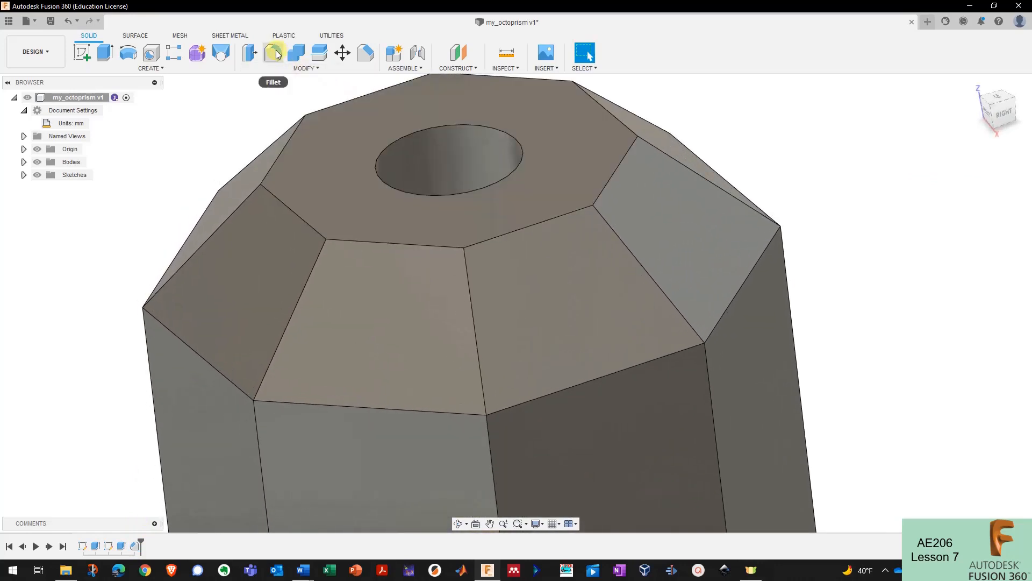
# - Start a fillet on the central hole's top rim with a radius of about 4.3 mm
pyautogui.click(276, 54)
pyautogui.click(404, 137)
pyautogui.keyDown('shift'); pyautogui.moveTo(404, 137); pyautogui.dragTo(387, 144, button='middle'); pyautogui.keyUp('shift')
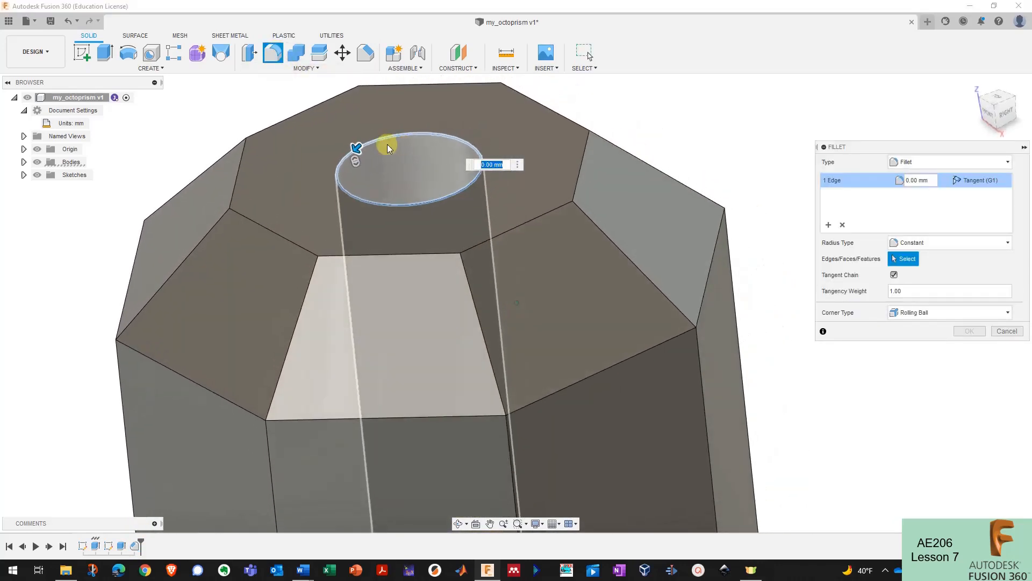
pyautogui.moveTo(345, 155); pyautogui.dragTo(352, 162)
pyautogui.keyDown('shift'); pyautogui.moveTo(351, 162); pyautogui.dragTo(334, 178, button='middle'); pyautogui.keyUp('shift')
pyautogui.moveTo(334, 177)
pyautogui.mouseDown()
pyautogui.moveTo(325, 194)
pyautogui.moveTo(299, 180)
pyautogui.moveTo(316, 168)
pyautogui.mouseUp()
pyautogui.scroll(3, 362, 166)
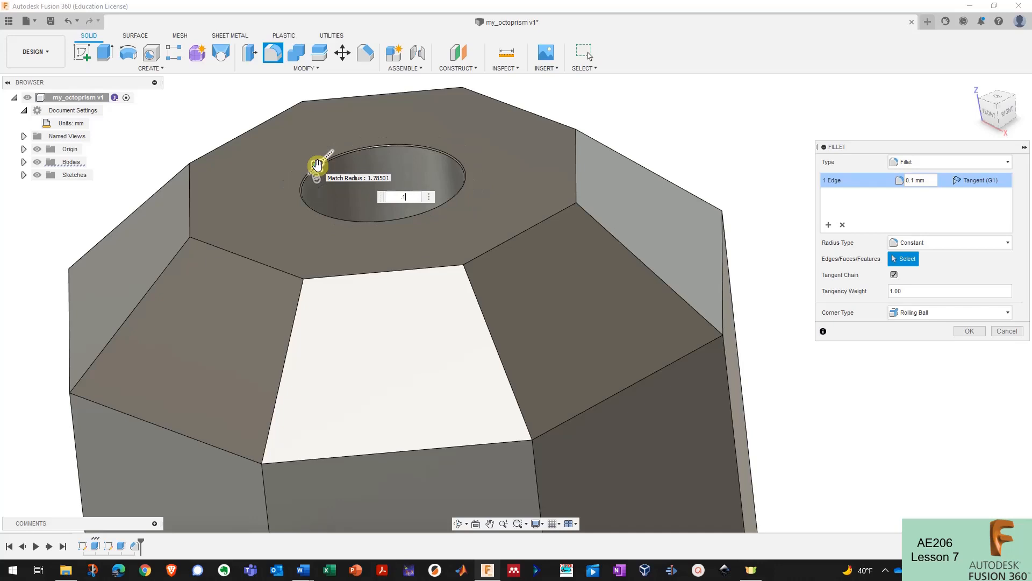
pyautogui.scroll(5, 323, 164)
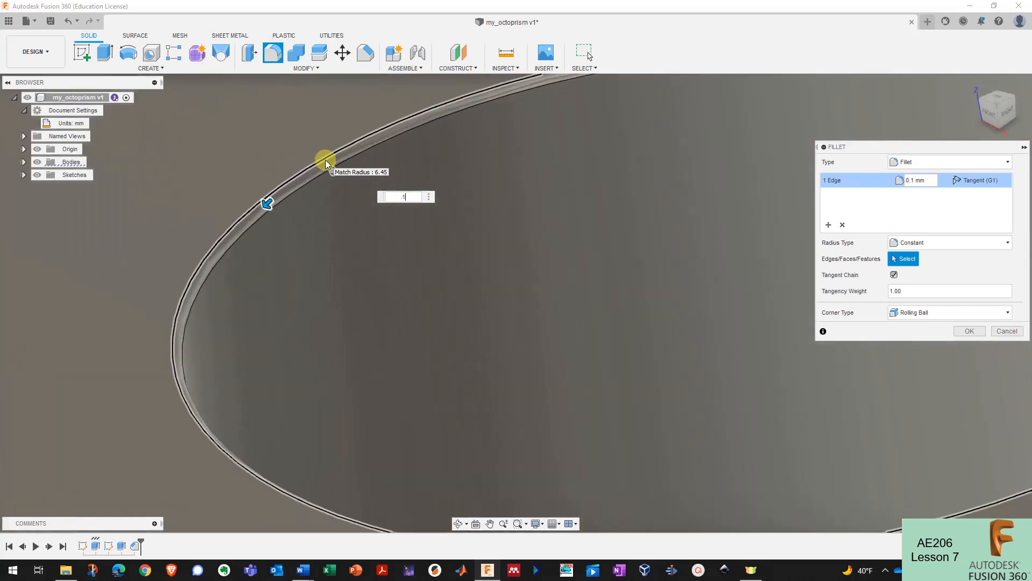
pyautogui.scroll(-4, 322, 164)
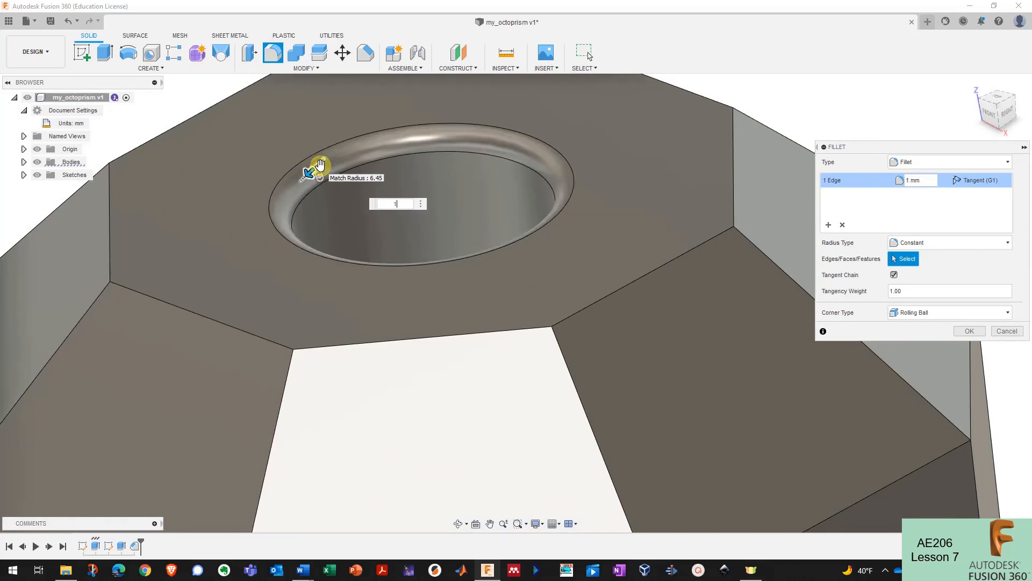
pyautogui.scroll(-4, 378, 219)
pyautogui.keyDown('shift'); pyautogui.moveTo(377, 220); pyautogui.dragTo(354, 204, button='middle'); pyautogui.keyUp('shift')
# - Settle the hole-rim fillet radius at 4.722 mm and apply it
pyautogui.moveTo(360, 189); pyautogui.dragTo(317, 221)
pyautogui.scroll(-3, 322, 225)
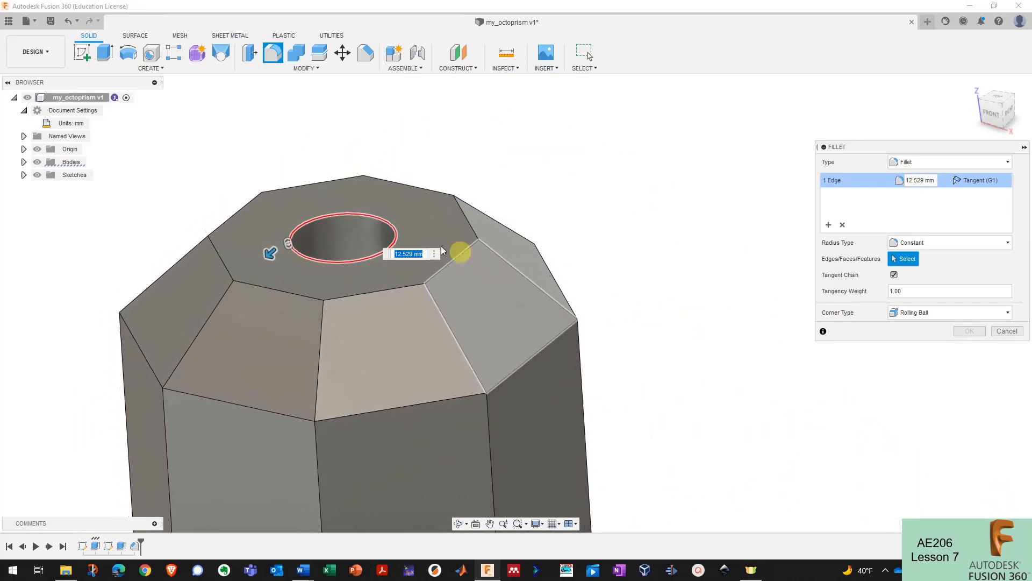
pyautogui.scroll(2, 350, 252)
pyautogui.moveTo(311, 241); pyautogui.dragTo(331, 214)
pyautogui.keyDown('shift'); pyautogui.moveTo(331, 214); pyautogui.dragTo(461, 196, button='middle'); pyautogui.keyUp('shift')
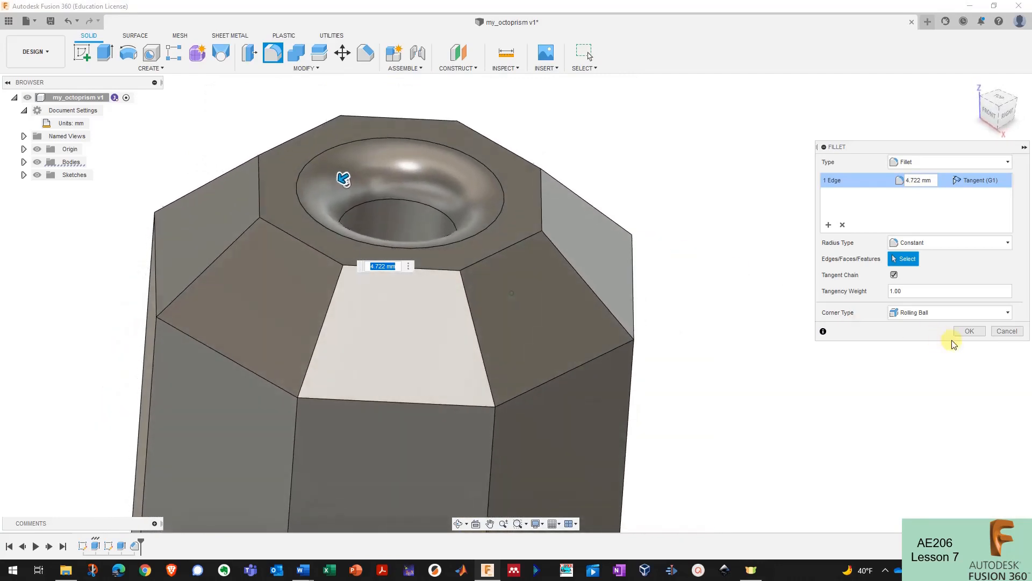
pyautogui.click(974, 334)
pyautogui.keyDown('shift'); pyautogui.moveTo(634, 239); pyautogui.dragTo(623, 253, button='middle'); pyautogui.keyUp('shift')
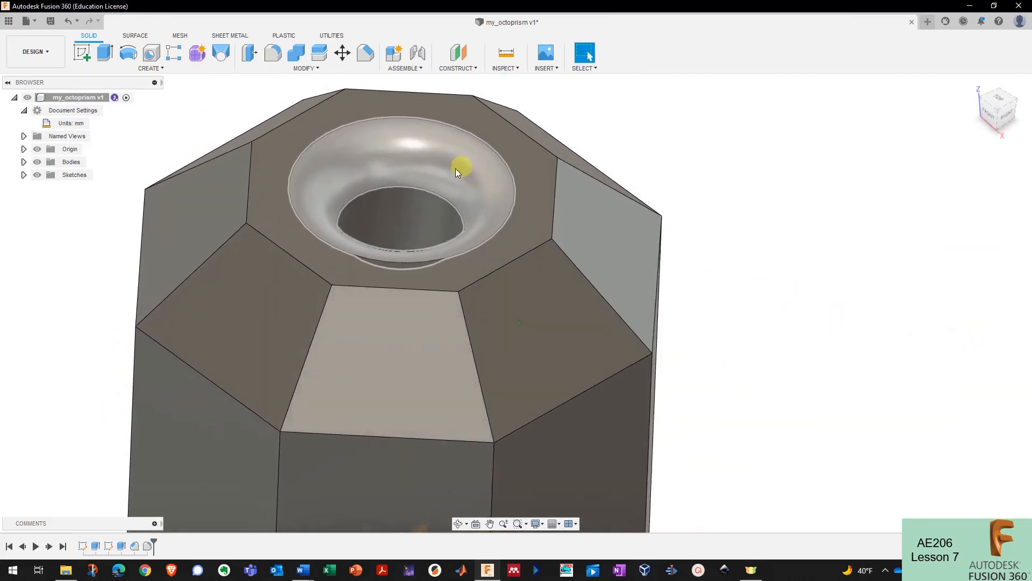
pyautogui.keyDown('shift'); pyautogui.moveTo(455, 169); pyautogui.dragTo(456, 178, button='middle'); pyautogui.keyUp('shift')
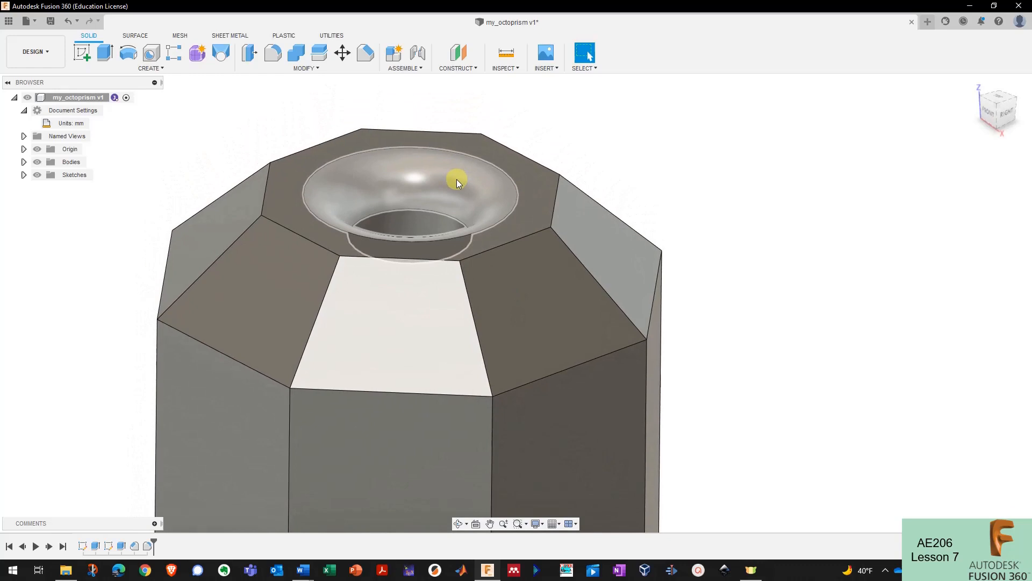
# - Begin a sketch on the front-right face, look around the prism, then cancel it with Esc
pyautogui.scroll(-3, 454, 181)
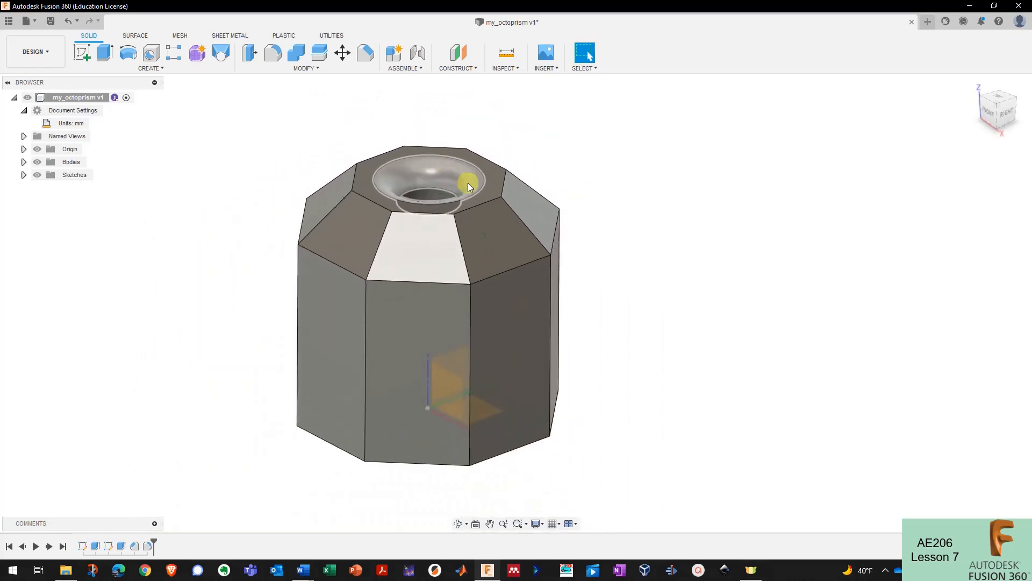
pyautogui.keyDown('shift'); pyautogui.moveTo(468, 183); pyautogui.dragTo(594, 222, button='middle'); pyautogui.keyUp('shift')
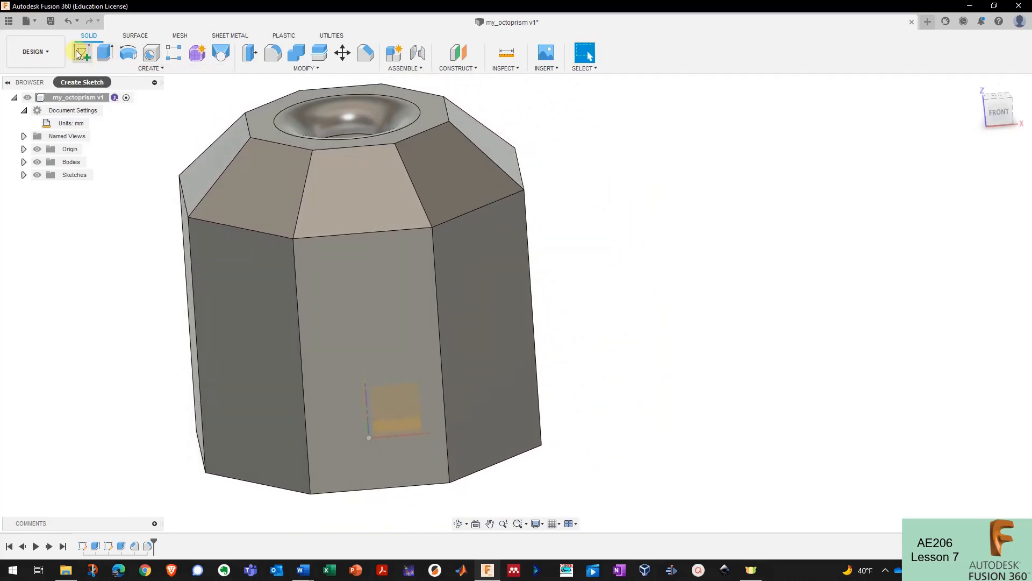
pyautogui.click(461, 279)
pyautogui.keyDown('shift'); pyautogui.moveTo(443, 284); pyautogui.dragTo(469, 205, button='middle'); pyautogui.keyUp('shift')
pyautogui.keyDown('shift'); pyautogui.moveTo(429, 220); pyautogui.dragTo(555, 176, button='middle'); pyautogui.keyUp('shift')
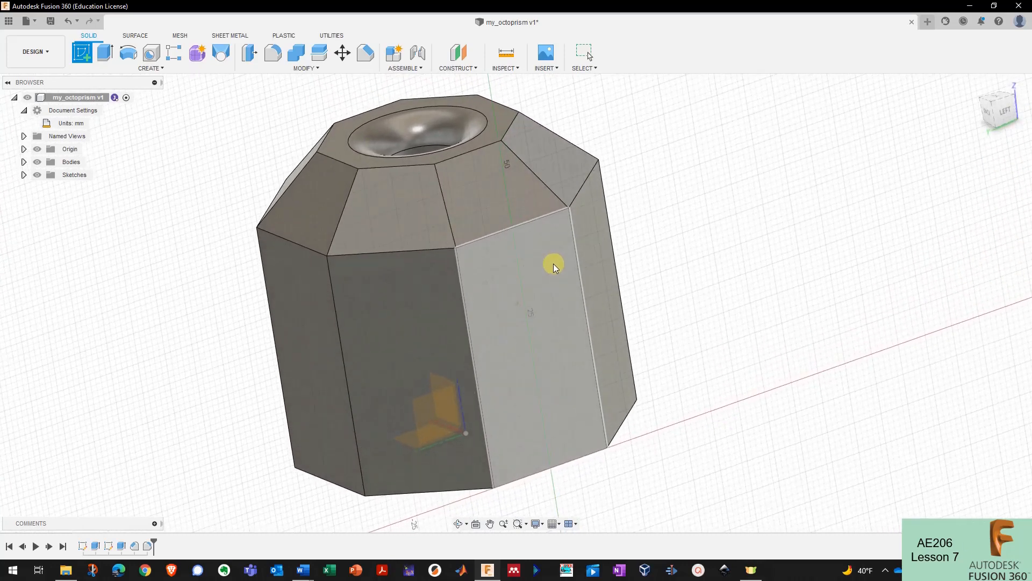
pyautogui.press('Escape')
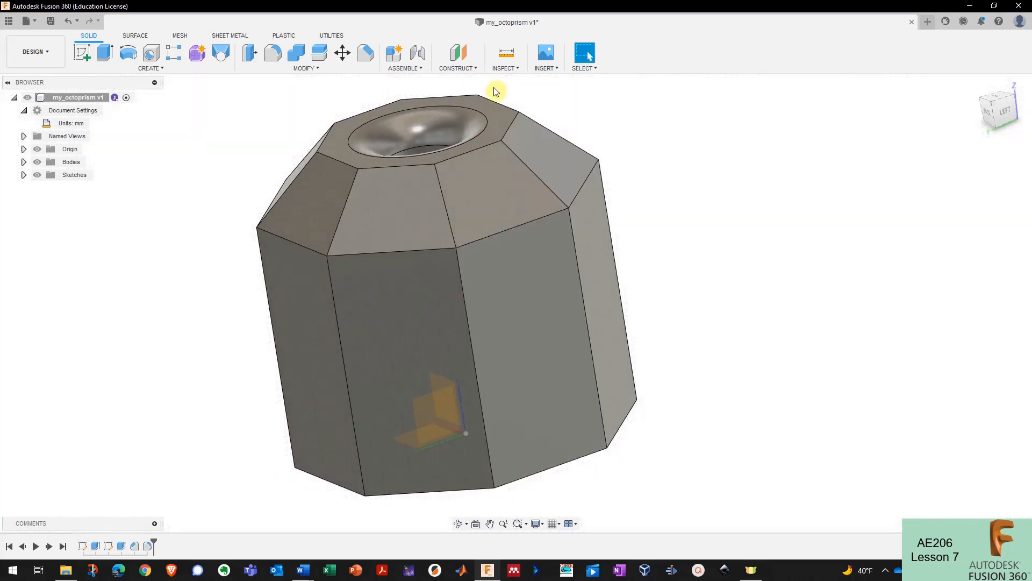
pyautogui.click(462, 59)
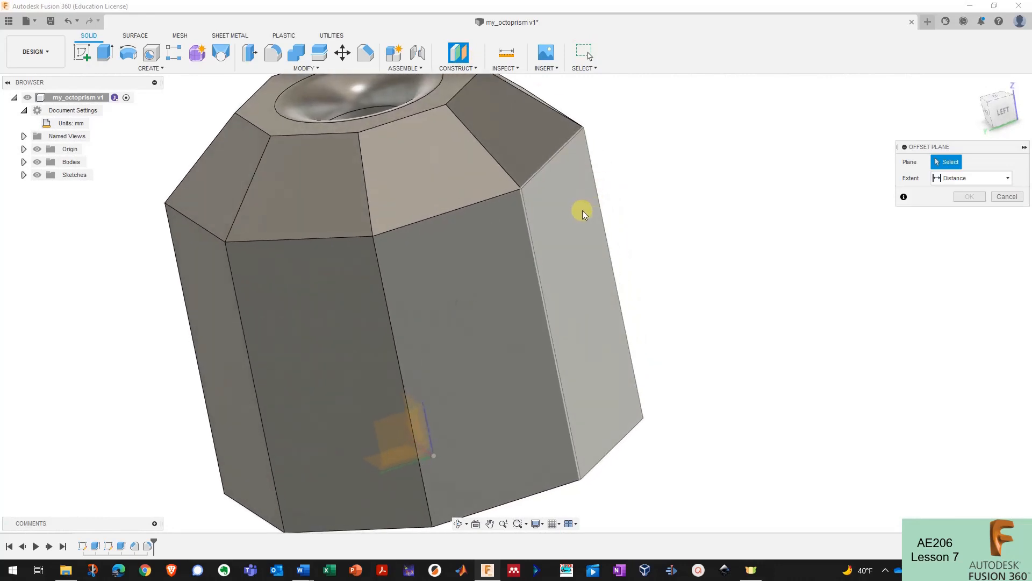
pyautogui.click(581, 207)
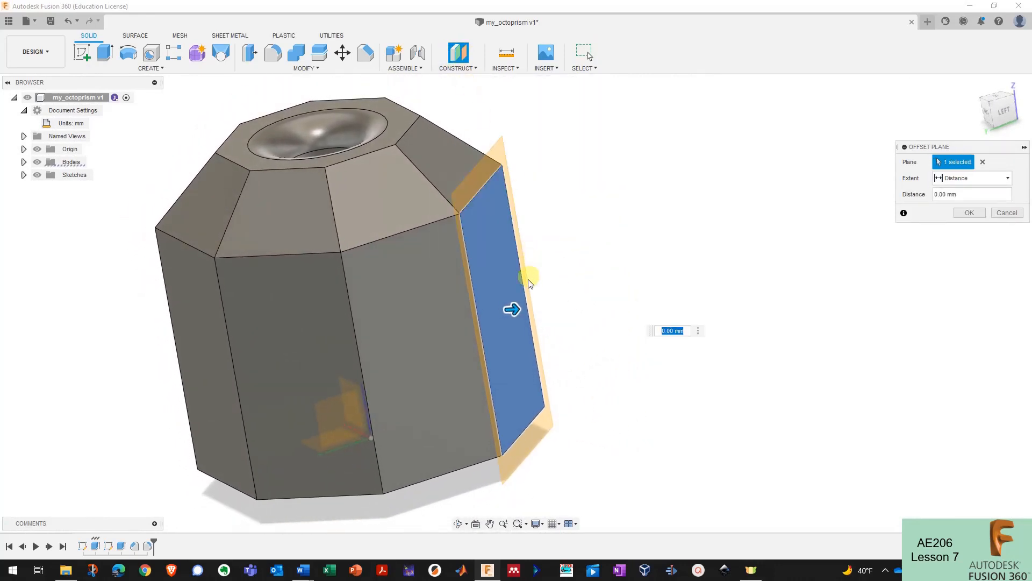
pyautogui.moveTo(512, 309); pyautogui.dragTo(632, 311)
pyautogui.moveTo(653, 312)
pyautogui.keyDown('shift'); pyautogui.mouseDown(button='middle')
pyautogui.moveTo(693, 325)
pyautogui.moveTo(645, 294)
pyautogui.mouseUp(button='middle'); pyautogui.keyUp('shift')
pyautogui.click(973, 214)
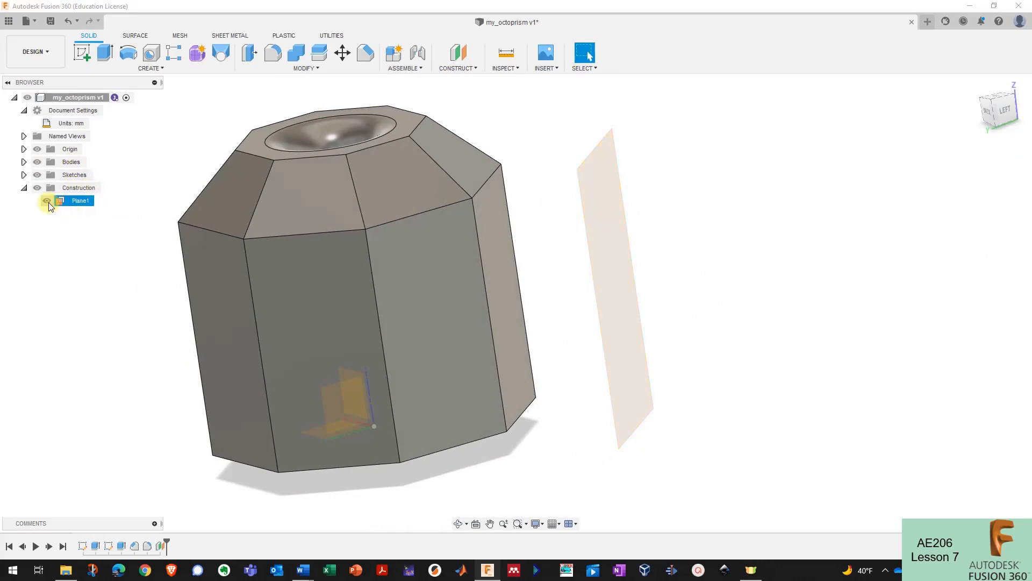
pyautogui.click(47, 201)
pyautogui.click(48, 201)
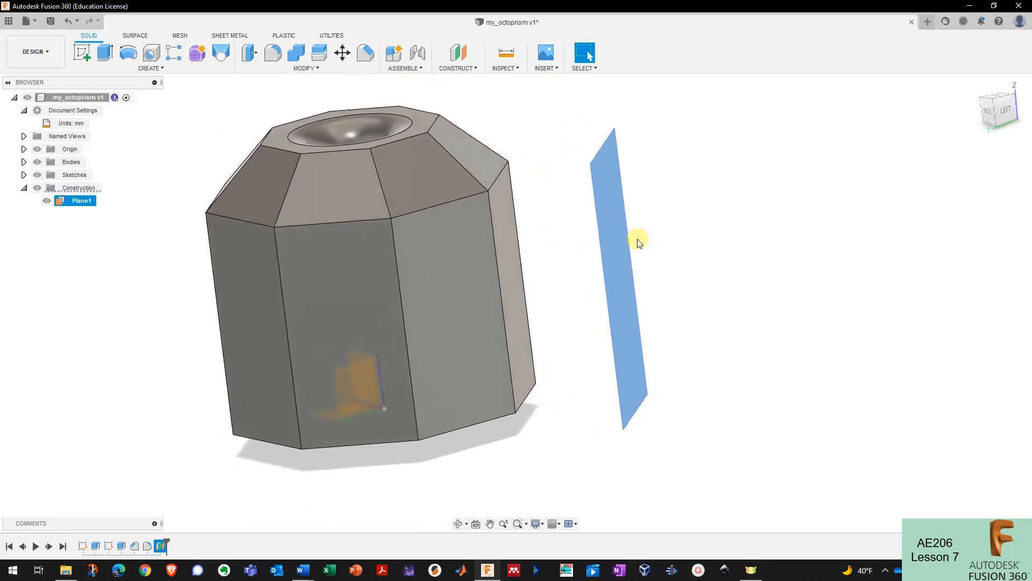
pyautogui.click(90, 222)
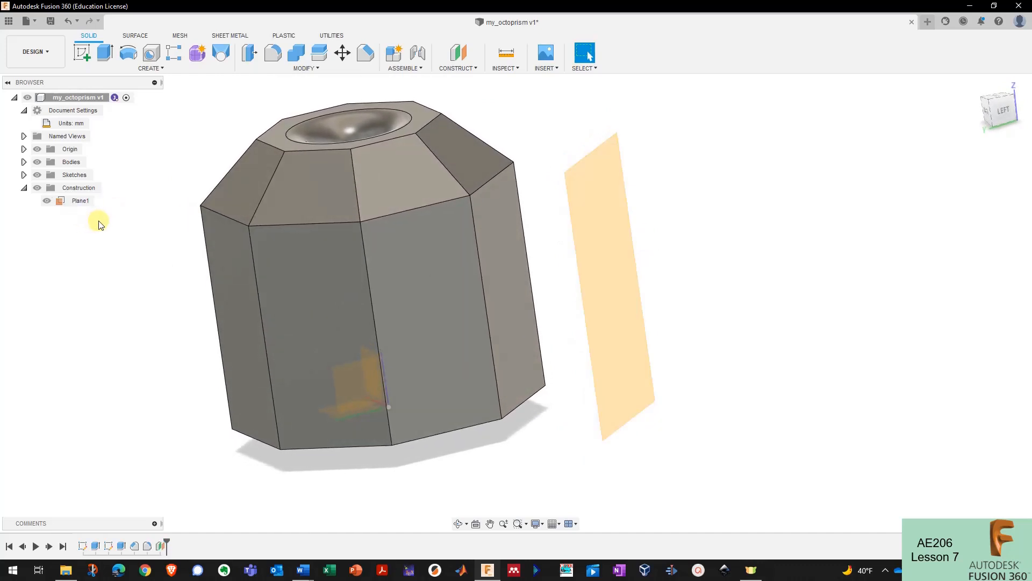
pyautogui.hotkey('ctrl', 'z')
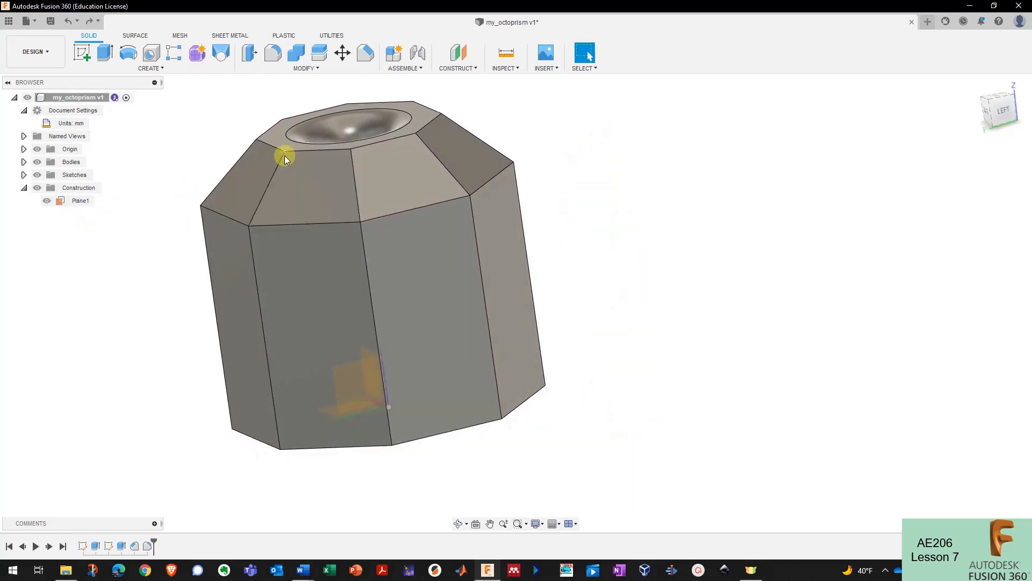
# - Try an angled plane hinged on a vertical prism edge at 165 degrees, then cancel it
pyautogui.click(460, 70)
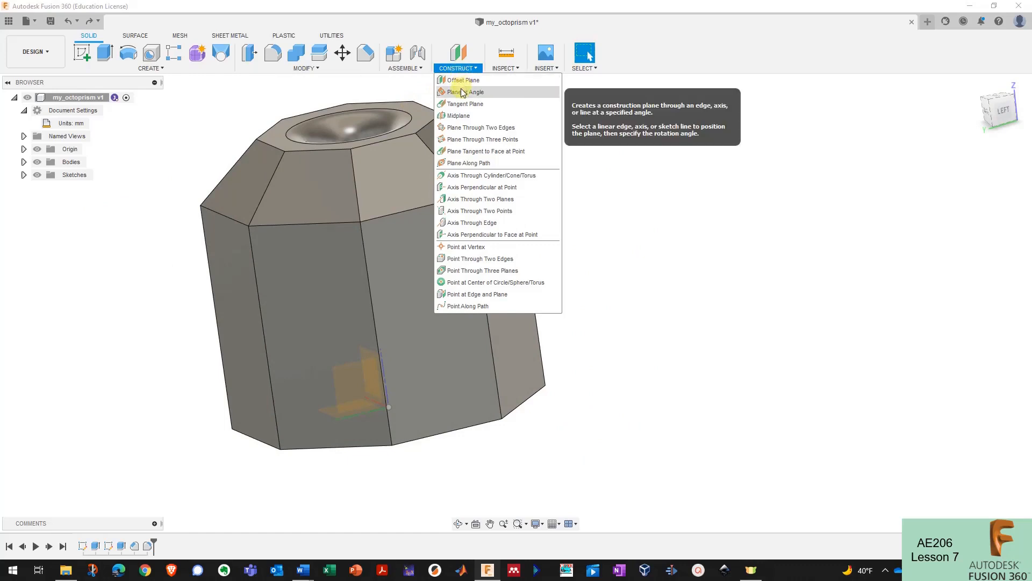
pyautogui.click(465, 92)
pyautogui.click(473, 225)
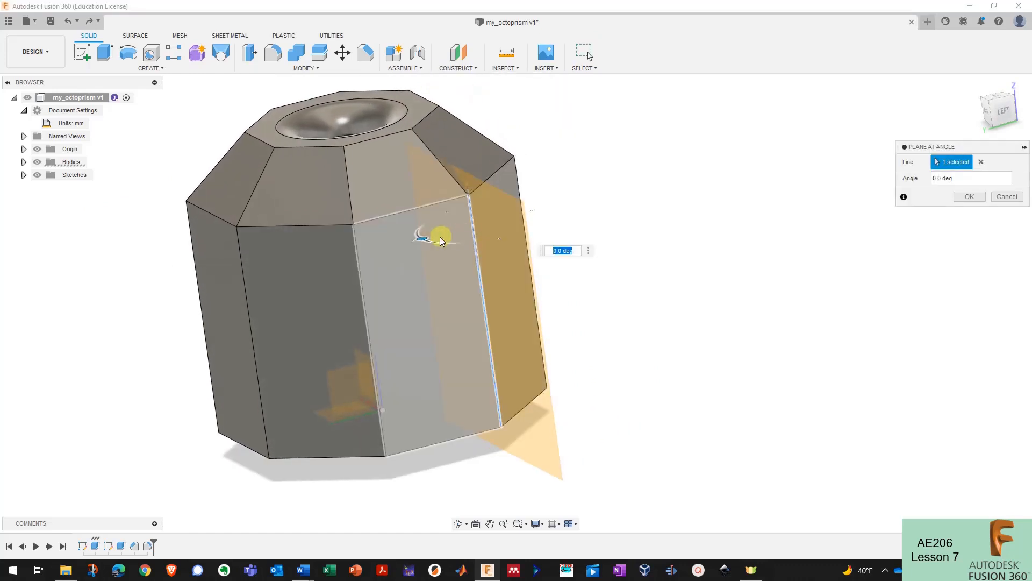
pyautogui.moveTo(437, 233)
pyautogui.keyDown('shift'); pyautogui.mouseDown(button='middle')
pyautogui.moveTo(429, 224)
pyautogui.moveTo(424, 242)
pyautogui.mouseUp(button='middle'); pyautogui.keyUp('shift')
pyautogui.moveTo(425, 242); pyautogui.dragTo(523, 224)
pyautogui.keyDown('shift'); pyautogui.moveTo(524, 225); pyautogui.dragTo(518, 221, button='middle'); pyautogui.keyUp('shift')
pyautogui.press('Escape')
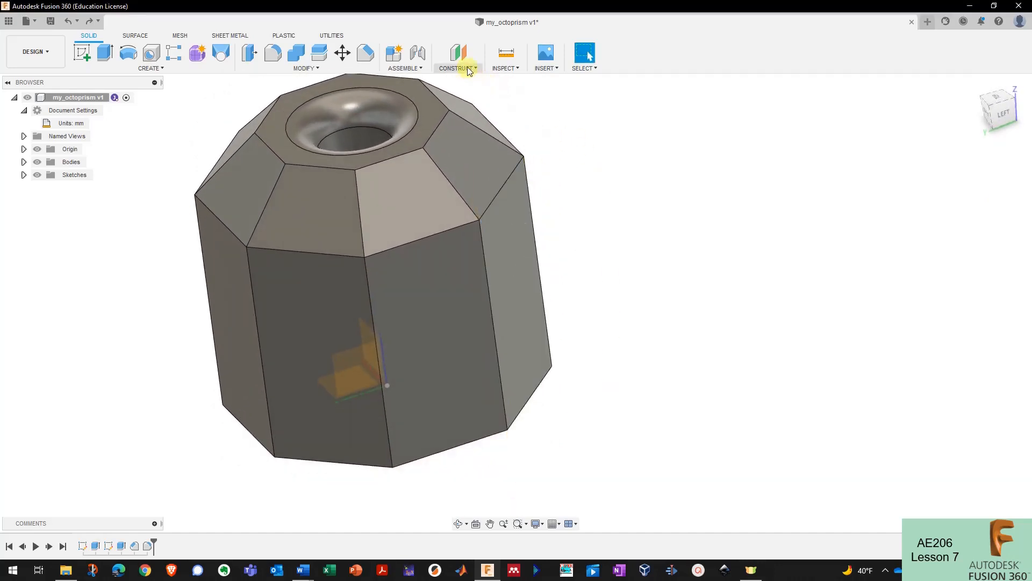
# - Create Plane1 through two vertical prism edges and pick the octoprism body to split
pyautogui.click(469, 69)
pyautogui.click(472, 127)
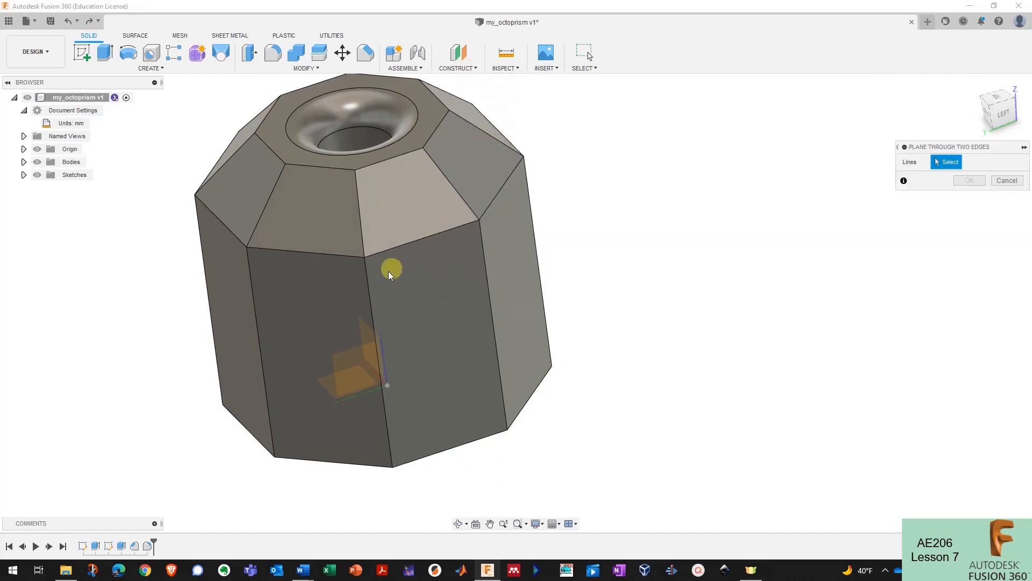
pyautogui.click(368, 285)
pyautogui.click(533, 209)
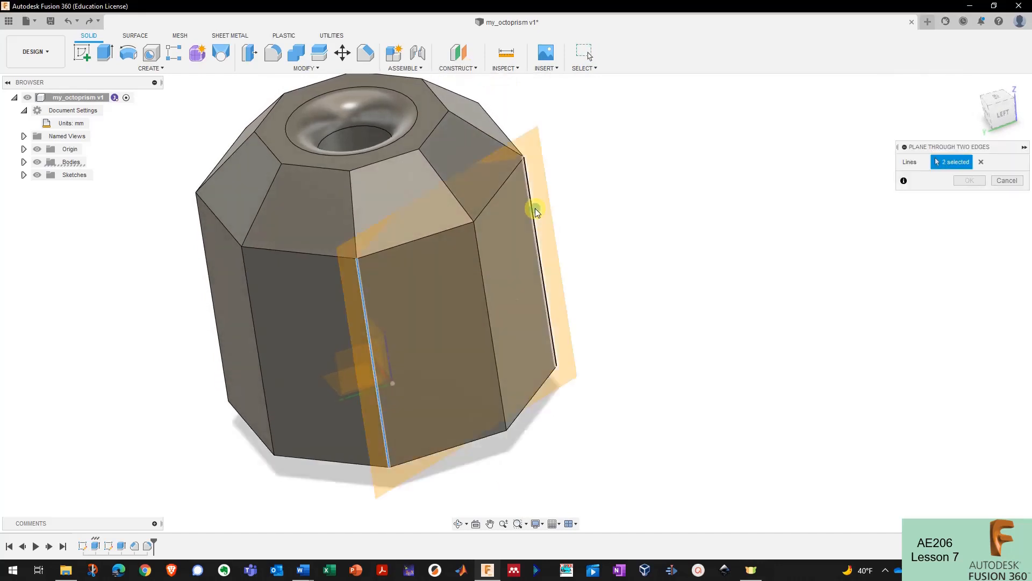
pyautogui.keyDown('shift'); pyautogui.moveTo(534, 208); pyautogui.dragTo(860, 225, button='middle'); pyautogui.keyUp('shift')
pyautogui.click(969, 181)
pyautogui.keyDown('shift'); pyautogui.moveTo(797, 170); pyautogui.dragTo(369, 87, button='middle'); pyautogui.keyUp('shift')
pyautogui.click(543, 171)
pyautogui.click(533, 163)
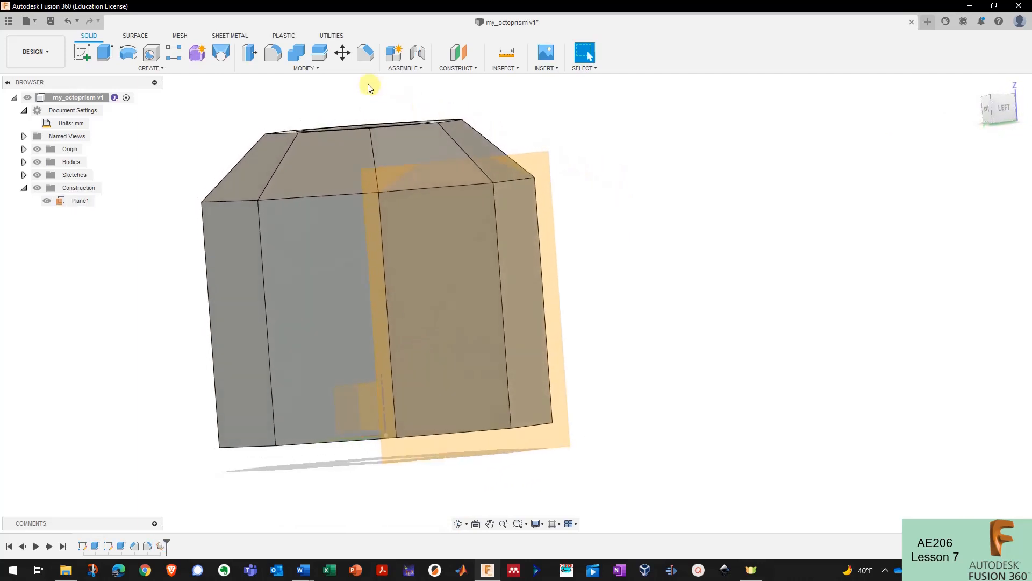
pyautogui.click(322, 56)
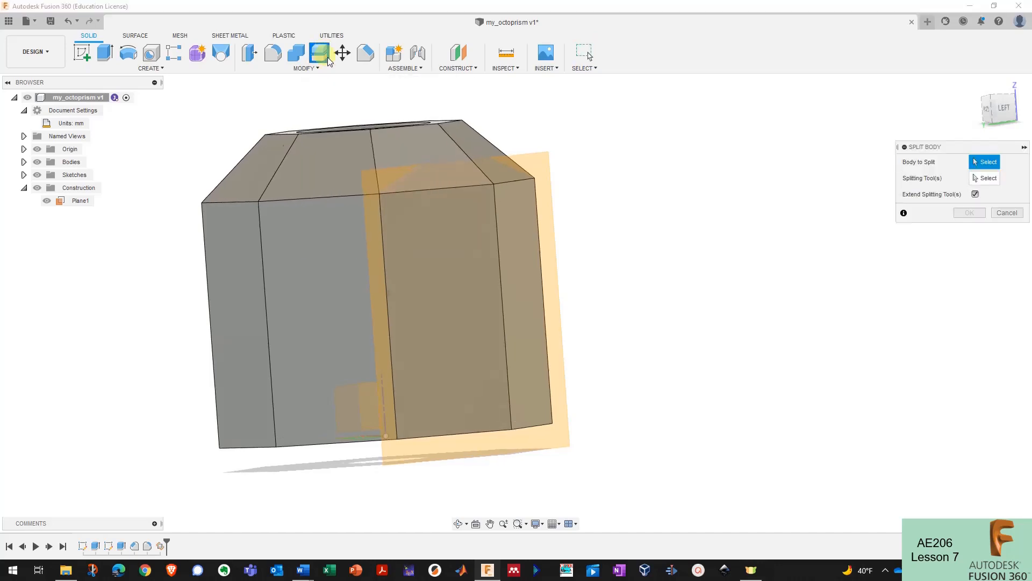
pyautogui.click(343, 168)
# - Split the octoprism with Plane1 and hide the cut-off octoprism (1) piece
pyautogui.click(986, 178)
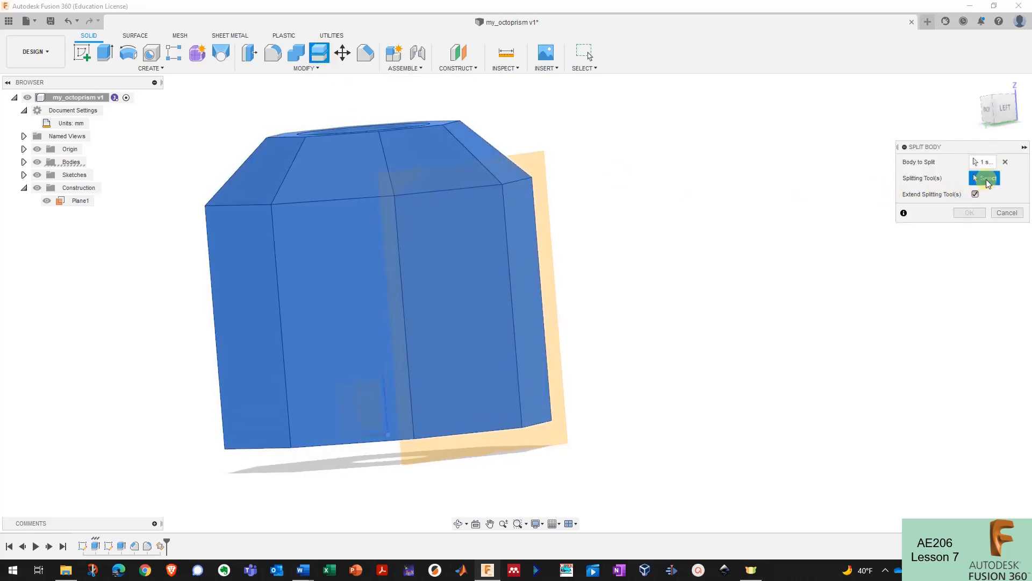
pyautogui.click(530, 158)
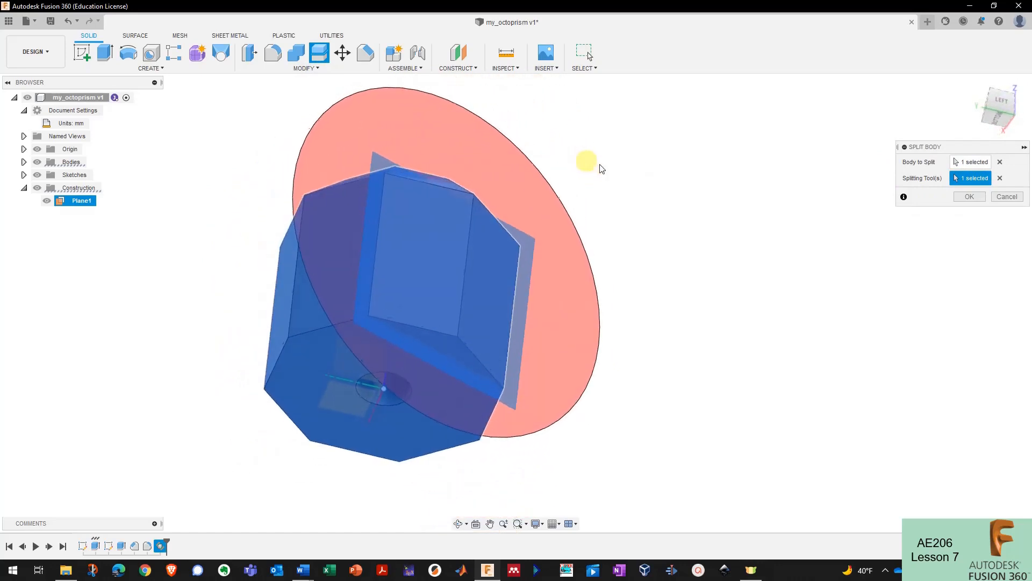
pyautogui.click(969, 197)
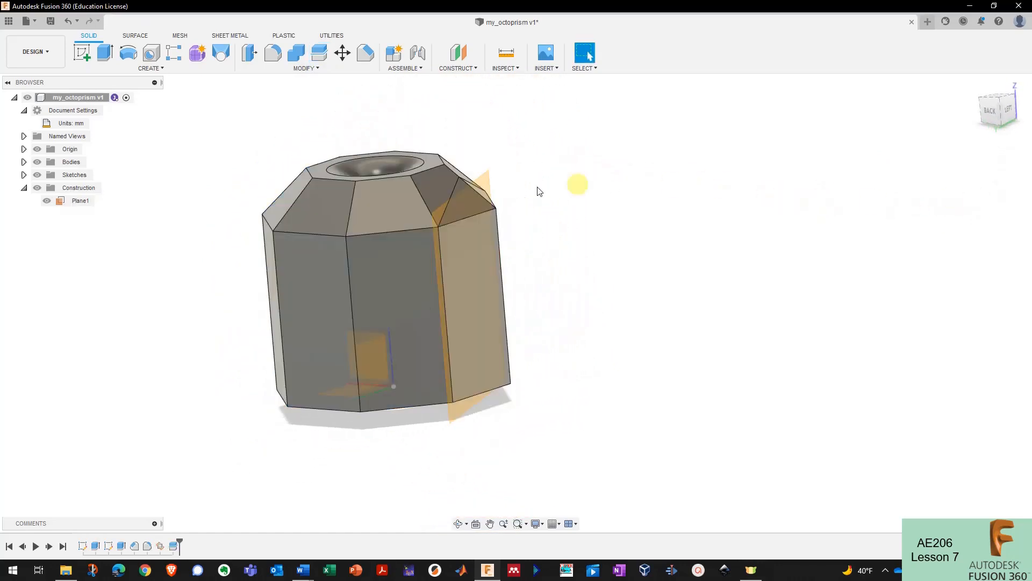
pyautogui.click(25, 163)
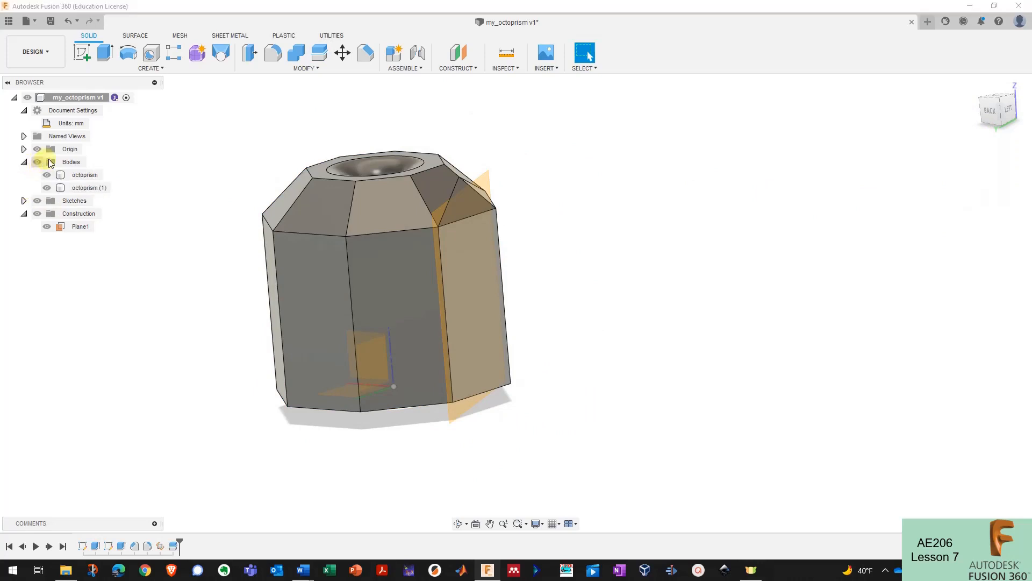
pyautogui.click(72, 175)
pyautogui.click(73, 187)
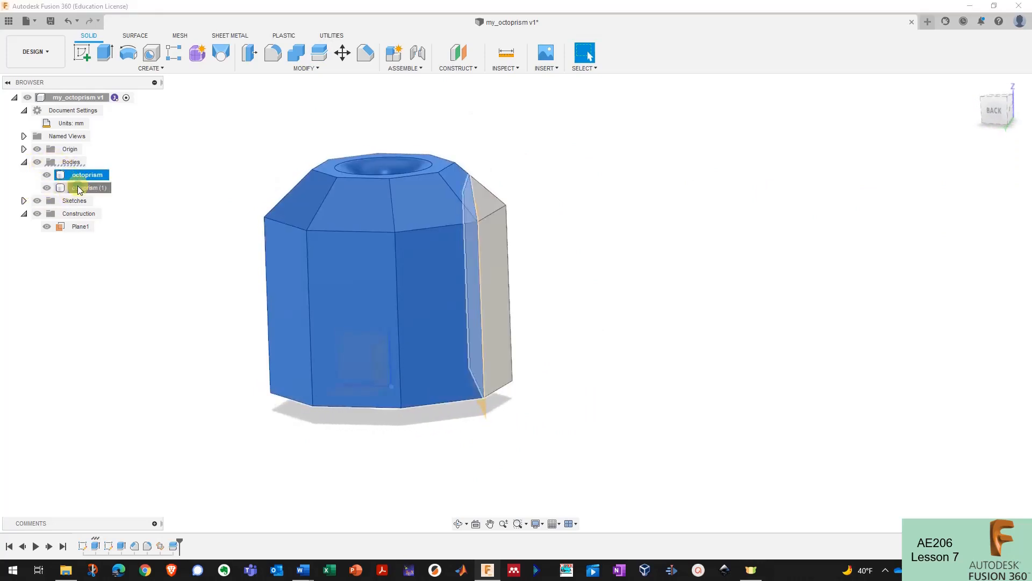
pyautogui.click(48, 188)
pyautogui.keyDown('shift'); pyautogui.moveTo(214, 169); pyautogui.dragTo(652, 324, button='middle'); pyautogui.keyUp('shift')
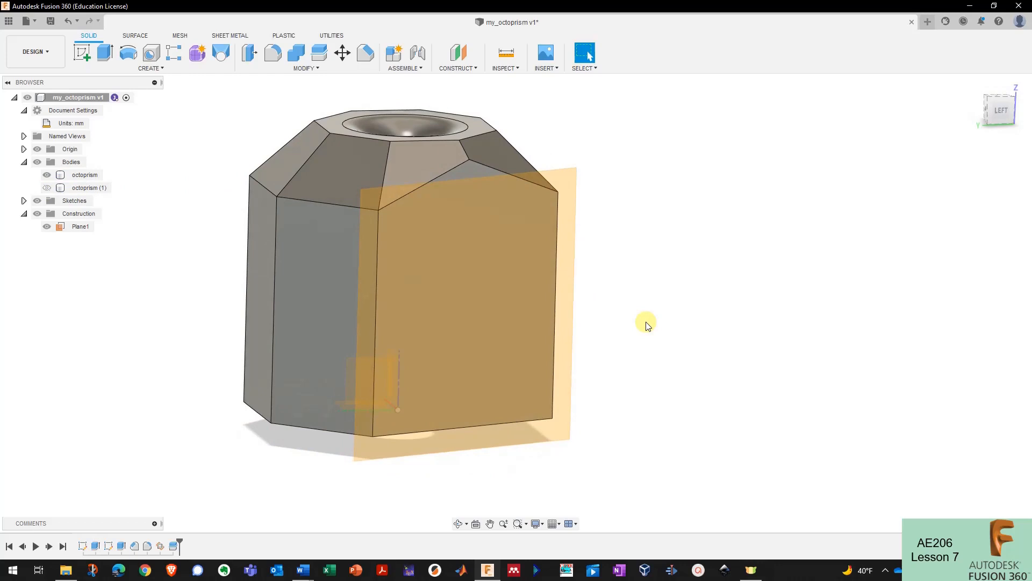
# - Delete Plane1 so the split is undone and the prism is one whole body
pyautogui.click(465, 69)
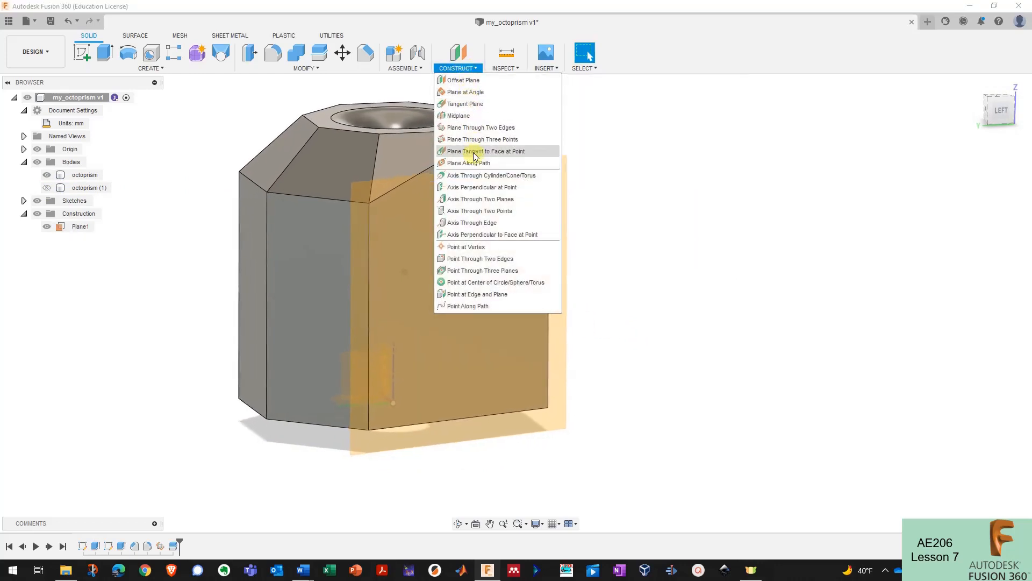
pyautogui.click(598, 266)
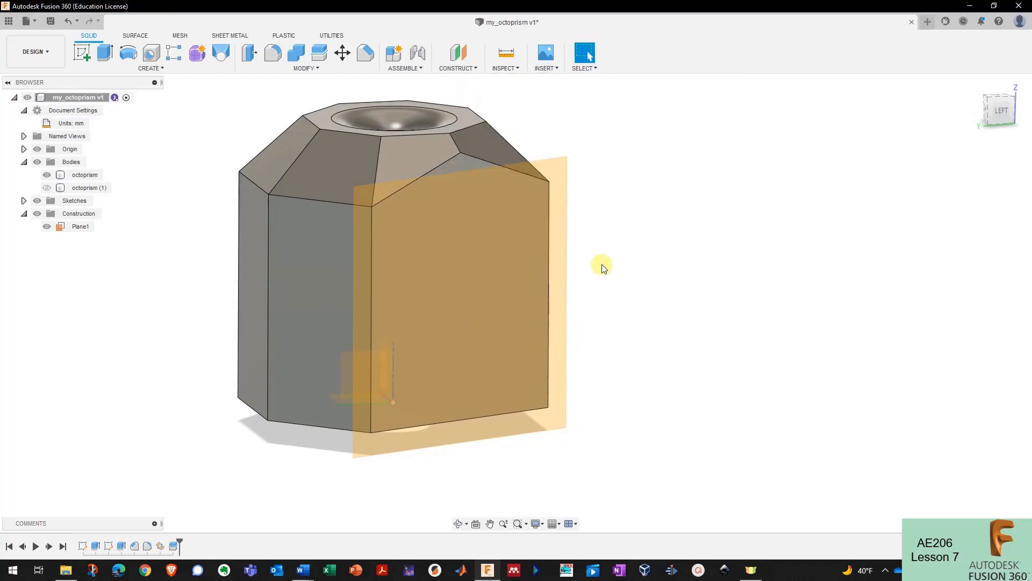
pyautogui.click(485, 262)
pyautogui.press('Delete')
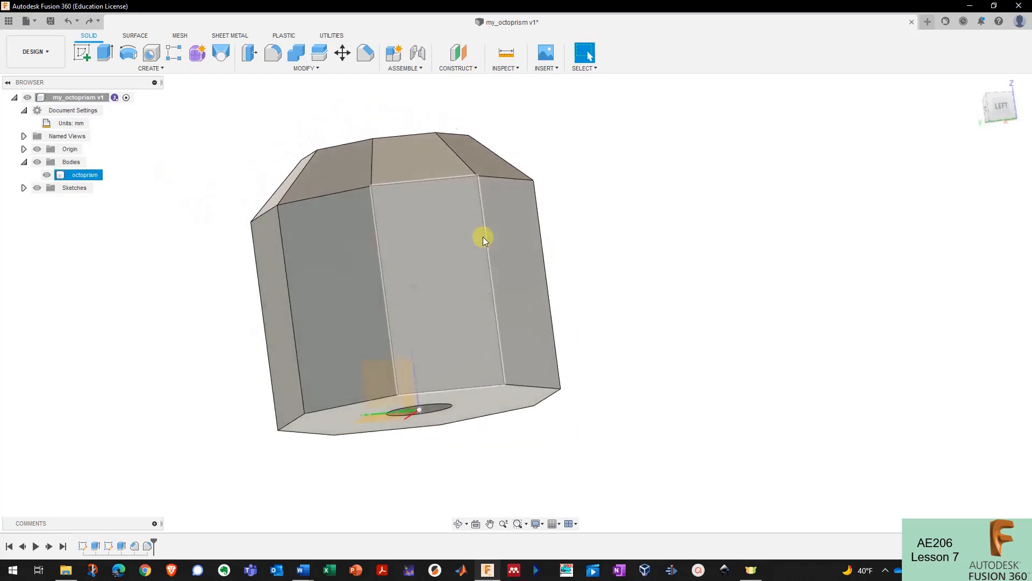
pyautogui.click(86, 55)
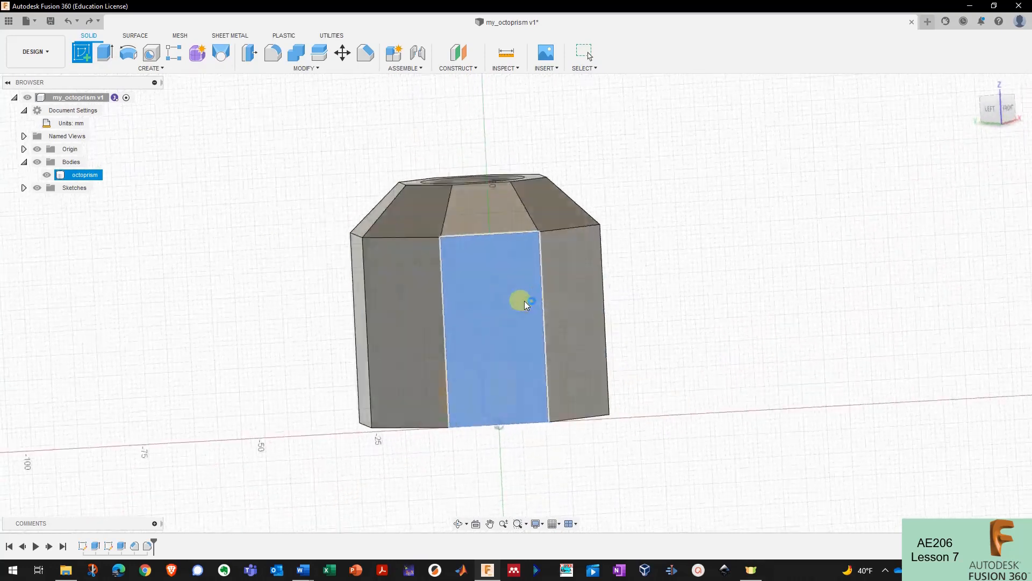
# - Place the new sketch on the octoprism's front side face and start a text element
pyautogui.click(519, 300)
pyautogui.click(509, 294)
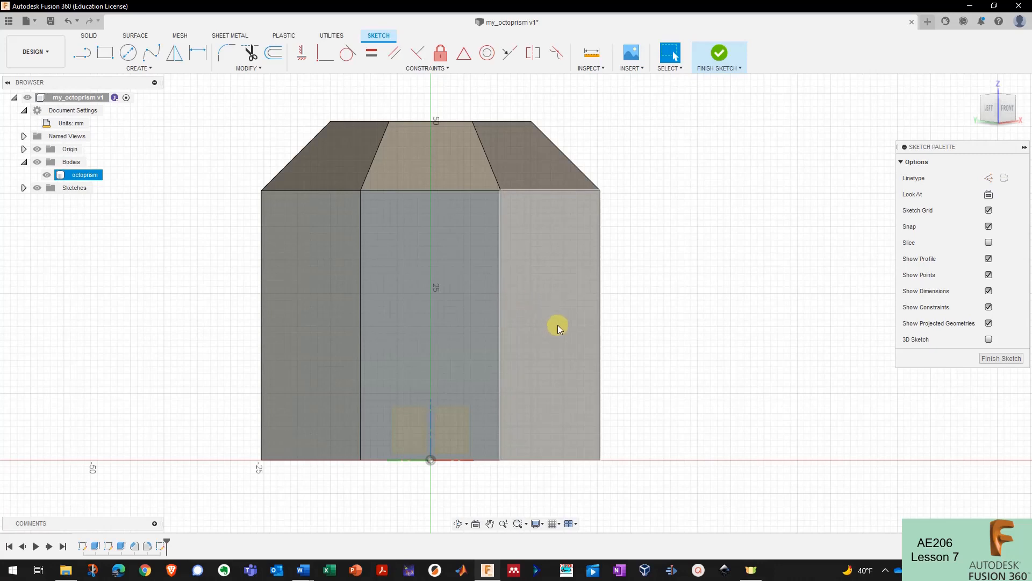
pyautogui.click(138, 68)
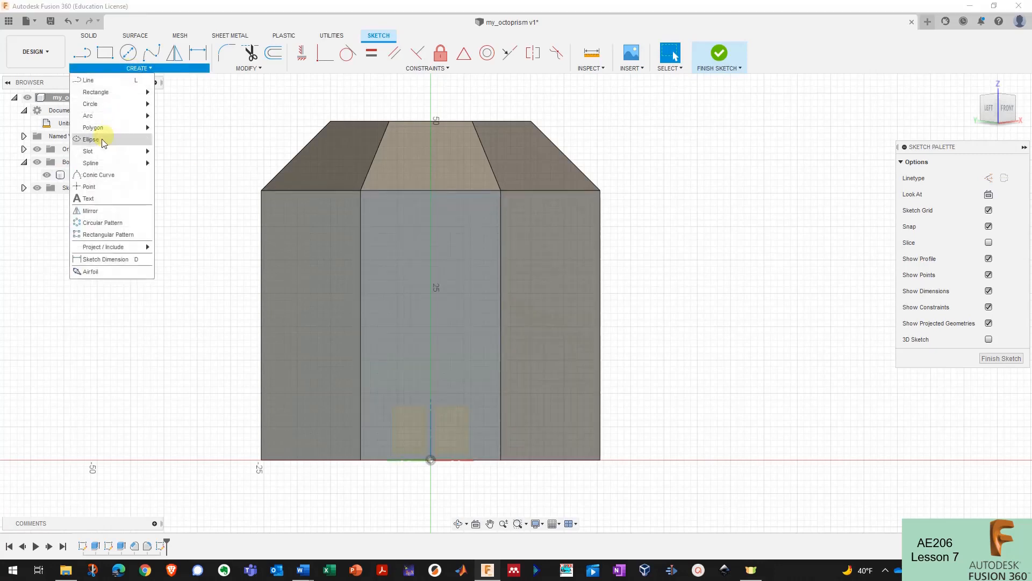
pyautogui.click(89, 199)
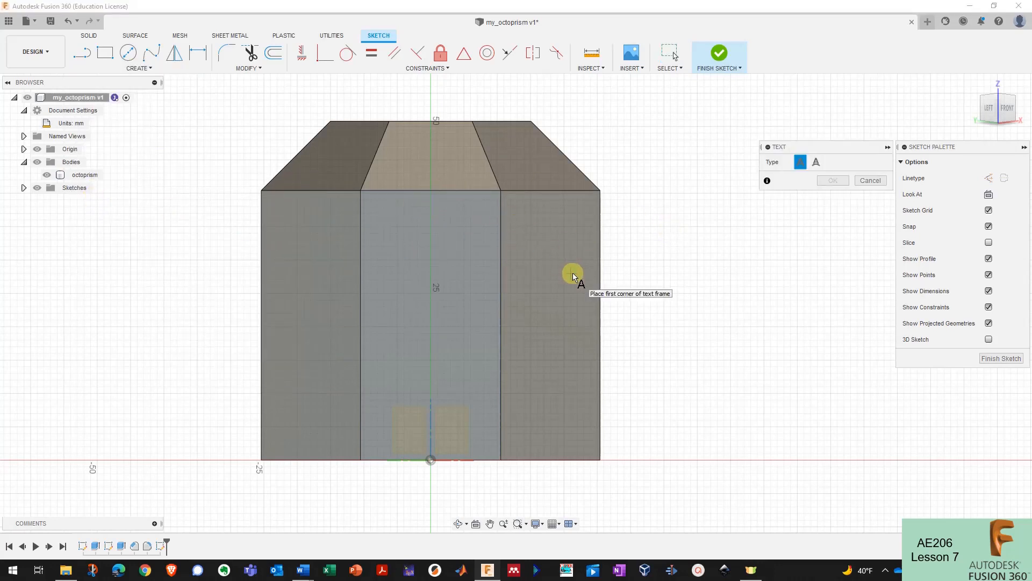
pyautogui.scroll(-1, 617, 284)
pyautogui.scroll(1, 406, 272)
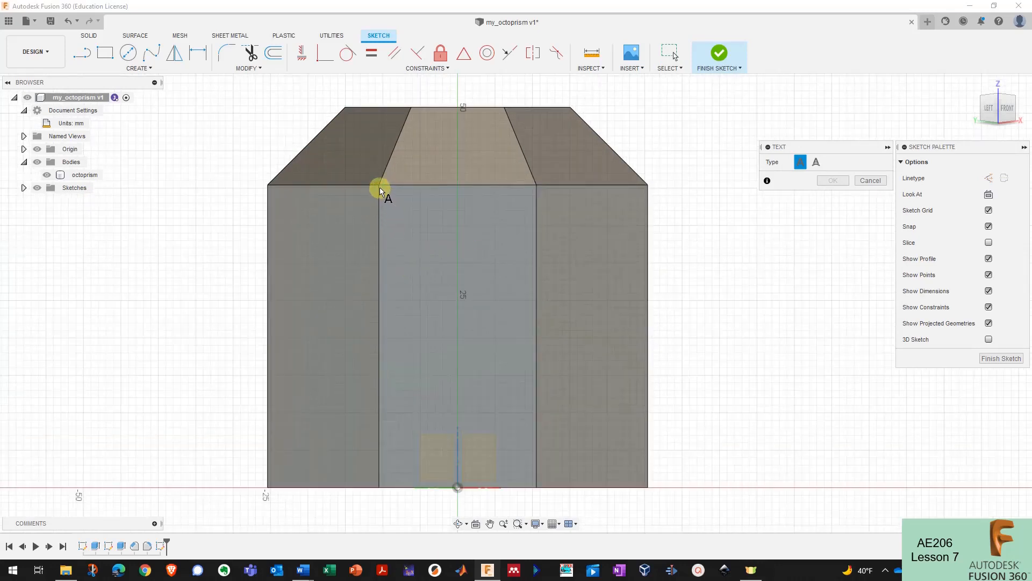
# - Complete the text frame, enter BABCOCK, and centre it horizontally and vertically
pyautogui.click(536, 490)
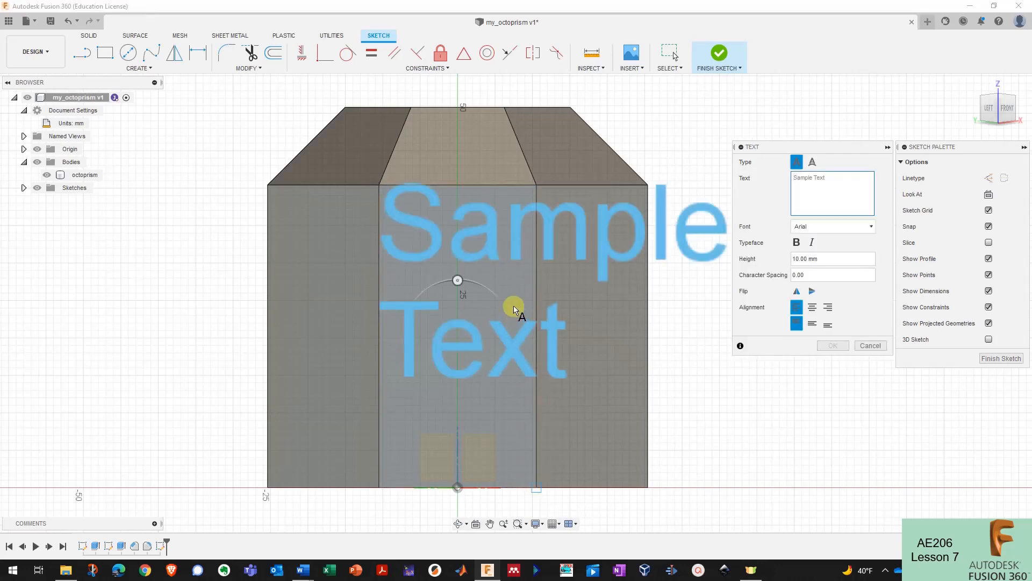
pyautogui.scroll(-1, 430, 300)
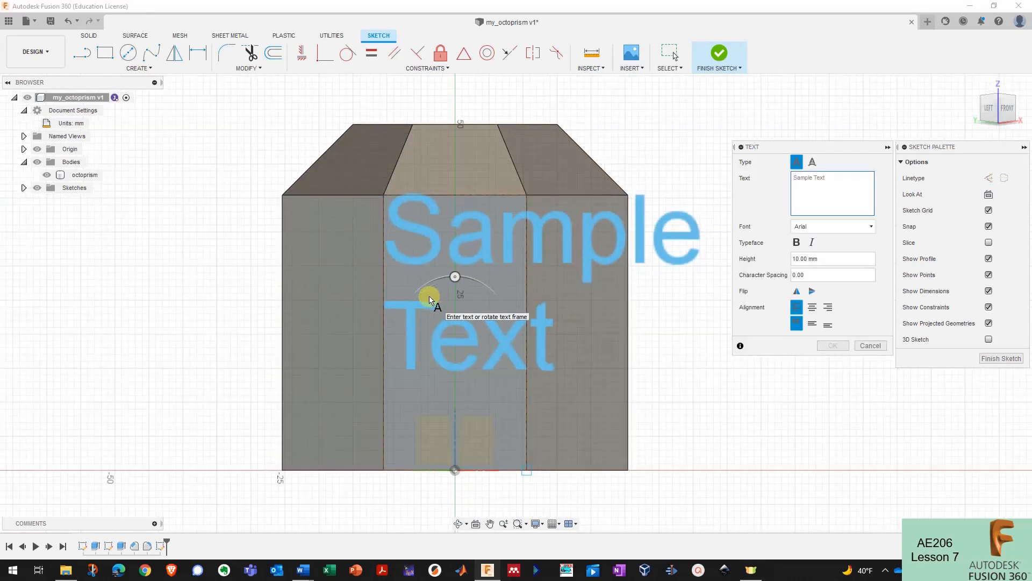
pyautogui.click(810, 191)
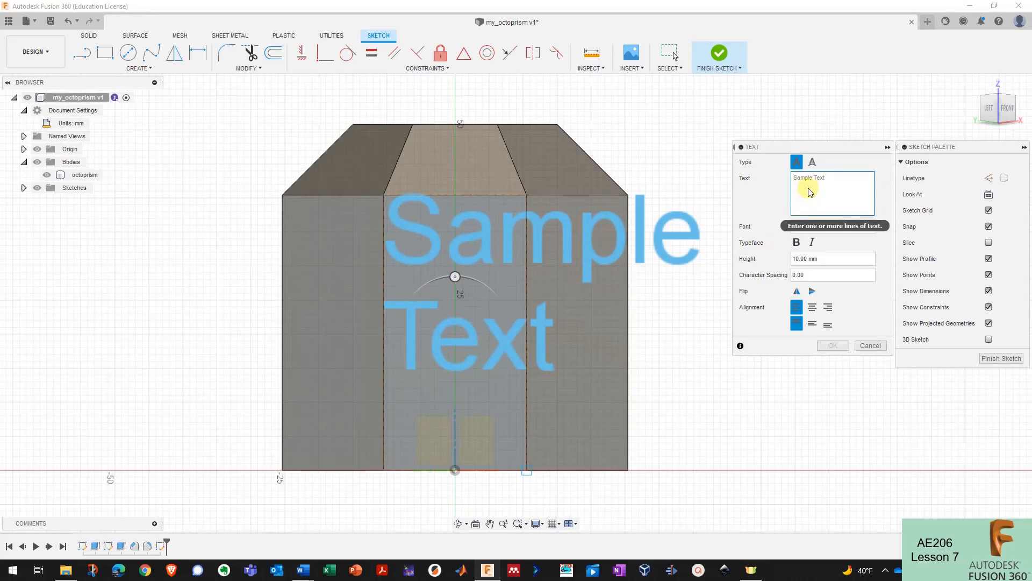
pyautogui.write('BABCOCK')
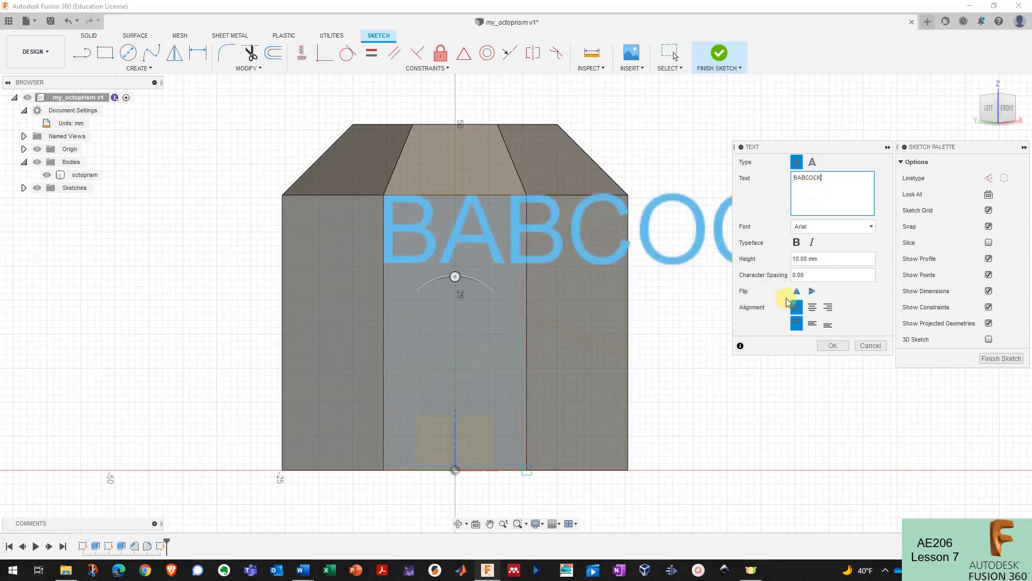
pyautogui.click(811, 307)
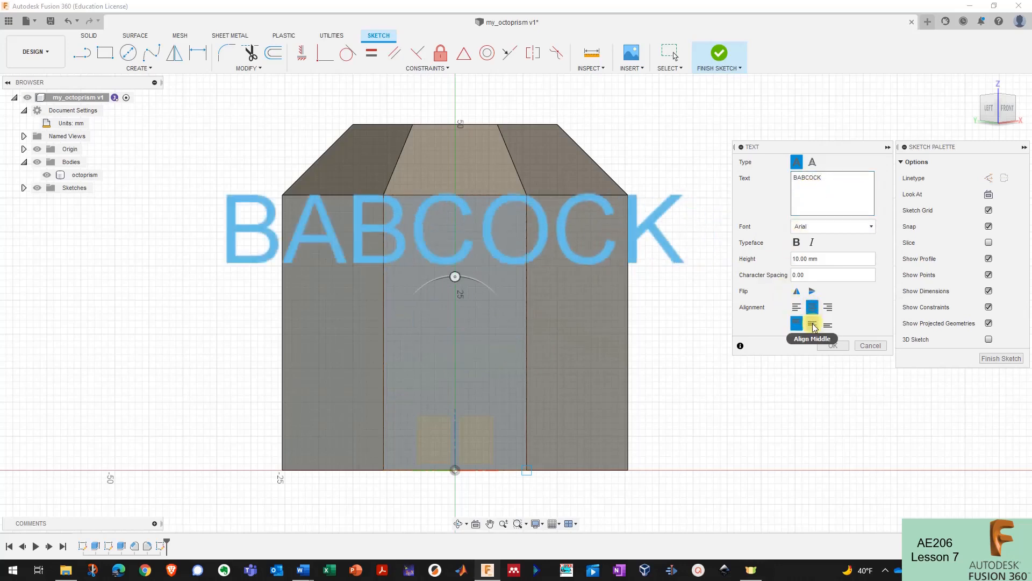
pyautogui.click(812, 325)
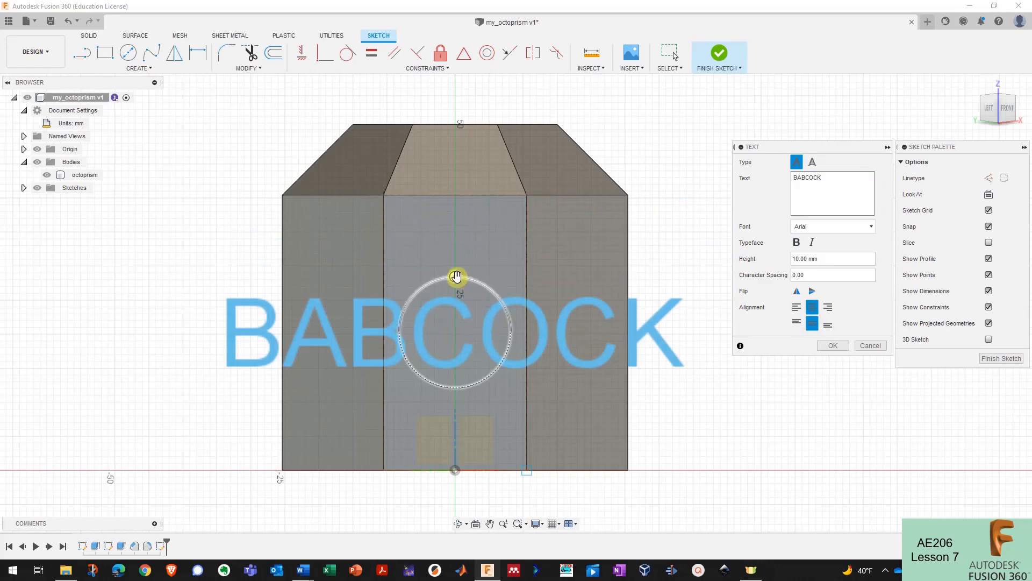
# - Rotate BABCOCK to -90° to run vertically and set its height to 7 mm
pyautogui.moveTo(455, 276); pyautogui.dragTo(441, 208)
pyautogui.click(811, 322)
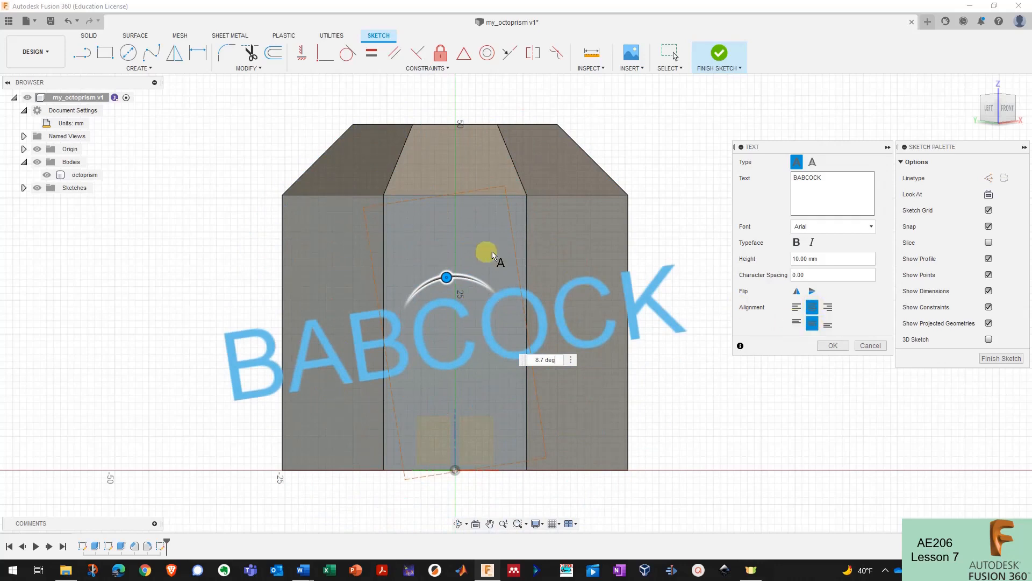
pyautogui.moveTo(447, 275)
pyautogui.mouseDown()
pyautogui.moveTo(502, 274)
pyautogui.moveTo(541, 357)
pyautogui.moveTo(555, 317)
pyautogui.moveTo(546, 332)
pyautogui.mouseUp()
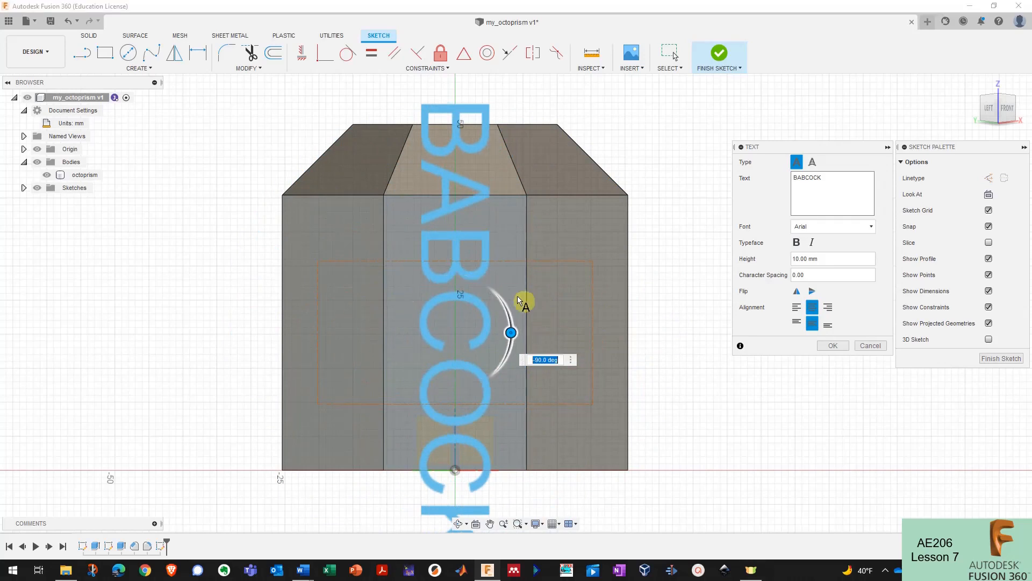
pyautogui.scroll(-2, 504, 298)
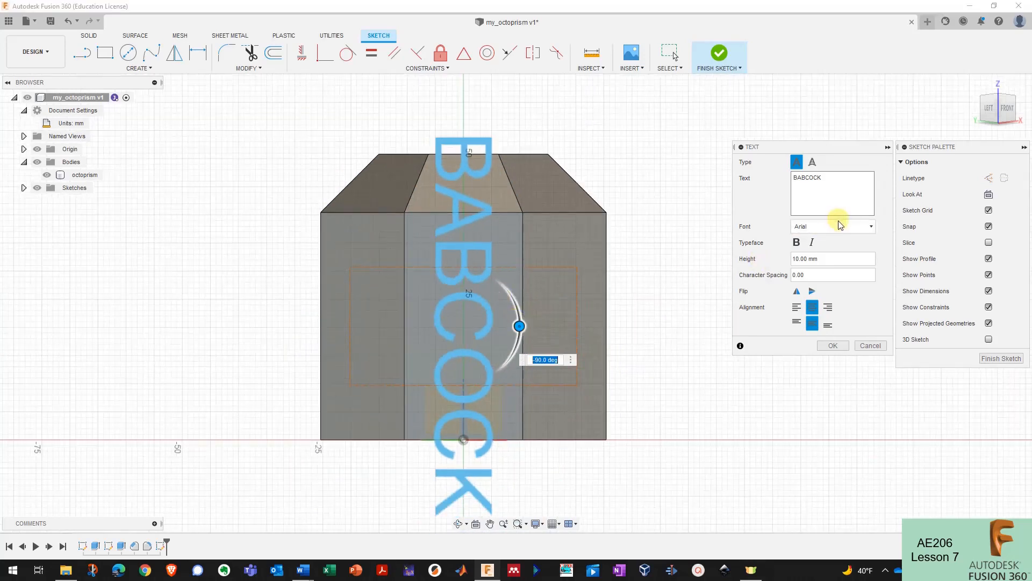
pyautogui.click(813, 258)
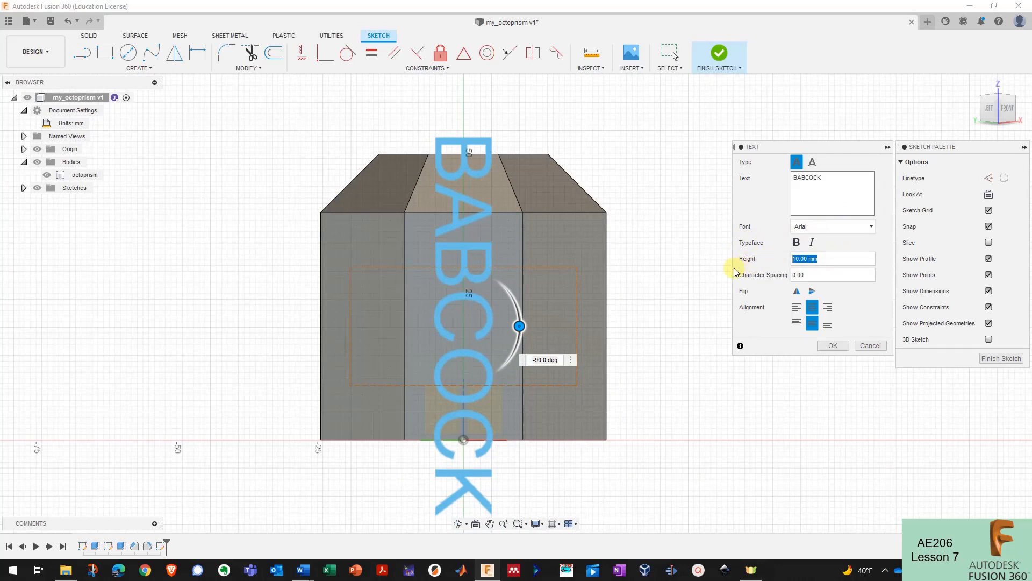
pyautogui.write('7')
pyautogui.press('Return')
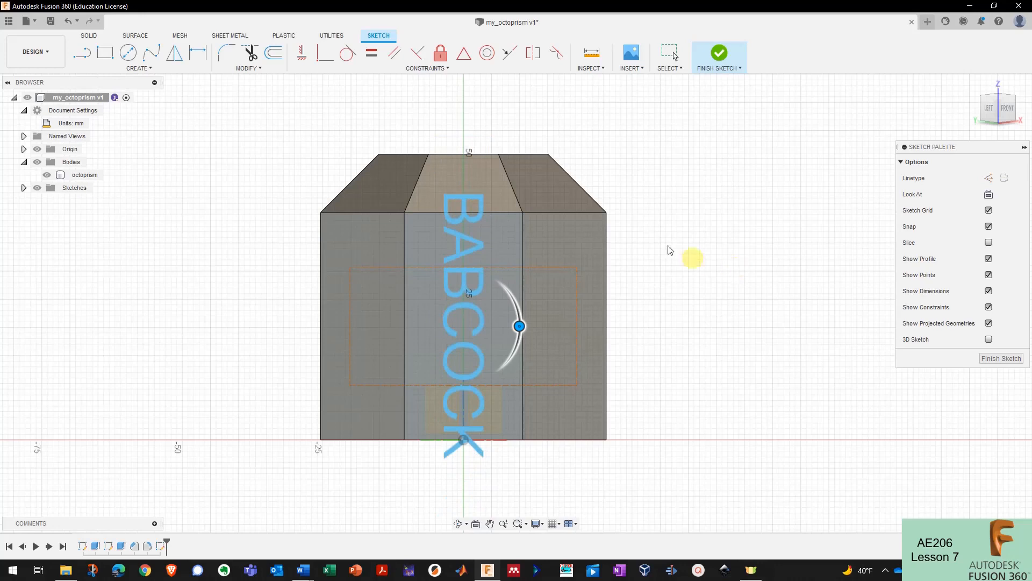
pyautogui.click(482, 282)
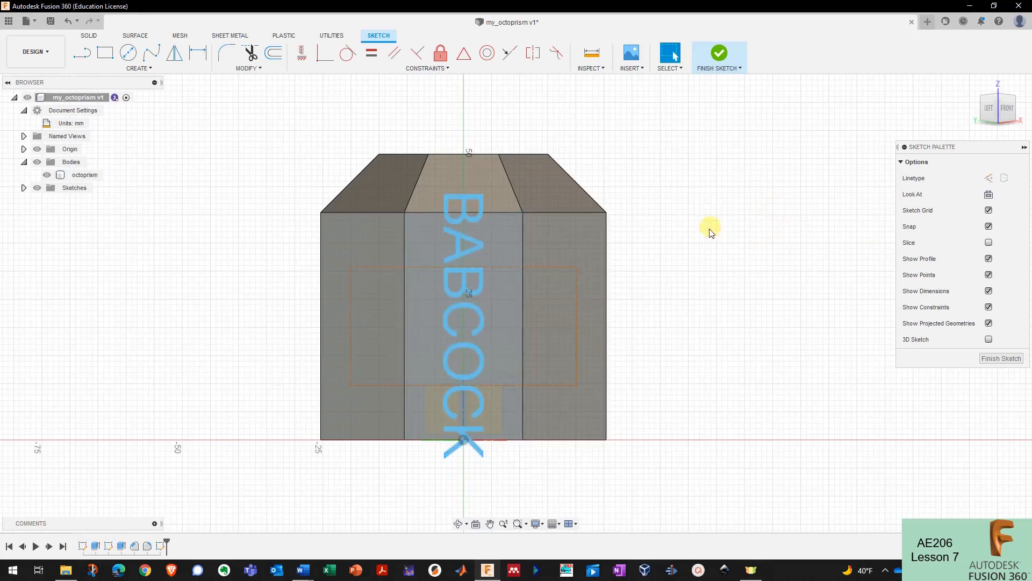
# - Change the BABCOCK text to 5.5 mm height in Franklin Gothic Heavy, after briefly trying Edwardian Script ITC
pyautogui.doubleClick(476, 293)
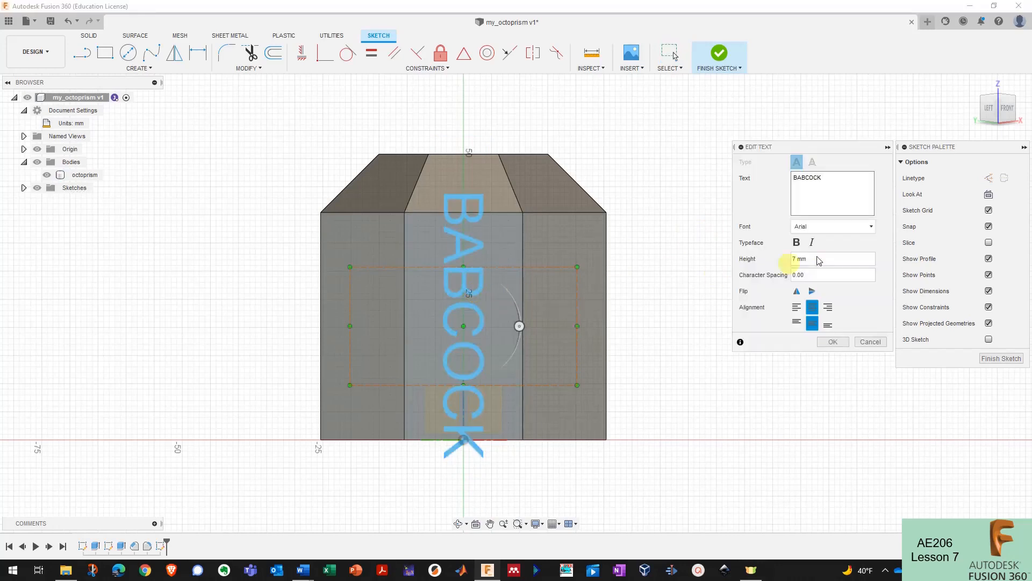
pyautogui.write('6 mm')
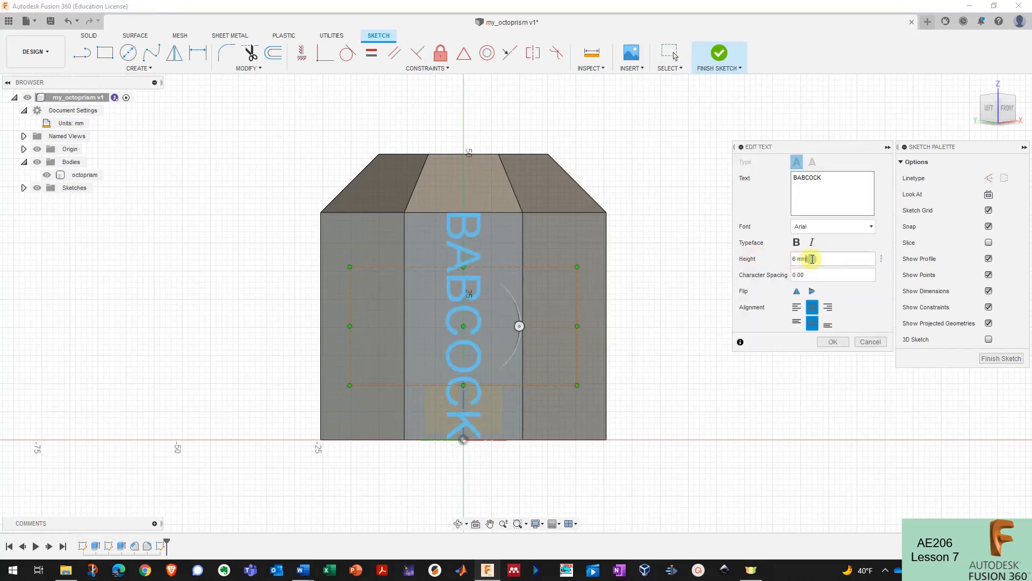
pyautogui.write('5.5')
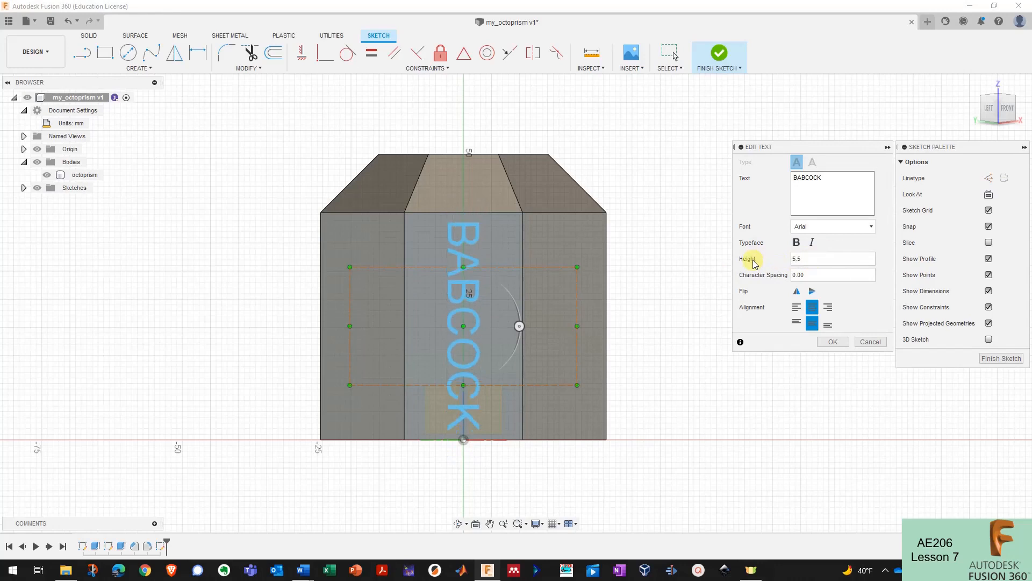
pyautogui.scroll(3, 475, 340)
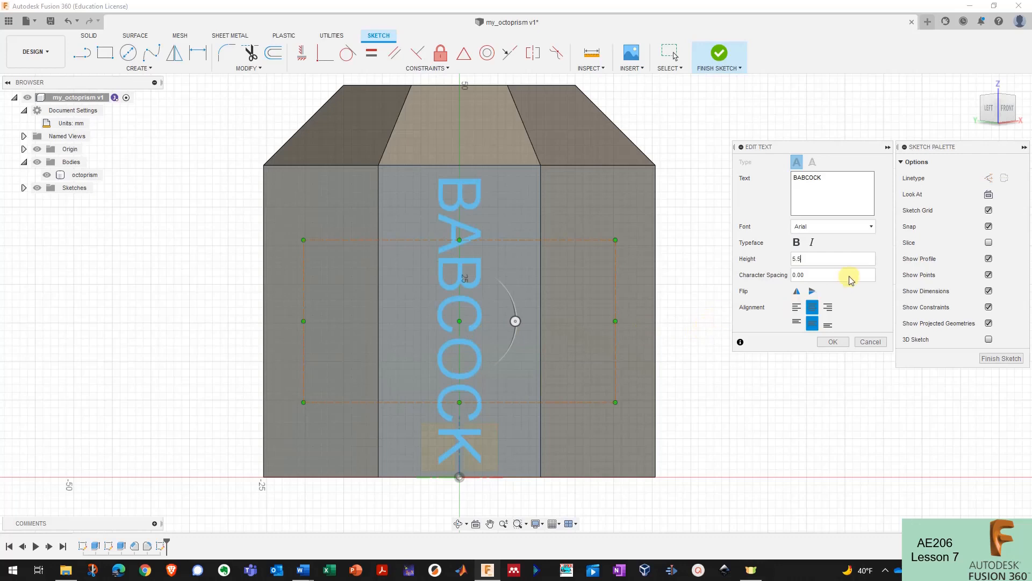
pyautogui.click(871, 229)
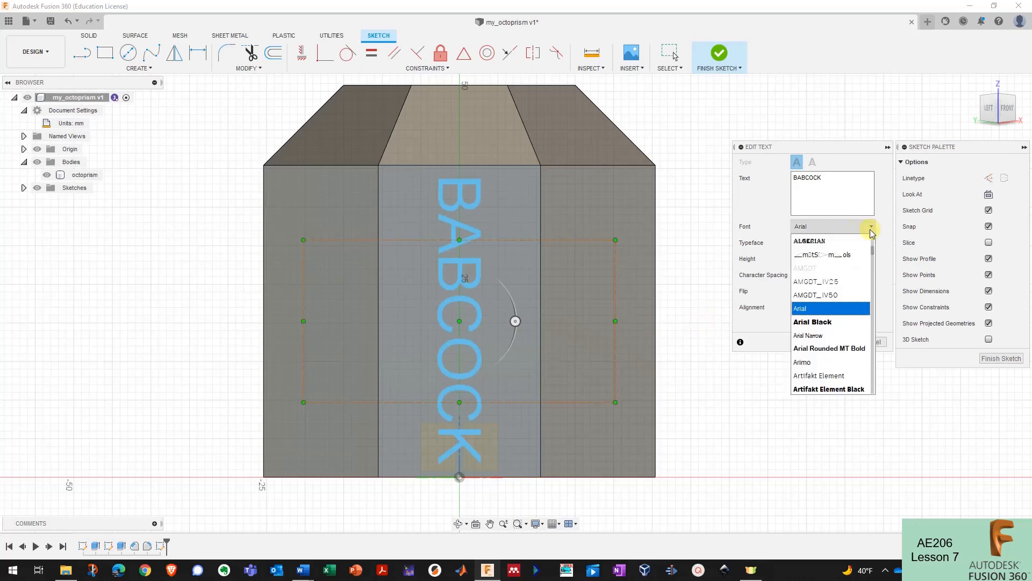
pyautogui.moveTo(873, 256); pyautogui.dragTo(875, 279)
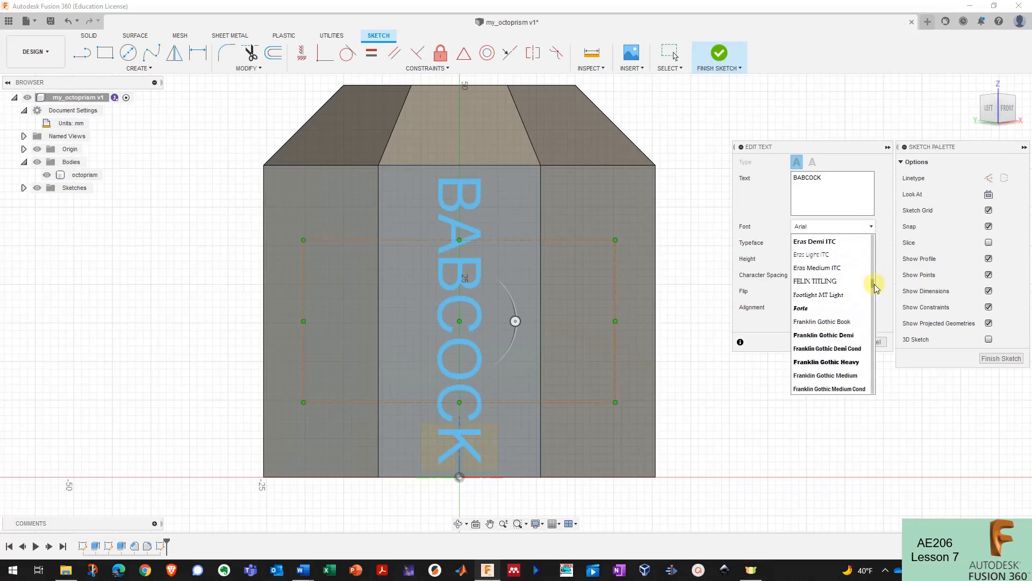
pyautogui.scroll(2, 874, 284)
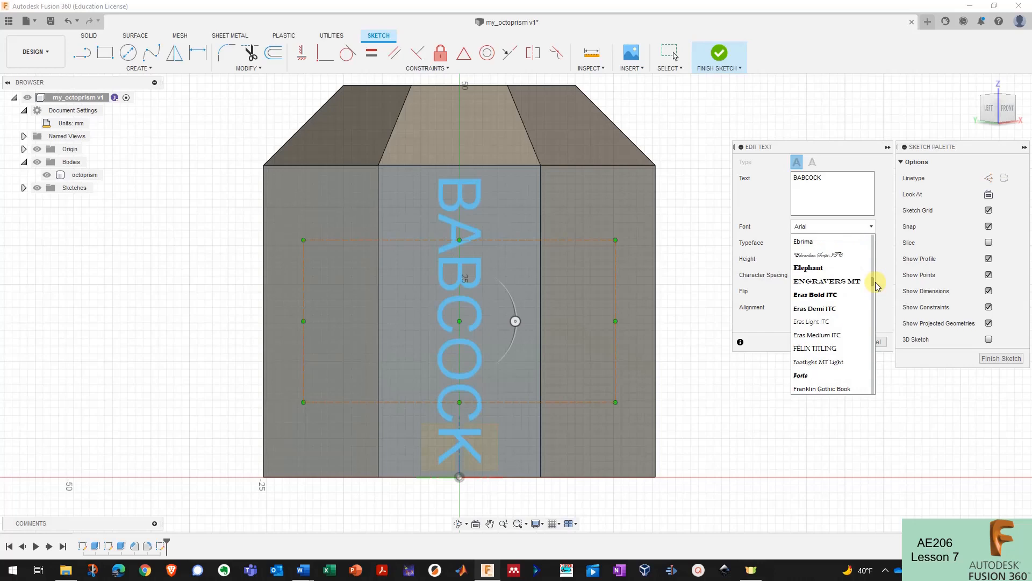
pyautogui.moveTo(875, 282); pyautogui.dragTo(876, 282)
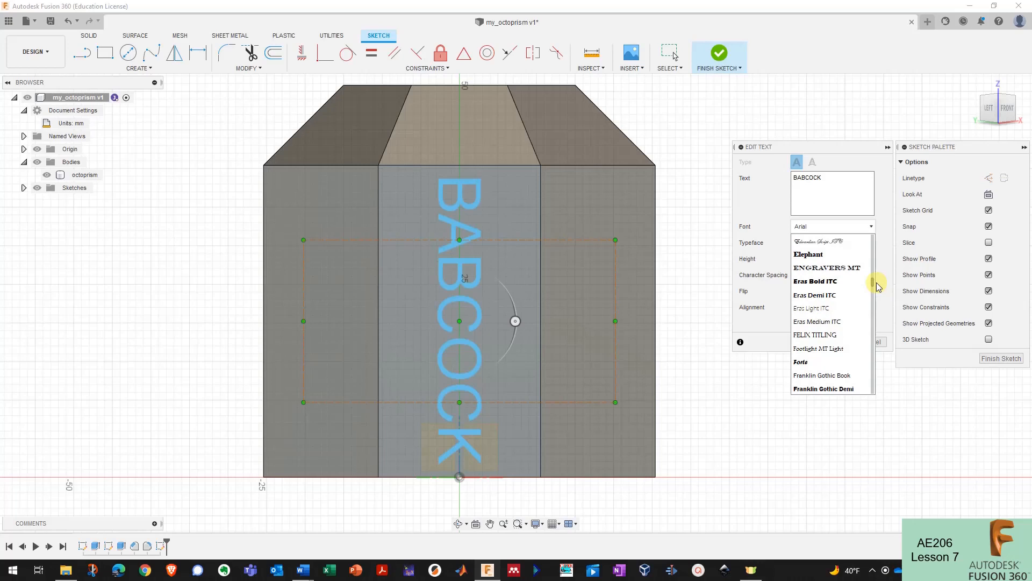
pyautogui.click(837, 241)
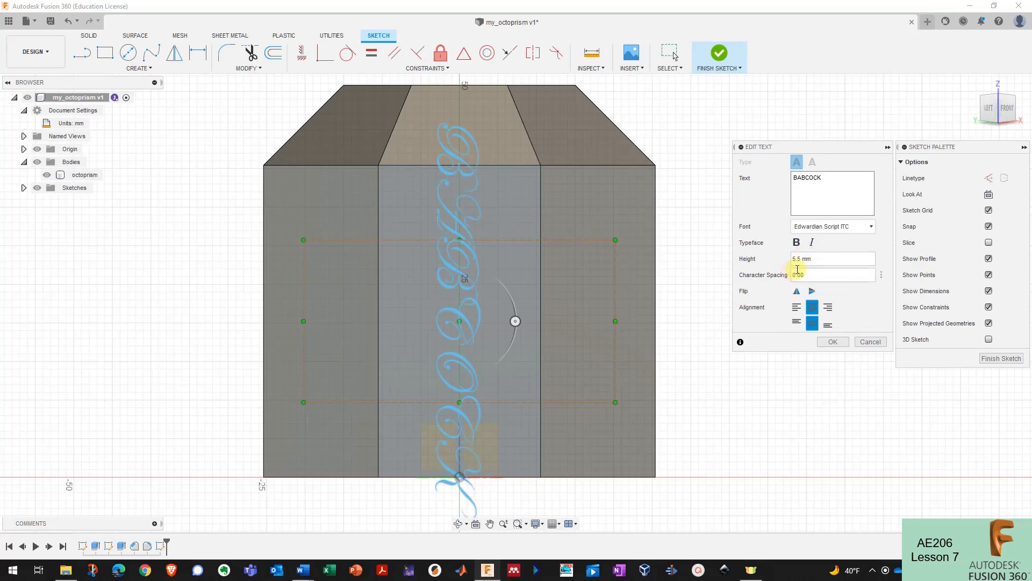
pyautogui.click(869, 228)
pyautogui.moveTo(873, 282)
pyautogui.mouseDown()
pyautogui.moveTo(874, 268)
pyautogui.moveTo(875, 285)
pyautogui.mouseUp()
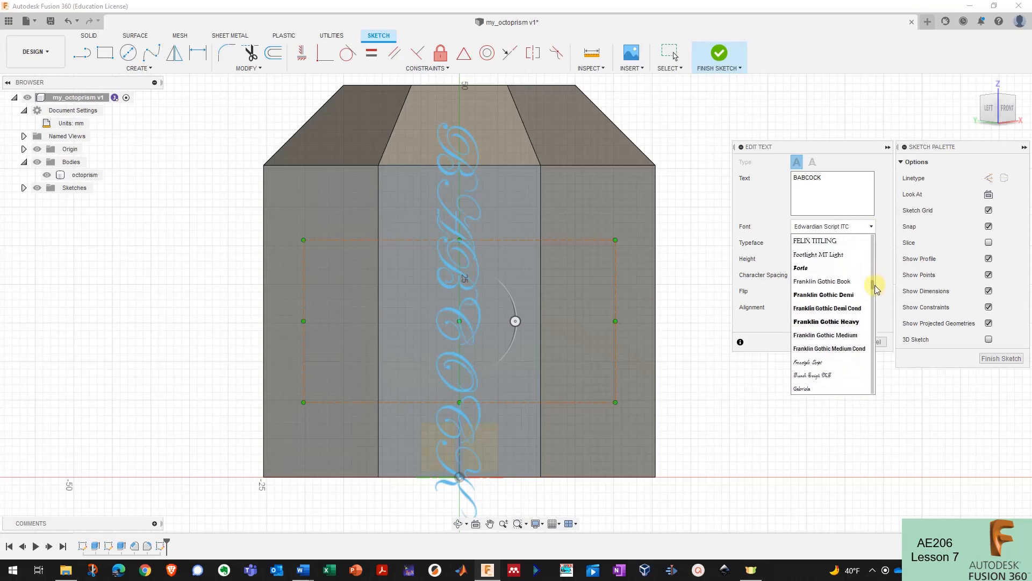
pyautogui.click(844, 322)
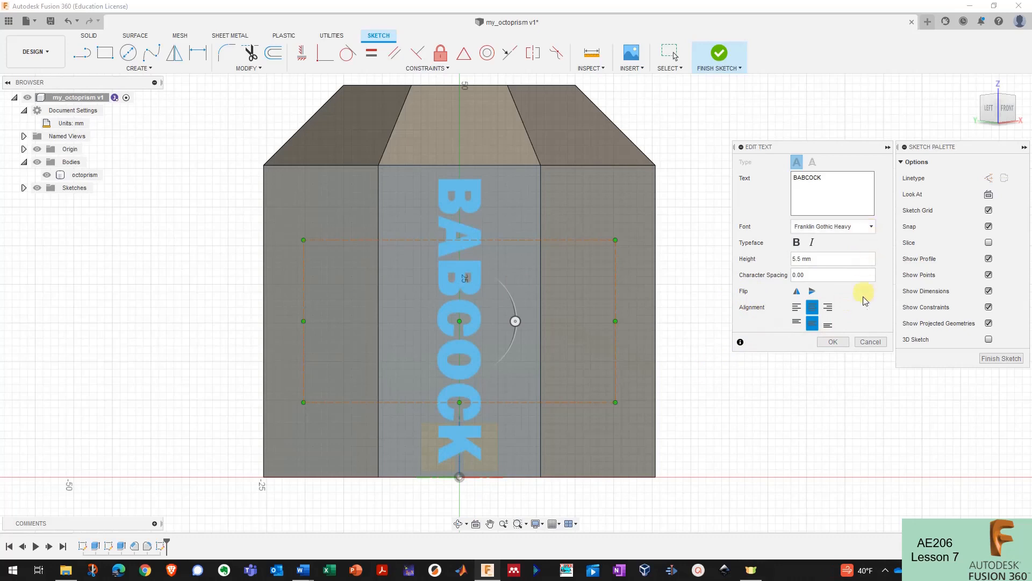
pyautogui.click(833, 342)
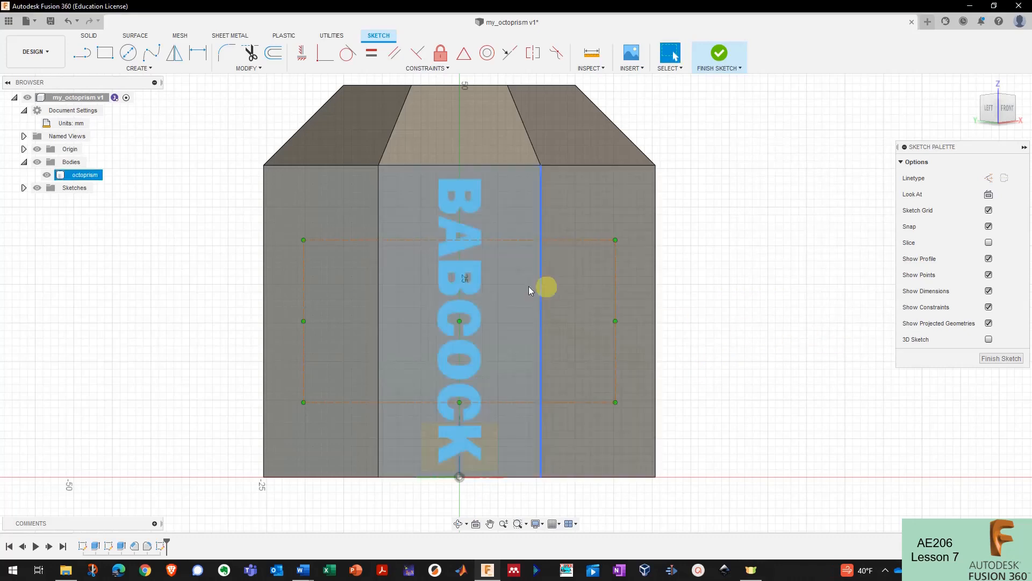
# - Finish the text sketch and rename Sketch3 in the Browser to 'name'
pyautogui.scroll(-1, 471, 283)
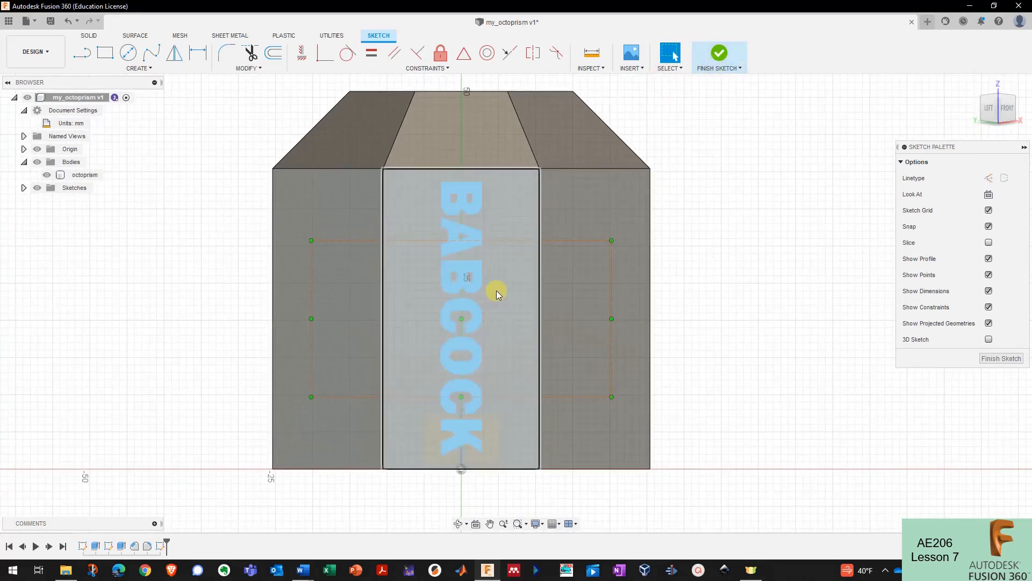
pyautogui.click(718, 54)
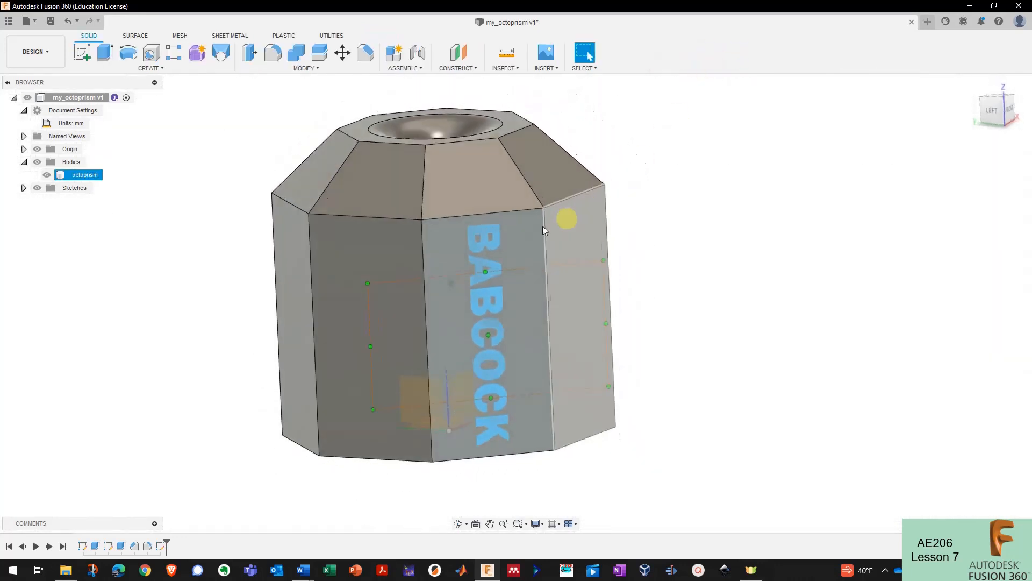
pyautogui.click(23, 187)
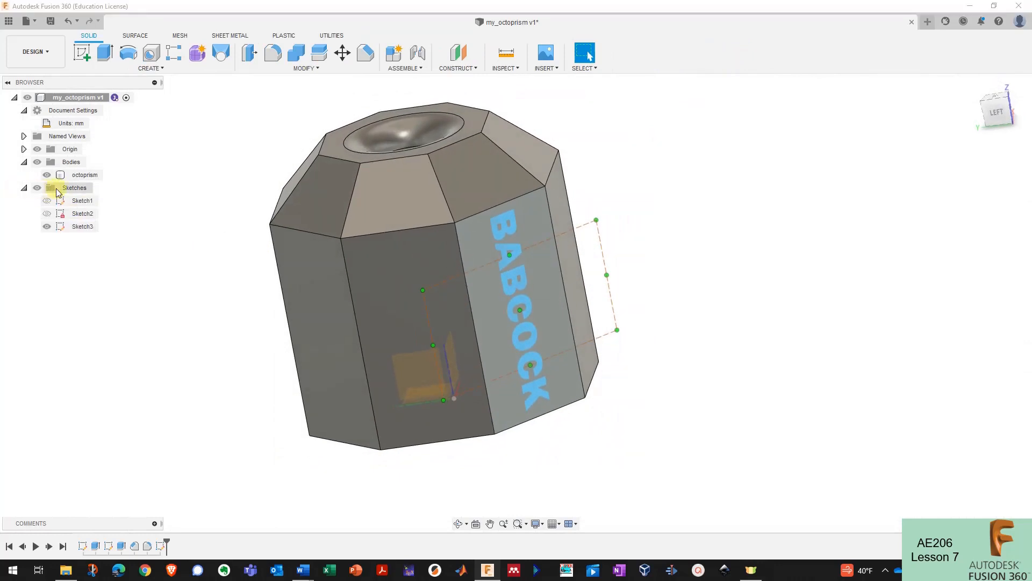
pyautogui.click(82, 226)
pyautogui.doubleClick(84, 226)
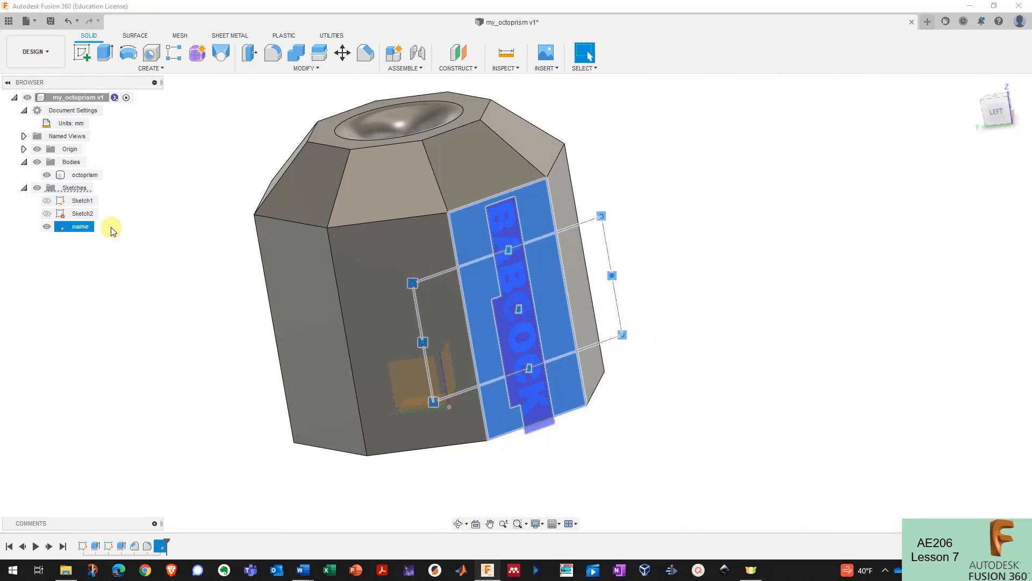
# - Rename Sketch1 to 'octogon' and open Sketch2 to check its contents before relabelling it
pyautogui.click(86, 202)
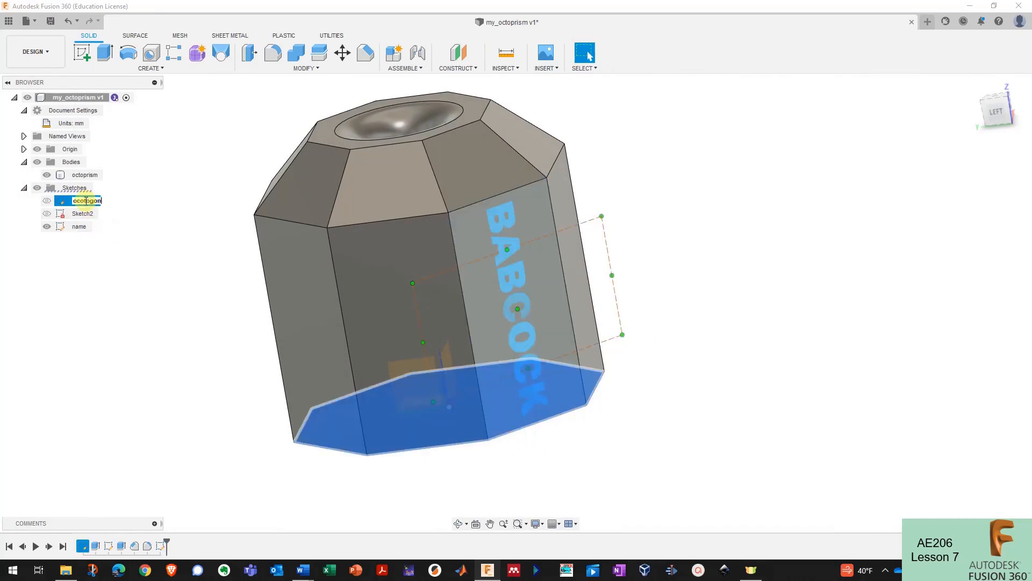
pyautogui.doubleClick(83, 214)
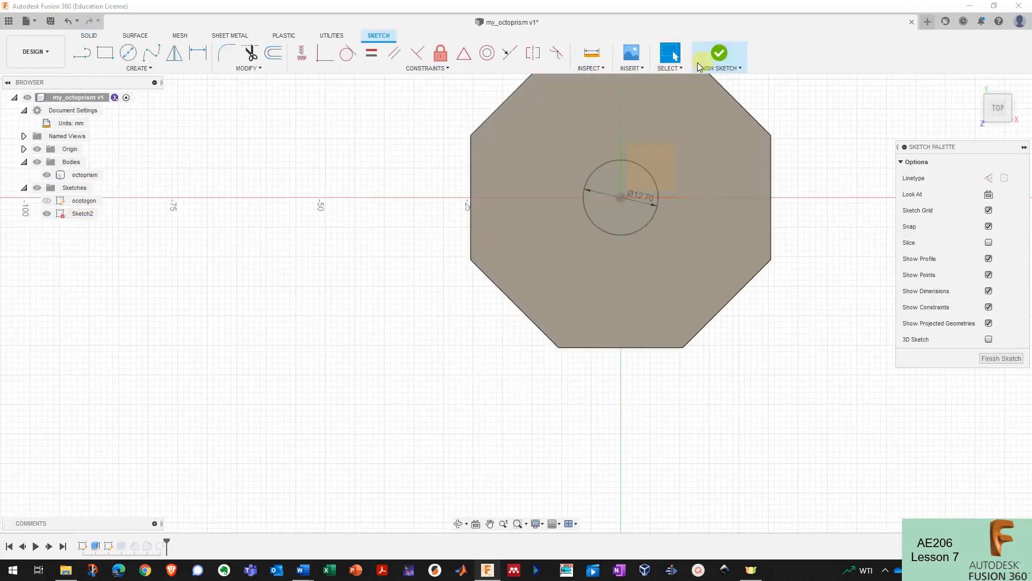
pyautogui.click(717, 55)
pyautogui.click(85, 215)
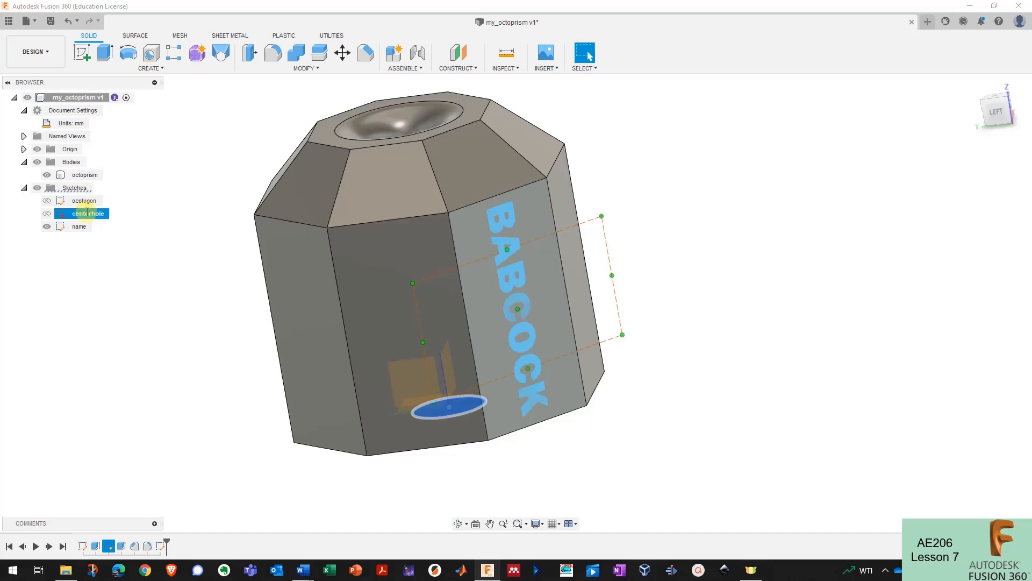
pyautogui.click(727, 336)
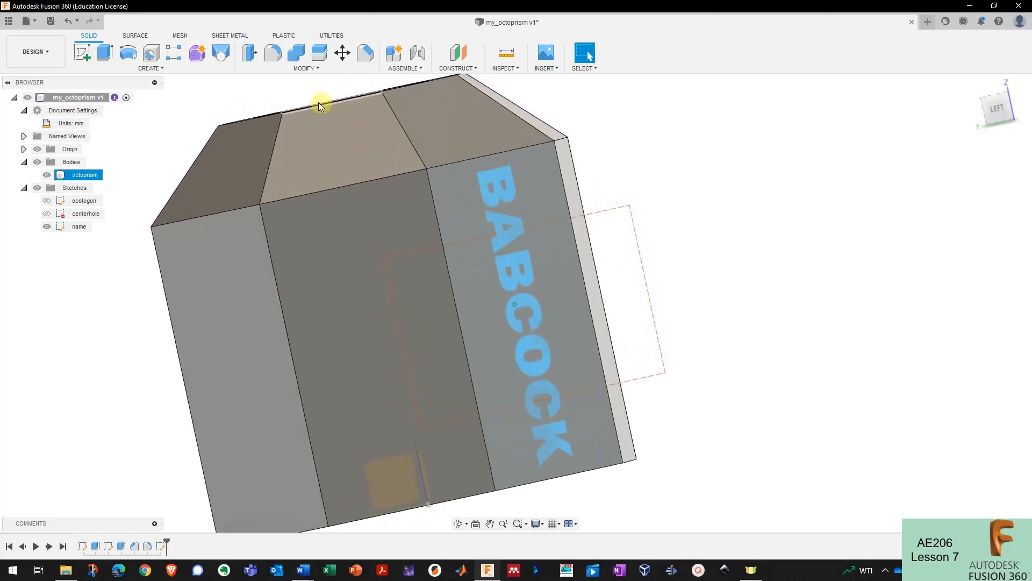
# - Extrude only the BABCOCK letter profiles outward as a Join, previewing about 11.84 mm
pyautogui.click(111, 56)
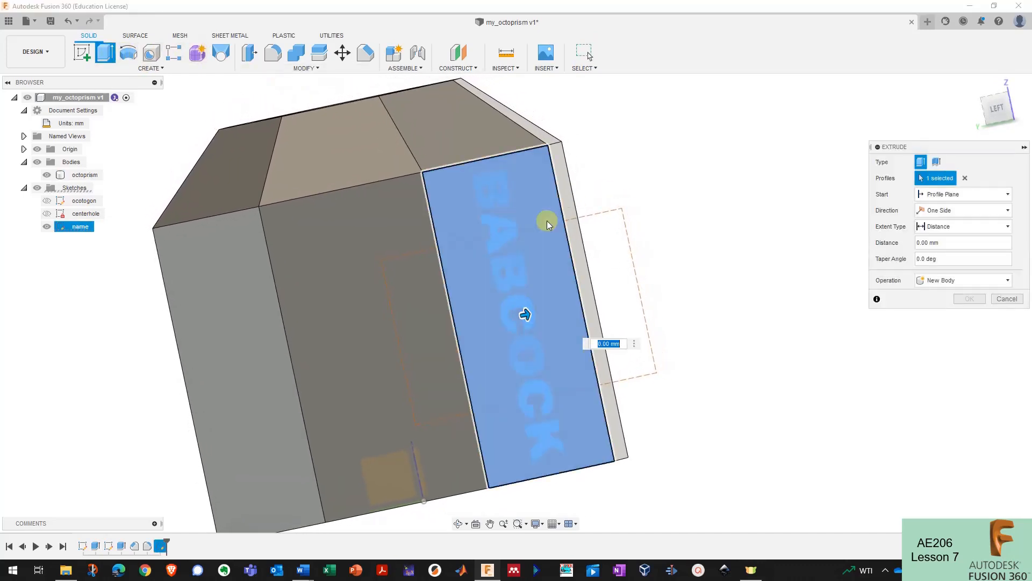
pyautogui.click(518, 227)
pyautogui.keyDown('shift'); pyautogui.moveTo(666, 261); pyautogui.dragTo(608, 285, button='middle'); pyautogui.keyUp('shift')
pyautogui.click(965, 180)
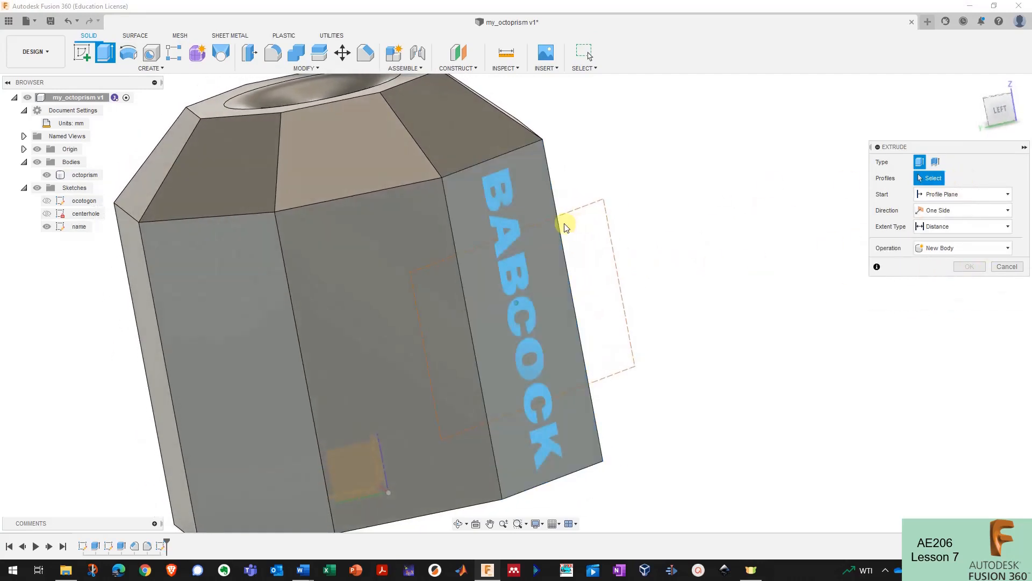
pyautogui.click(514, 235)
pyautogui.moveTo(536, 315); pyautogui.dragTo(680, 300)
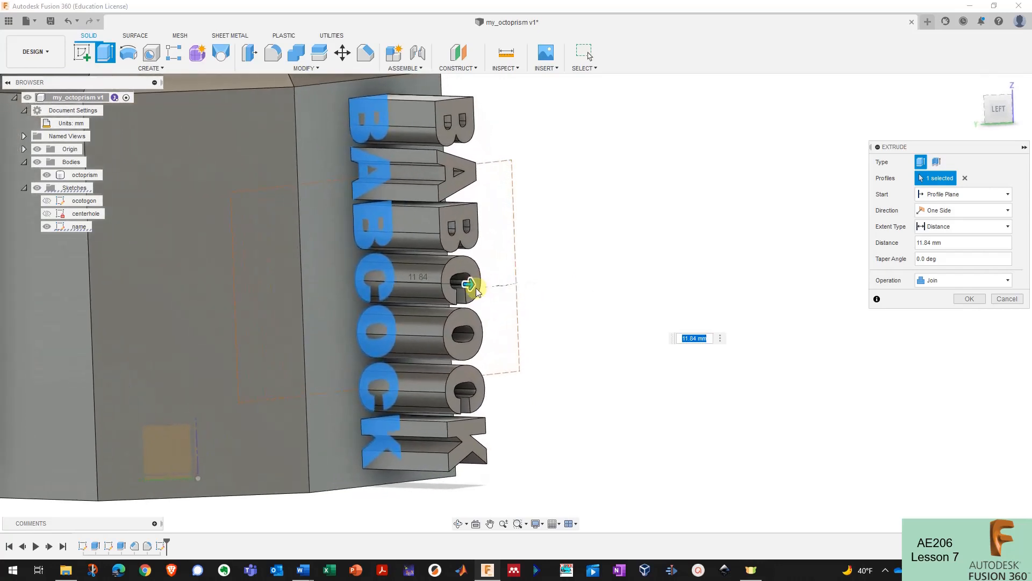
# - Shorten the BABCOCK extrusion to 2 mm, keep the operation as Join, and confirm
pyautogui.moveTo(472, 283); pyautogui.dragTo(453, 284)
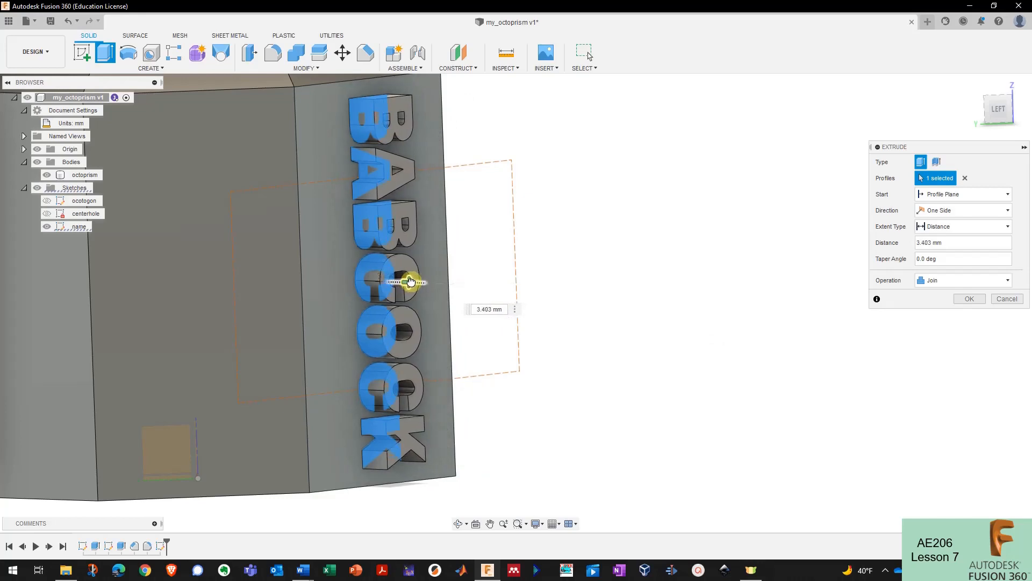
pyautogui.moveTo(408, 282); pyautogui.dragTo(439, 262)
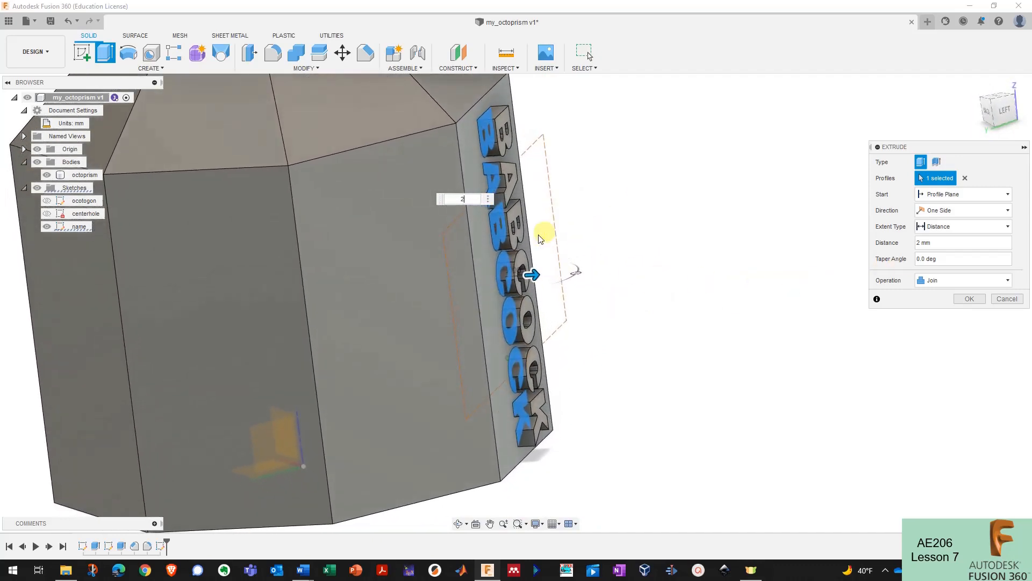
pyautogui.click(942, 281)
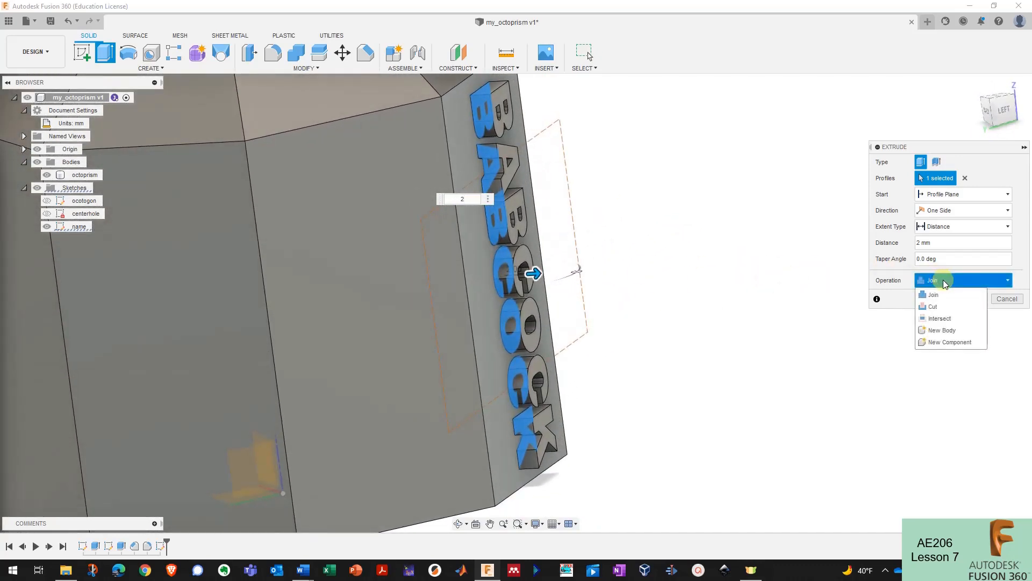
pyautogui.click(943, 330)
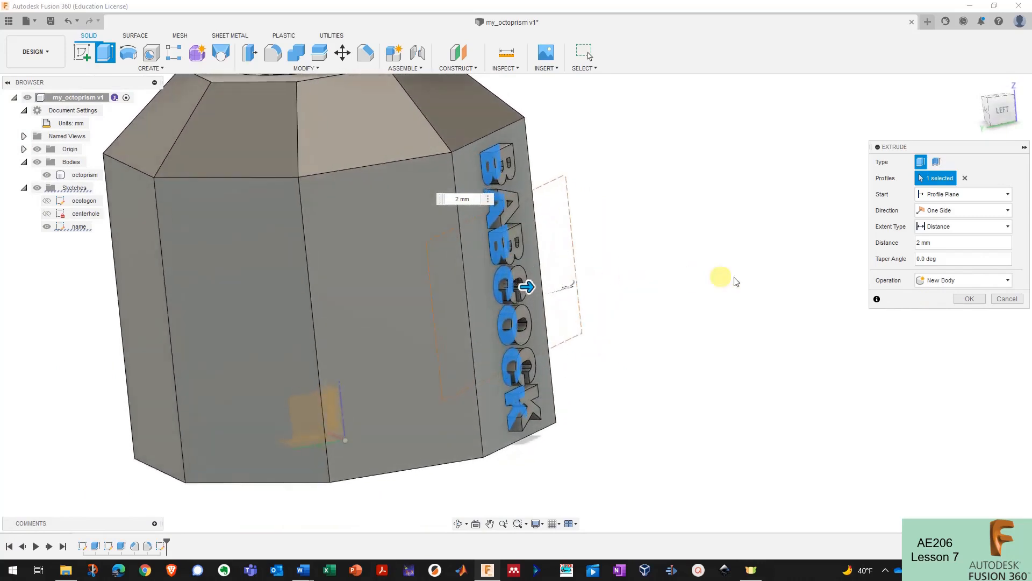
pyautogui.click(948, 280)
pyautogui.click(951, 293)
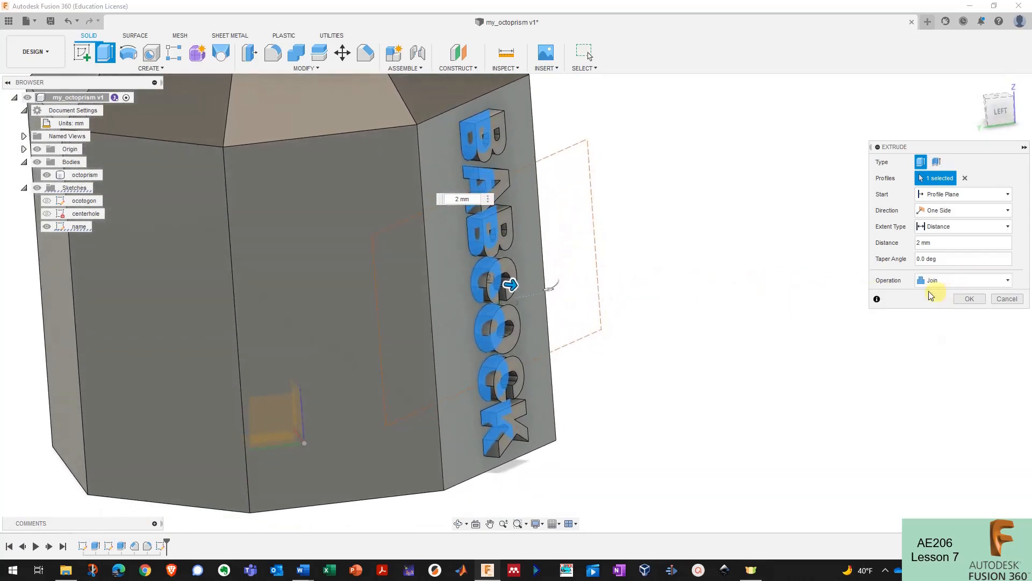
pyautogui.click(970, 299)
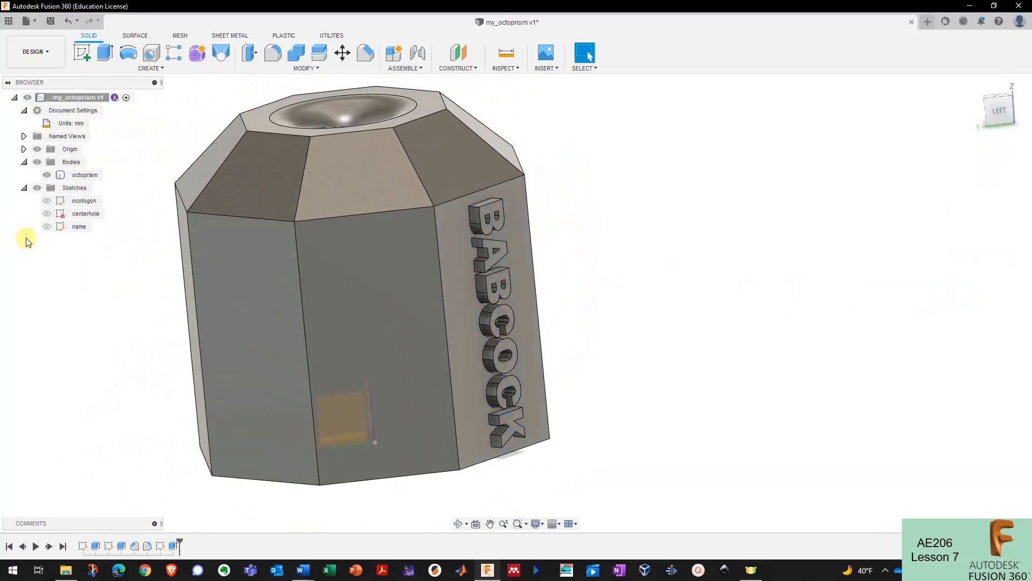
# - Turn the model to the BABCOCK side and start a sketch on the adjacent blank face
pyautogui.click(75, 177)
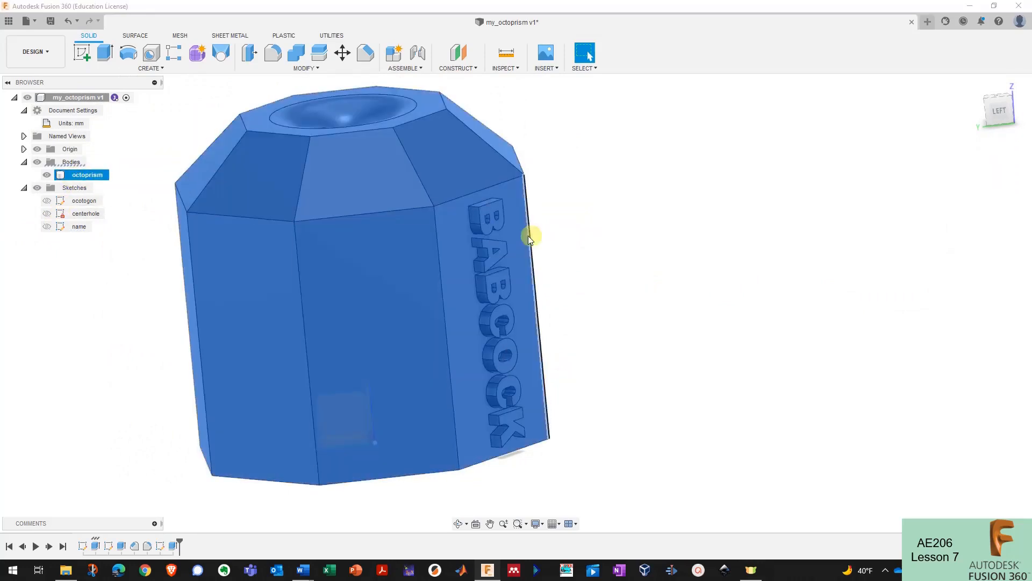
pyautogui.click(589, 244)
pyautogui.keyDown('shift'); pyautogui.moveTo(573, 237); pyautogui.dragTo(570, 235, button='middle'); pyautogui.keyUp('shift')
pyautogui.moveTo(564, 231)
pyautogui.keyDown('shift'); pyautogui.mouseDown(button='middle')
pyautogui.moveTo(685, 265)
pyautogui.moveTo(485, 273)
pyautogui.moveTo(603, 285)
pyautogui.moveTo(590, 275)
pyautogui.moveTo(530, 285)
pyautogui.moveTo(592, 283)
pyautogui.moveTo(527, 258)
pyautogui.mouseUp(button='middle'); pyautogui.keyUp('shift')
pyautogui.click(84, 54)
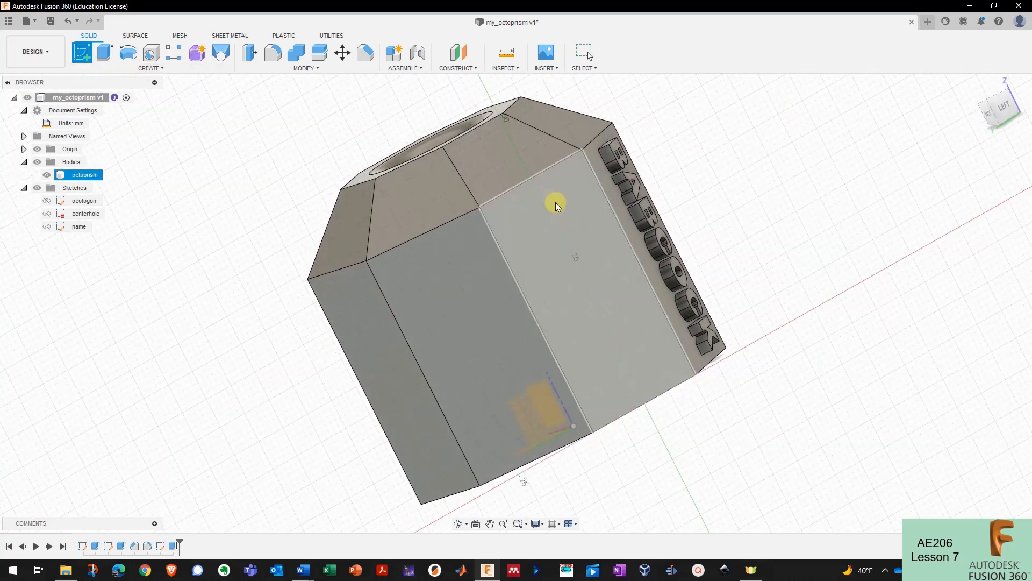
pyautogui.click(553, 202)
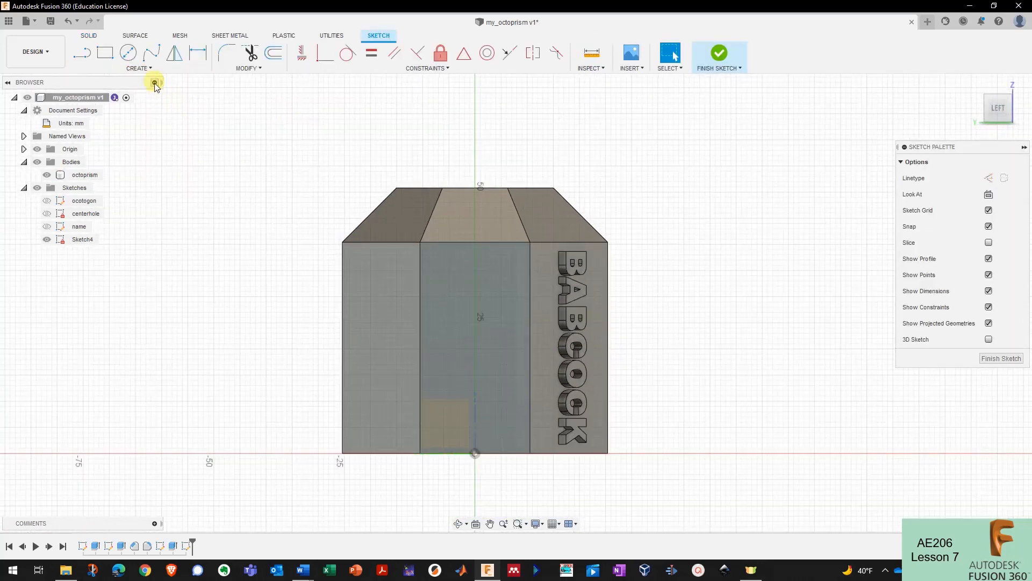
# - Draw a text box on the new sketch and enter the text 2004
pyautogui.click(141, 68)
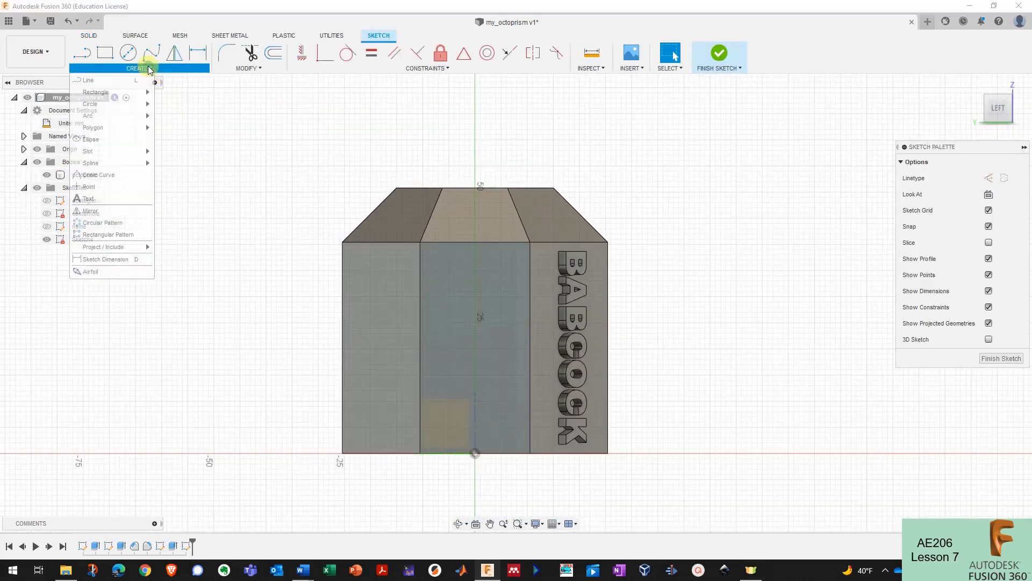
pyautogui.click(117, 199)
pyautogui.click(507, 359)
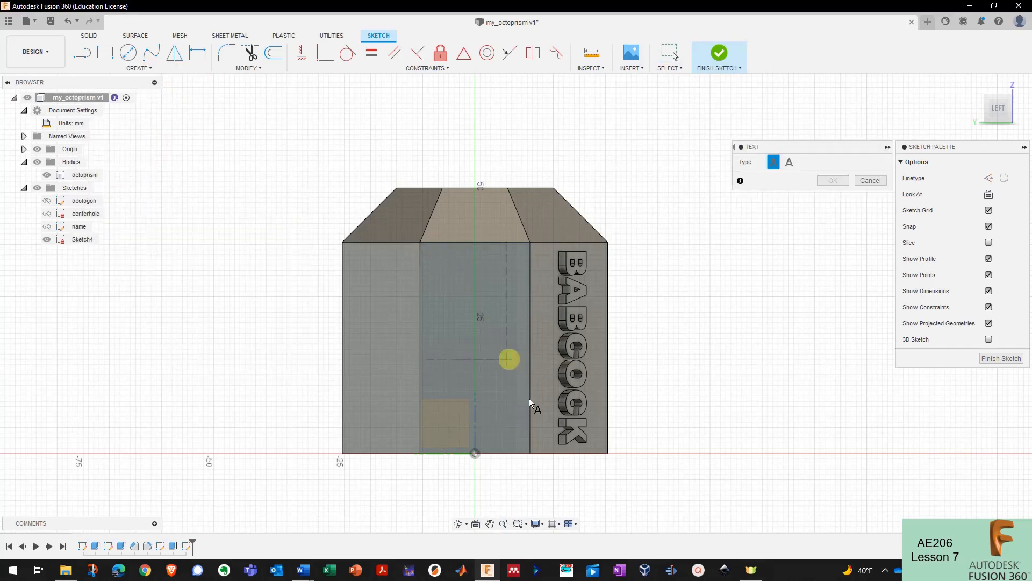
pyautogui.click(531, 456)
pyautogui.scroll(3, 466, 401)
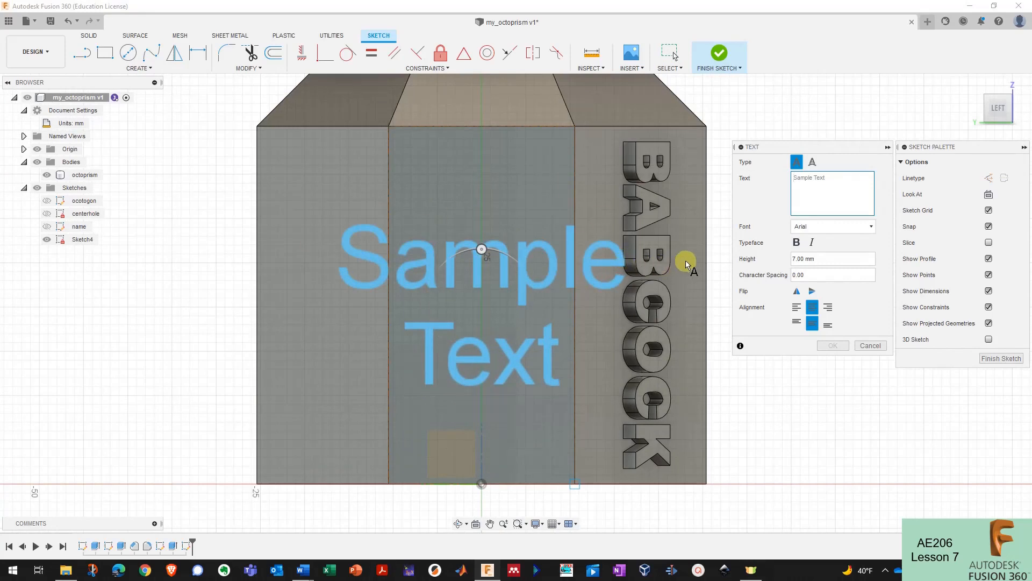
pyautogui.click(842, 191)
pyautogui.write('2004')
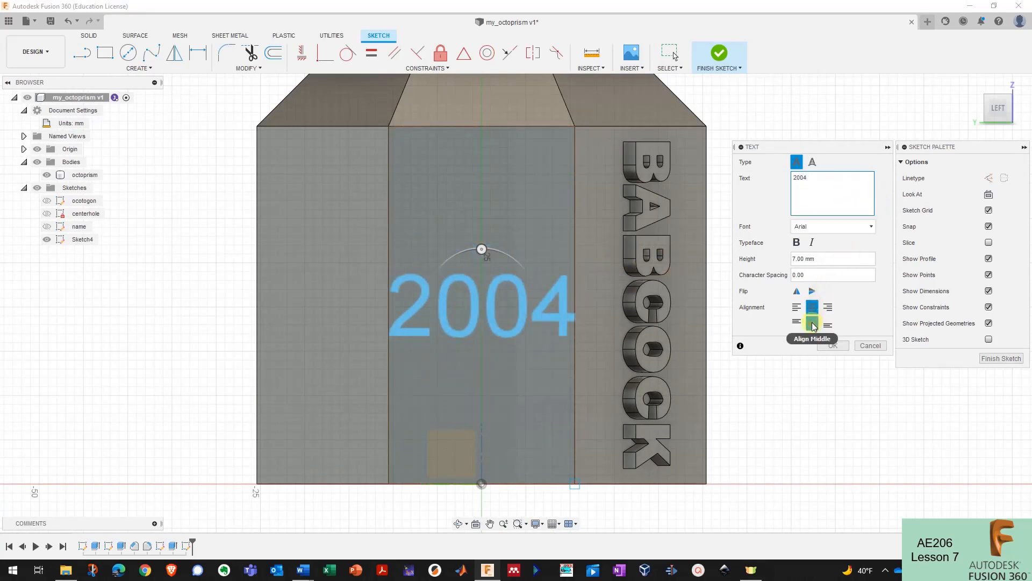
# - Rotate the 2004 text -90° to run vertically, make it bold at 10 mm, and finish the sketch
pyautogui.moveTo(476, 247); pyautogui.dragTo(553, 290)
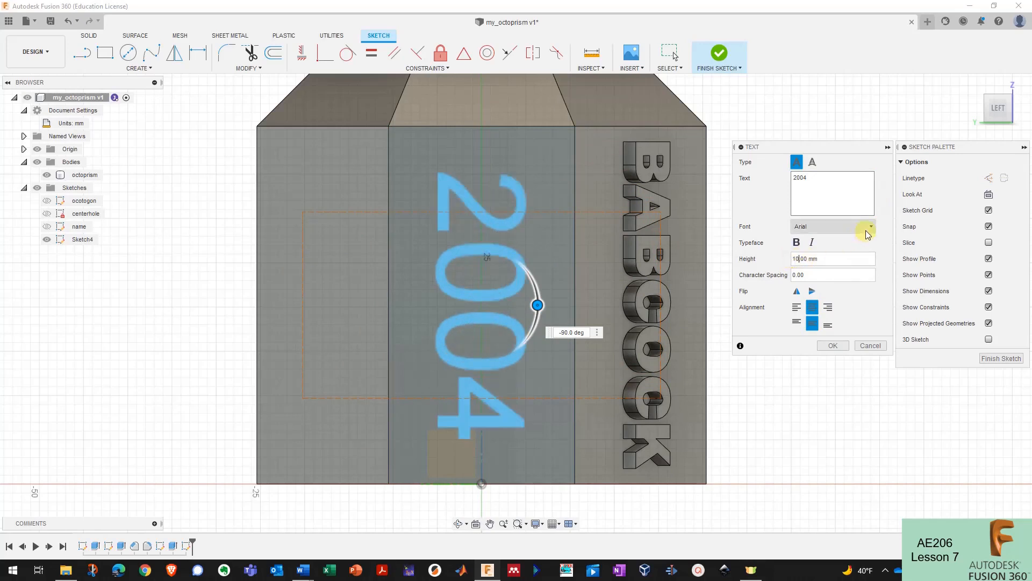
pyautogui.click(798, 244)
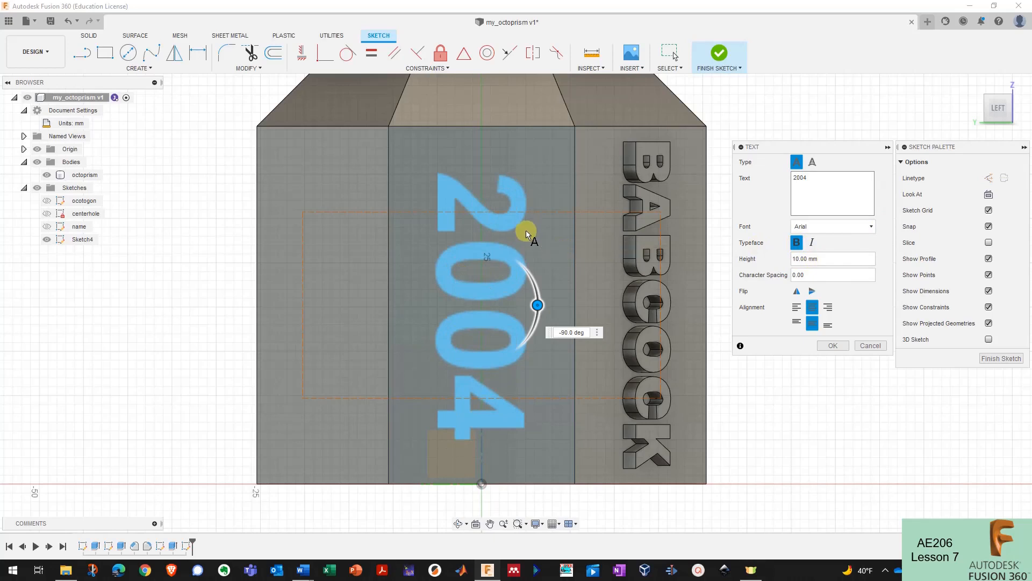
pyautogui.click(831, 345)
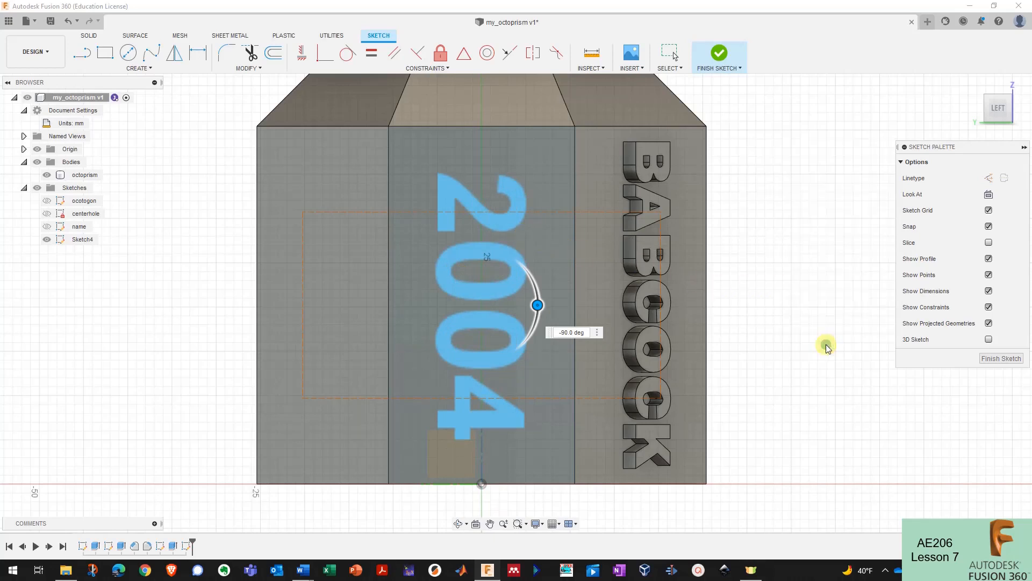
pyautogui.click(724, 58)
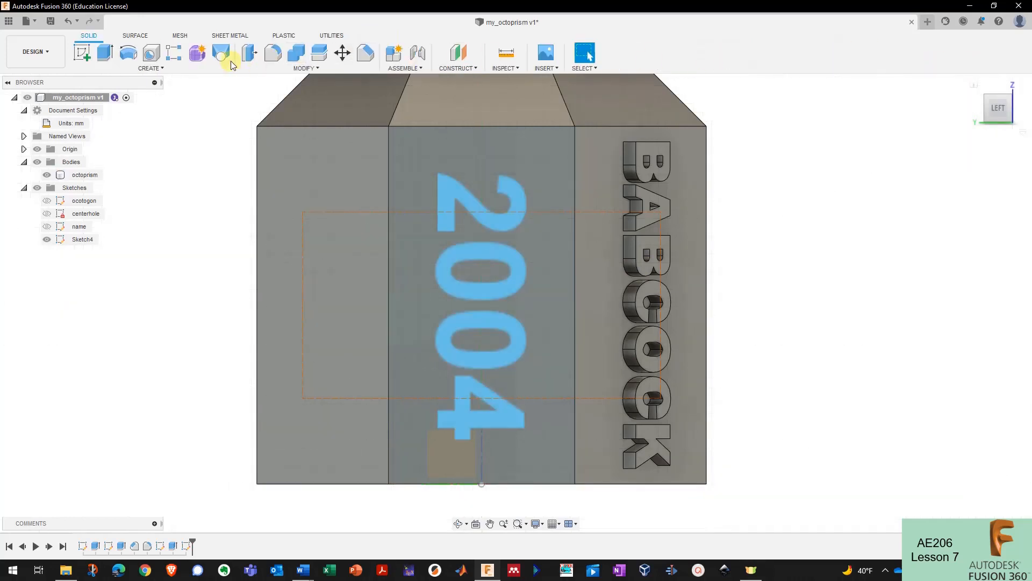
# - Extrude only the 2004 text profile inward as a cut, turning the view to face the digits
pyautogui.click(106, 53)
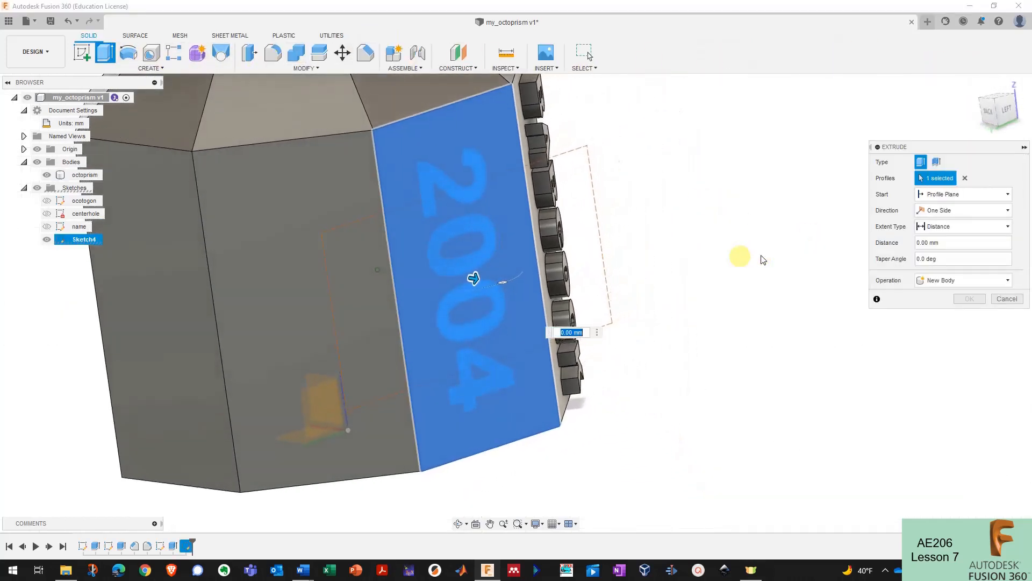
pyautogui.click(965, 178)
pyautogui.click(486, 178)
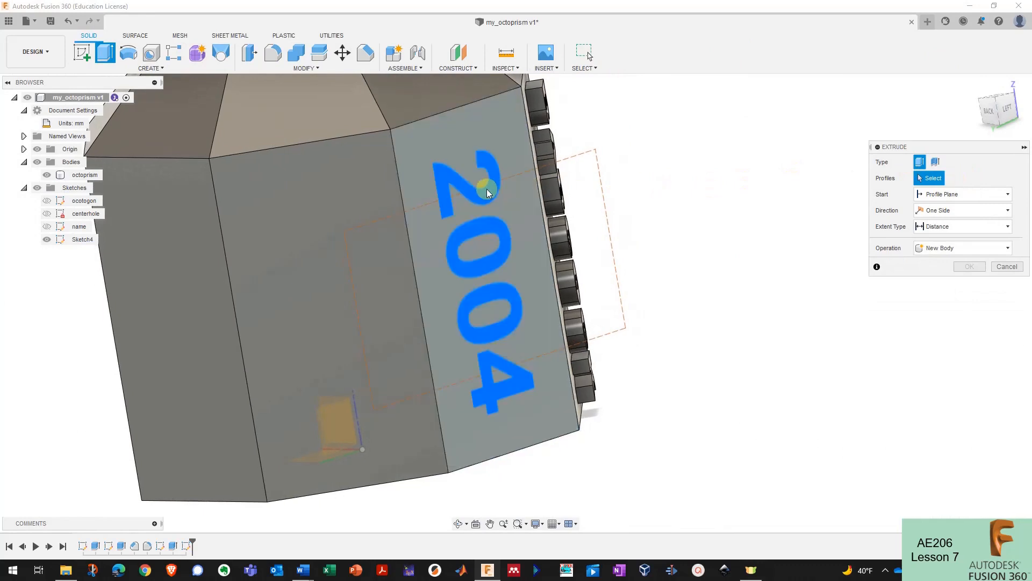
pyautogui.moveTo(506, 283); pyautogui.dragTo(453, 274)
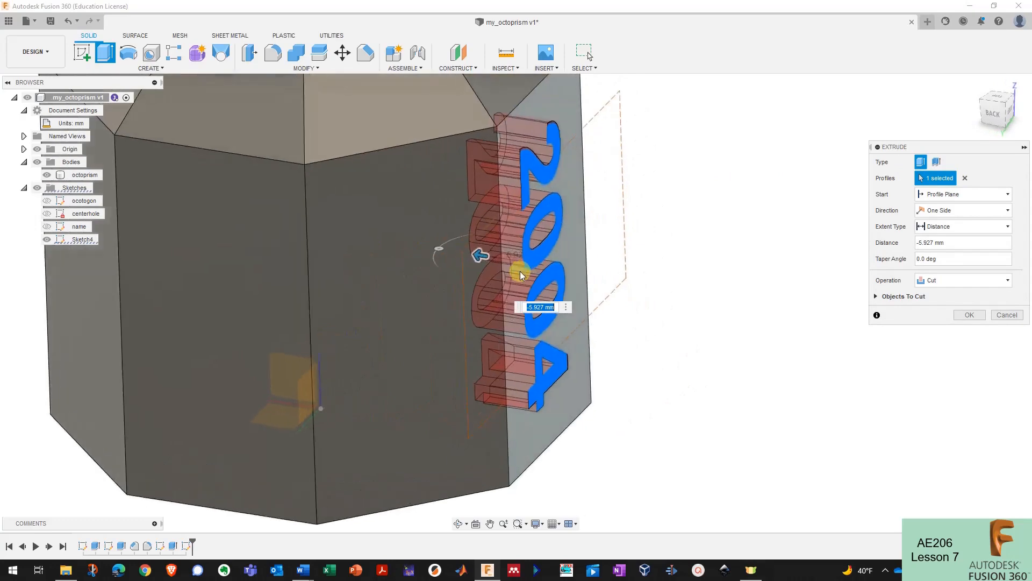
pyautogui.scroll(3, 520, 275)
pyautogui.keyDown('shift'); pyautogui.moveTo(571, 221); pyautogui.dragTo(506, 219, button='middle'); pyautogui.keyUp('shift')
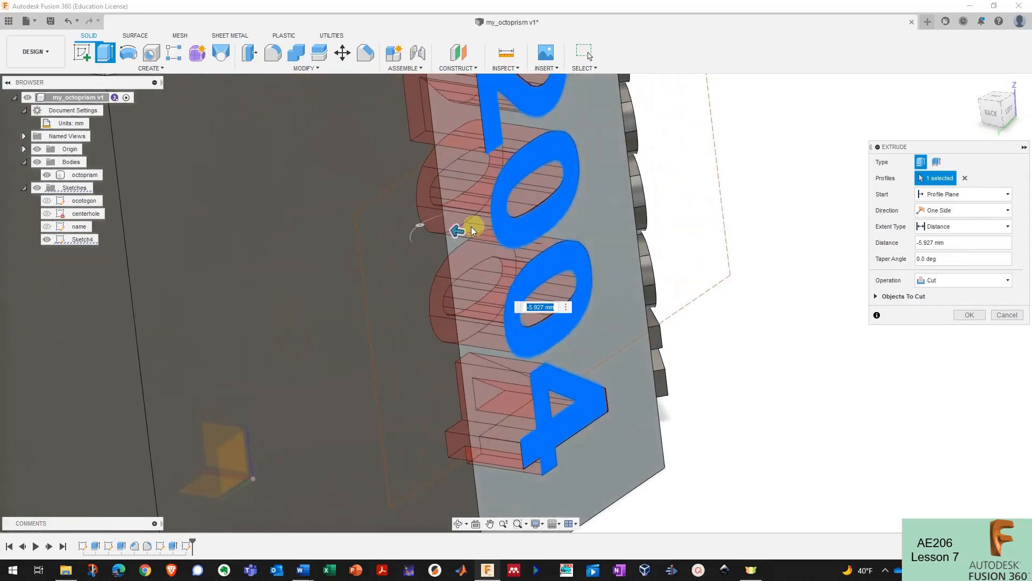
pyautogui.moveTo(460, 232); pyautogui.dragTo(475, 232)
pyautogui.keyDown('shift'); pyautogui.moveTo(521, 224); pyautogui.dragTo(473, 228, button='middle'); pyautogui.keyUp('shift')
# - Set the engraving depth to -2 mm with the Cut operation and commit it
pyautogui.scroll(-2, 573, 259)
pyautogui.scroll(4, 561, 251)
pyautogui.scroll(-2, 473, 228)
pyautogui.moveTo(475, 231); pyautogui.dragTo(494, 235)
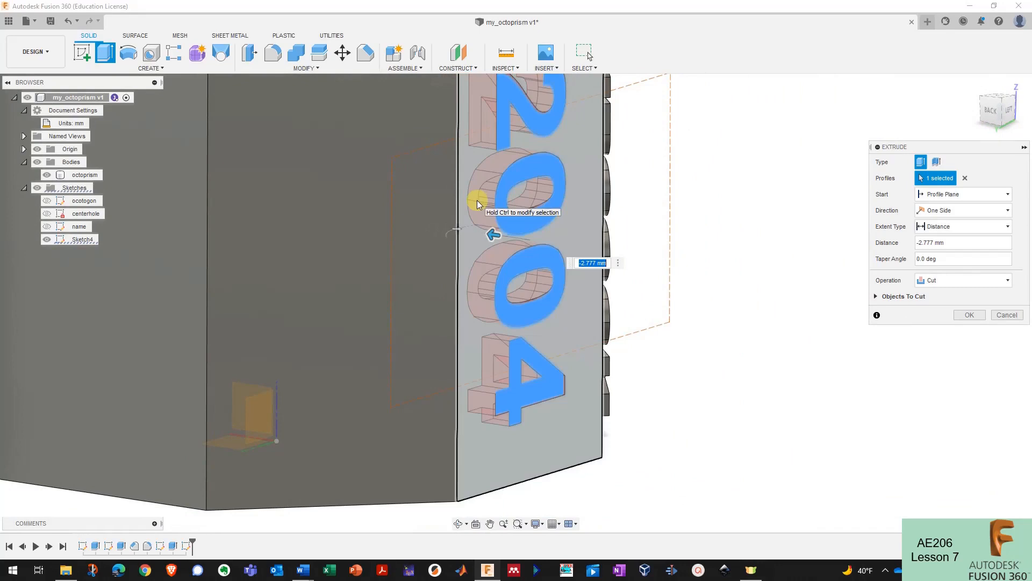
pyautogui.write('-2')
pyautogui.press('Return')
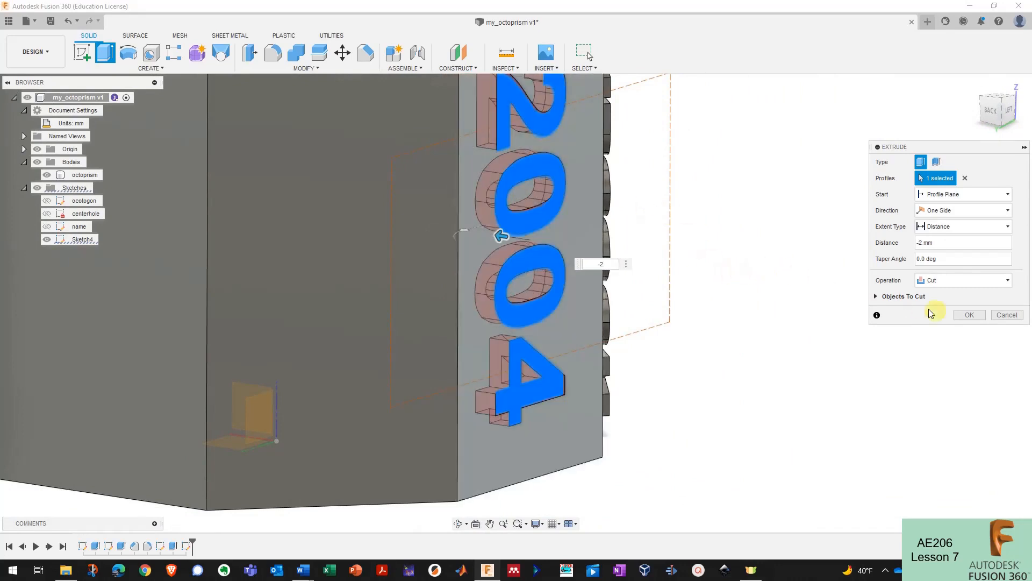
pyautogui.click(946, 280)
pyautogui.click(946, 280)
pyautogui.click(965, 315)
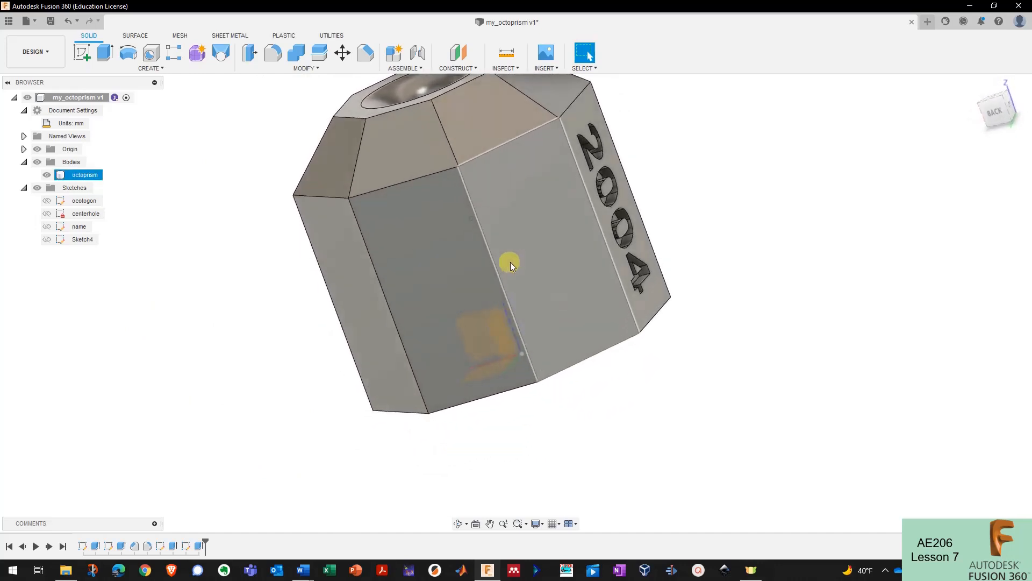
# - Start Sketch5 on a blank side face and draw a 2.5 mm circumscribed hexagon near its top
pyautogui.click(528, 247)
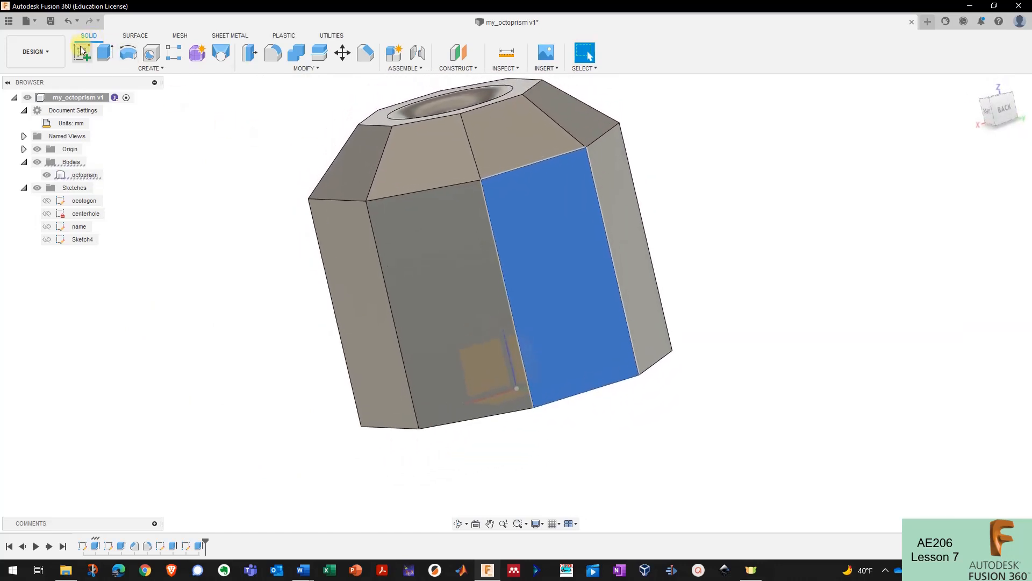
pyautogui.click(82, 52)
pyautogui.scroll(3, 539, 231)
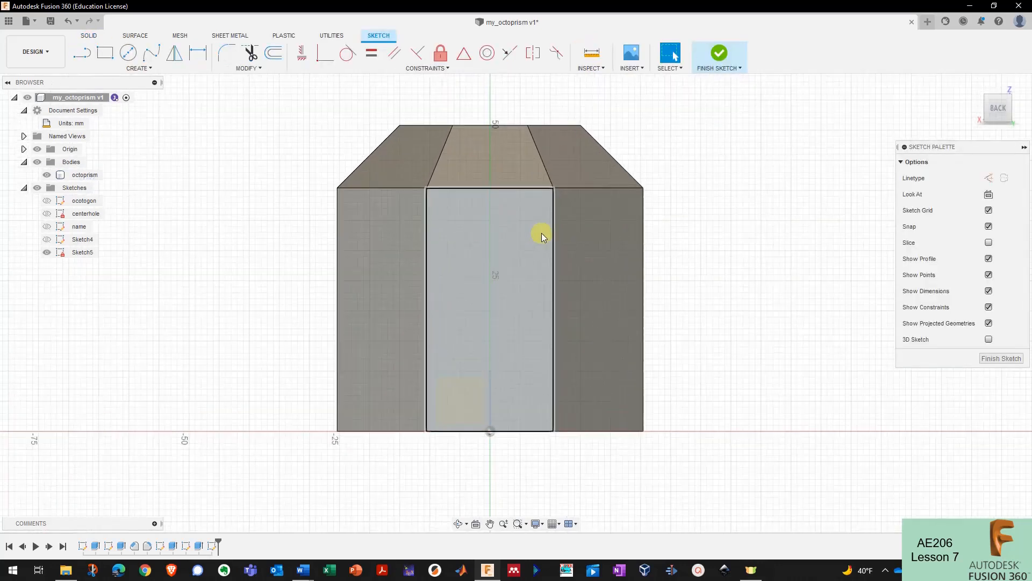
pyautogui.click(140, 68)
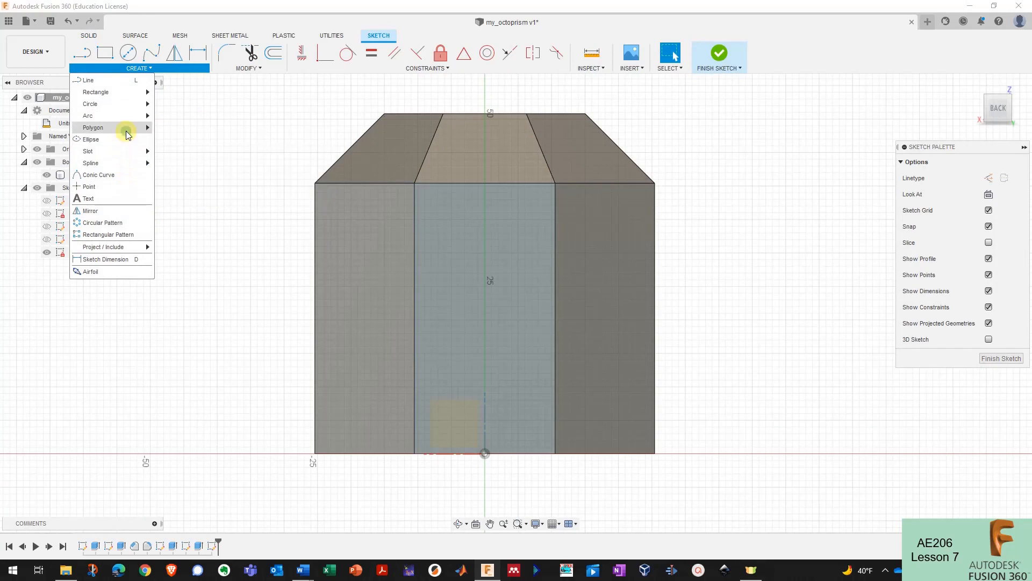
pyautogui.moveTo(129, 130)
pyautogui.click(168, 129)
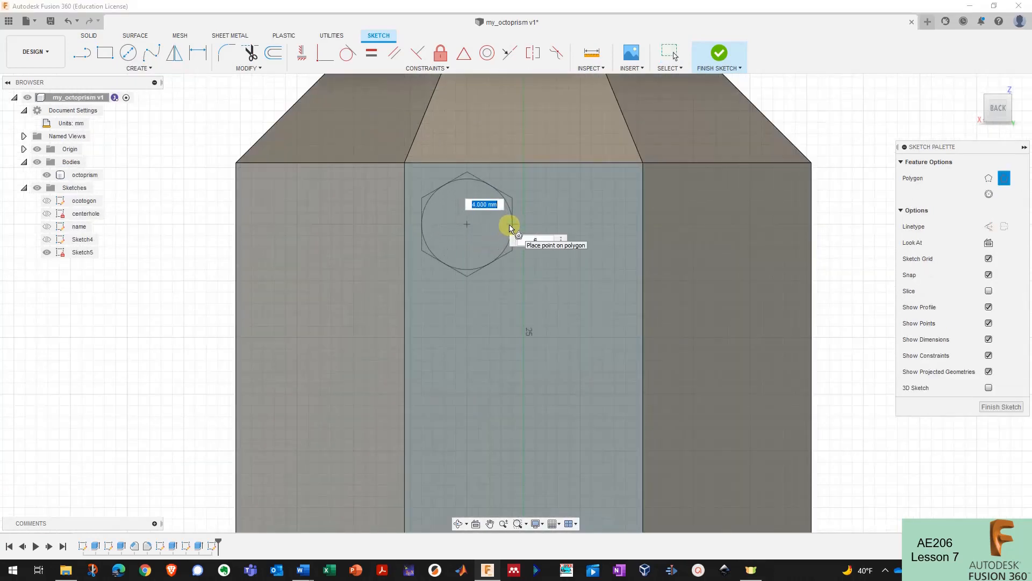
pyautogui.write('2.5')
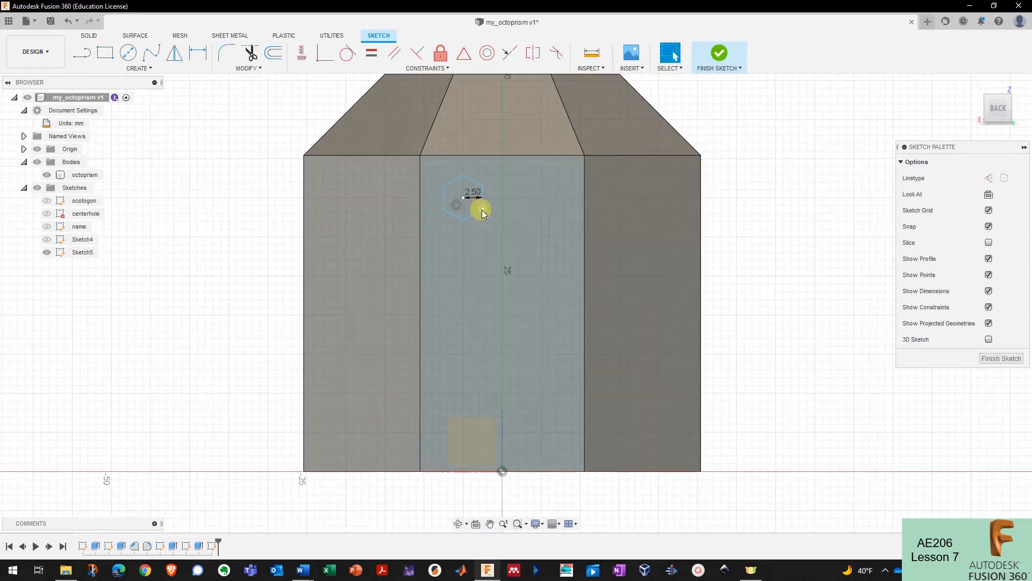
pyautogui.click(465, 215)
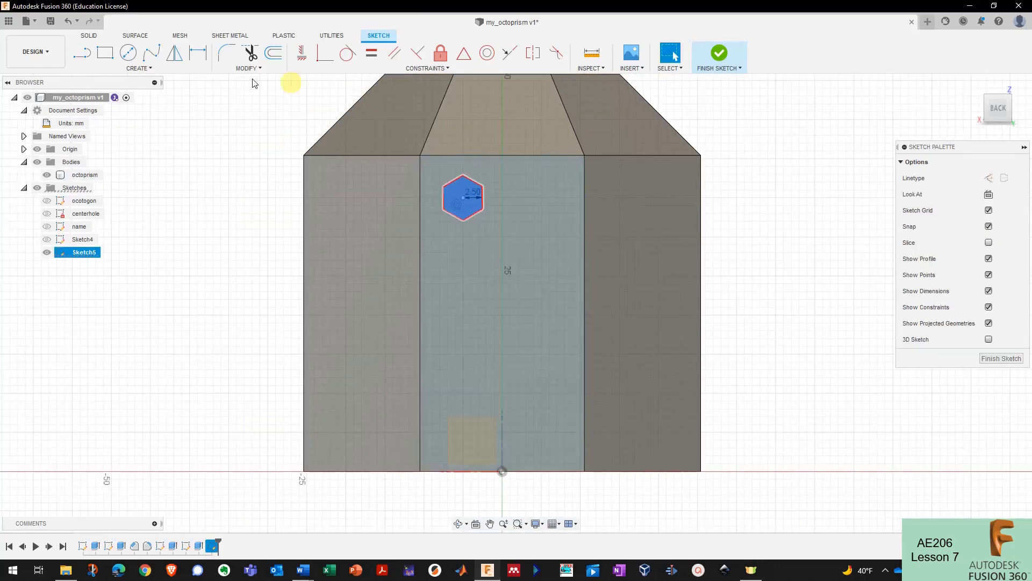
pyautogui.click(162, 69)
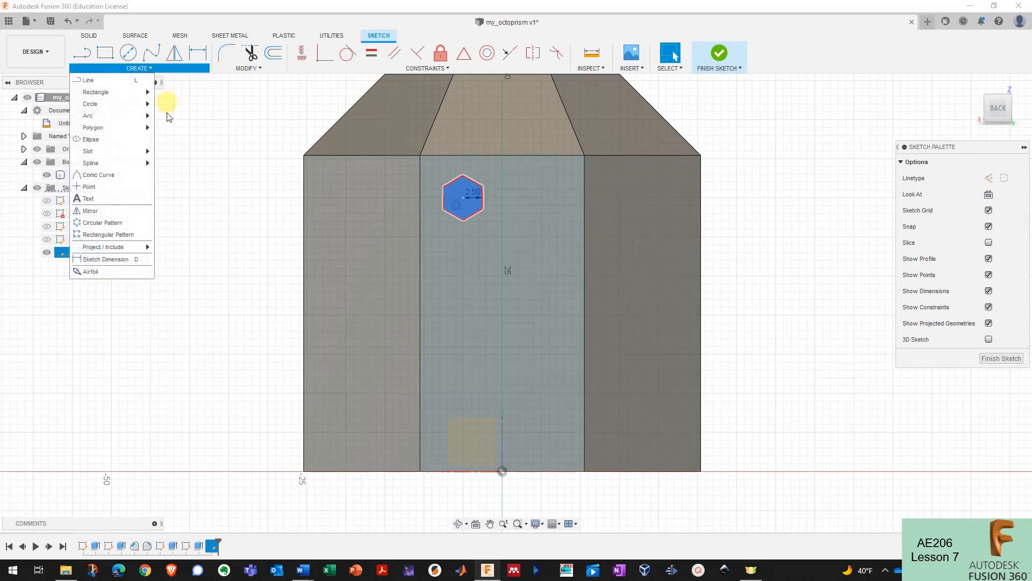
pyautogui.click(124, 223)
pyautogui.scroll(-2, 337, 259)
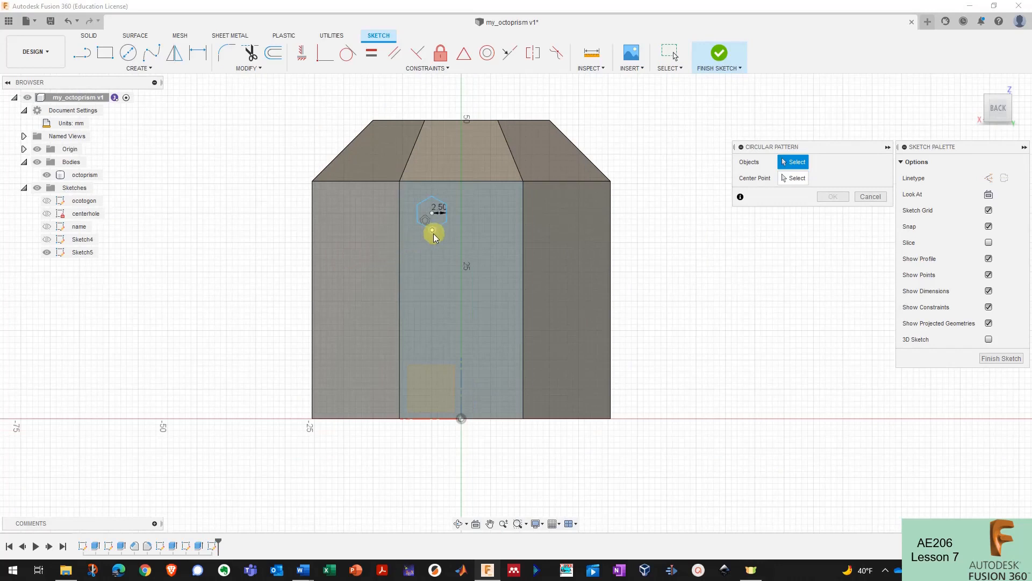
pyautogui.moveTo(412, 194); pyautogui.dragTo(463, 240)
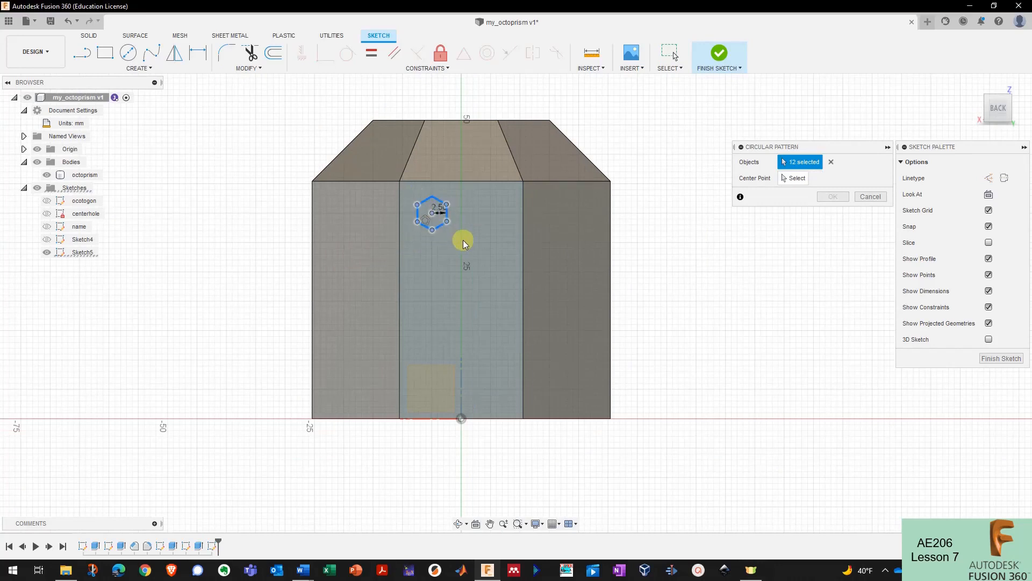
pyautogui.scroll(2, 459, 237)
pyautogui.scroll(1, 455, 226)
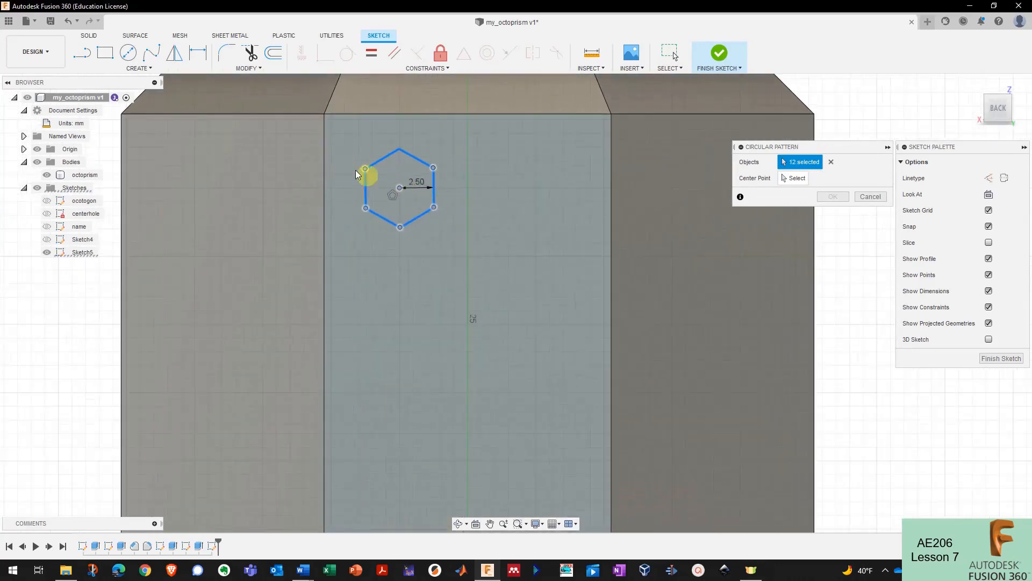
pyautogui.click(798, 183)
pyautogui.scroll(-3, 444, 201)
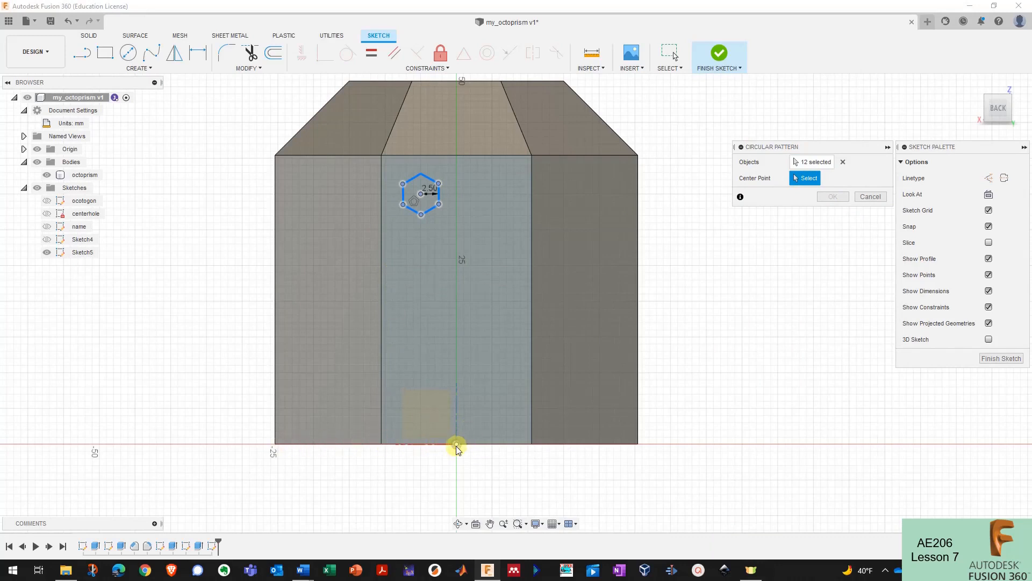
pyautogui.click(381, 445)
pyautogui.scroll(-3, 371, 391)
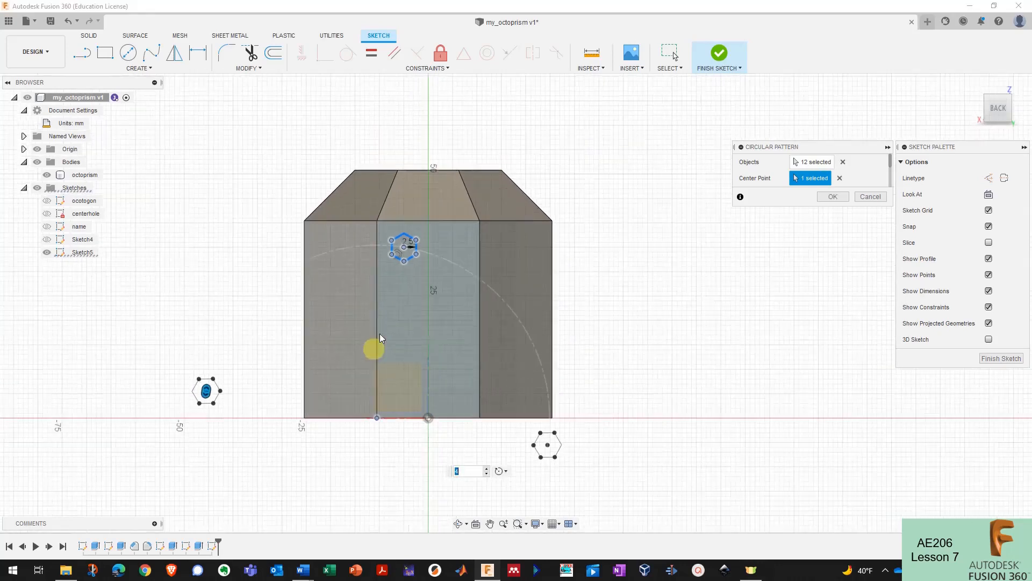
pyautogui.scroll(1, 380, 333)
pyautogui.scroll(-4, 405, 255)
pyautogui.scroll(3, 394, 406)
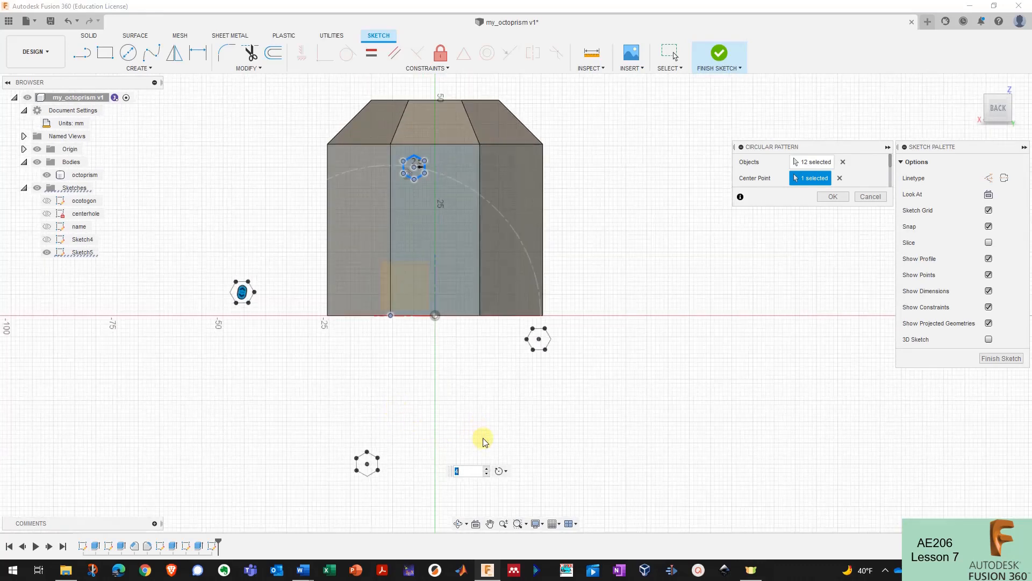
pyautogui.click(486, 468)
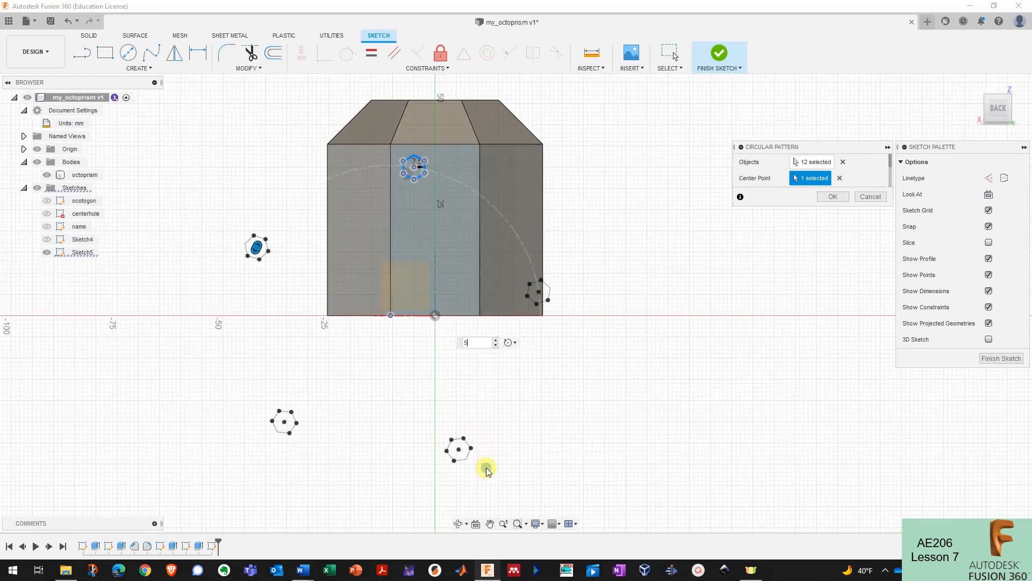
pyautogui.click(497, 341)
pyautogui.click(497, 341)
pyautogui.click(497, 340)
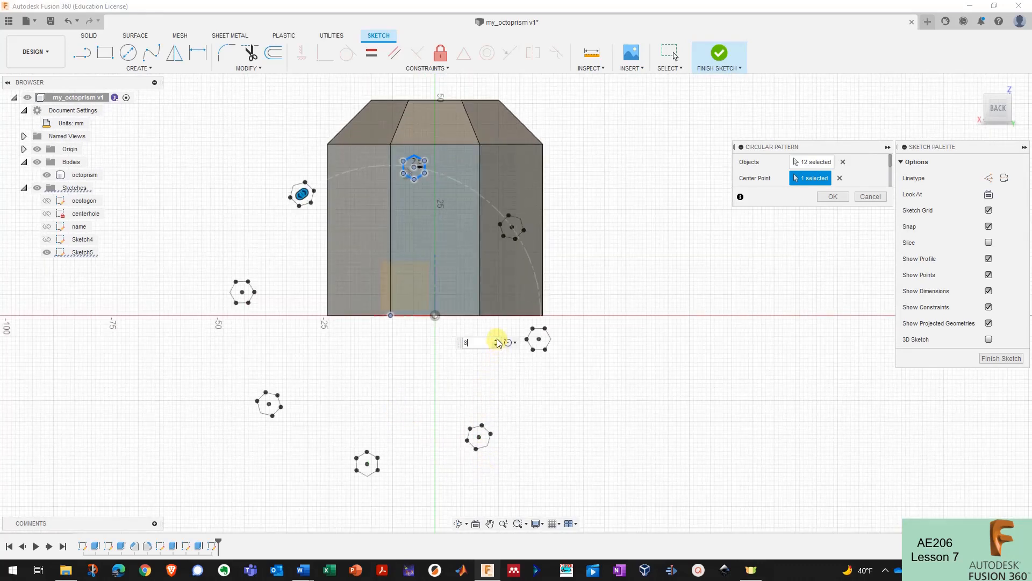
pyautogui.click(497, 341)
pyautogui.click(497, 341)
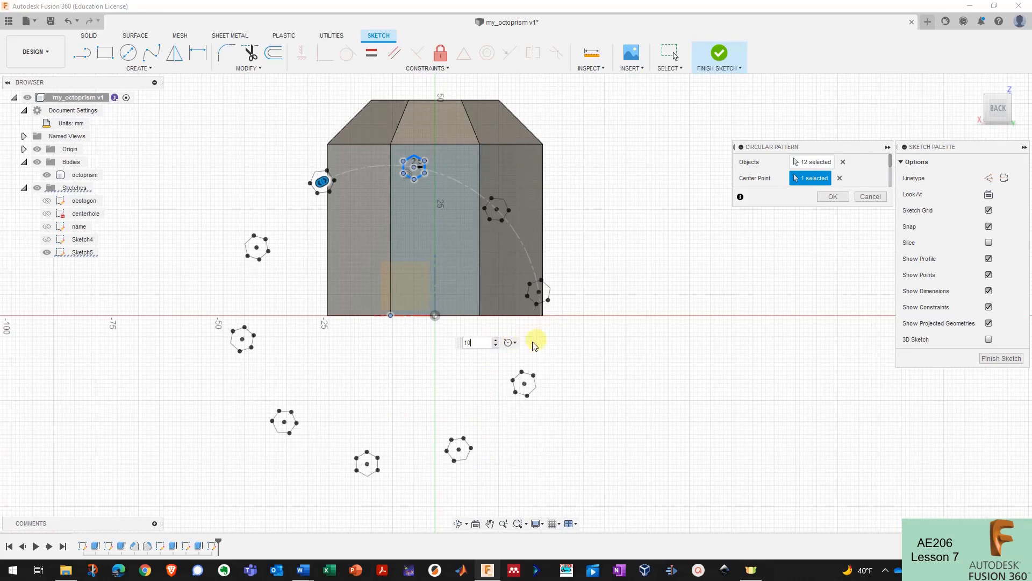
pyautogui.click(518, 344)
pyautogui.click(522, 367)
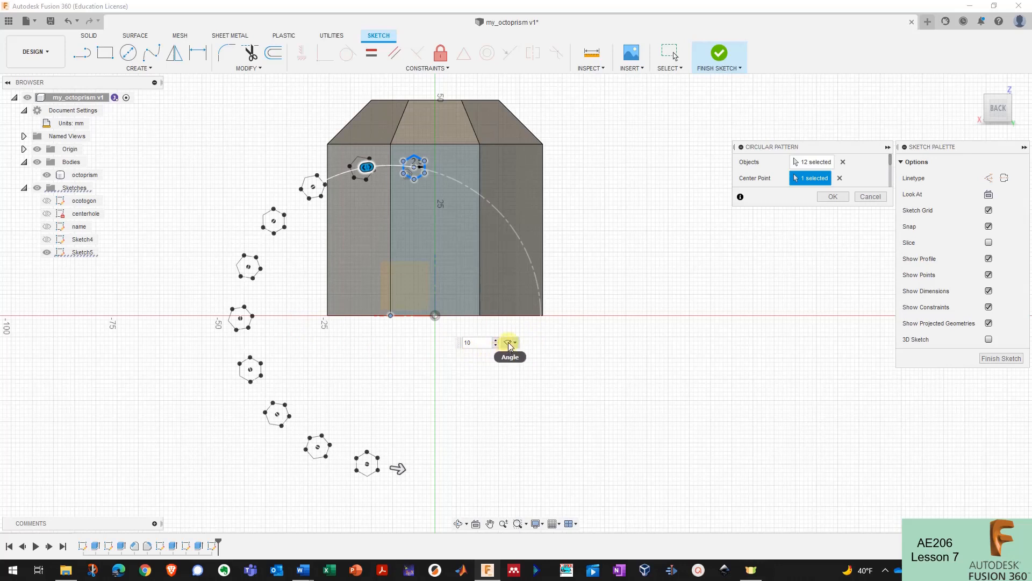
pyautogui.moveTo(398, 468); pyautogui.dragTo(485, 389)
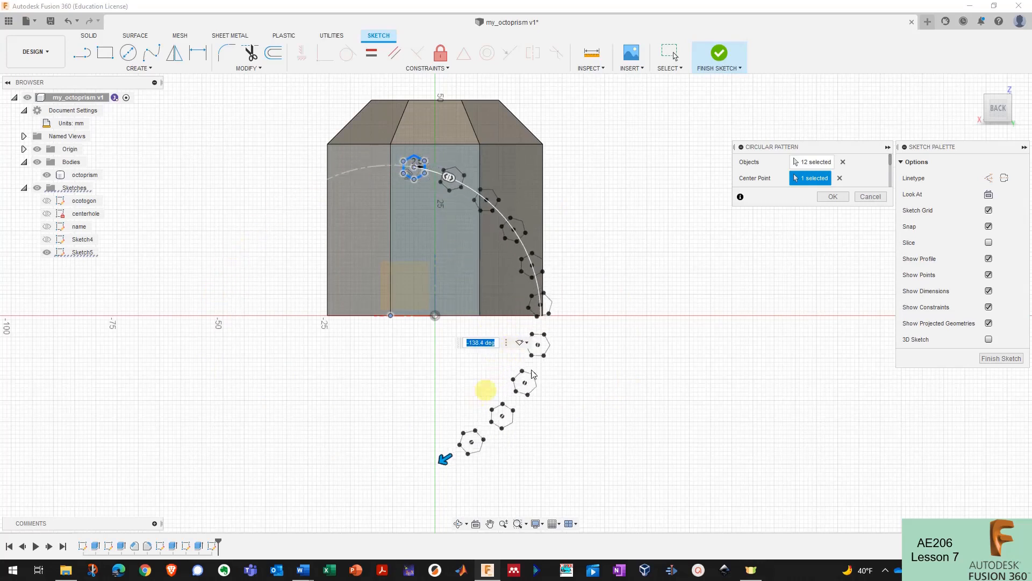
pyautogui.click(831, 197)
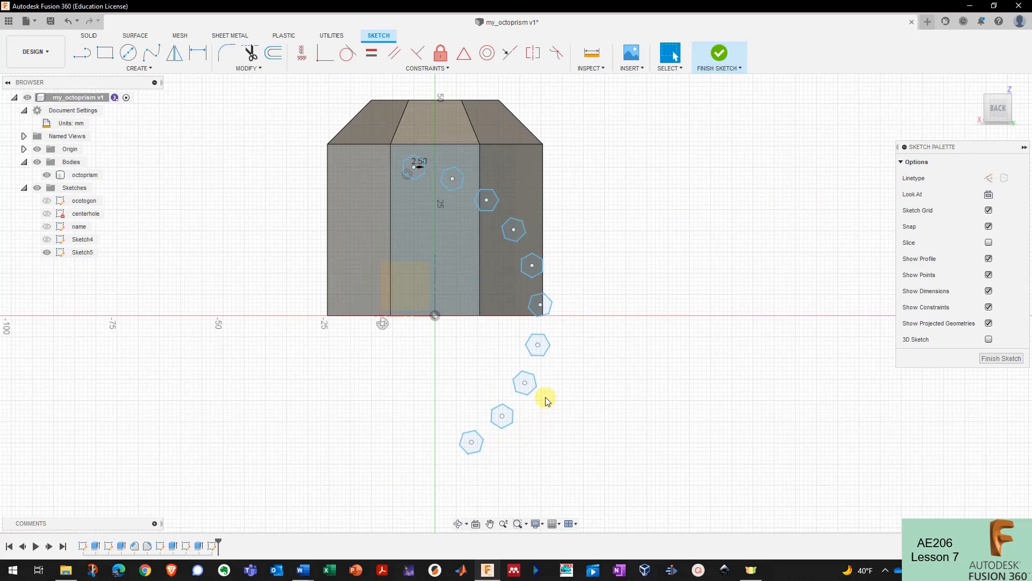
pyautogui.hotkey('ctrl', 'z')
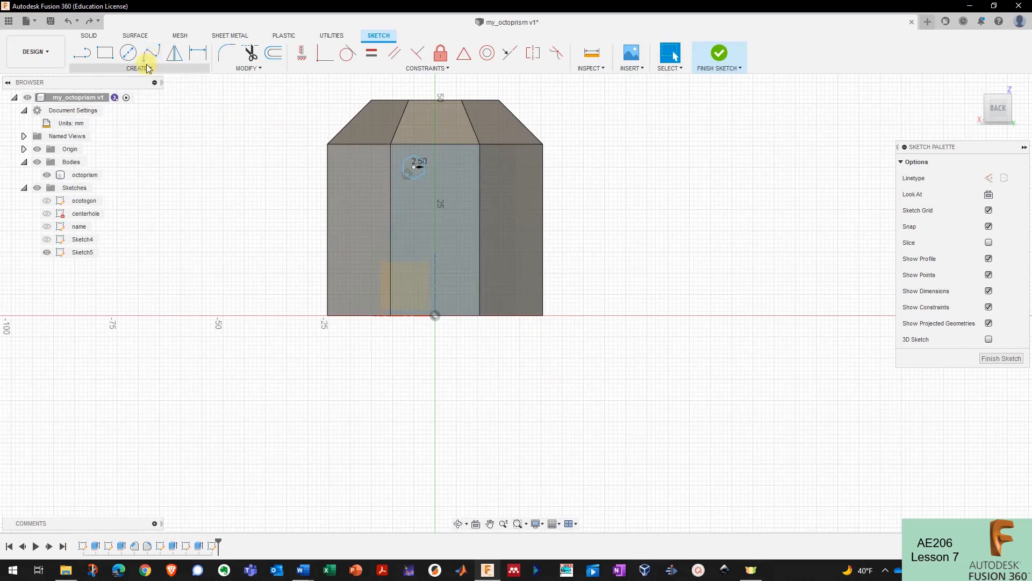
# - Pattern the hexagon into 2 columns by 4 rows, omitting the third-row right and second-row left copies
pyautogui.click(178, 70)
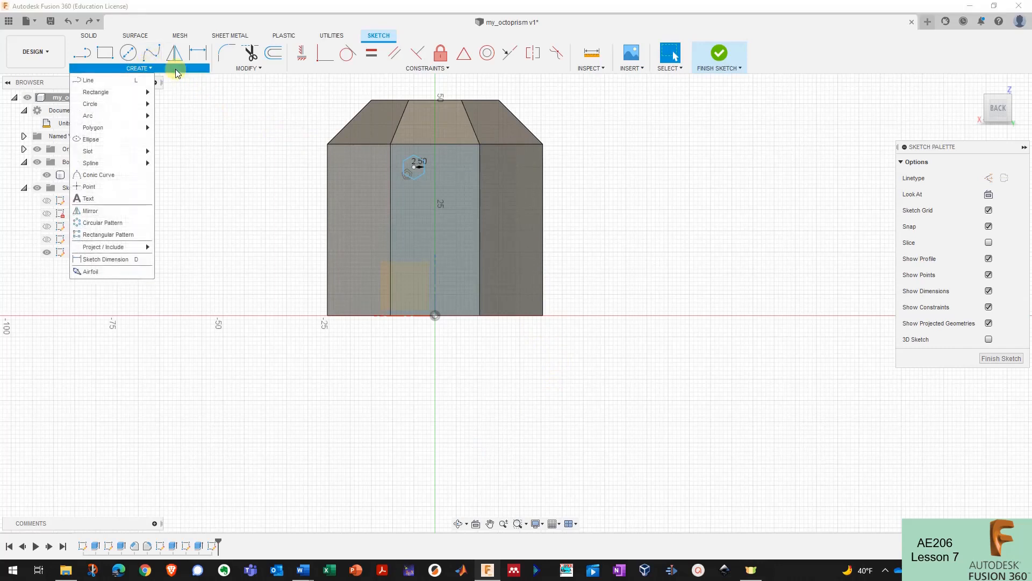
pyautogui.click(118, 235)
pyautogui.scroll(3, 430, 159)
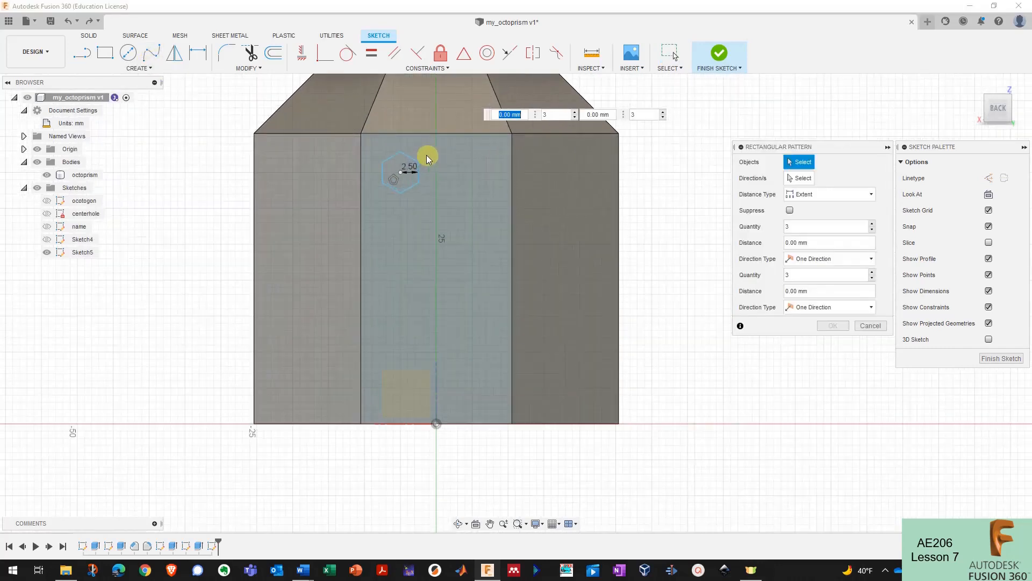
pyautogui.moveTo(374, 154); pyautogui.dragTo(438, 211)
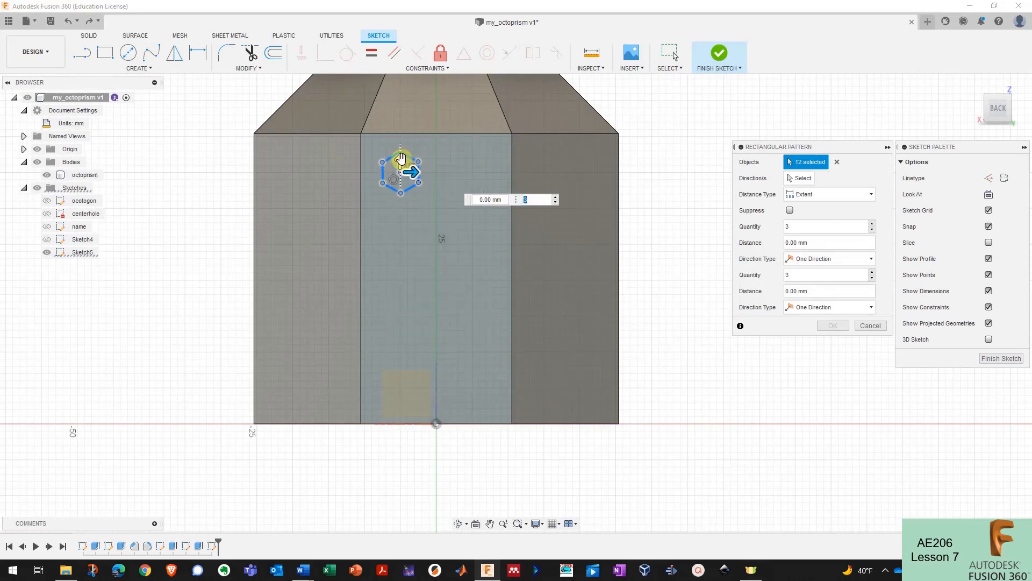
pyautogui.moveTo(401, 157); pyautogui.dragTo(396, 357)
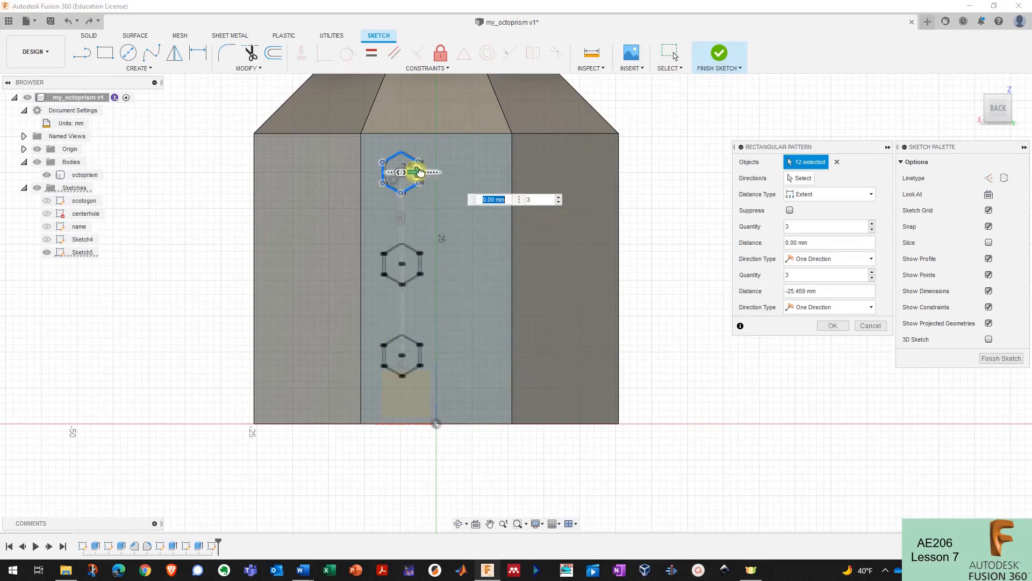
pyautogui.moveTo(421, 172); pyautogui.dragTo(491, 172)
pyautogui.moveTo(401, 362); pyautogui.dragTo(400, 379)
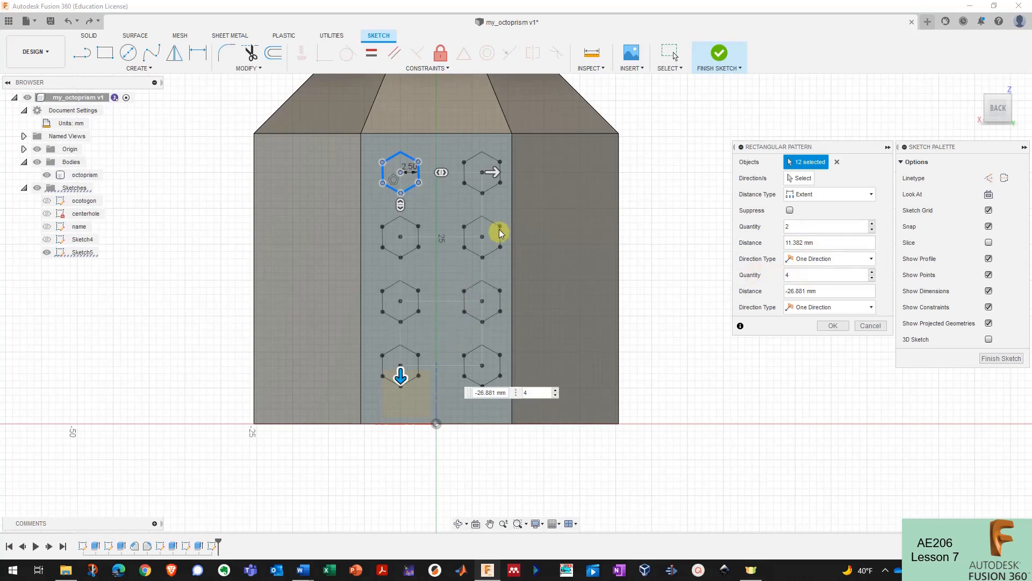
pyautogui.moveTo(495, 182); pyautogui.dragTo(475, 172)
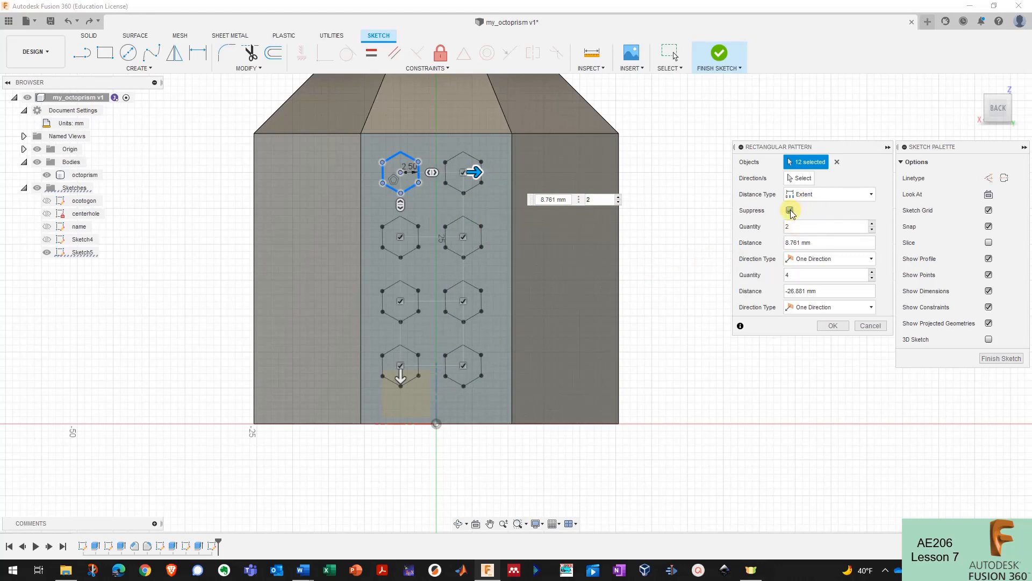
pyautogui.click(464, 304)
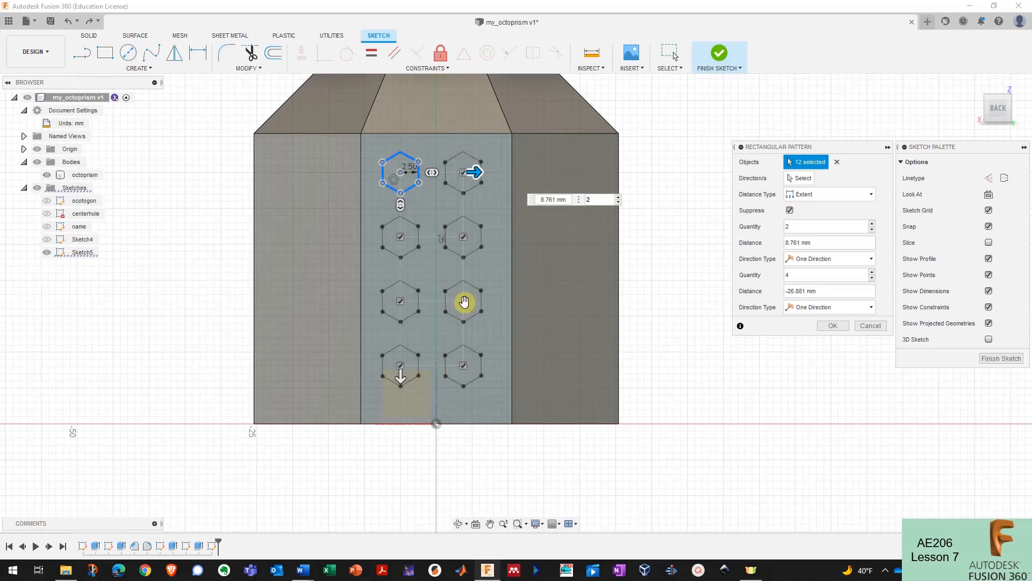
pyautogui.click(401, 236)
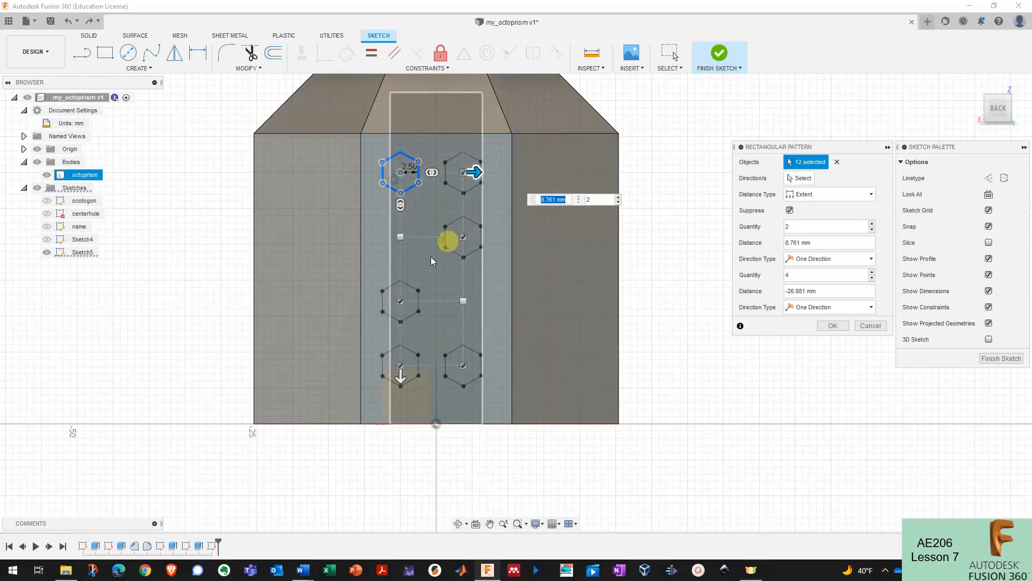
pyautogui.click(833, 327)
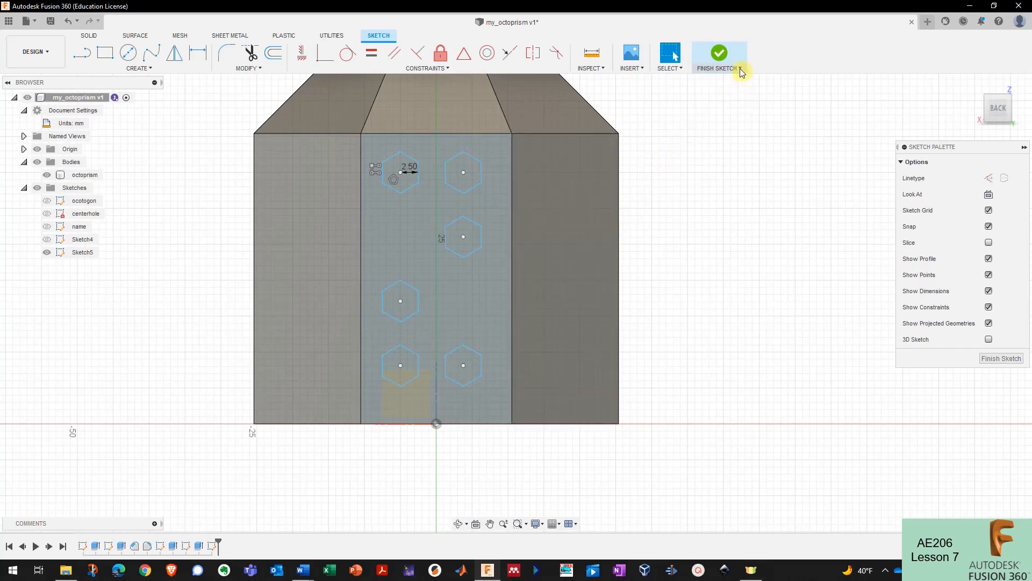
# - Finish the hexagon sketch and select all six hexagon profiles for extrusion
pyautogui.click(720, 55)
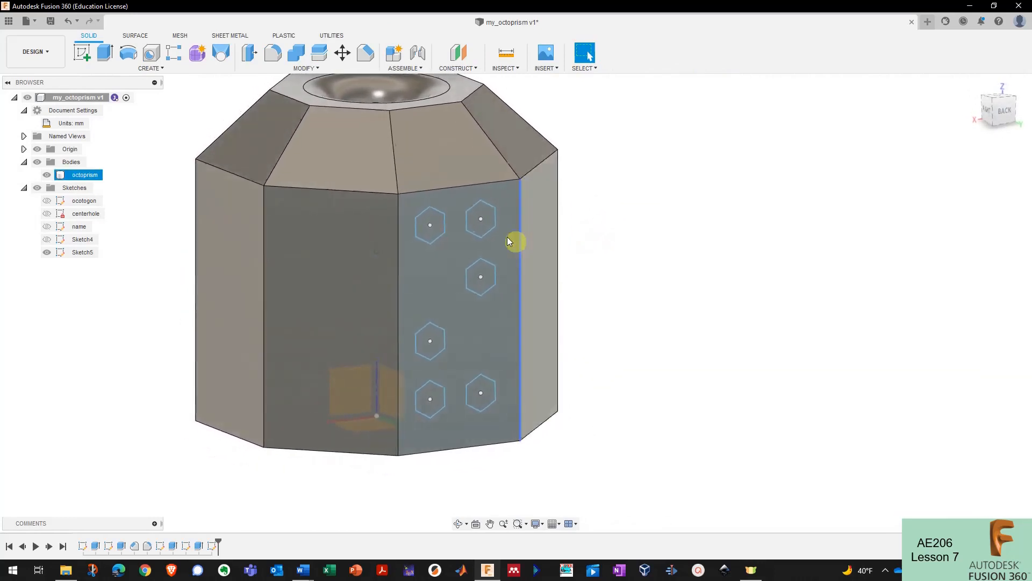
pyautogui.click(105, 52)
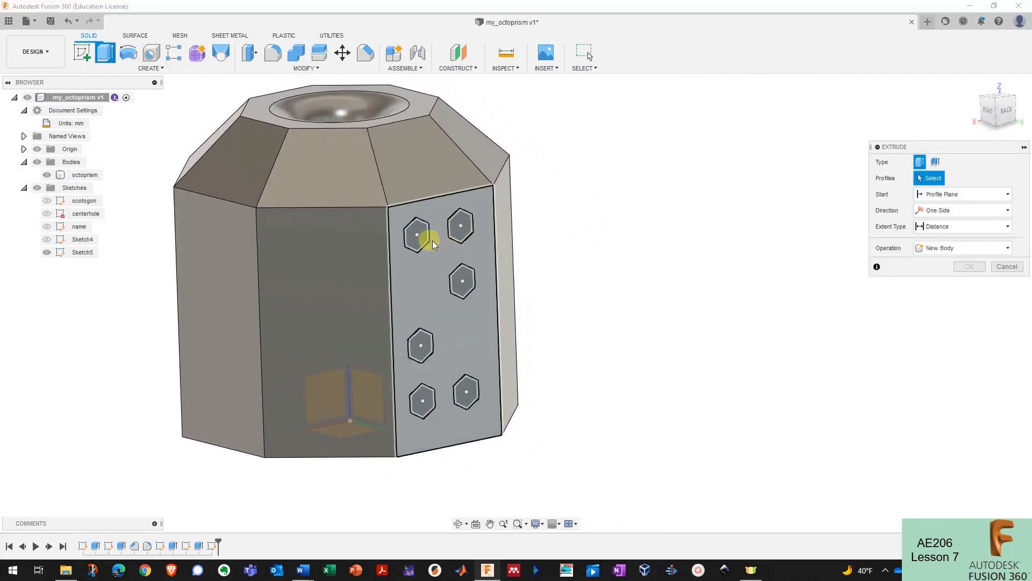
pyautogui.click(425, 238)
pyautogui.click(461, 225)
pyautogui.click(462, 281)
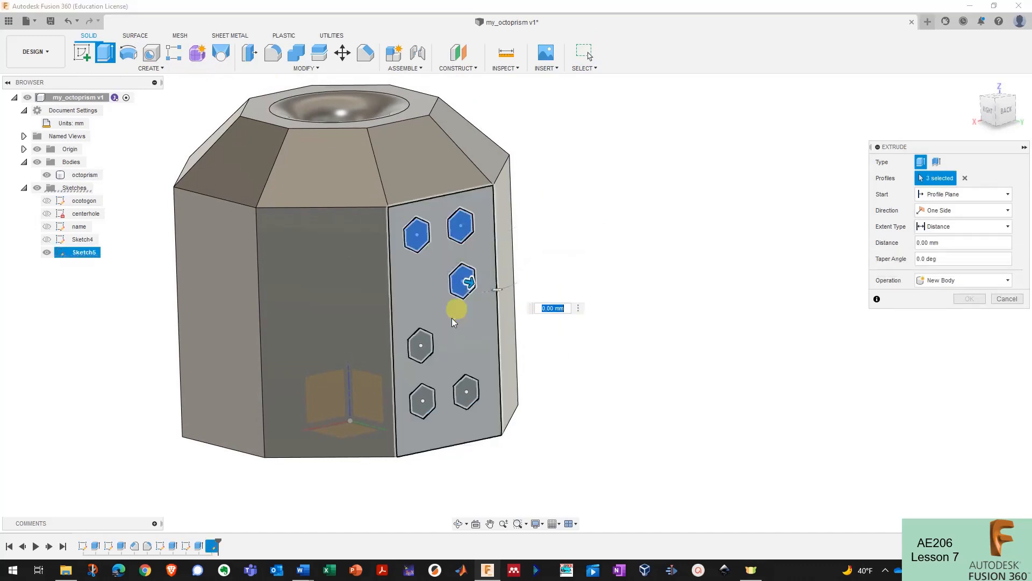
pyautogui.click(421, 345)
pyautogui.click(467, 394)
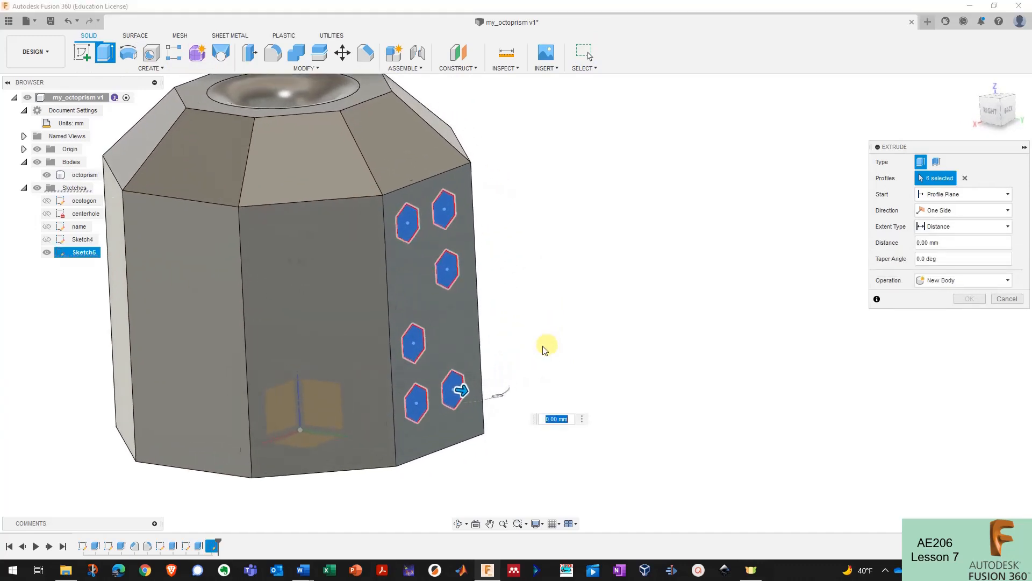
# - Extrude the six hexagons 2 mm outward as a Join and inspect the new bosses
pyautogui.moveTo(449, 396); pyautogui.dragTo(461, 402)
pyautogui.scroll(-2, 520, 369)
pyautogui.keyDown('shift'); pyautogui.moveTo(521, 369); pyautogui.dragTo(559, 337, button='middle'); pyautogui.keyUp('shift')
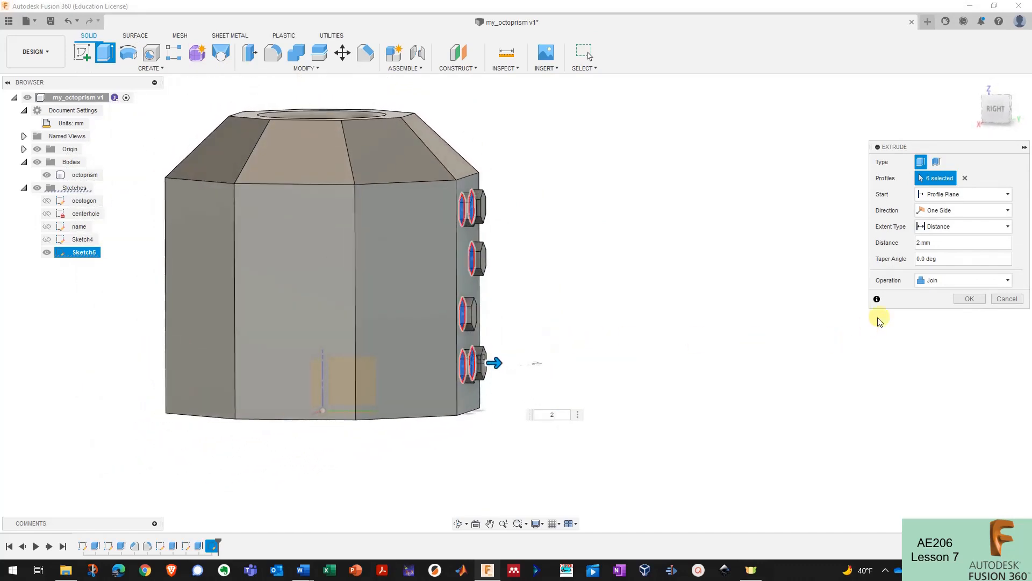
pyautogui.click(962, 300)
pyautogui.keyDown('shift'); pyautogui.moveTo(622, 292); pyautogui.dragTo(546, 240, button='middle'); pyautogui.keyUp('shift')
pyautogui.scroll(4, 546, 240)
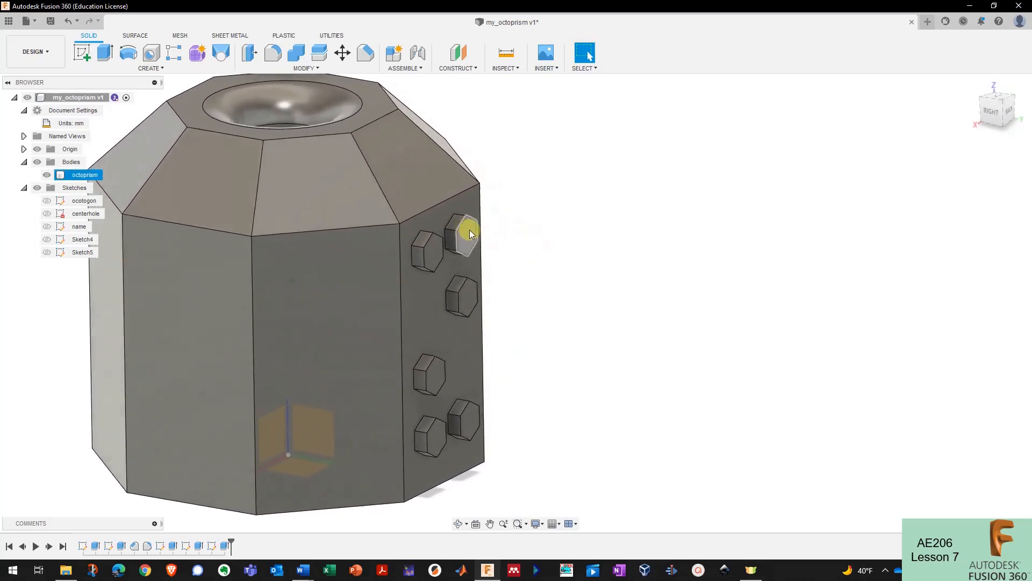
# - Extrude the upper-right hexagon boss a further 5.9 mm with Join so it juts out as a long peg
pyautogui.keyDown('shift'); pyautogui.moveTo(470, 231); pyautogui.dragTo(436, 192, button='middle'); pyautogui.keyUp('shift')
pyautogui.keyDown('shift'); pyautogui.moveTo(364, 131); pyautogui.dragTo(387, 124, button='middle'); pyautogui.keyUp('shift')
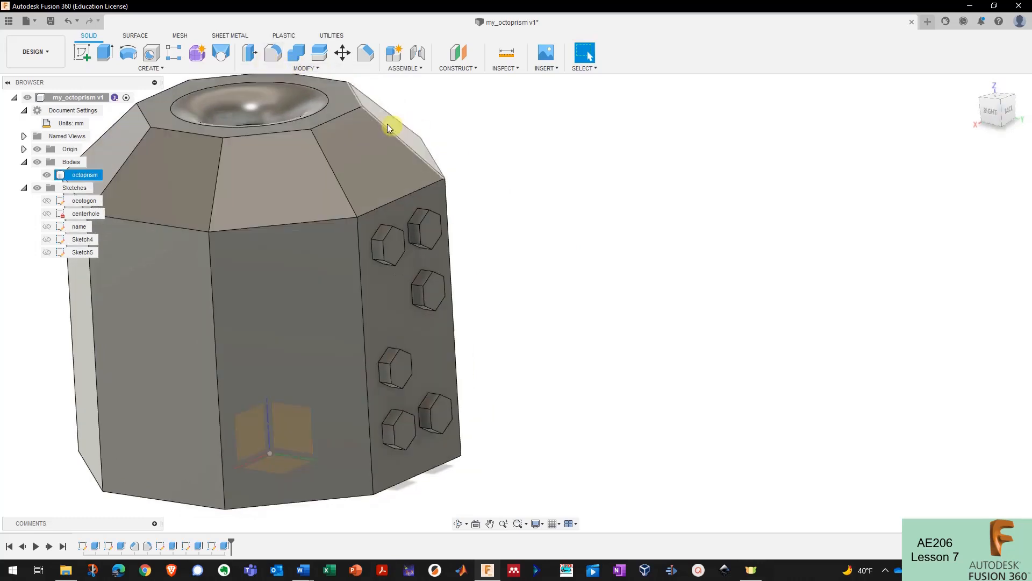
pyautogui.click(251, 53)
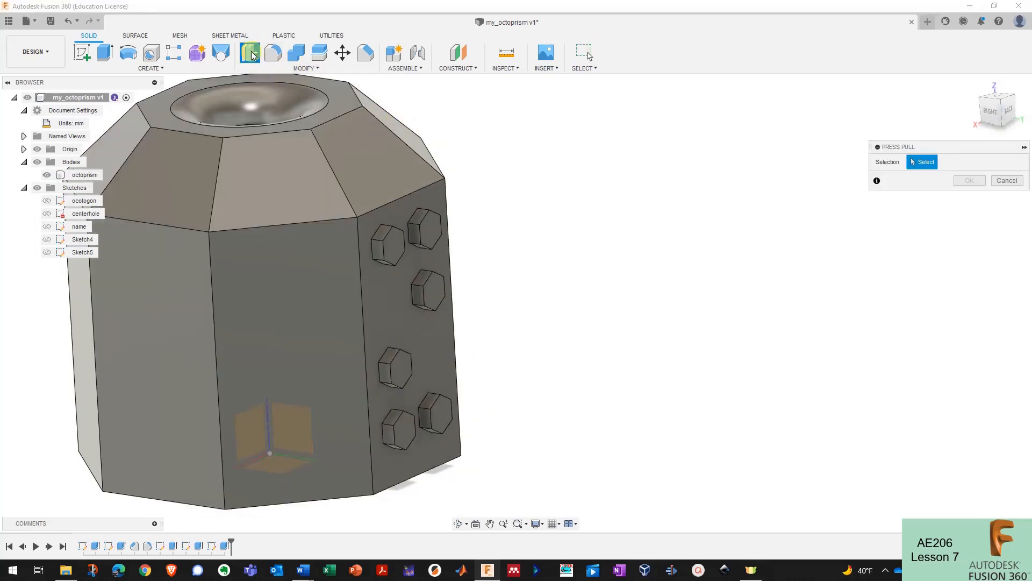
pyautogui.click(113, 55)
pyautogui.click(435, 230)
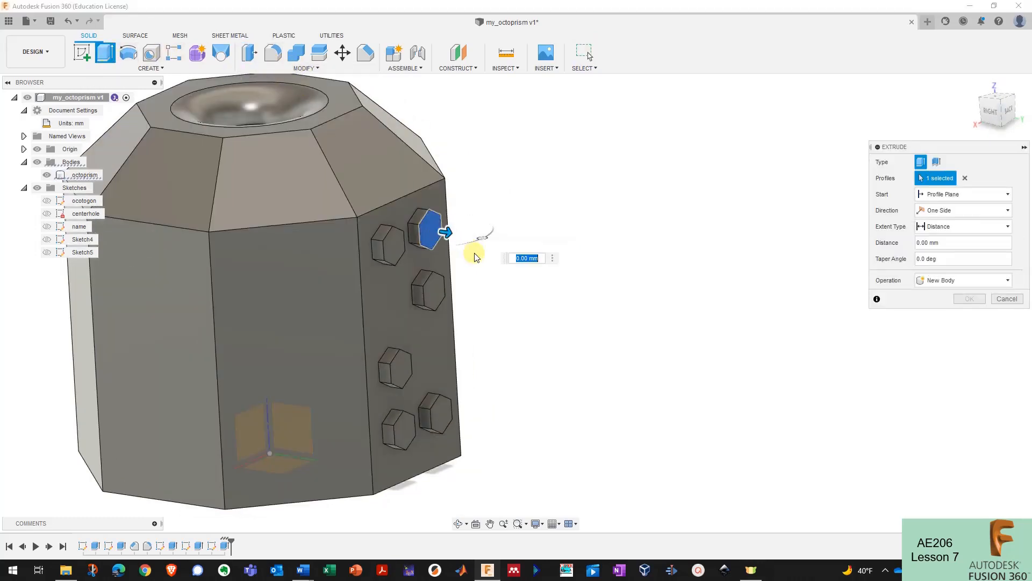
pyautogui.moveTo(468, 243); pyautogui.dragTo(480, 245)
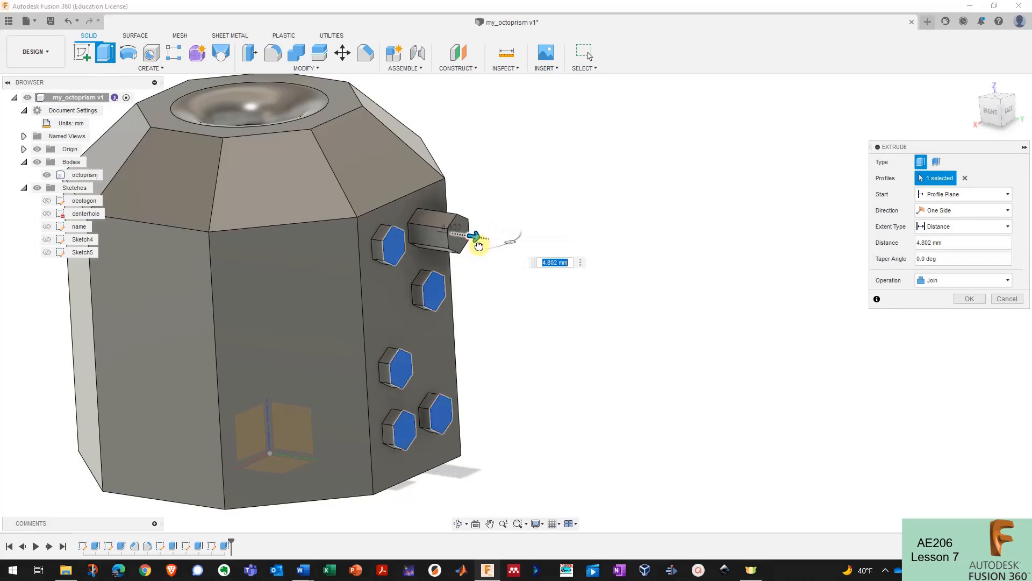
pyautogui.keyDown('shift'); pyautogui.moveTo(497, 253); pyautogui.dragTo(635, 246, button='middle'); pyautogui.keyUp('shift')
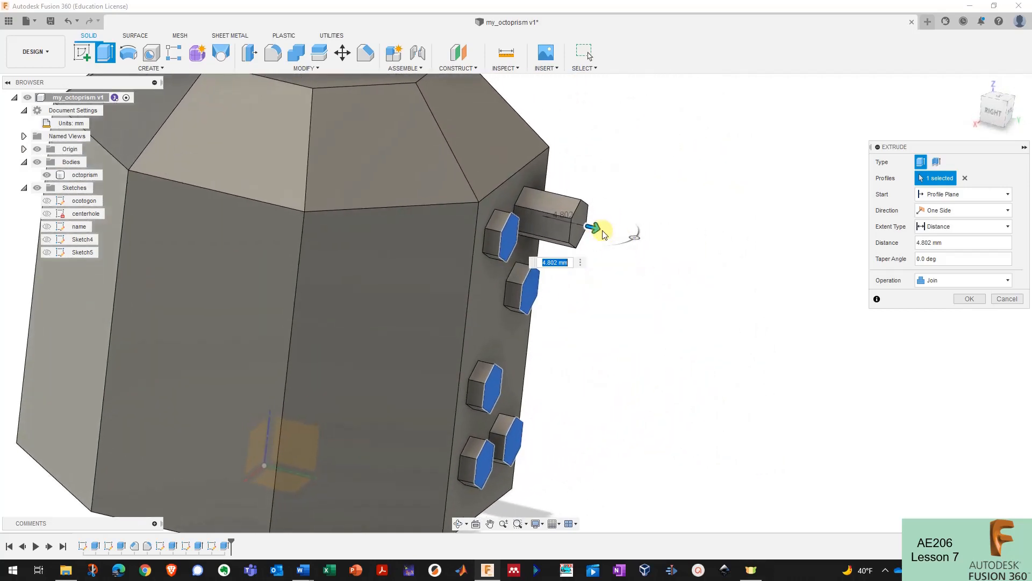
pyautogui.moveTo(602, 229); pyautogui.dragTo(616, 233)
pyautogui.keyDown('shift'); pyautogui.moveTo(618, 234); pyautogui.dragTo(662, 251, button='middle'); pyautogui.keyUp('shift')
pyautogui.click(967, 299)
pyautogui.keyDown('shift'); pyautogui.moveTo(744, 279); pyautogui.dragTo(387, 143, button='middle'); pyautogui.keyUp('shift')
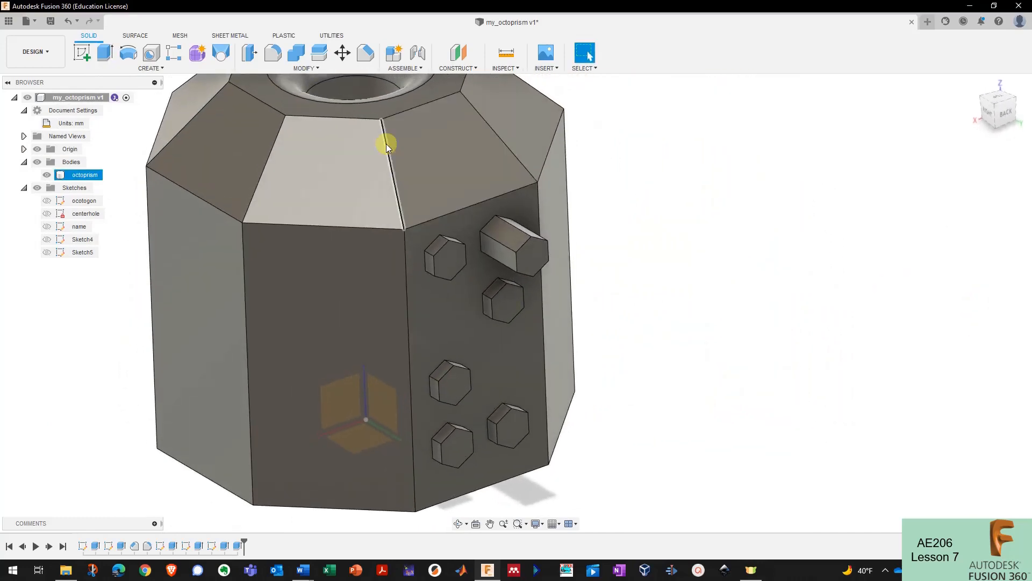
pyautogui.press('Escape')
# - Try offsetting the peg's side face about 1.7–1.8 mm with Press Pull, then cancel it
pyautogui.click(251, 54)
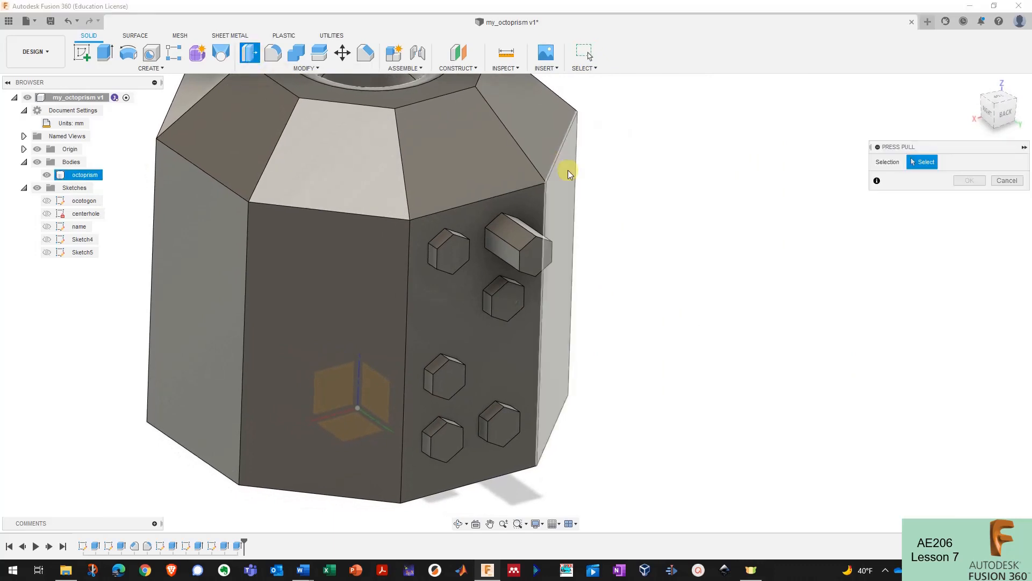
pyautogui.keyDown('shift'); pyautogui.moveTo(564, 166); pyautogui.dragTo(495, 244, button='middle'); pyautogui.keyUp('shift')
pyautogui.click(496, 245)
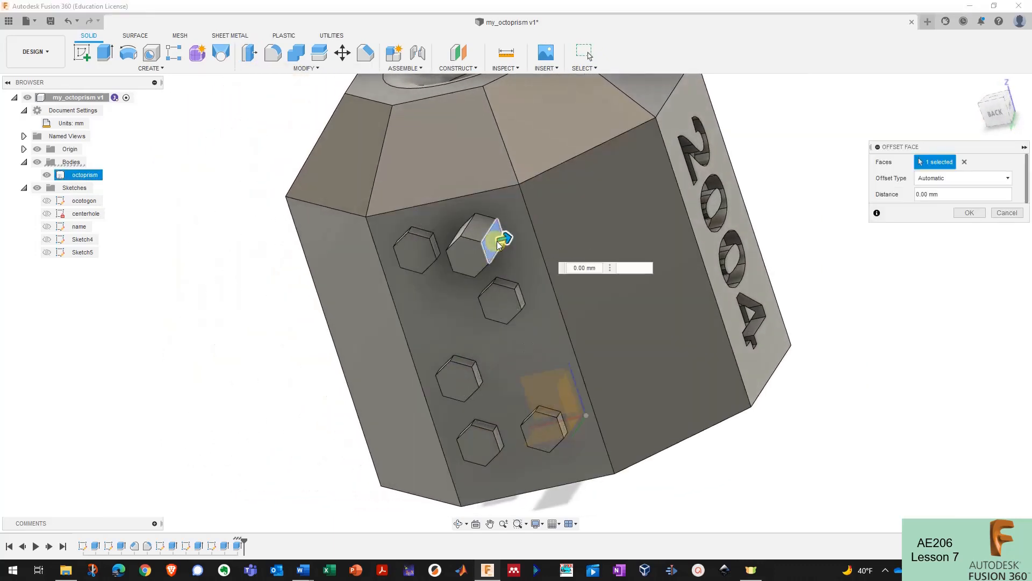
pyautogui.scroll(5, 508, 226)
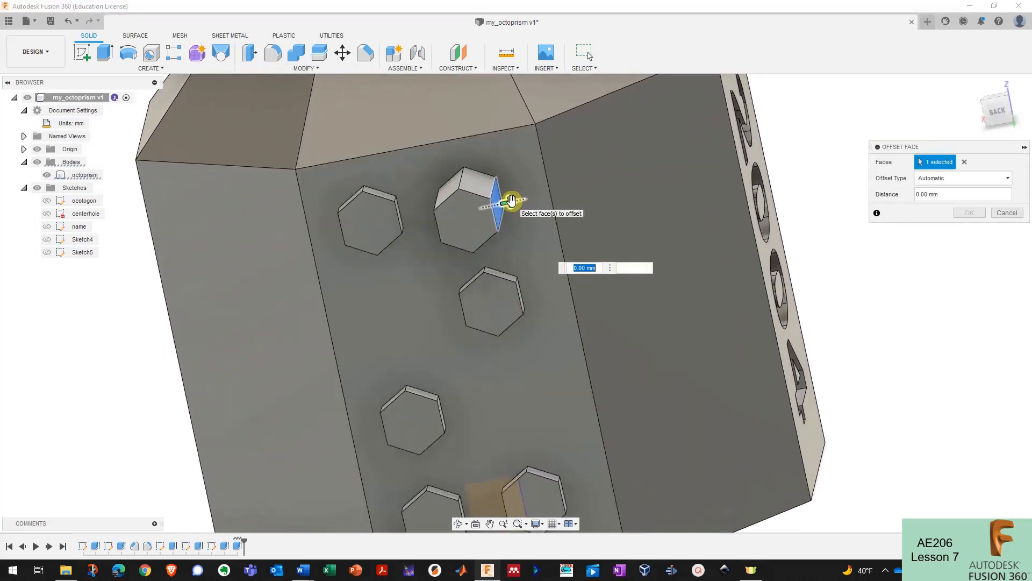
pyautogui.moveTo(511, 201); pyautogui.dragTo(526, 198)
pyautogui.keyDown('shift'); pyautogui.moveTo(525, 198); pyautogui.dragTo(547, 208, button='middle'); pyautogui.keyUp('shift')
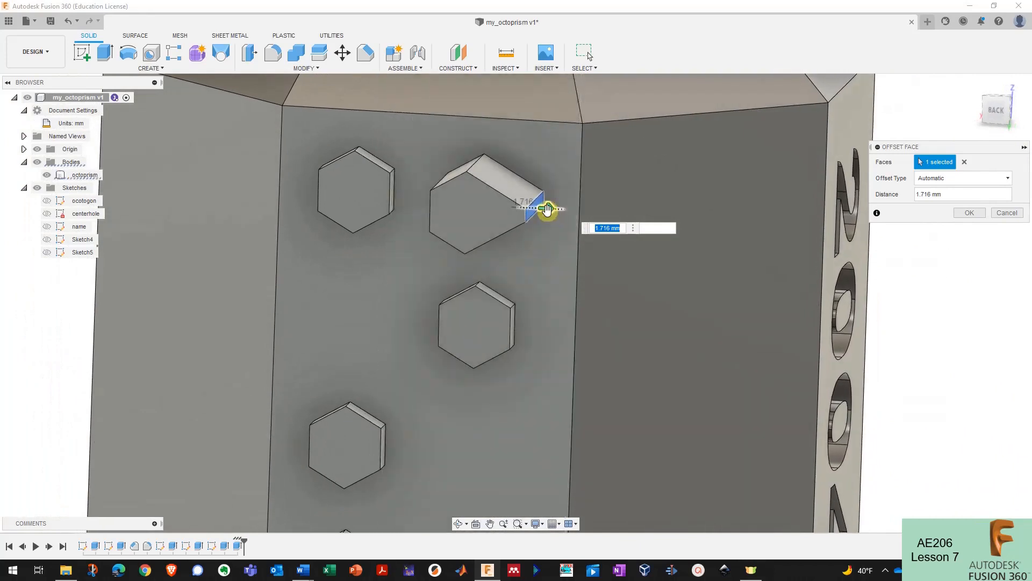
pyautogui.moveTo(479, 166); pyautogui.dragTo(482, 166)
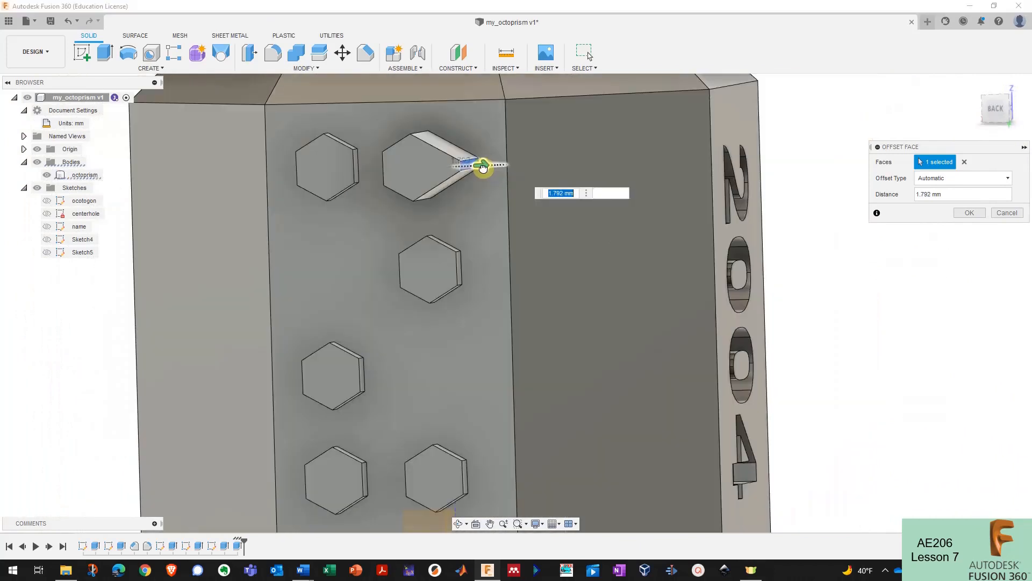
pyautogui.moveTo(481, 166)
pyautogui.keyDown('shift'); pyautogui.mouseDown(button='middle')
pyautogui.moveTo(528, 180)
pyautogui.moveTo(497, 168)
pyautogui.mouseUp(button='middle'); pyautogui.keyUp('shift')
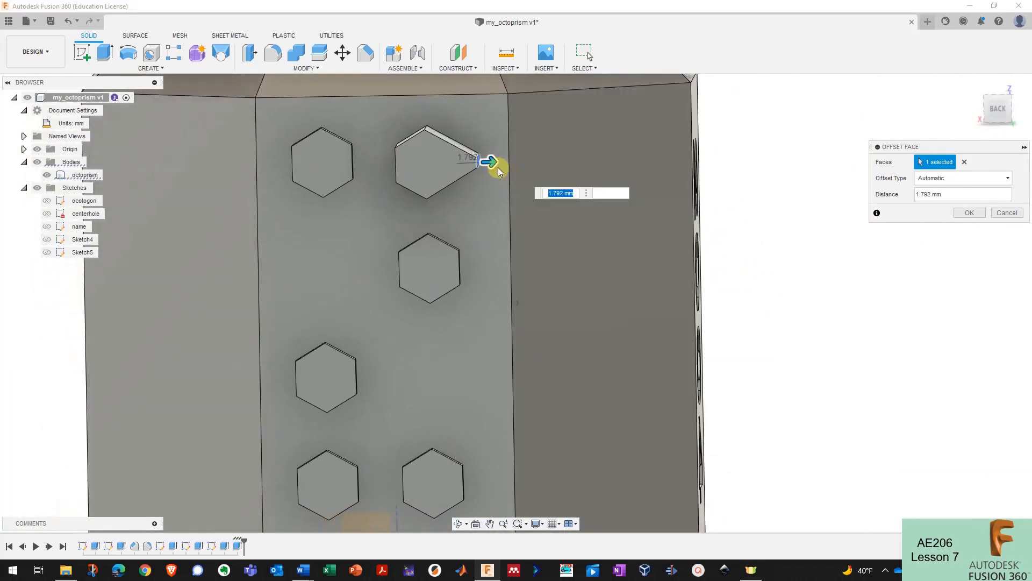
pyautogui.moveTo(490, 162); pyautogui.dragTo(466, 164)
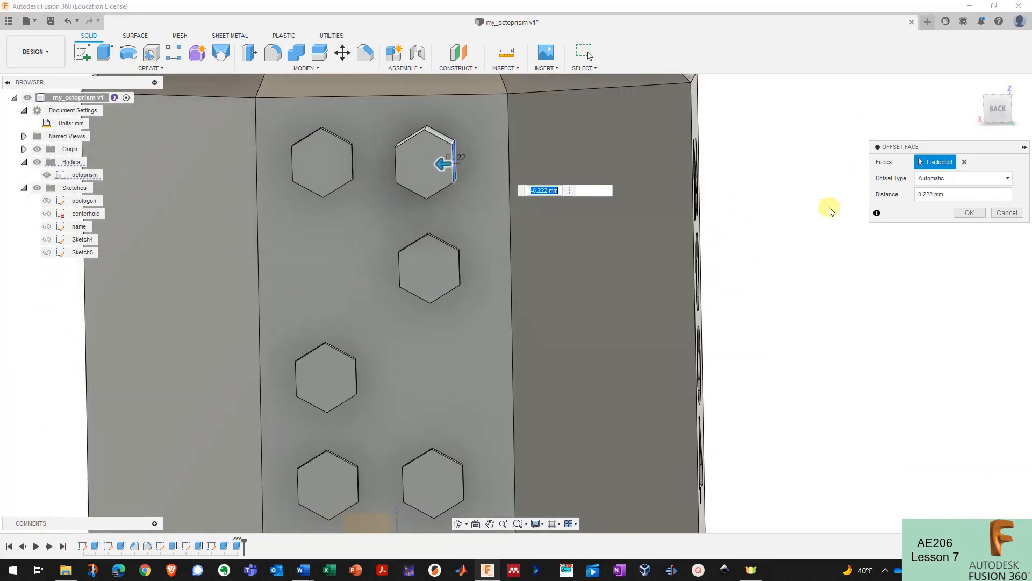
pyautogui.click(997, 214)
# - Start a fresh Press Pull, tilting the view toward the octoprism's faces
pyautogui.click(249, 53)
pyautogui.scroll(-5, 403, 179)
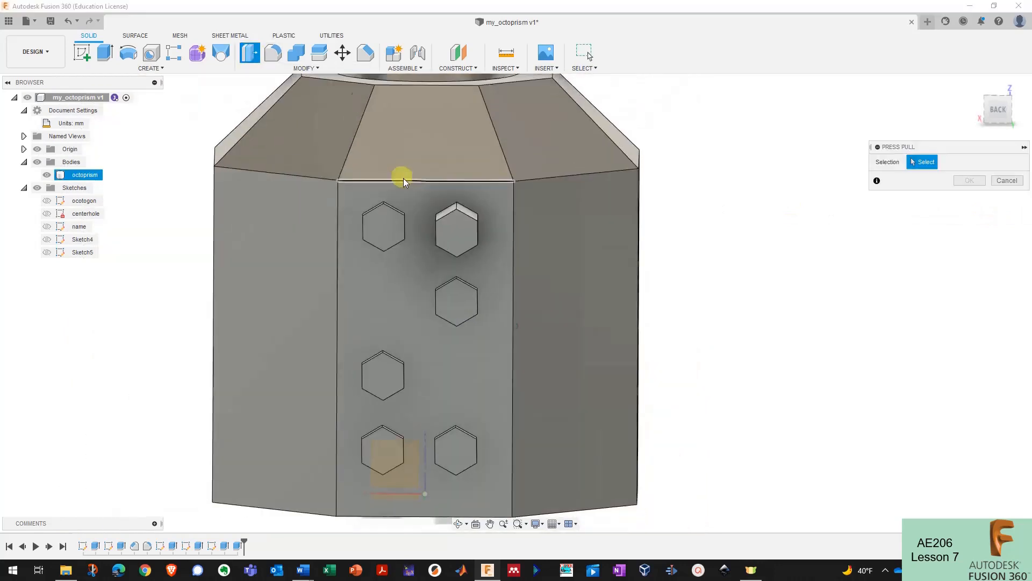
pyautogui.keyDown('shift'); pyautogui.moveTo(405, 179); pyautogui.dragTo(414, 187, button='middle'); pyautogui.keyUp('shift')
pyautogui.scroll(4, 411, 182)
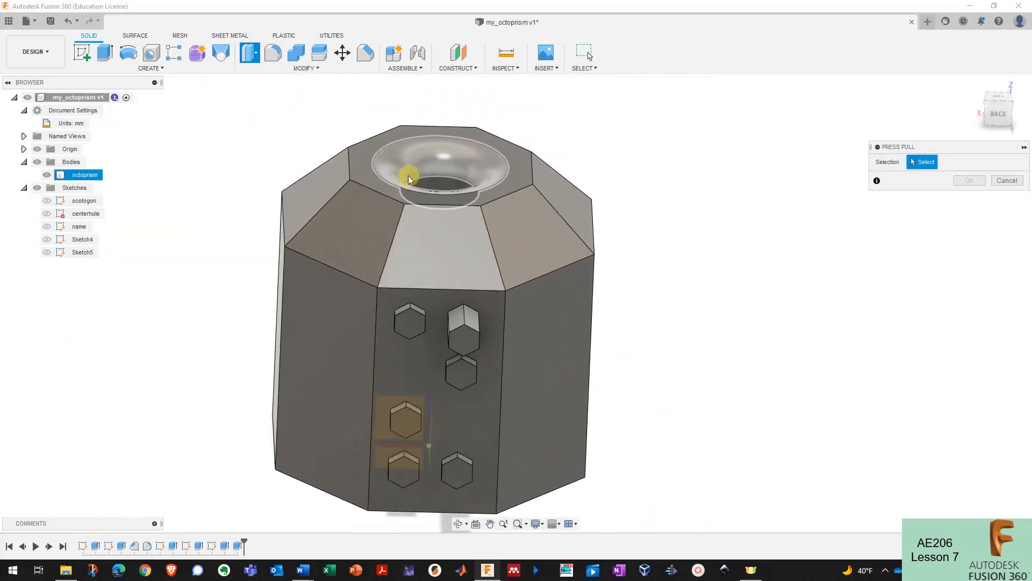
# - Abandon a trial upward offset of the octoprism's top face
pyautogui.click(372, 177)
pyautogui.moveTo(371, 168); pyautogui.dragTo(556, 217)
pyautogui.click(1007, 214)
# - Create a new sketch on a blank side face of the octoprism
pyautogui.keyDown('shift'); pyautogui.moveTo(538, 355); pyautogui.dragTo(544, 293, button='middle'); pyautogui.keyUp('shift')
pyautogui.click(524, 312)
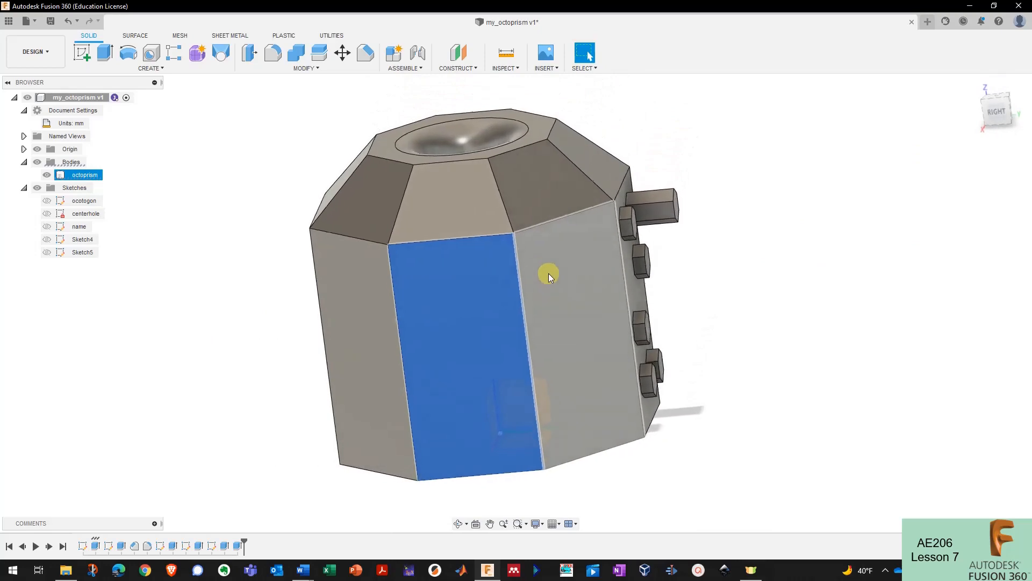
pyautogui.click(85, 56)
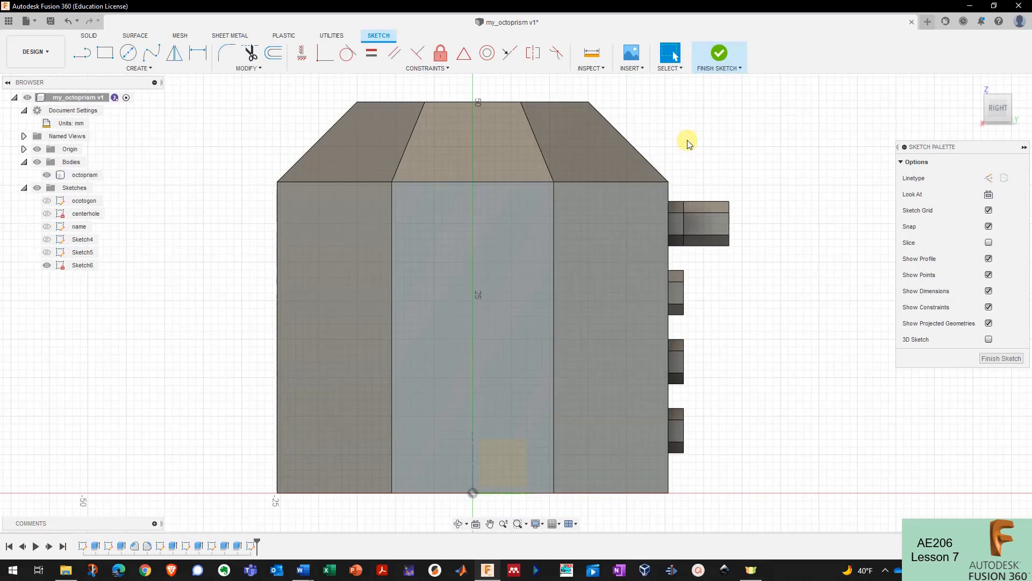
# - Insert the f16.svg jet outline from the computer into the sketch
pyautogui.click(637, 72)
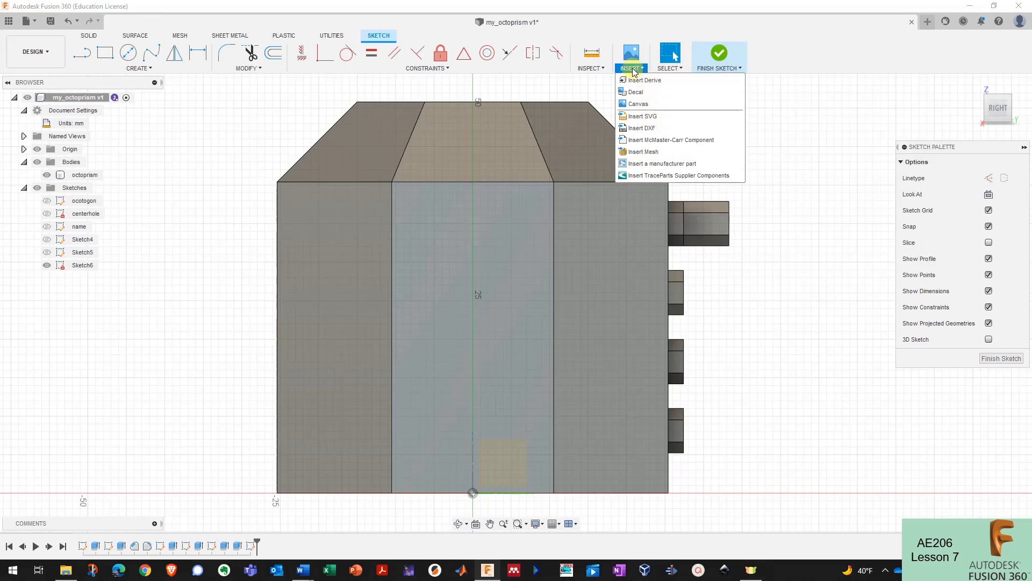
pyautogui.click(655, 118)
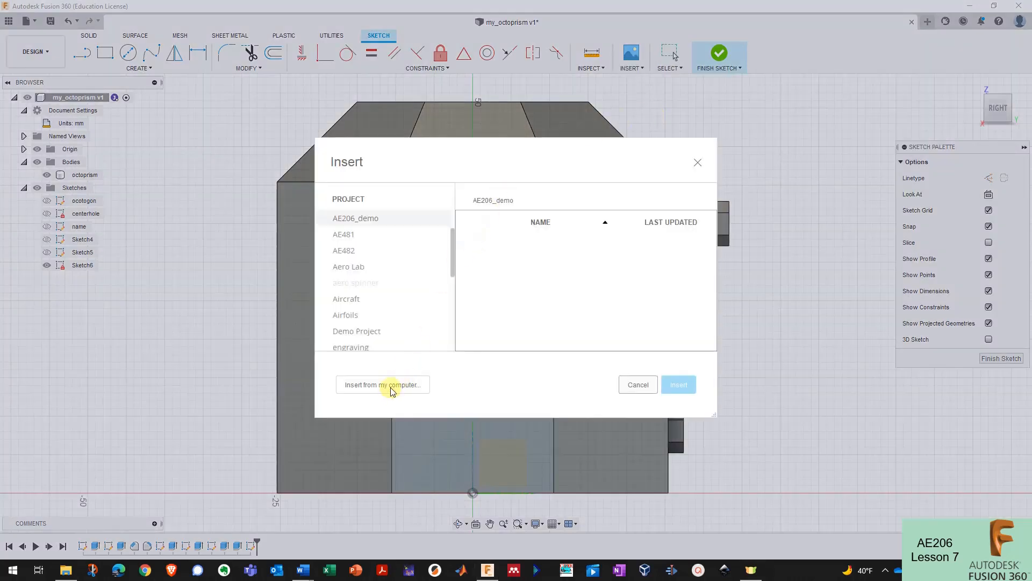
pyautogui.click(391, 385)
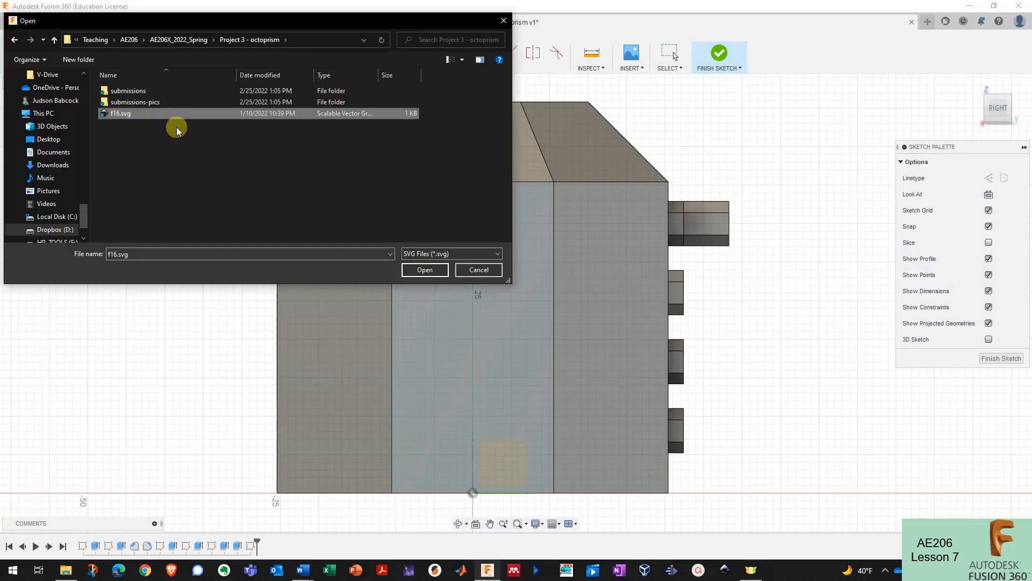
pyautogui.click(424, 270)
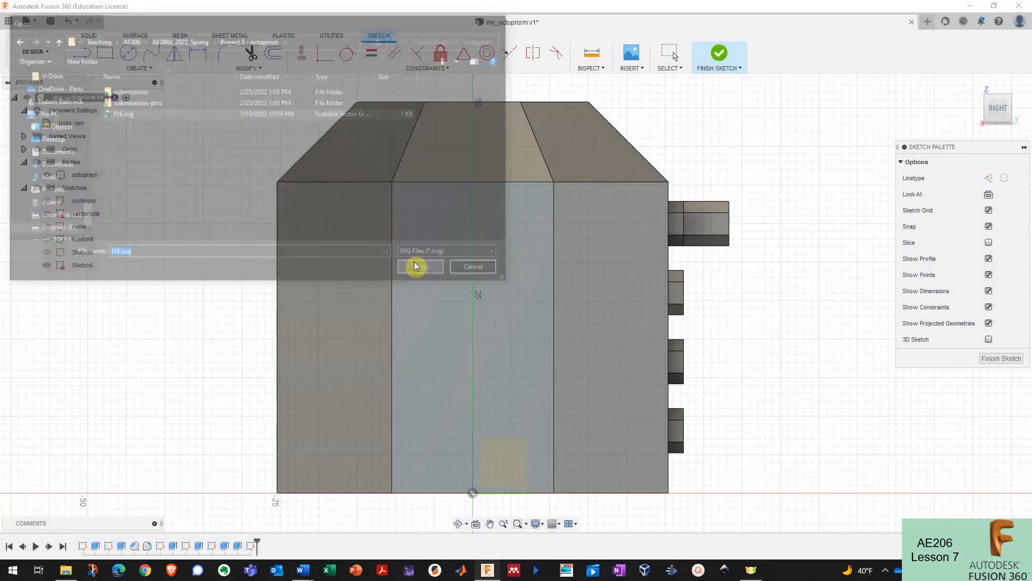
# - Rotate the jet outline about 90 degrees upright and move it onto the middle face
pyautogui.moveTo(465, 503); pyautogui.dragTo(461, 322)
pyautogui.scroll(-6, 396, 329)
pyautogui.scroll(5, 506, 505)
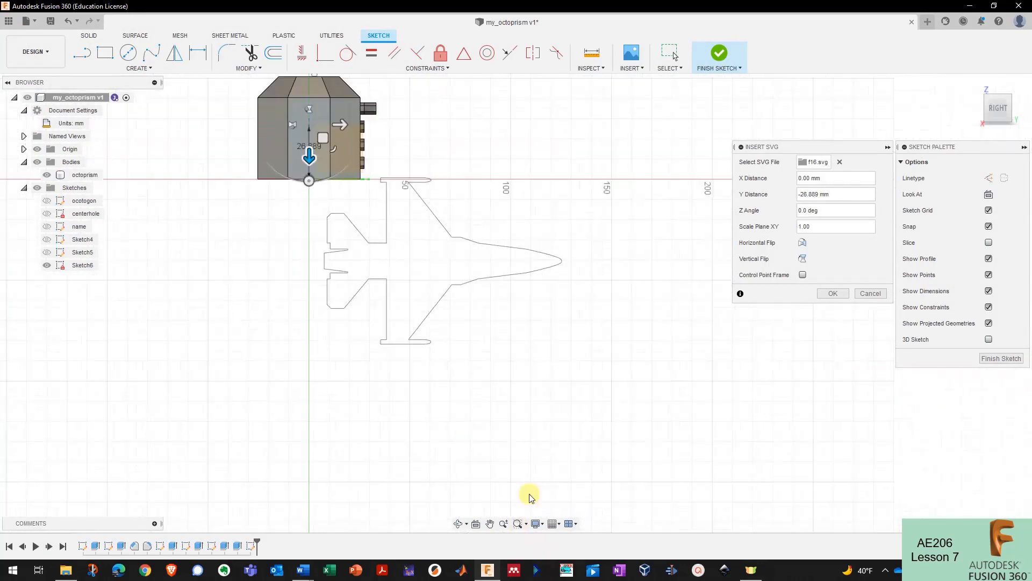
pyautogui.moveTo(387, 223); pyautogui.dragTo(341, 171)
pyautogui.scroll(5, 371, 220)
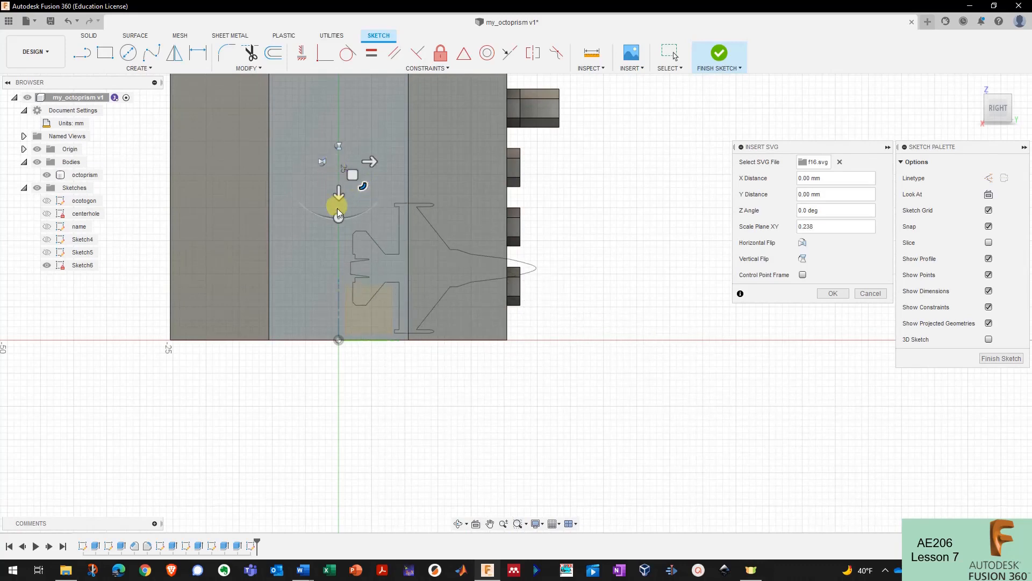
pyautogui.moveTo(338, 212); pyautogui.dragTo(441, 250)
pyautogui.scroll(-2, 400, 221)
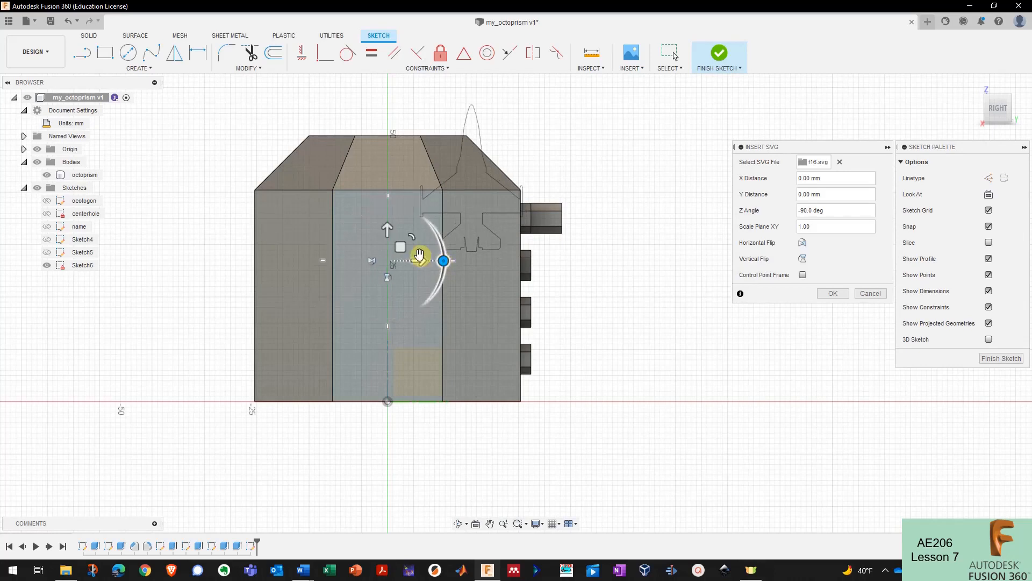
pyautogui.moveTo(399, 246); pyautogui.dragTo(319, 344)
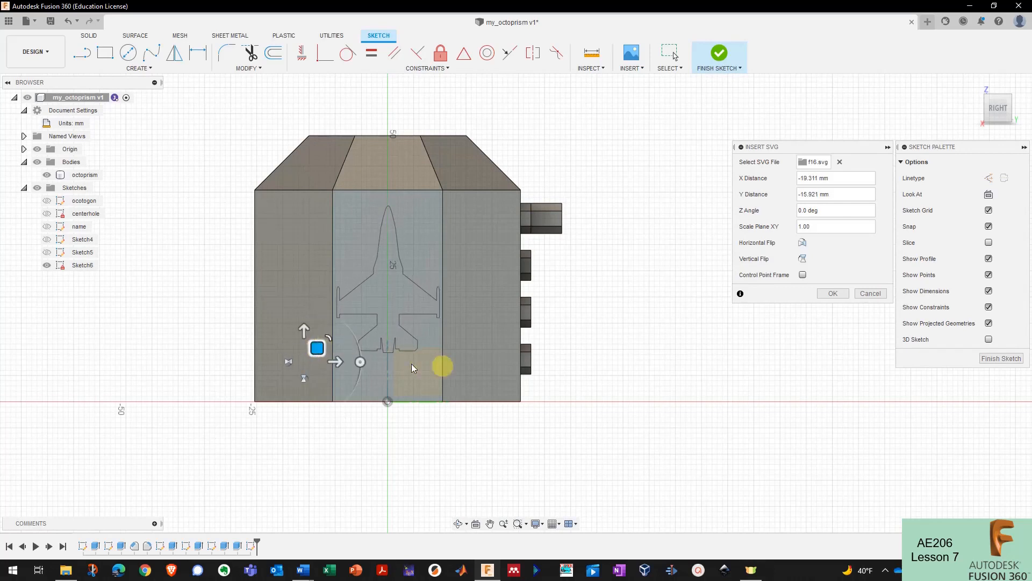
pyautogui.scroll(-2, 554, 363)
pyautogui.scroll(2, 335, 313)
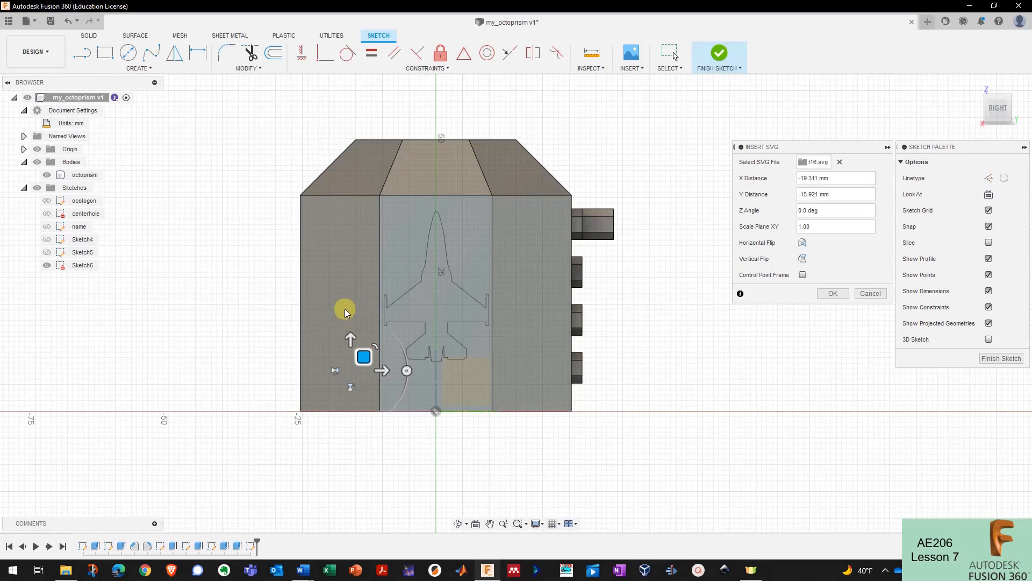
pyautogui.scroll(3, 405, 306)
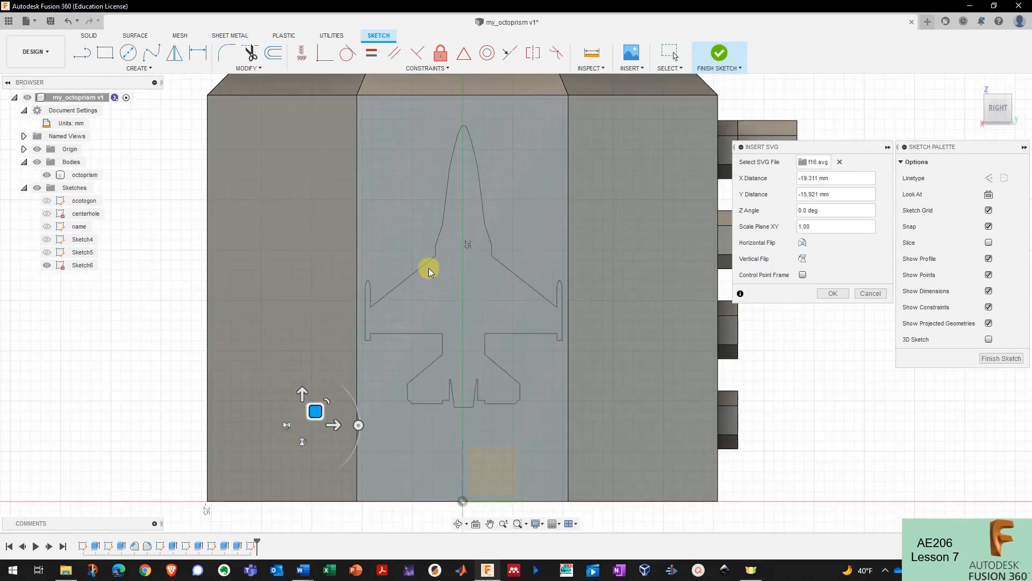
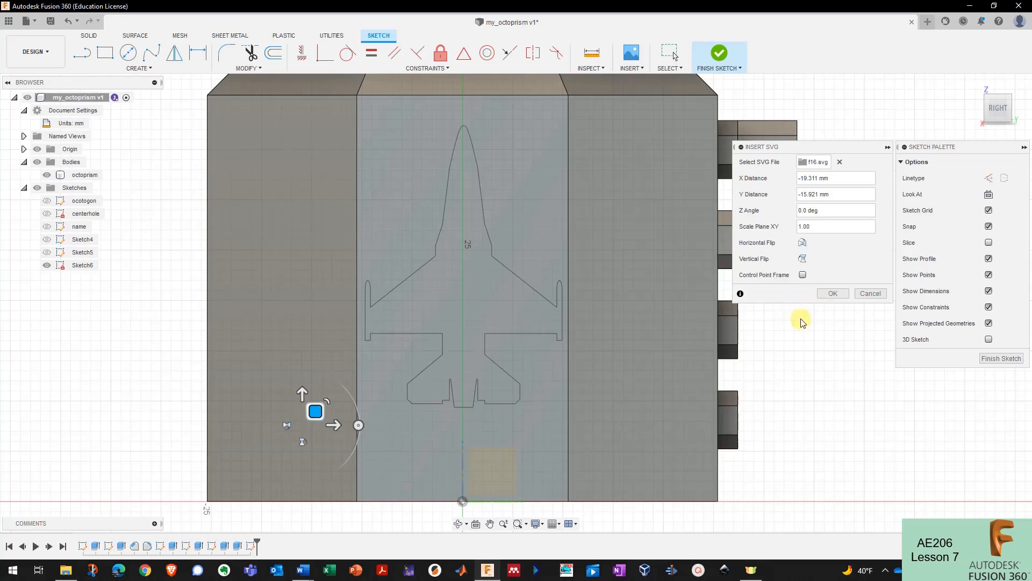
# - Confirm the f16.svg jet outline import, finish Sketch6, and select the jet profile
pyautogui.click(832, 292)
pyautogui.click(490, 297)
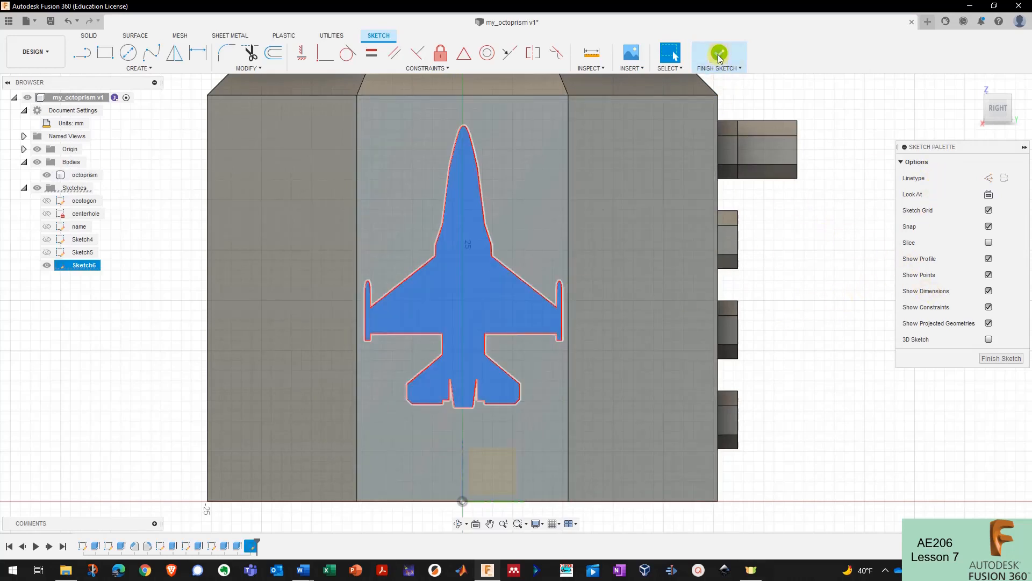
pyautogui.click(719, 54)
pyautogui.click(492, 293)
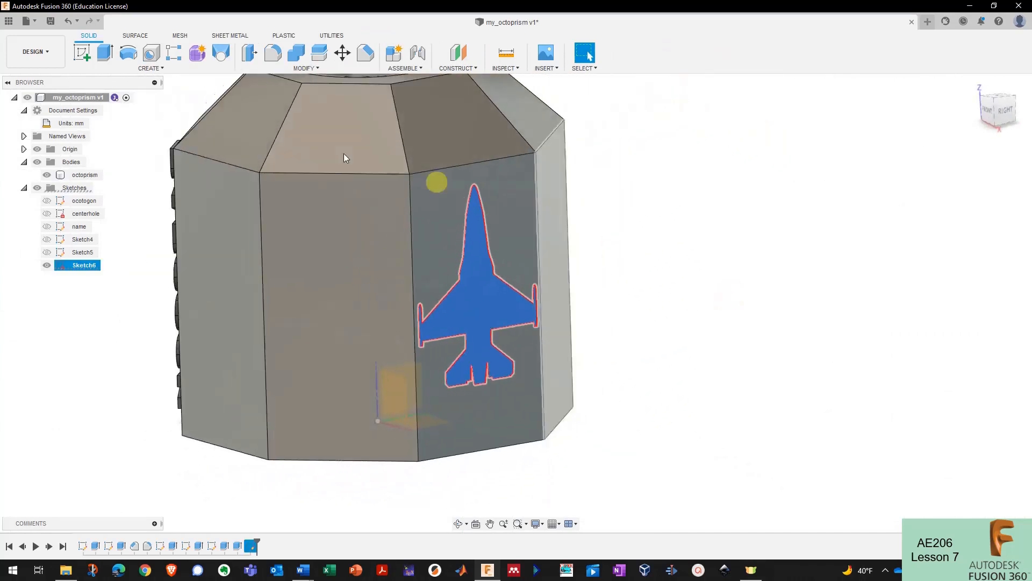
# - Extrude the jet profile 2 mm as a Join and view the whole prism
pyautogui.click(105, 52)
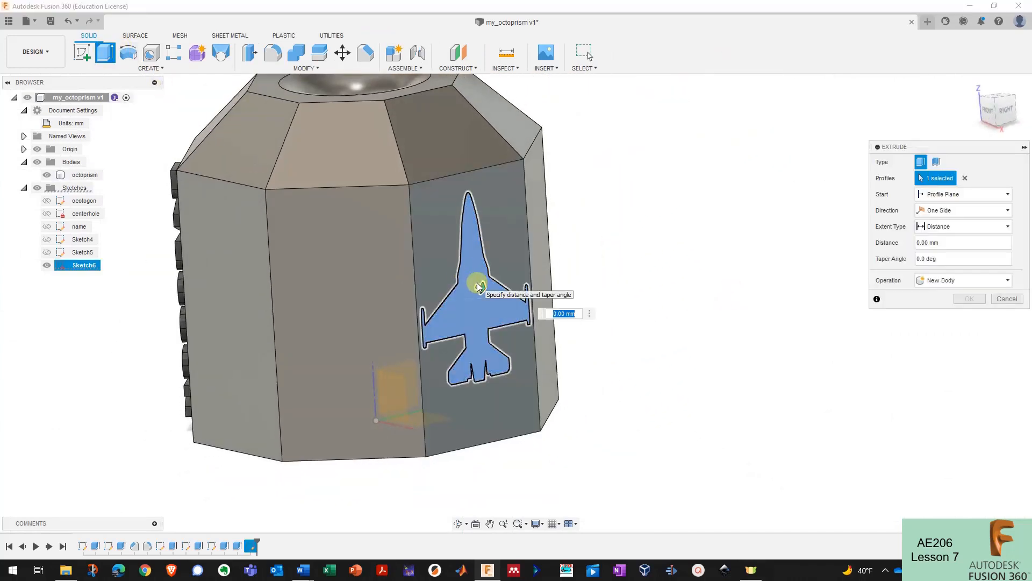
pyautogui.write('2')
pyautogui.press('Return')
pyautogui.click(982, 302)
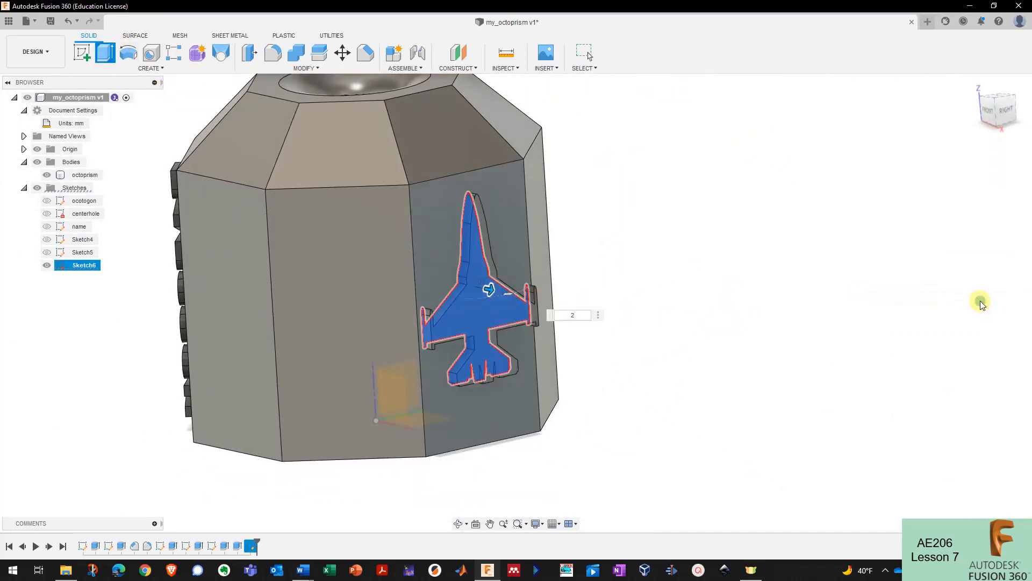
pyautogui.keyDown('shift'); pyautogui.moveTo(980, 301); pyautogui.dragTo(566, 321, button='middle'); pyautogui.keyUp('shift')
pyautogui.keyDown('shift'); pyautogui.moveTo(639, 289); pyautogui.dragTo(555, 242, button='middle'); pyautogui.keyUp('shift')
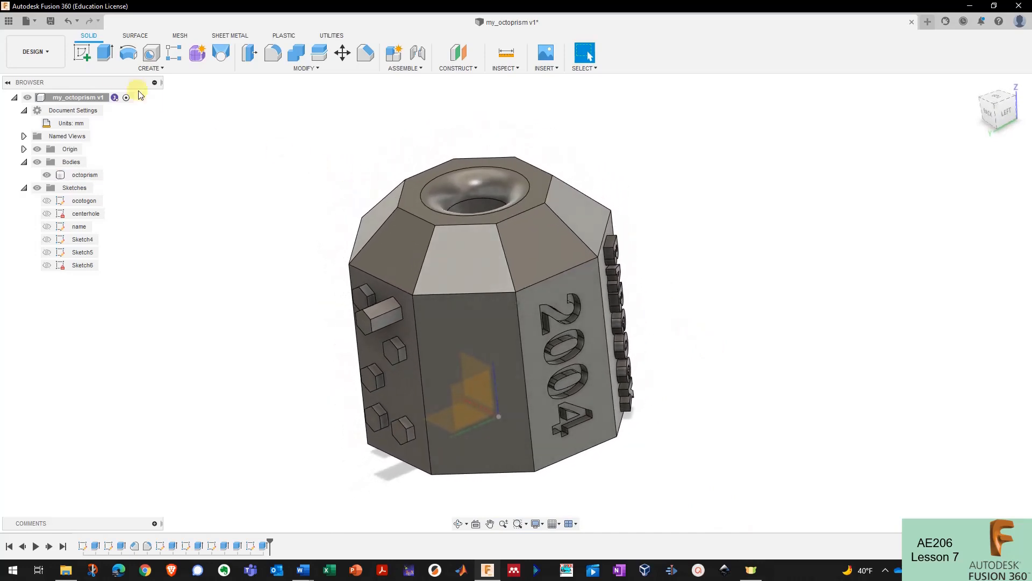
# - Create Sketch7 on the YZ origin plane picked from the stacked planes at the base
pyautogui.click(83, 54)
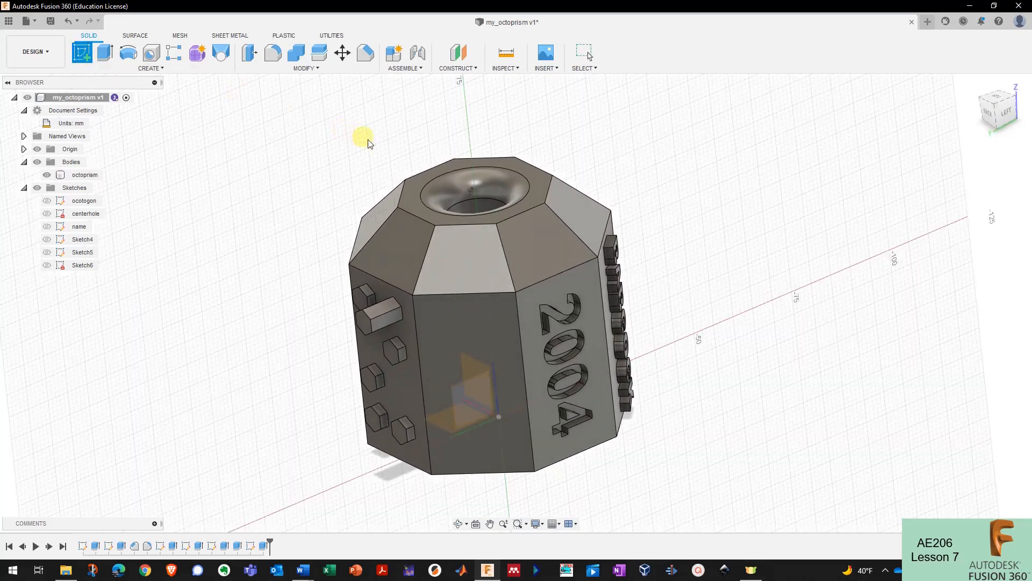
pyautogui.keyDown('shift'); pyautogui.moveTo(473, 398); pyautogui.dragTo(471, 315, button='middle'); pyautogui.keyUp('shift')
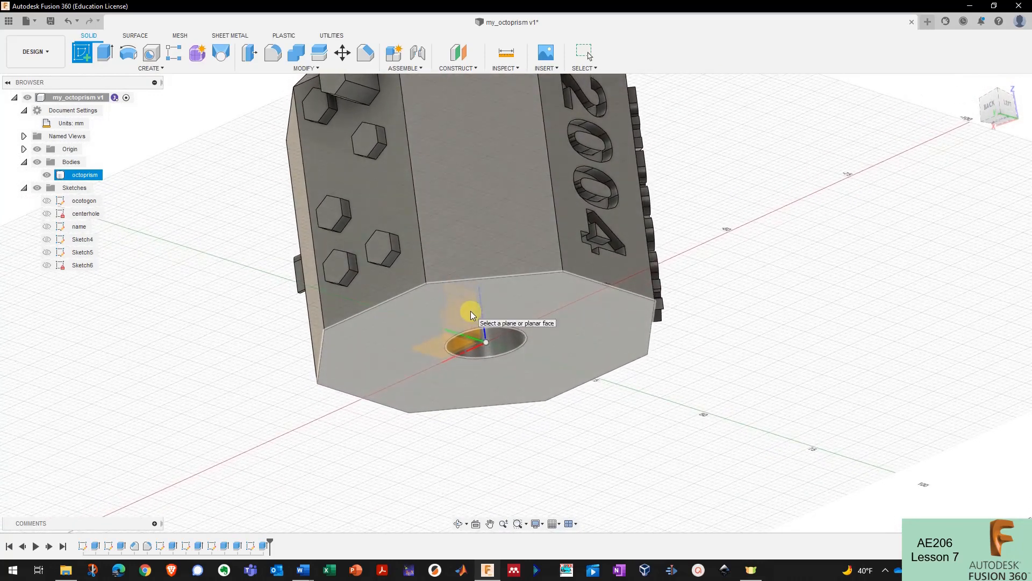
pyautogui.click(46, 175)
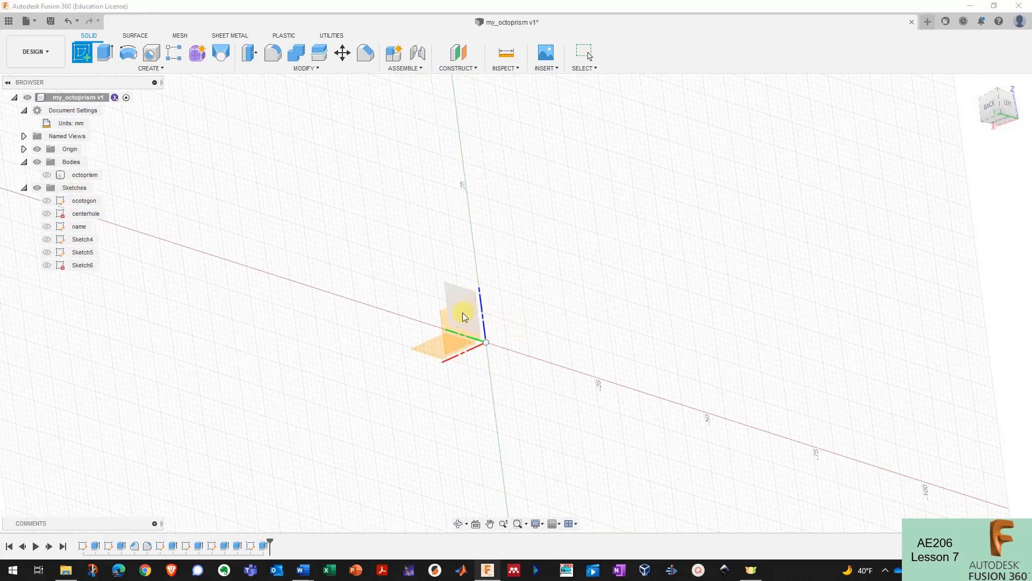
pyautogui.click(47, 175)
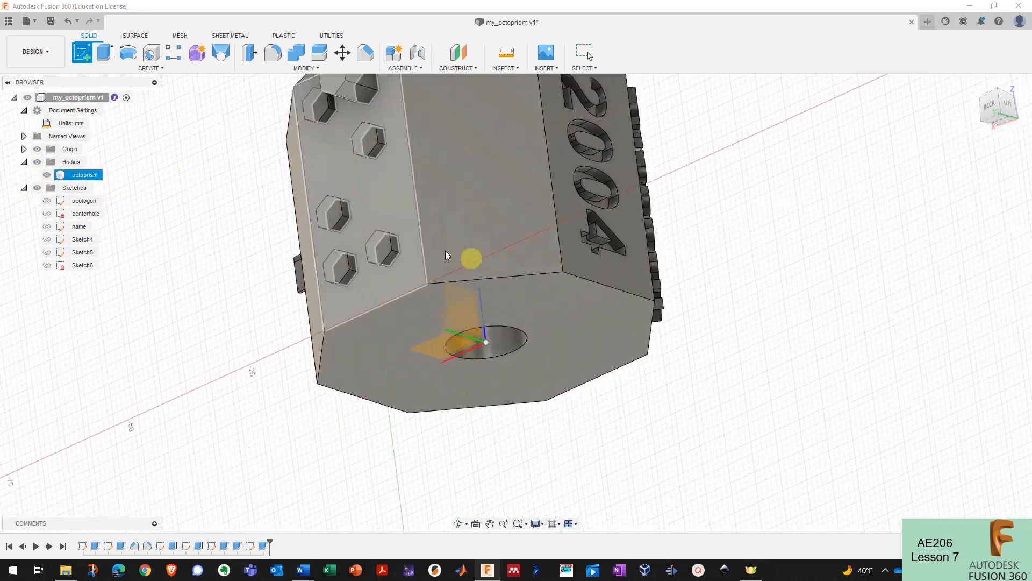
pyautogui.click(461, 312)
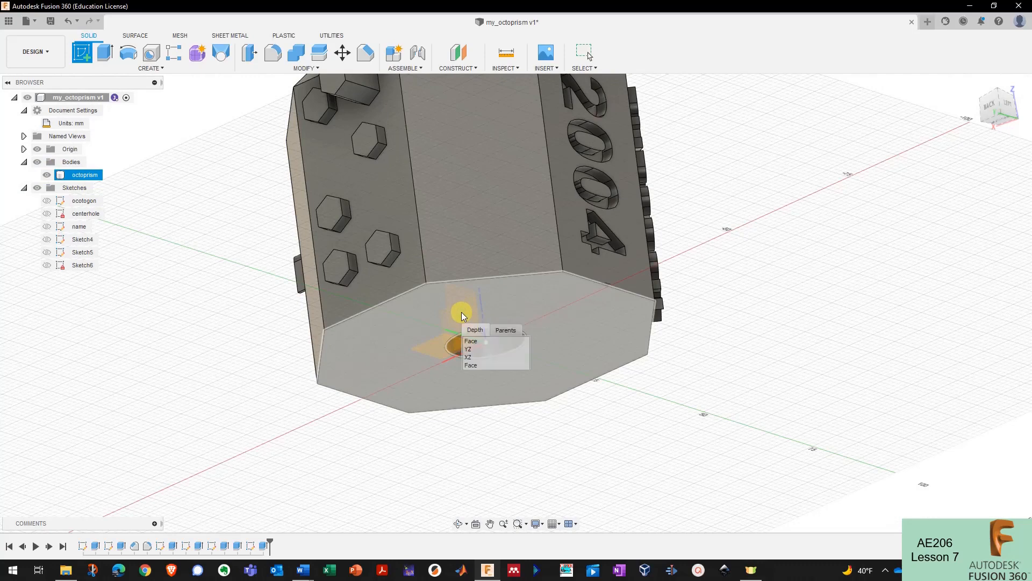
pyautogui.click(479, 351)
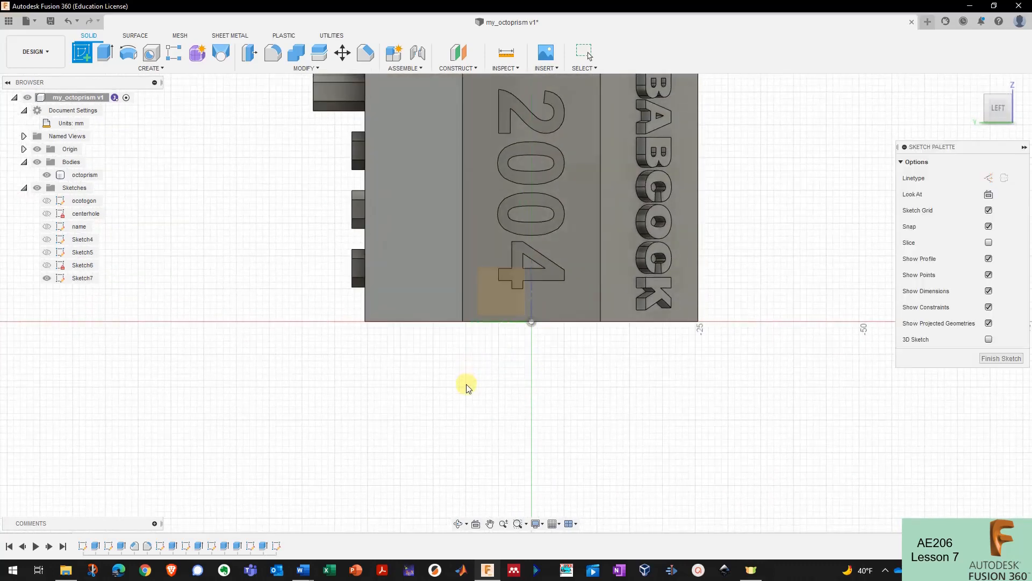
# - Inspect the BABCOCK and 2004 faces, then return to the flat Left view
pyautogui.scroll(-4, 437, 404)
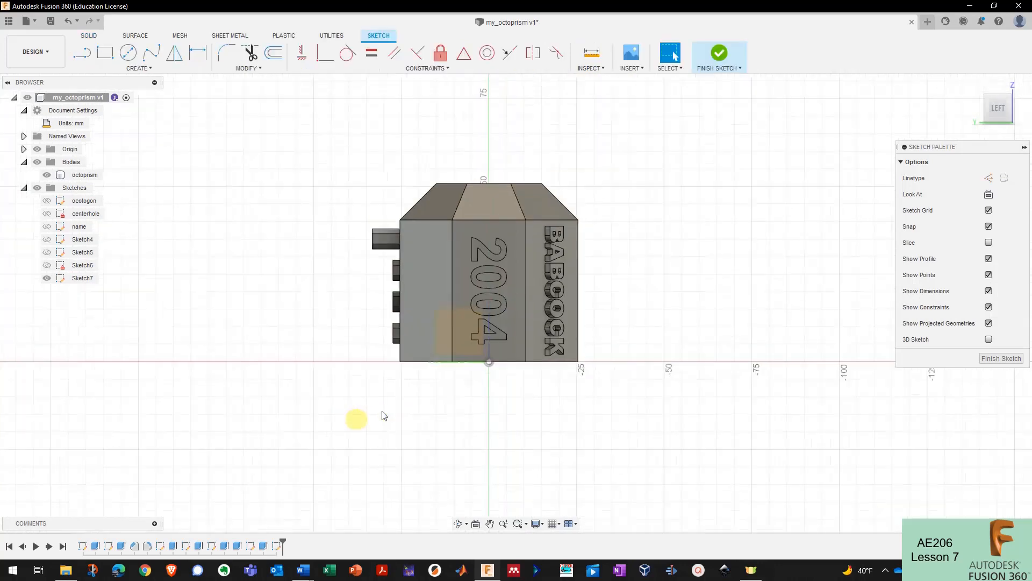
pyautogui.scroll(5, 503, 271)
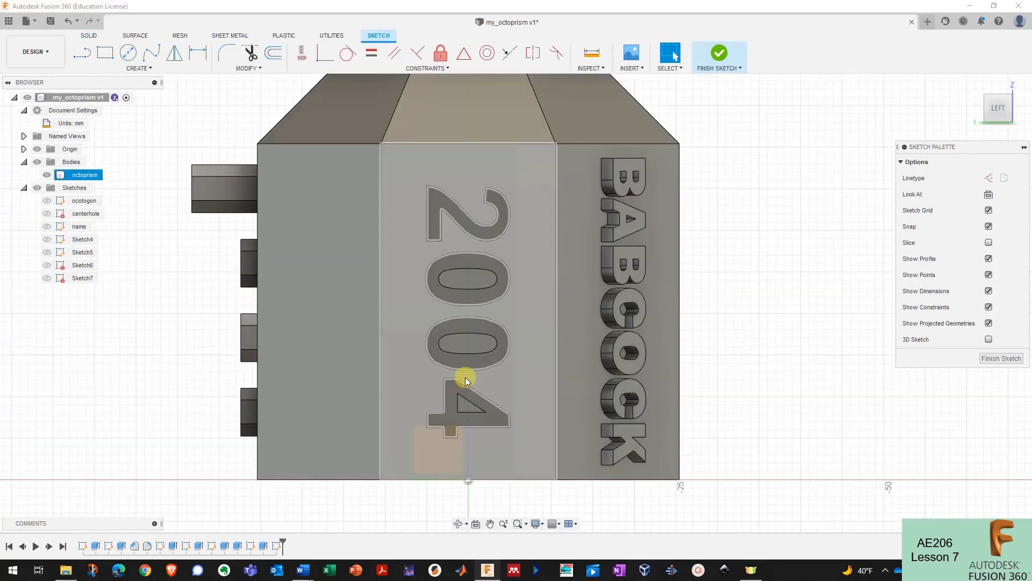
pyautogui.scroll(-2, 661, 278)
pyautogui.scroll(2, 457, 258)
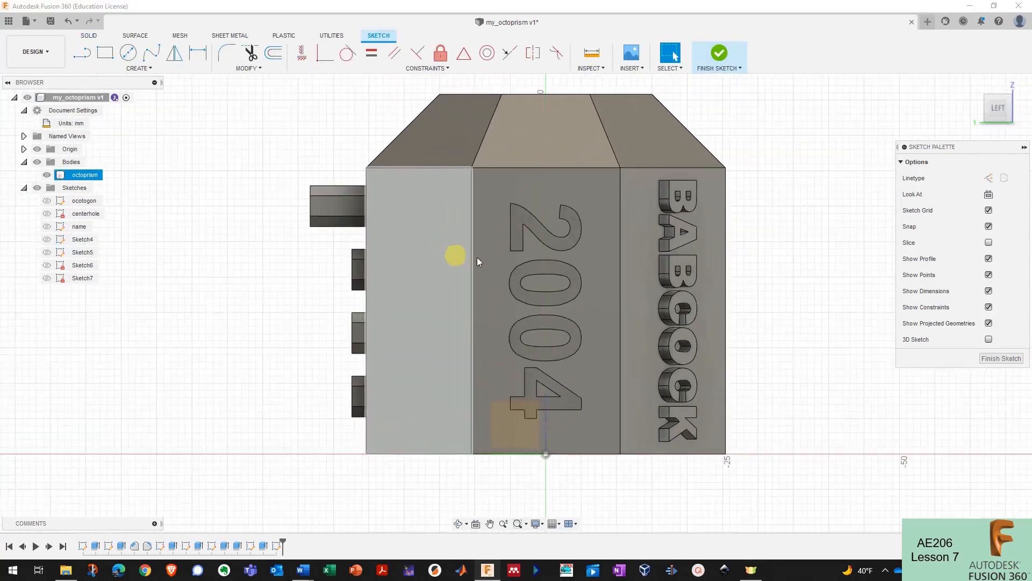
pyautogui.scroll(-2, 285, 279)
pyautogui.scroll(1, 558, 227)
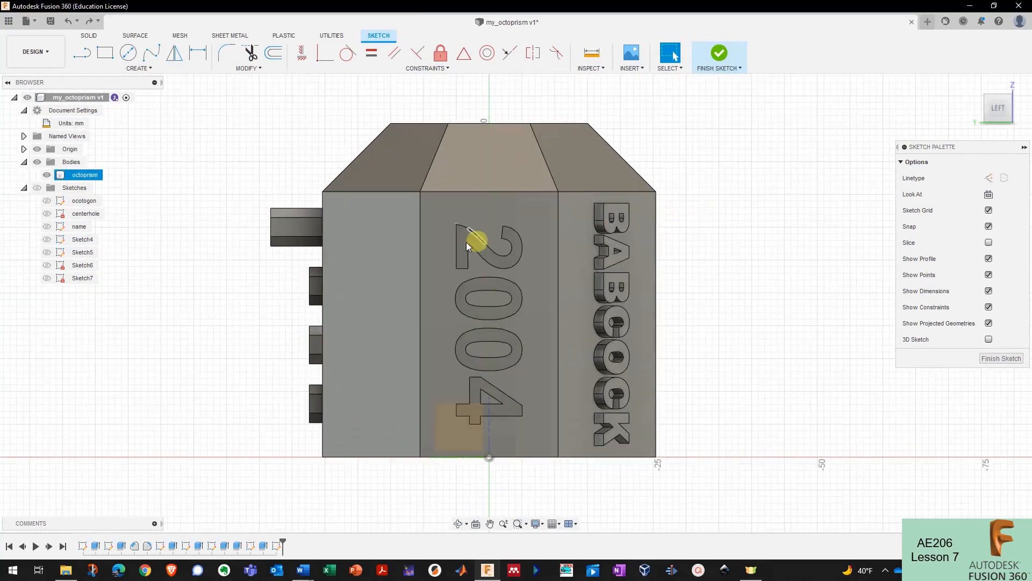
pyautogui.keyDown('shift'); pyautogui.moveTo(429, 244); pyautogui.dragTo(446, 167, button='middle'); pyautogui.keyUp('shift')
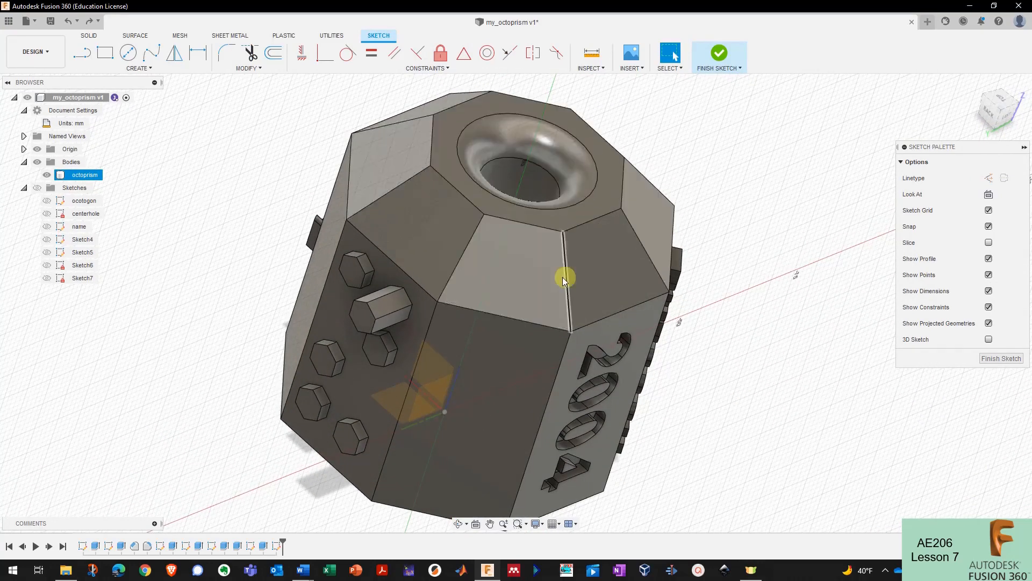
pyautogui.keyDown('shift'); pyautogui.moveTo(601, 297); pyautogui.dragTo(845, 215, button='middle'); pyautogui.keyUp('shift')
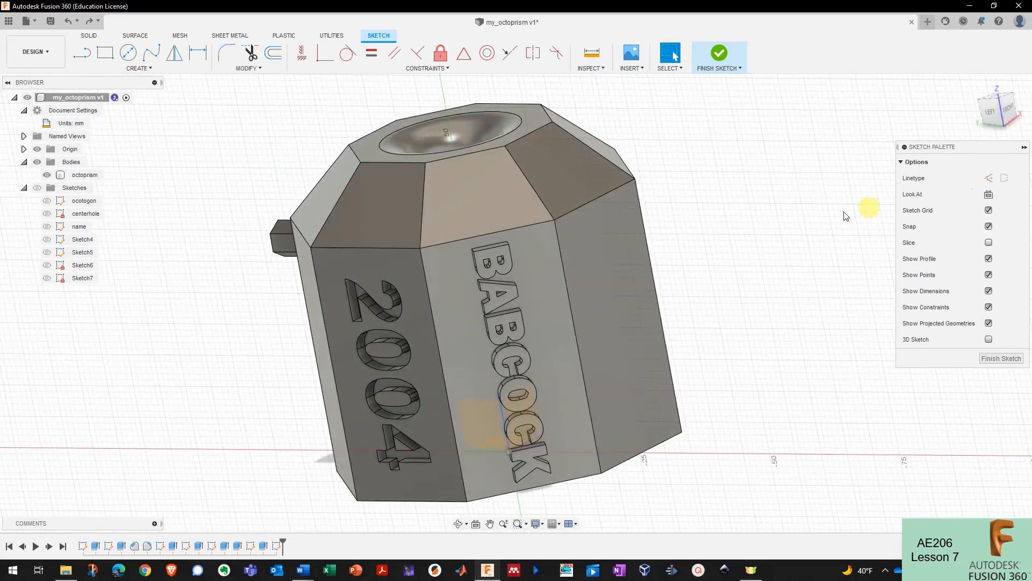
pyautogui.click(993, 112)
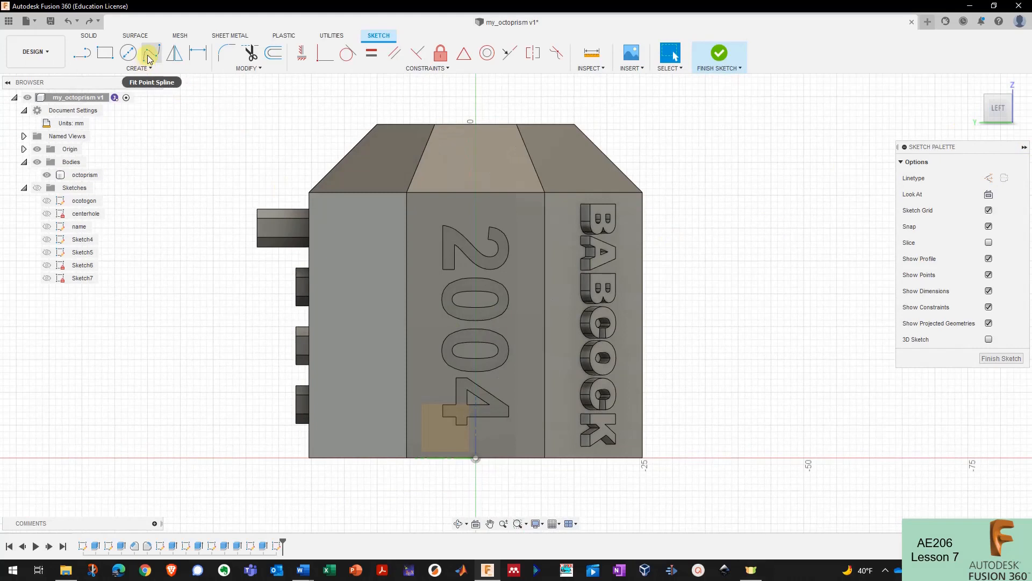
pyautogui.press('Escape')
pyautogui.click(600, 344)
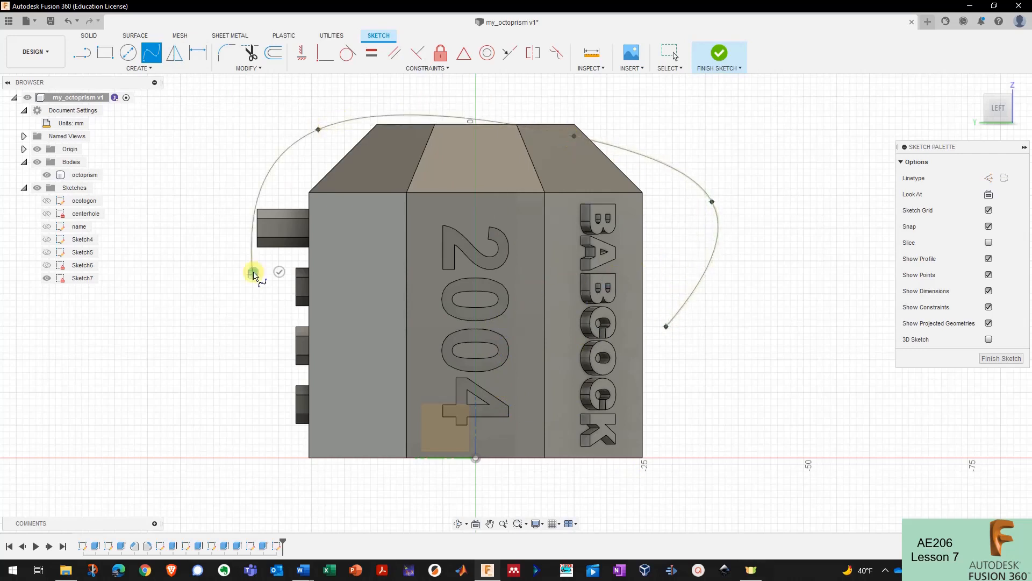
# - Draw and reshape a closed fit-point spline, undo it, and start an open spline beside 2004
pyautogui.click(554, 418)
pyautogui.click(664, 326)
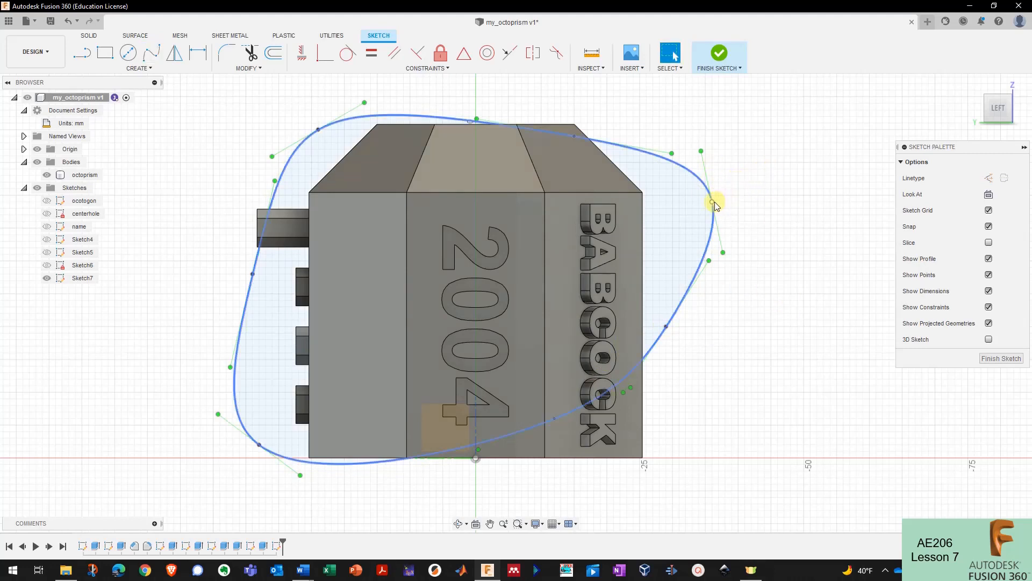
pyautogui.moveTo(713, 204); pyautogui.dragTo(679, 209)
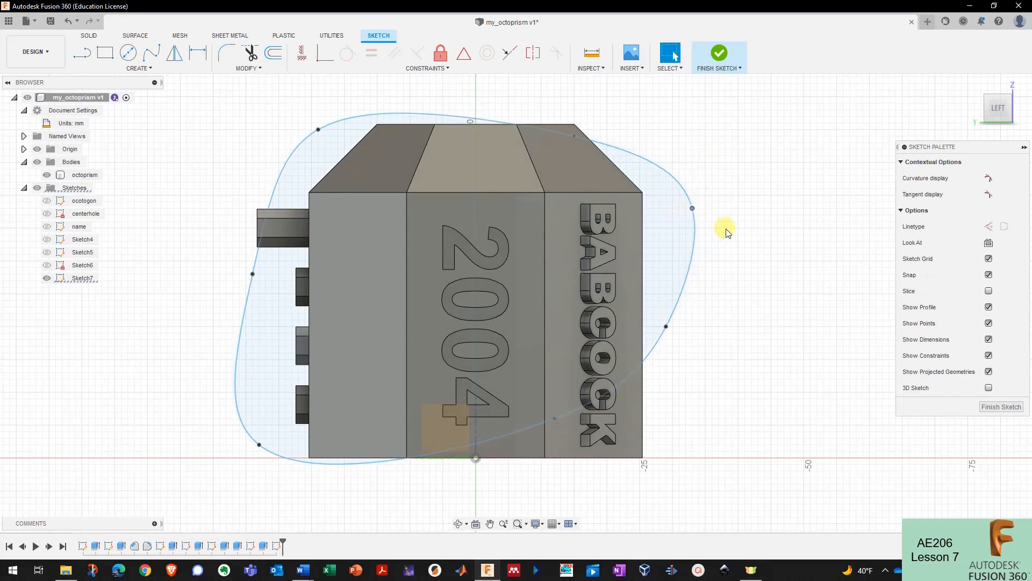
pyautogui.moveTo(707, 265)
pyautogui.mouseDown()
pyautogui.moveTo(735, 246)
pyautogui.moveTo(687, 268)
pyautogui.moveTo(722, 265)
pyautogui.moveTo(742, 249)
pyautogui.moveTo(693, 267)
pyautogui.moveTo(756, 235)
pyautogui.moveTo(723, 269)
pyautogui.mouseUp()
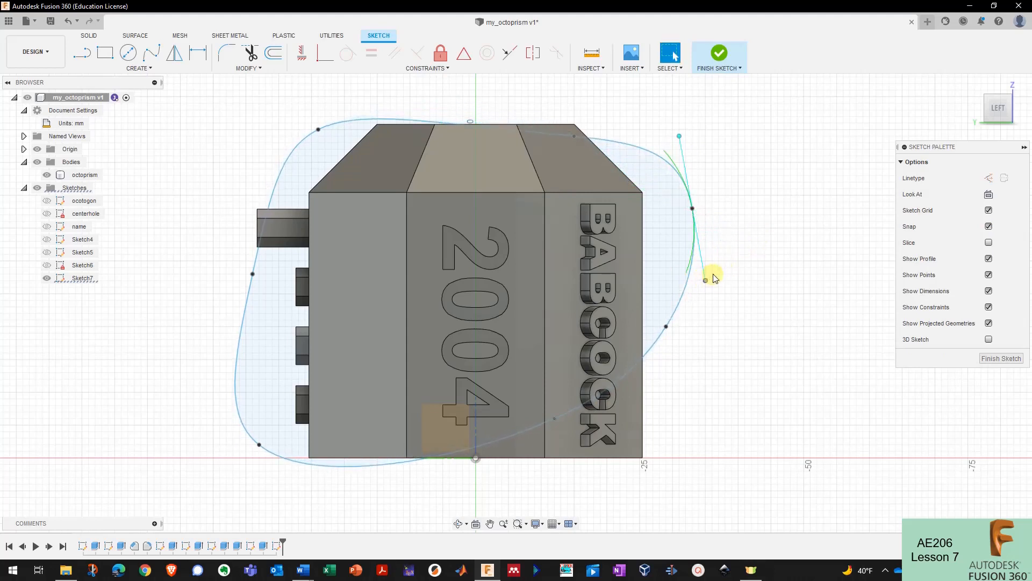
pyautogui.hotkey('ctrl', 'z')
pyautogui.hotkey('ctrl', 'z')
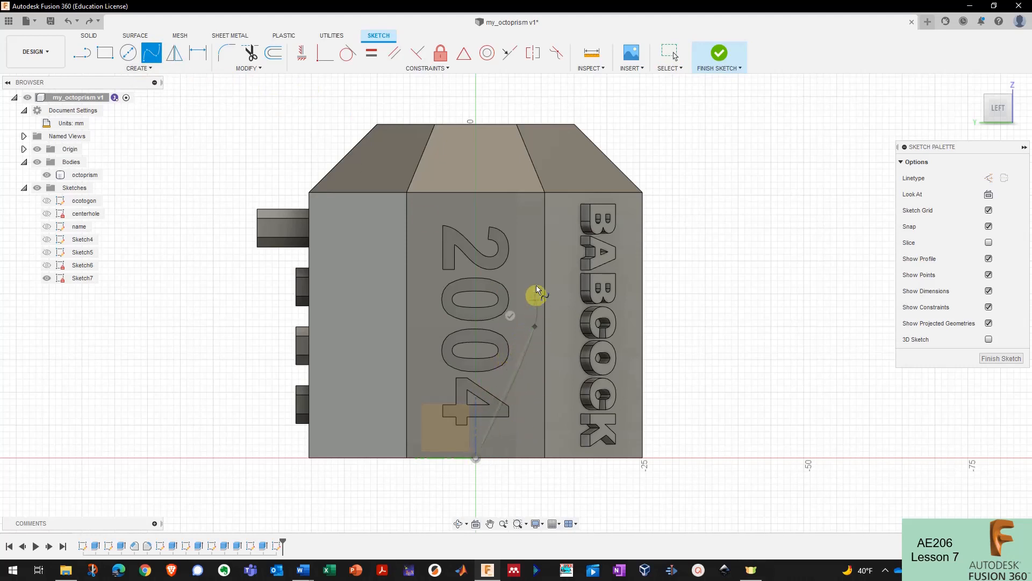
pyautogui.click(534, 227)
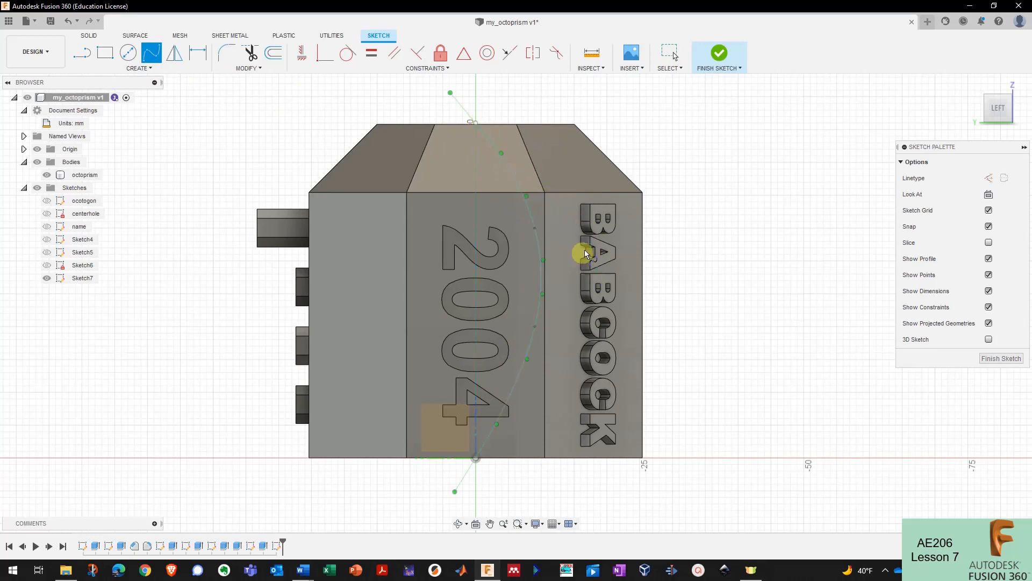
# - Draw a 51 mm vertical line up the prism's centre
pyautogui.press('l')
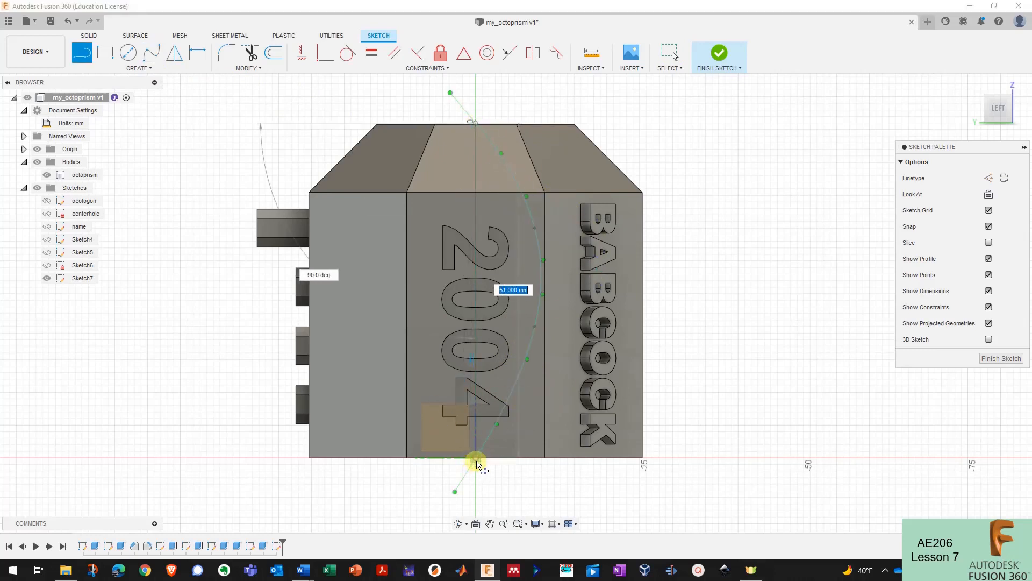
pyautogui.click(476, 462)
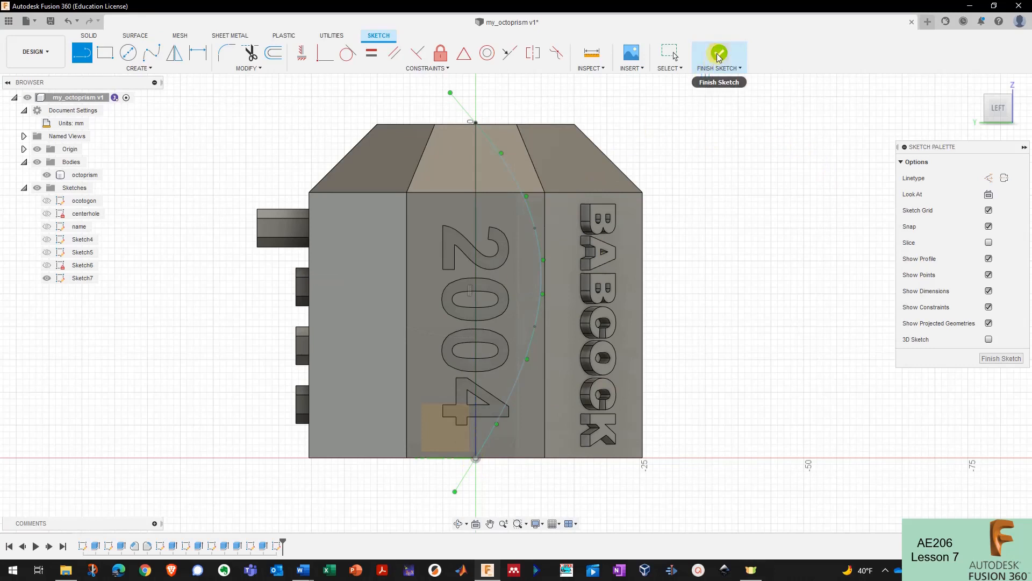
pyautogui.press('Escape')
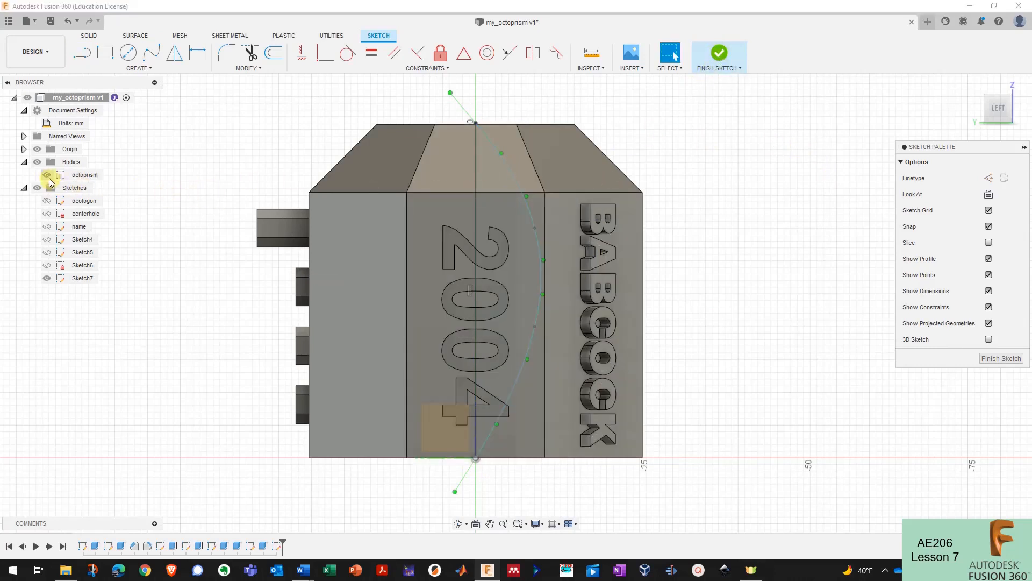
# - Reshape the spline with the body hidden, finish Sketch7, and unhide the octoprism body
pyautogui.click(48, 175)
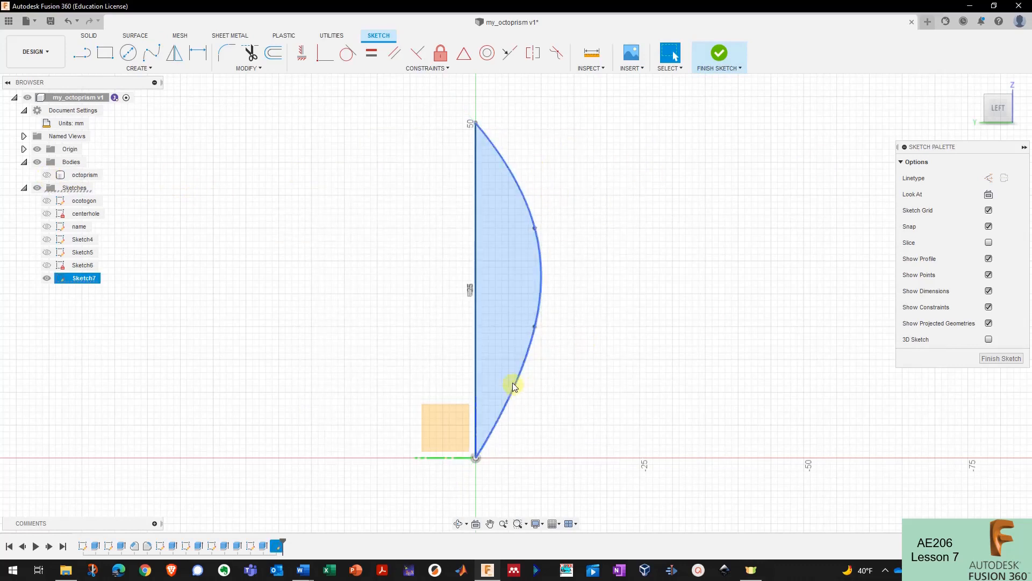
pyautogui.click(530, 367)
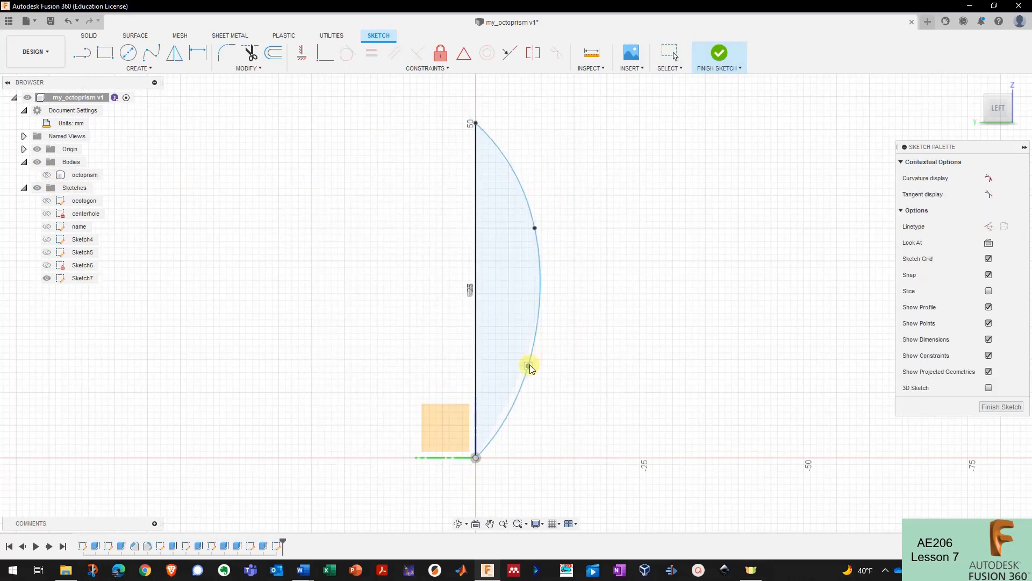
pyautogui.moveTo(528, 365); pyautogui.dragTo(528, 365)
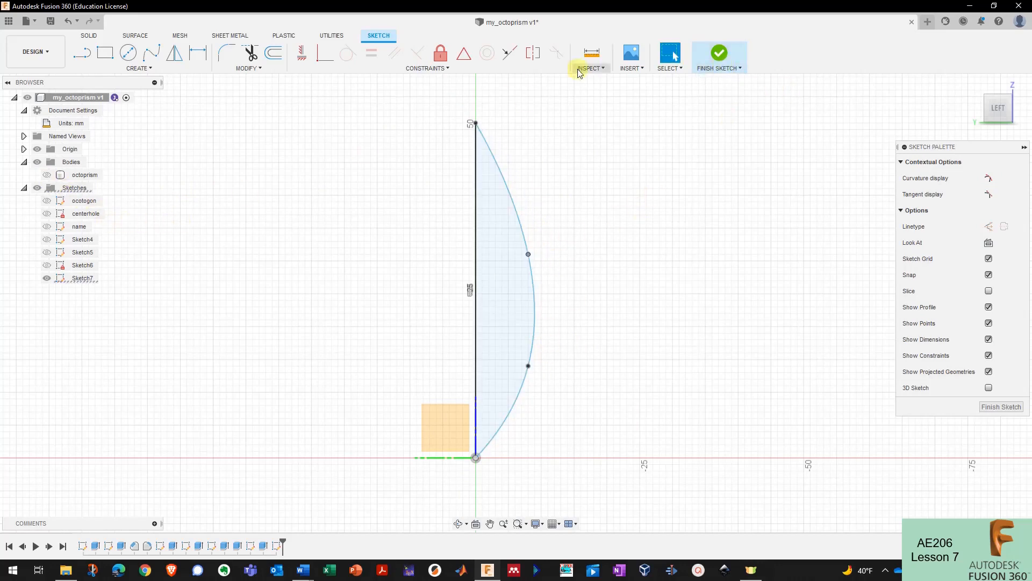
pyautogui.click(709, 57)
pyautogui.click(47, 174)
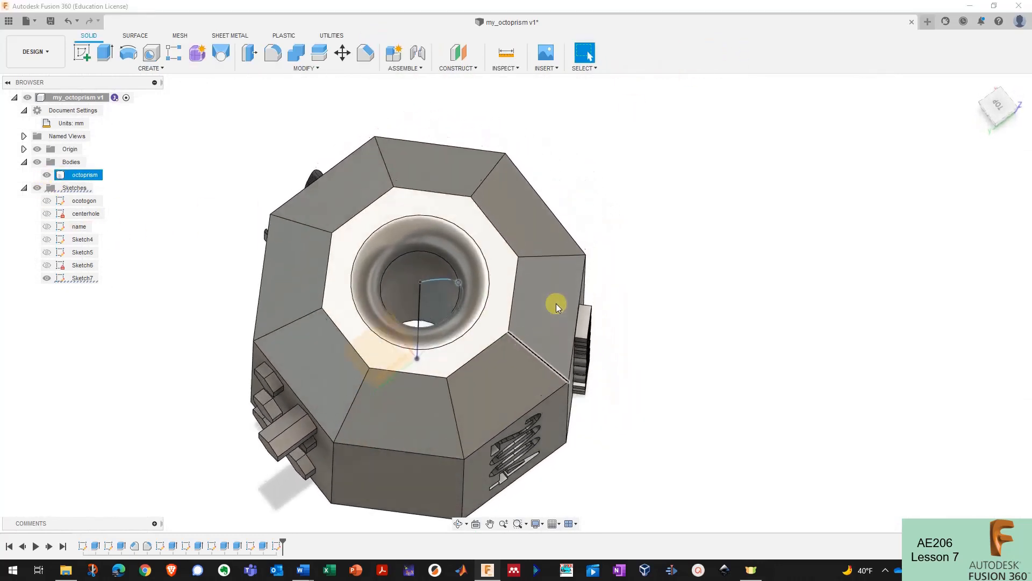
# - Revolve the curved profile 360° around the vertical line as a Cut, flaring the top hole
pyautogui.click(128, 52)
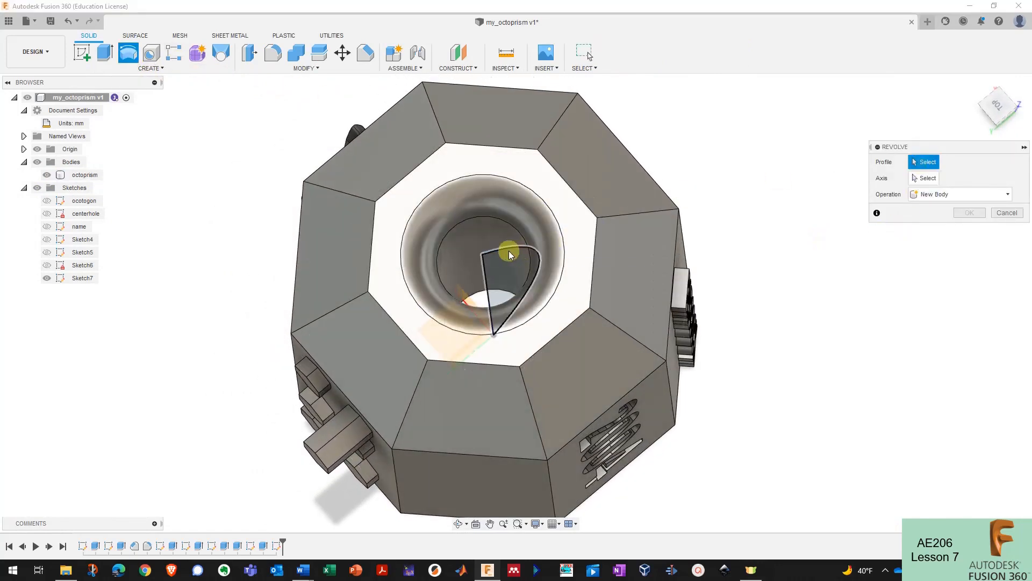
pyautogui.click(509, 250)
pyautogui.click(948, 179)
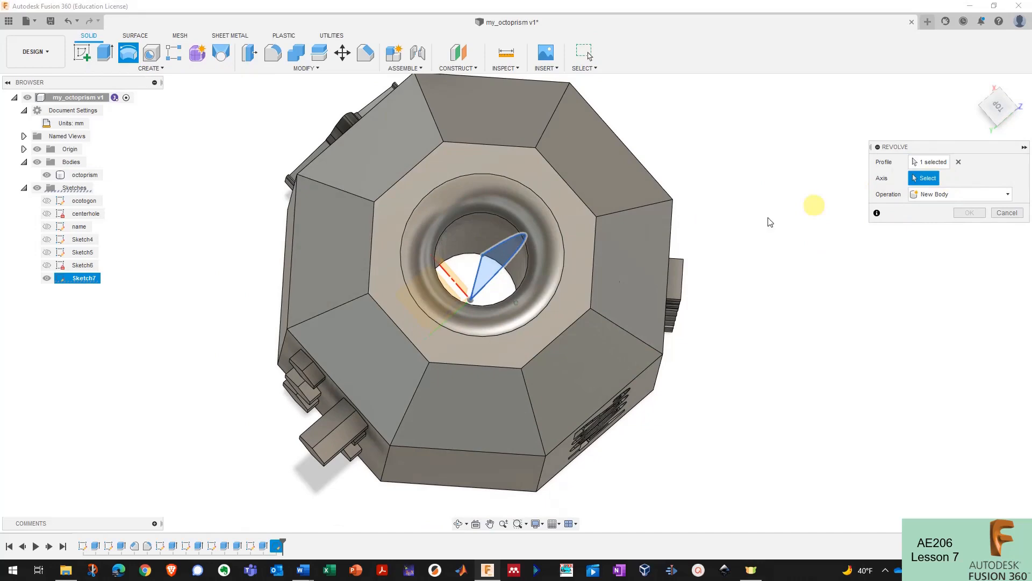
pyautogui.click(484, 286)
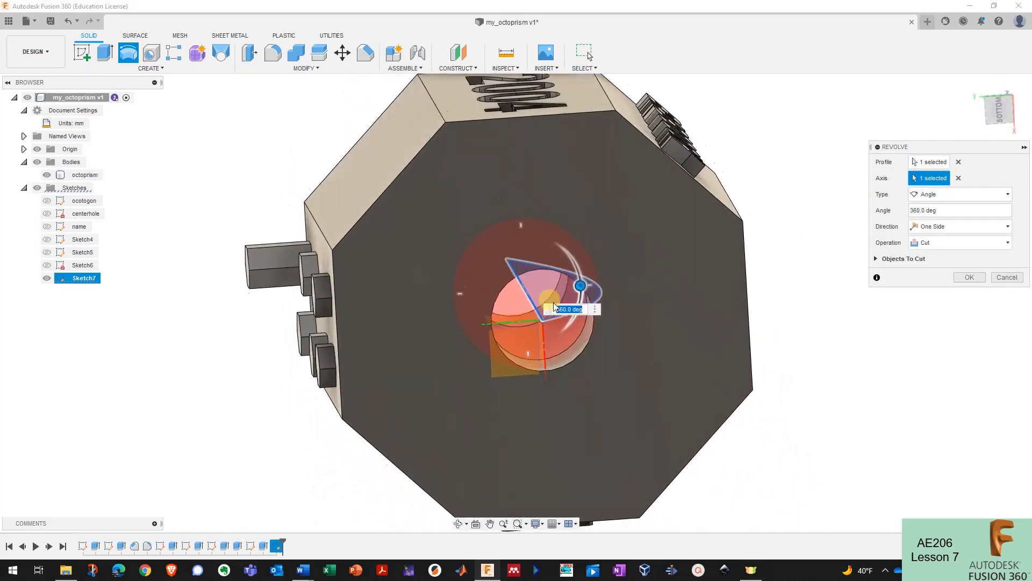
pyautogui.click(969, 277)
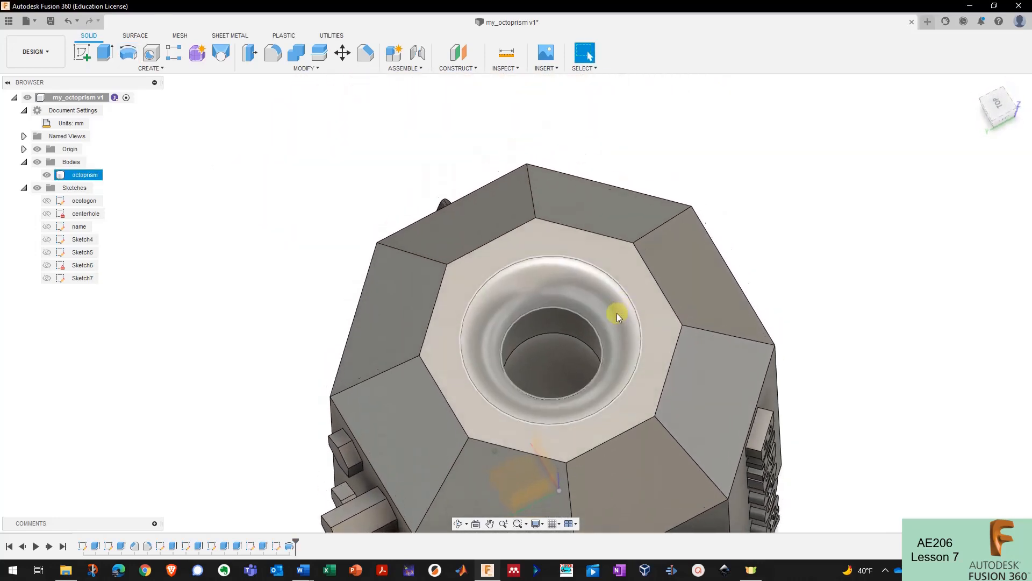
pyautogui.click(536, 523)
# - View the body as Shaded with Hidden Edges, then switch back to Shaded
pyautogui.moveTo(583, 433)
pyautogui.click(680, 438)
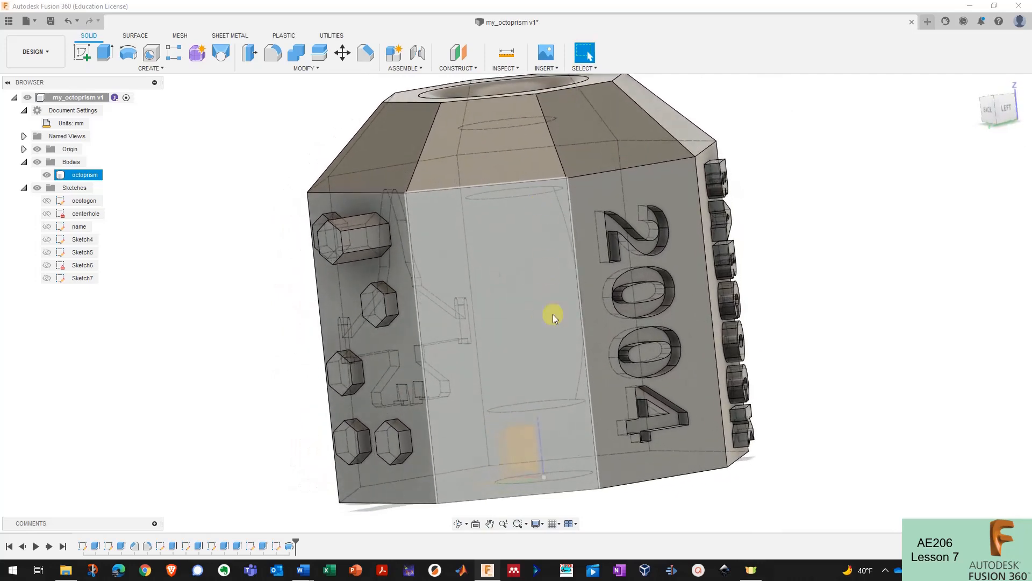
pyautogui.press('Escape')
pyautogui.click(537, 524)
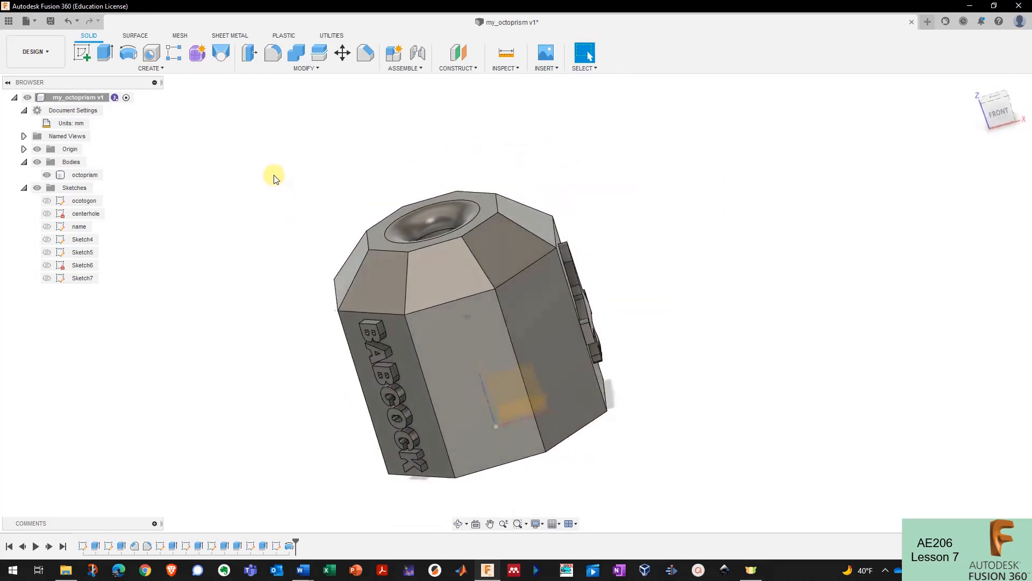
pyautogui.click(286, 66)
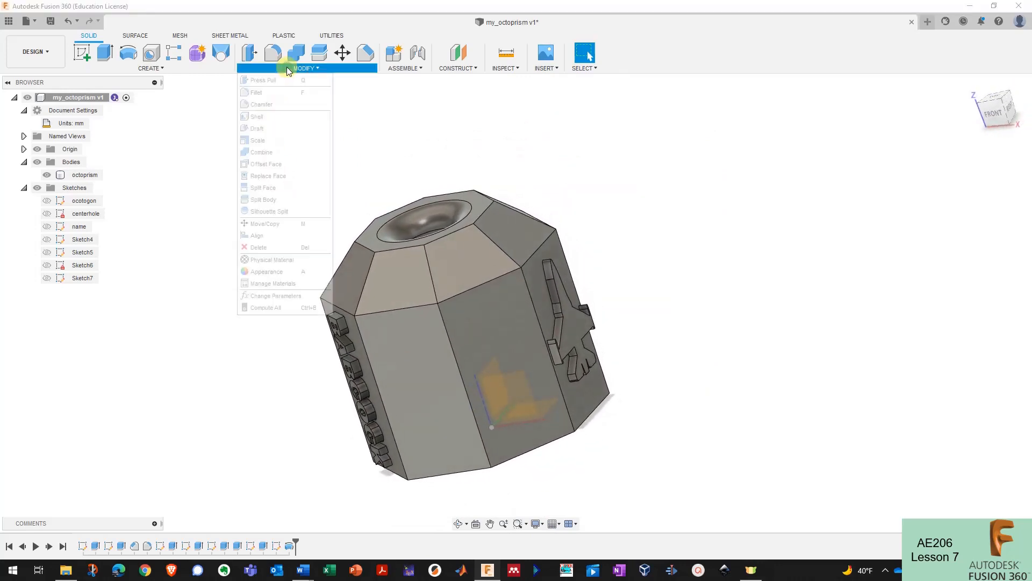
pyautogui.click(264, 295)
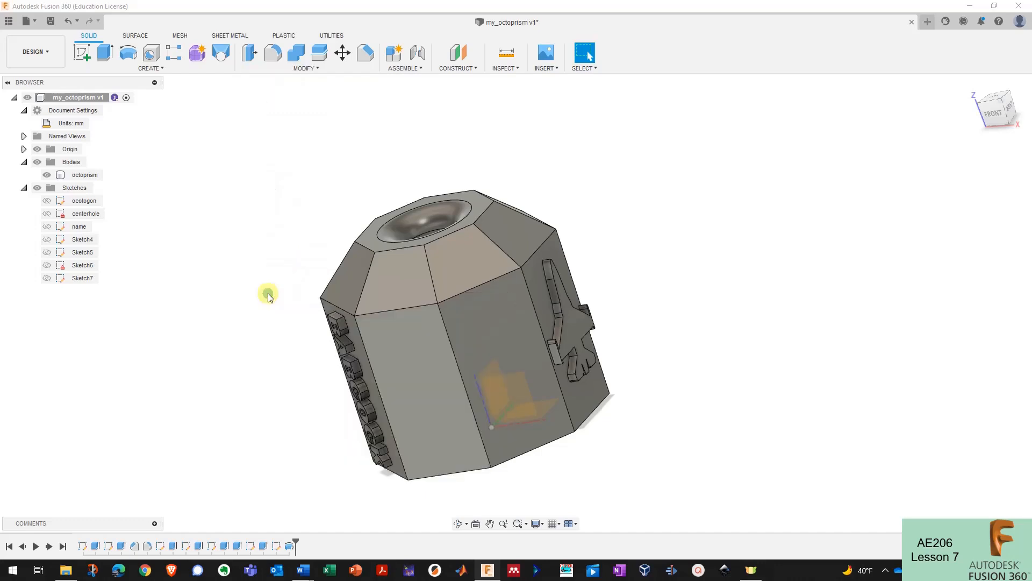
pyautogui.moveTo(365, 167); pyautogui.dragTo(323, 162)
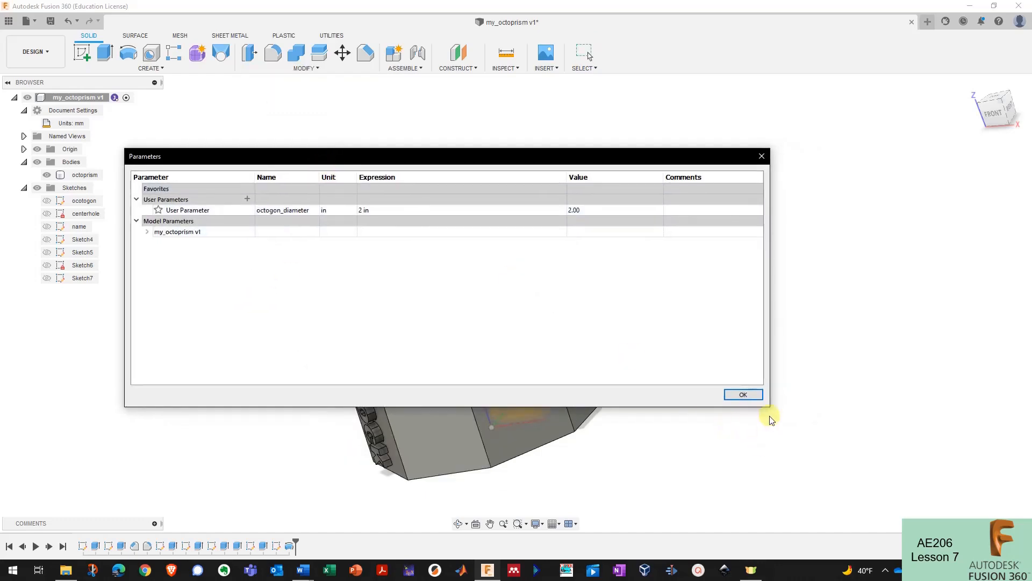
pyautogui.moveTo(770, 409); pyautogui.dragTo(472, 309)
pyautogui.moveTo(340, 158); pyautogui.dragTo(221, 317)
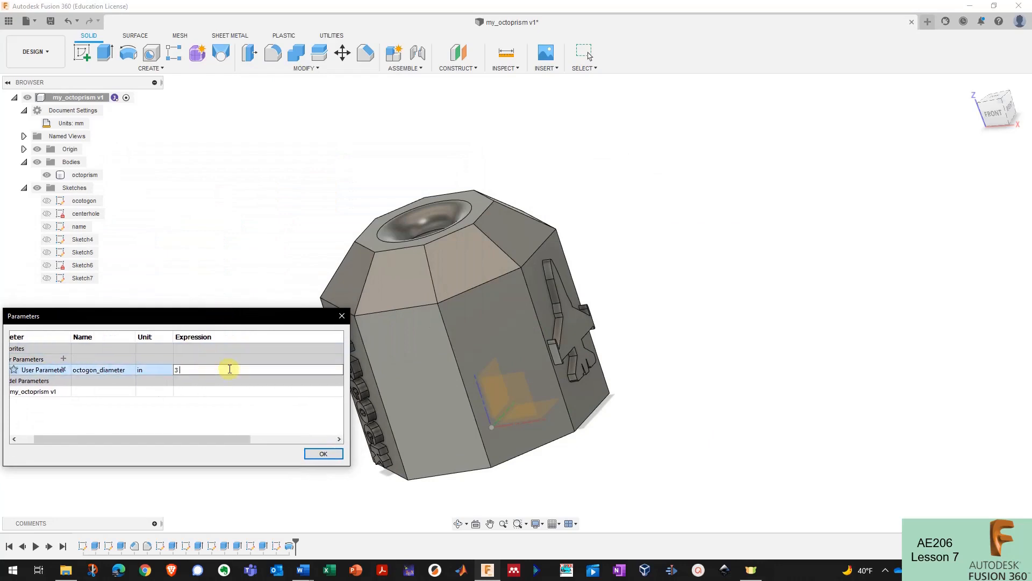
pyautogui.press('Return')
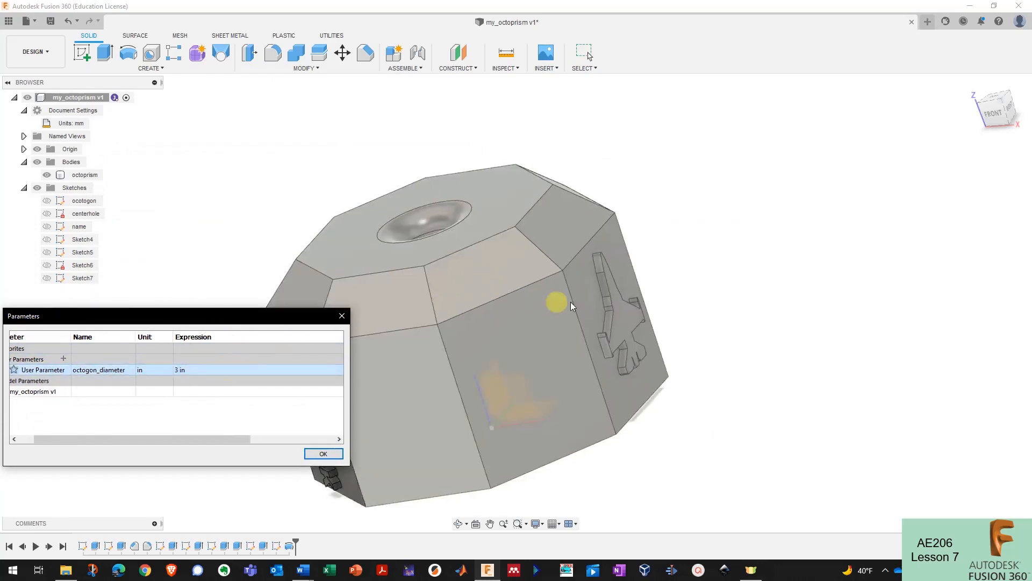
pyautogui.scroll(-3, 618, 306)
pyautogui.keyDown('shift'); pyautogui.moveTo(618, 305); pyautogui.dragTo(833, 278, button='middle'); pyautogui.keyUp('shift')
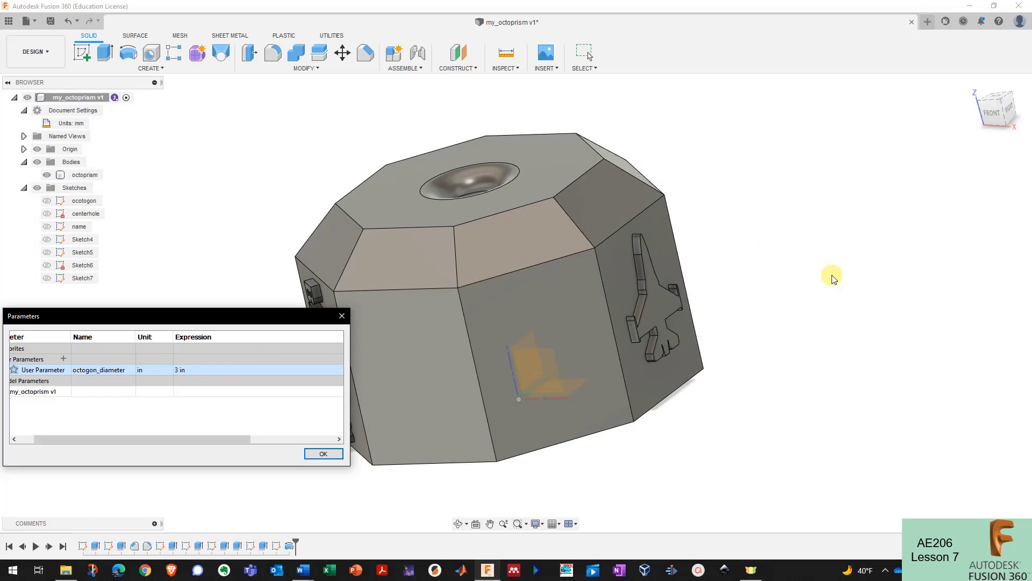
pyautogui.keyDown('shift'); pyautogui.moveTo(833, 278); pyautogui.dragTo(737, 292, button='middle'); pyautogui.keyUp('shift')
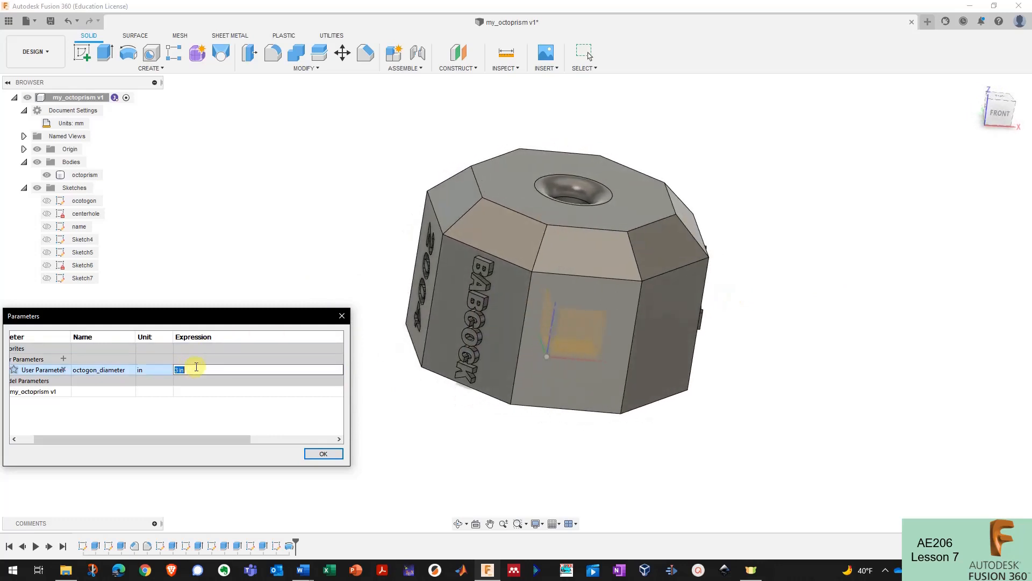
pyautogui.press('Return')
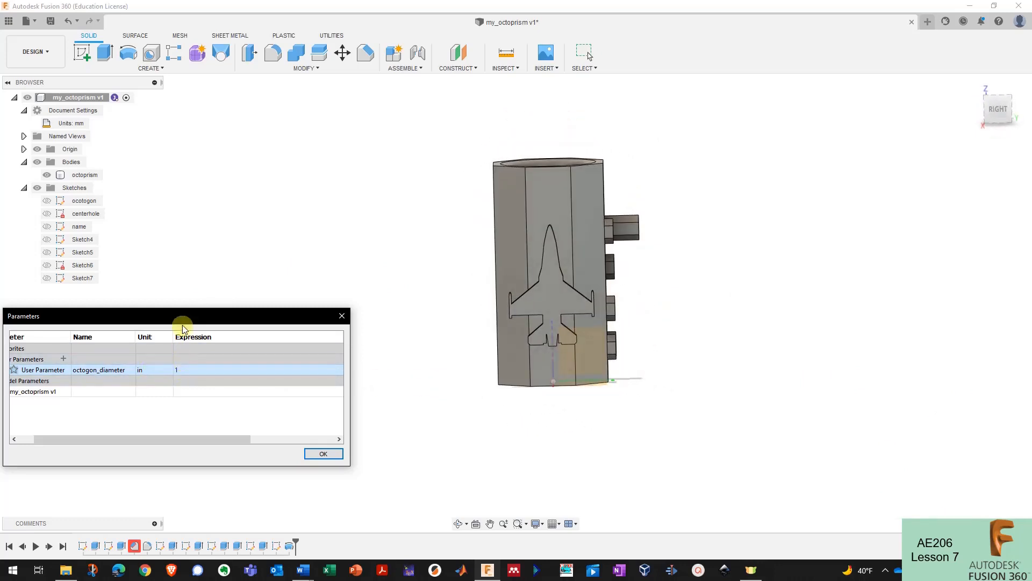
pyautogui.moveTo(182, 322); pyautogui.dragTo(262, 296)
pyautogui.click(288, 344)
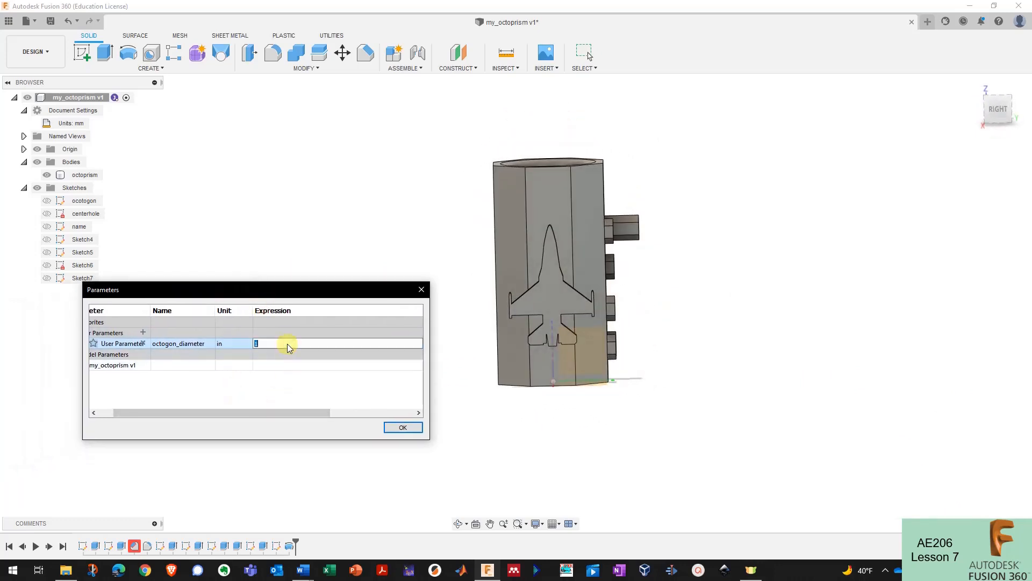
pyautogui.write('2 in')
pyautogui.press('Return')
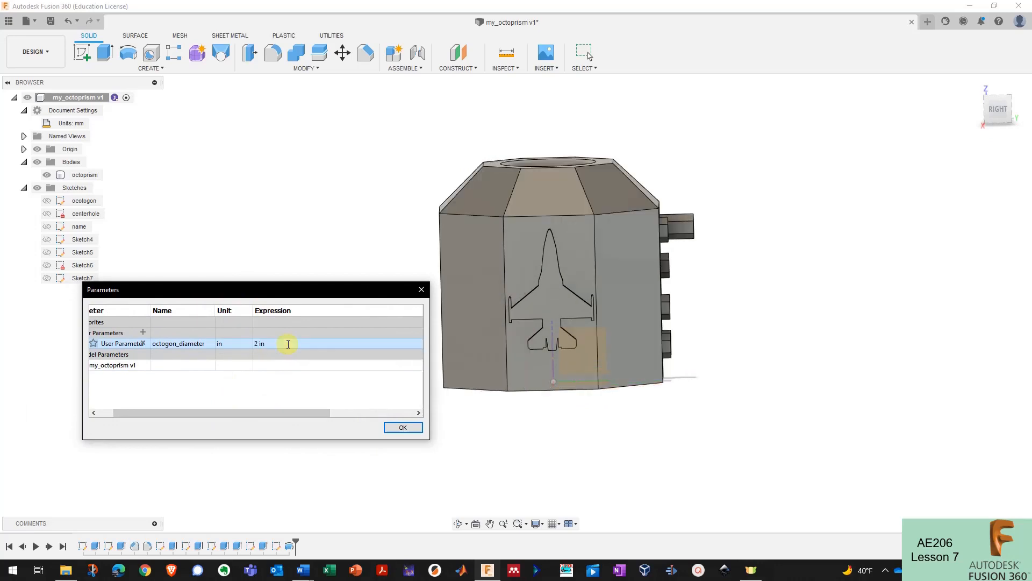
pyautogui.click(402, 428)
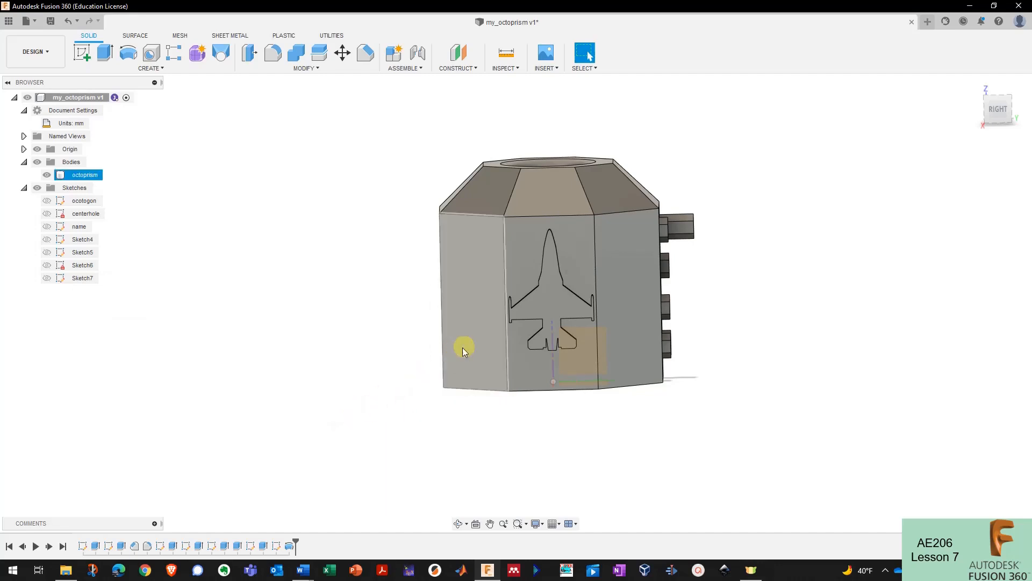
# - Try deepening a history feature to about 3.10 mm, then cancel the edit
pyautogui.keyDown('shift'); pyautogui.moveTo(422, 339); pyautogui.dragTo(203, 461, button='middle'); pyautogui.keyUp('shift')
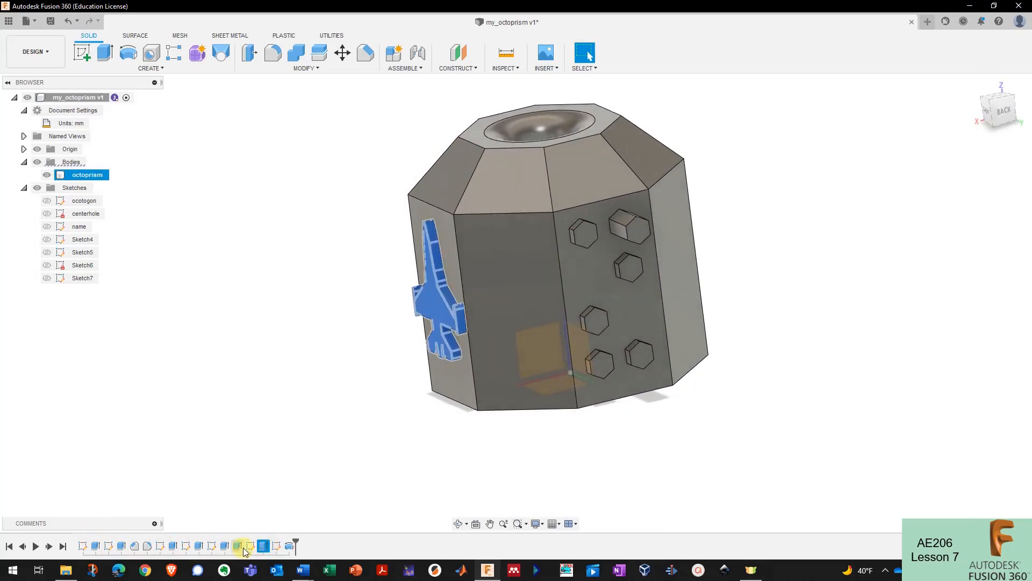
pyautogui.rightClick(200, 547)
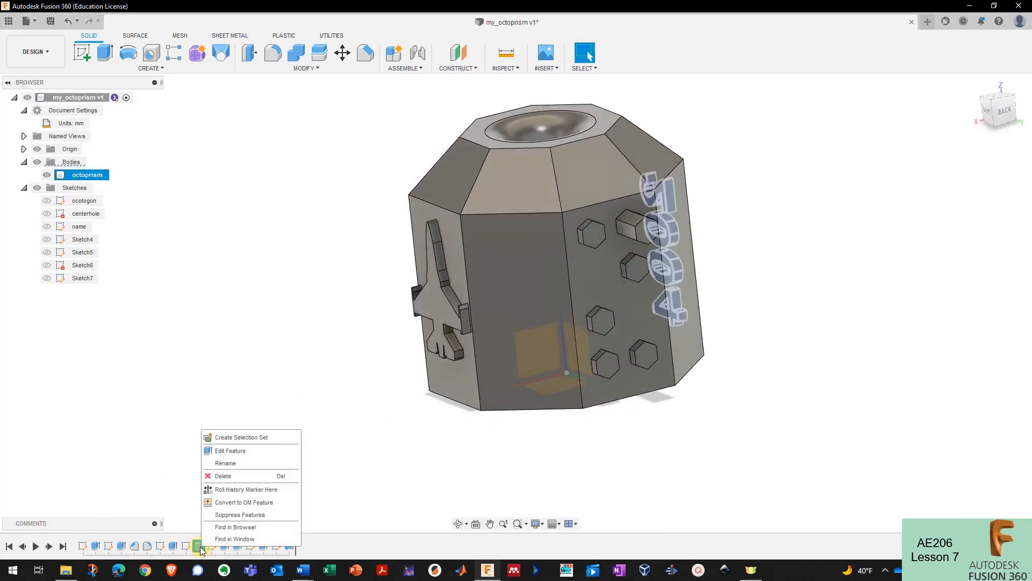
pyautogui.click(219, 454)
pyautogui.keyDown('shift'); pyautogui.moveTo(363, 425); pyautogui.dragTo(527, 292, button='middle'); pyautogui.keyUp('shift')
pyautogui.moveTo(516, 292); pyautogui.dragTo(495, 293)
pyautogui.click(998, 316)
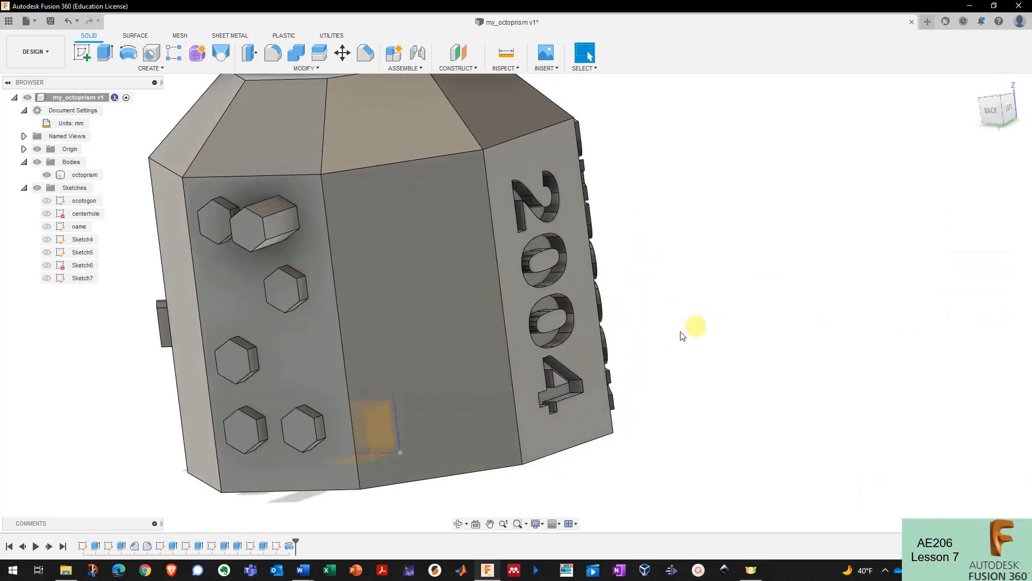
# - Save the design as a new version, my_octoprism v2
pyautogui.keyDown('shift'); pyautogui.moveTo(208, 543); pyautogui.dragTo(347, 510, button='middle'); pyautogui.keyUp('shift')
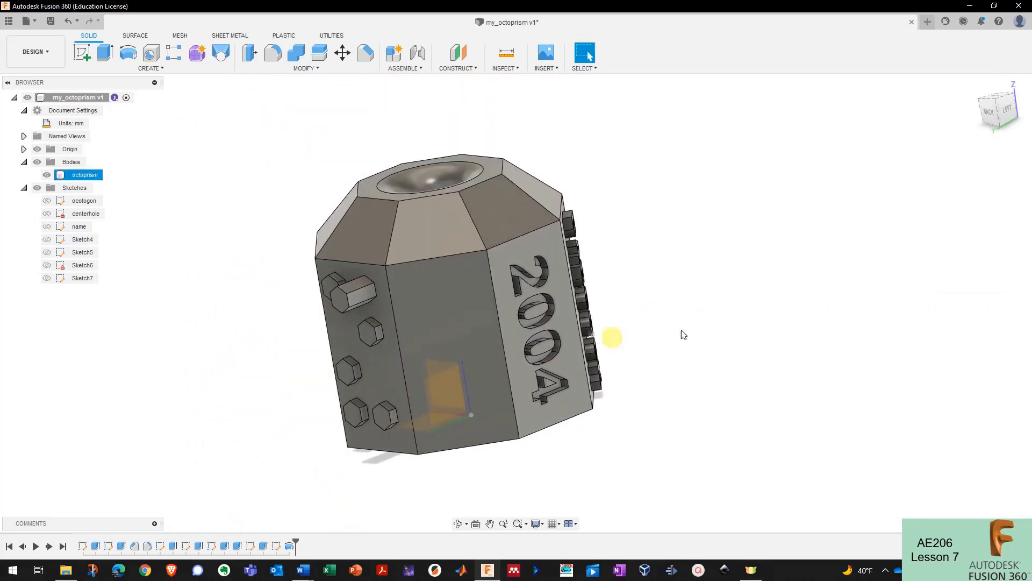
pyautogui.moveTo(683, 332)
pyautogui.keyDown('shift'); pyautogui.mouseDown(button='middle')
pyautogui.moveTo(717, 320)
pyautogui.moveTo(667, 318)
pyautogui.mouseUp(button='middle'); pyautogui.keyUp('shift')
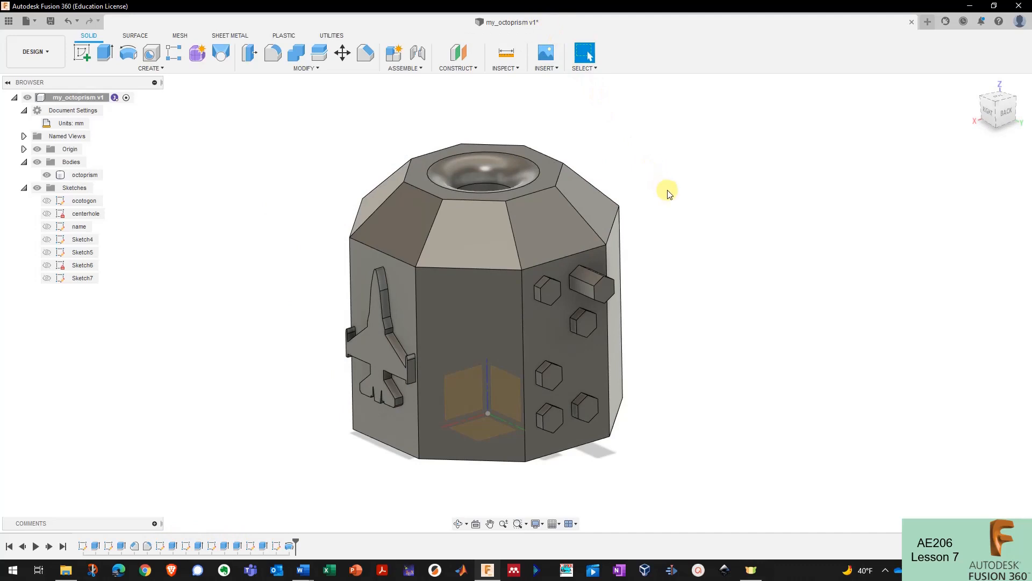
pyautogui.hotkey('ctrl', 's')
pyautogui.click(529, 302)
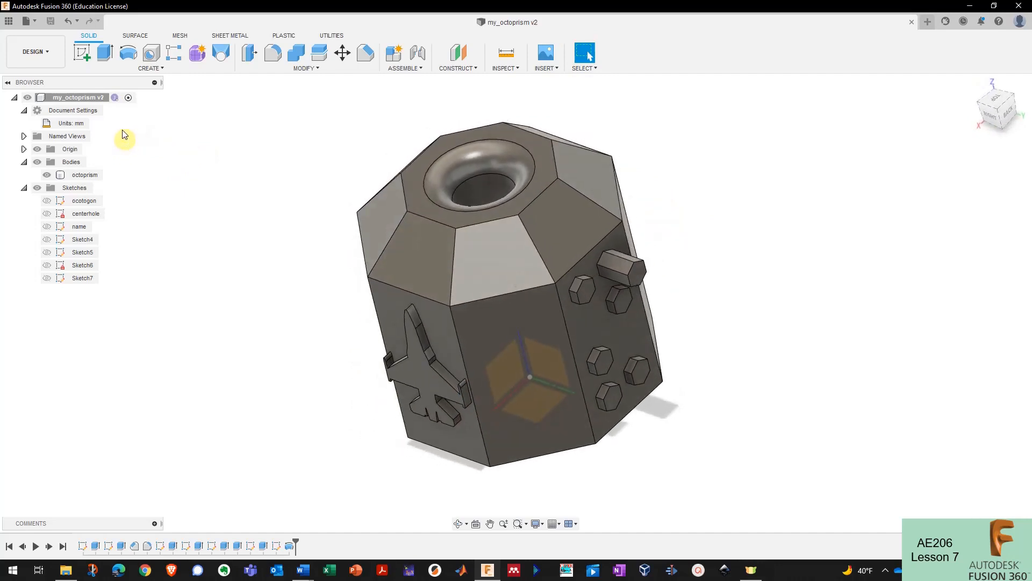
# - Check the octoprism body's name, then bring up the root my_octoprism v2 component's actions
pyautogui.rightClick(86, 175)
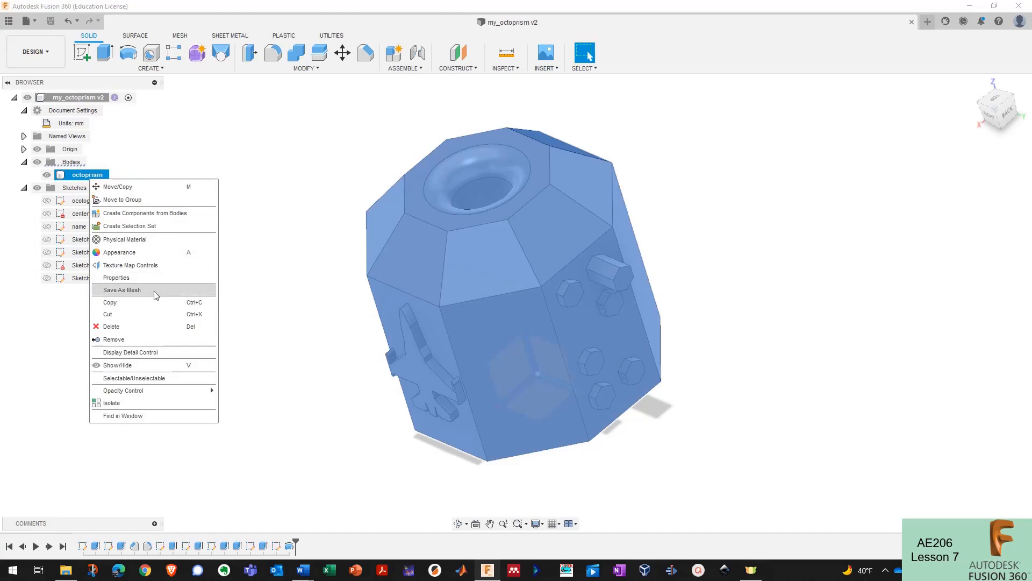
pyautogui.click(165, 154)
pyautogui.doubleClick(107, 178)
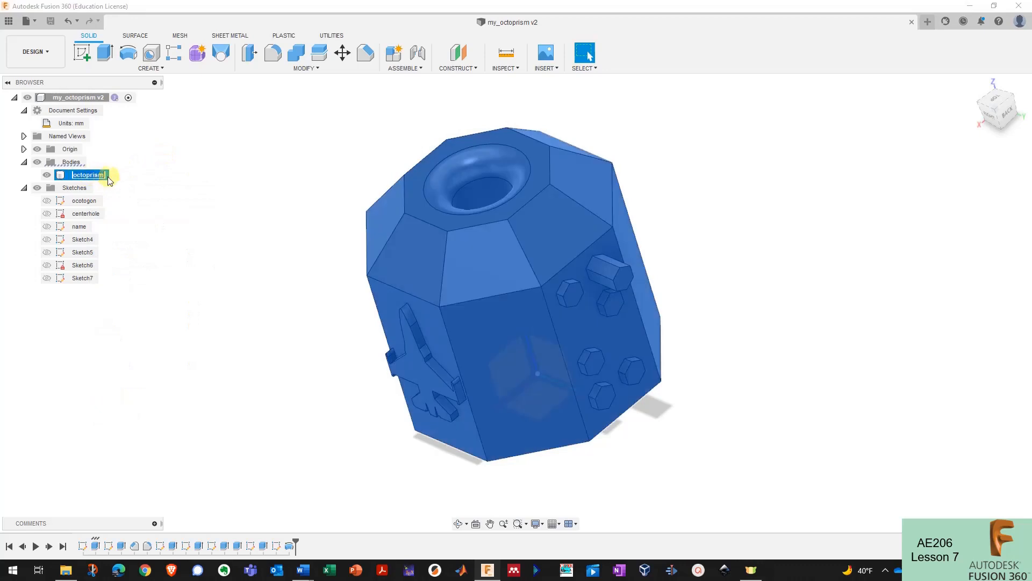
pyautogui.click(126, 177)
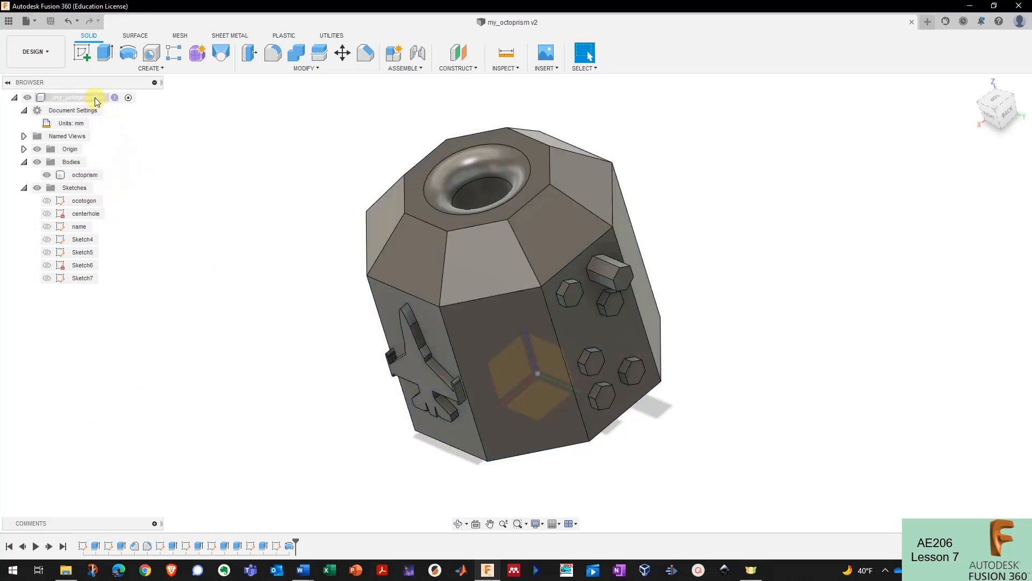
pyautogui.rightClick(96, 98)
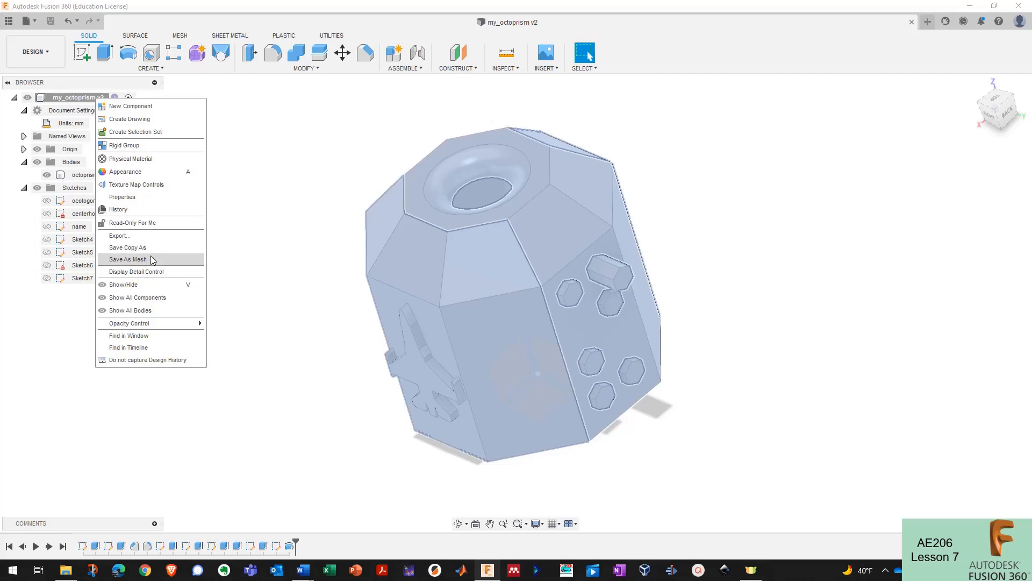
# - Choose Save As Mesh and keep 3MF as the export format
pyautogui.click(128, 259)
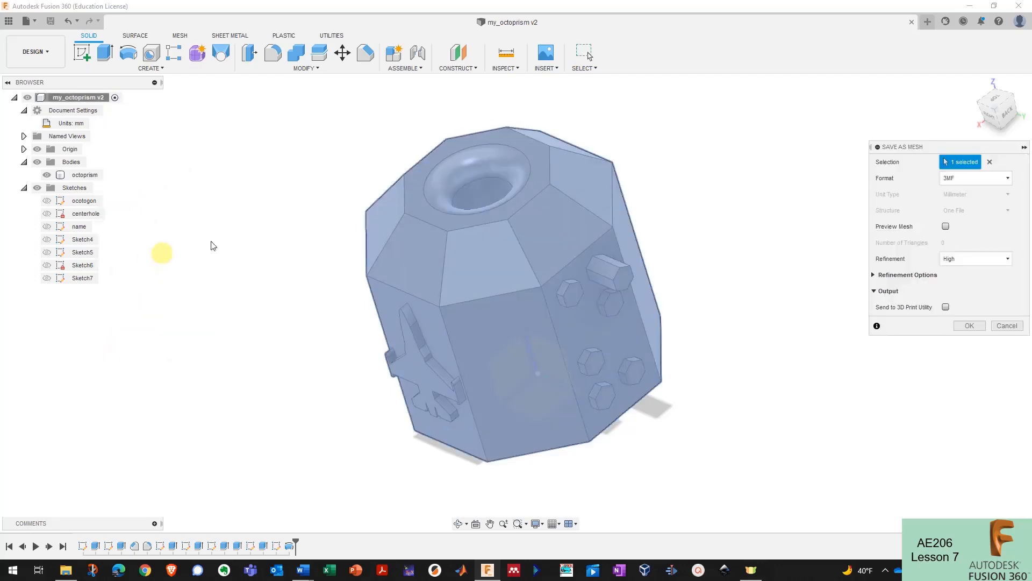
pyautogui.click(976, 178)
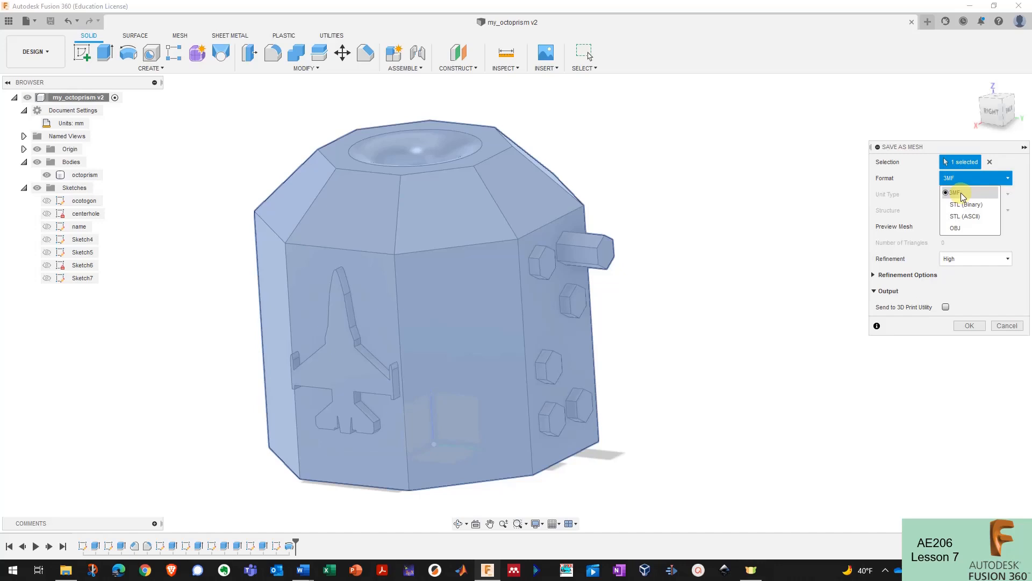
pyautogui.click(961, 193)
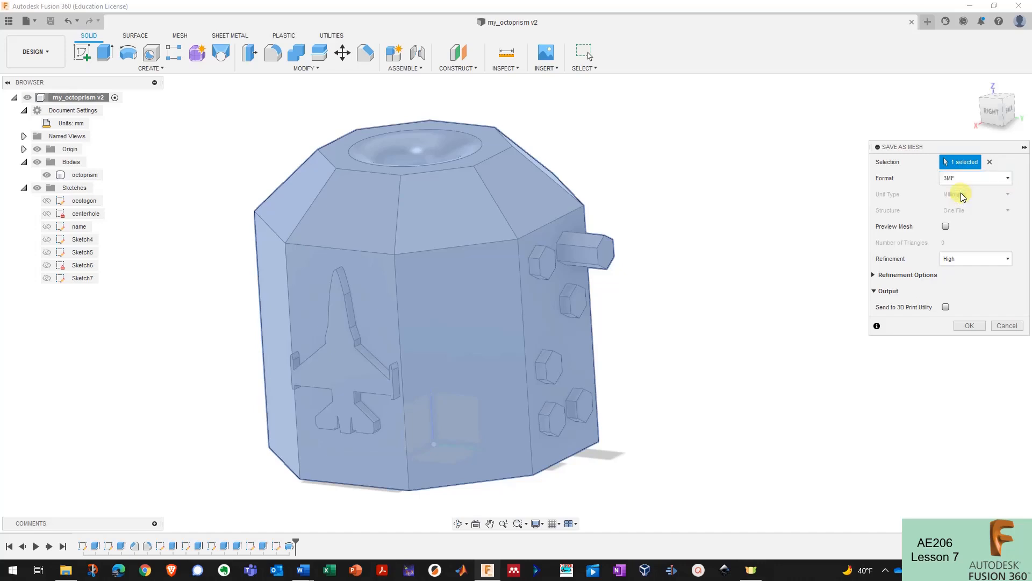
# - Turn on Preview Mesh and orbit the body to inspect its triangulation
pyautogui.click(946, 227)
pyautogui.moveTo(638, 257)
pyautogui.keyDown('shift'); pyautogui.mouseDown(button='middle')
pyautogui.moveTo(606, 237)
pyautogui.moveTo(604, 166)
pyautogui.moveTo(698, 159)
pyautogui.moveTo(608, 171)
pyautogui.moveTo(452, 215)
pyautogui.moveTo(556, 194)
pyautogui.moveTo(524, 203)
pyautogui.moveTo(476, 242)
pyautogui.moveTo(630, 256)
pyautogui.mouseUp(button='middle'); pyautogui.keyUp('shift')
pyautogui.scroll(5, 606, 167)
pyautogui.scroll(3, 606, 167)
pyautogui.scroll(-3, 630, 257)
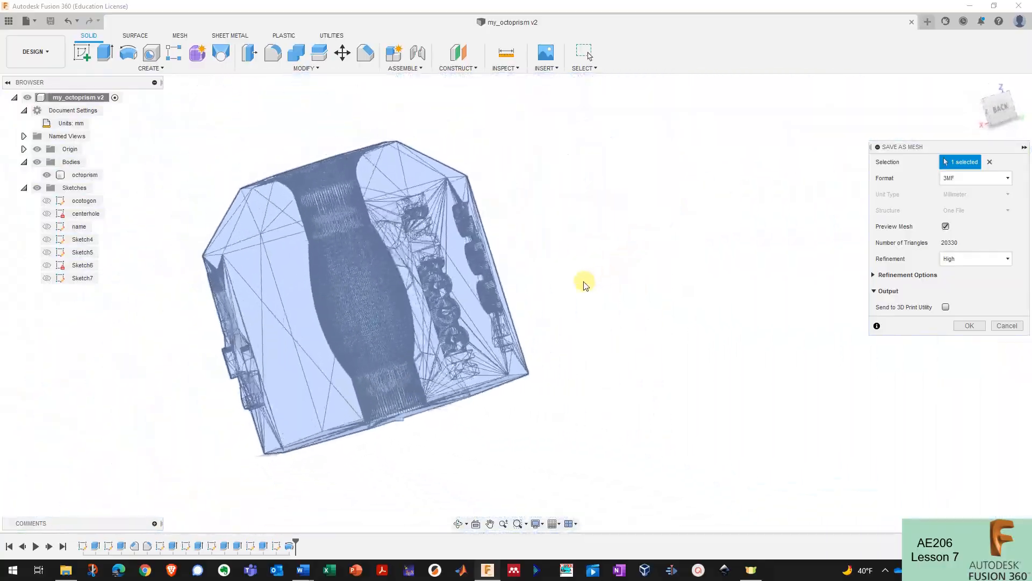
pyautogui.keyDown('shift'); pyautogui.moveTo(505, 304); pyautogui.dragTo(849, 288, button='middle'); pyautogui.keyUp('shift')
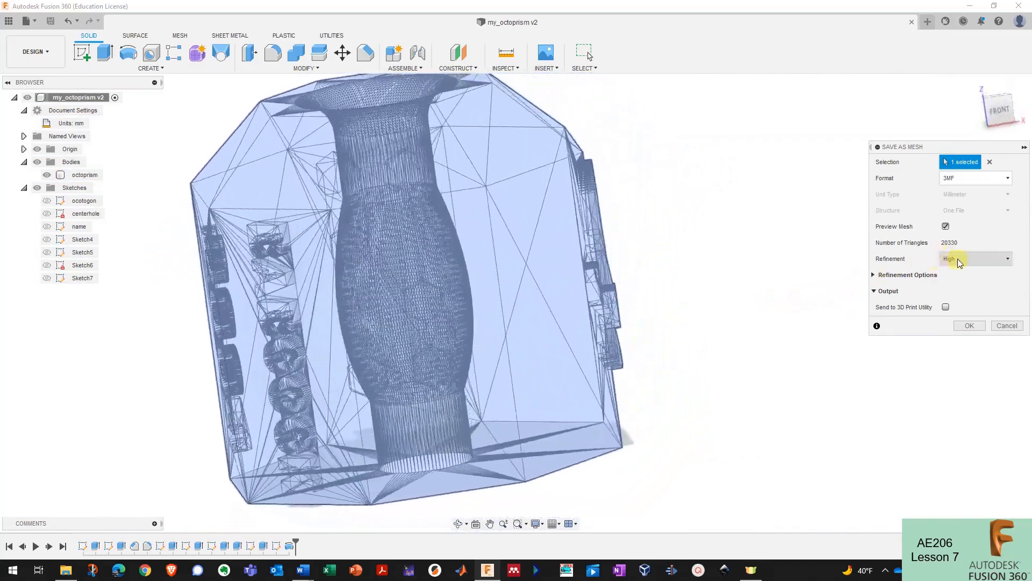
# - Set the mesh refinement to Medium (10180 triangles) and confirm the export settings
pyautogui.click(968, 259)
pyautogui.click(959, 284)
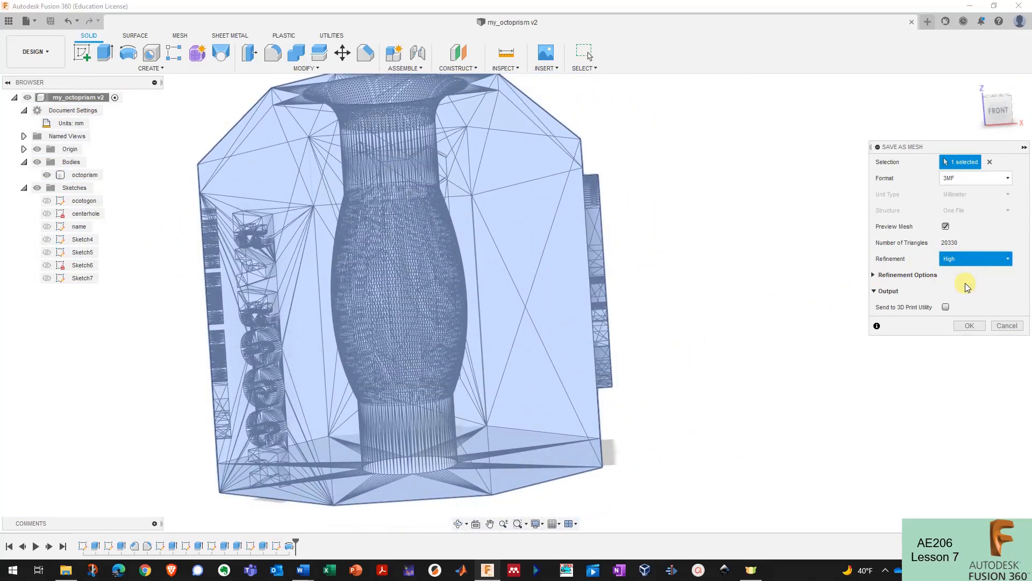
pyautogui.keyDown('shift'); pyautogui.moveTo(755, 292); pyautogui.dragTo(1029, 189, button='middle'); pyautogui.keyUp('shift')
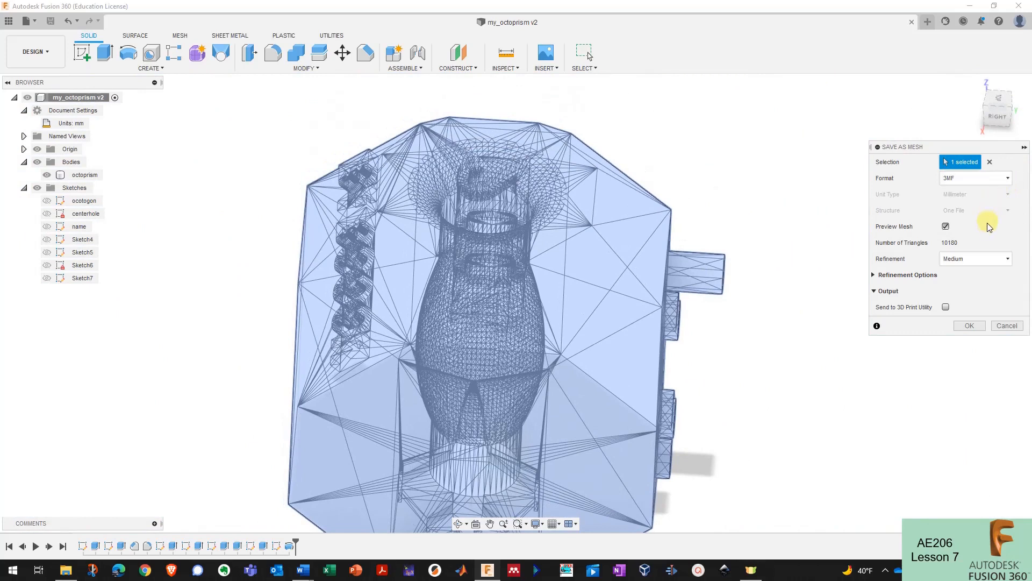
pyautogui.click(971, 260)
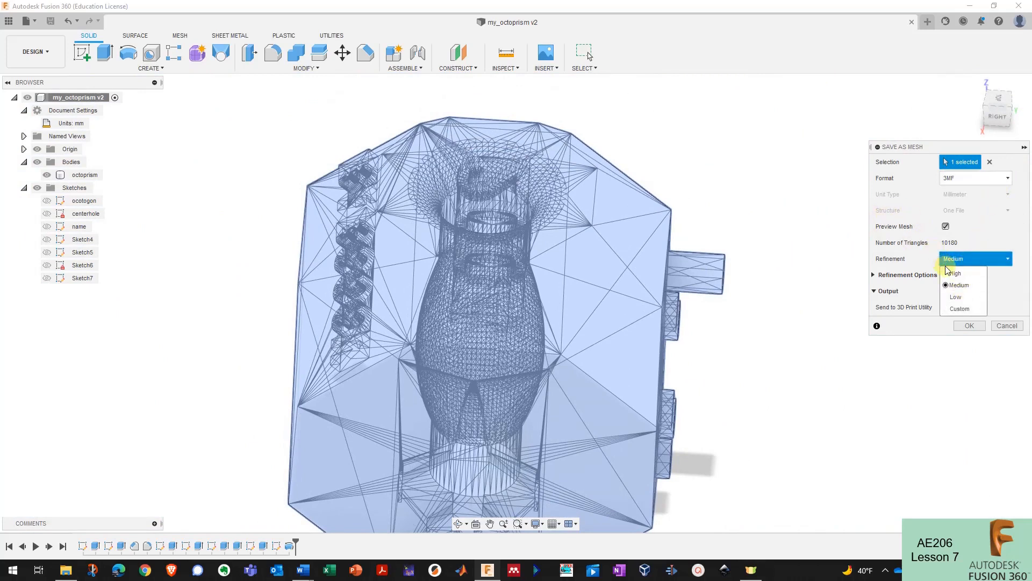
pyautogui.click(916, 275)
pyautogui.click(917, 275)
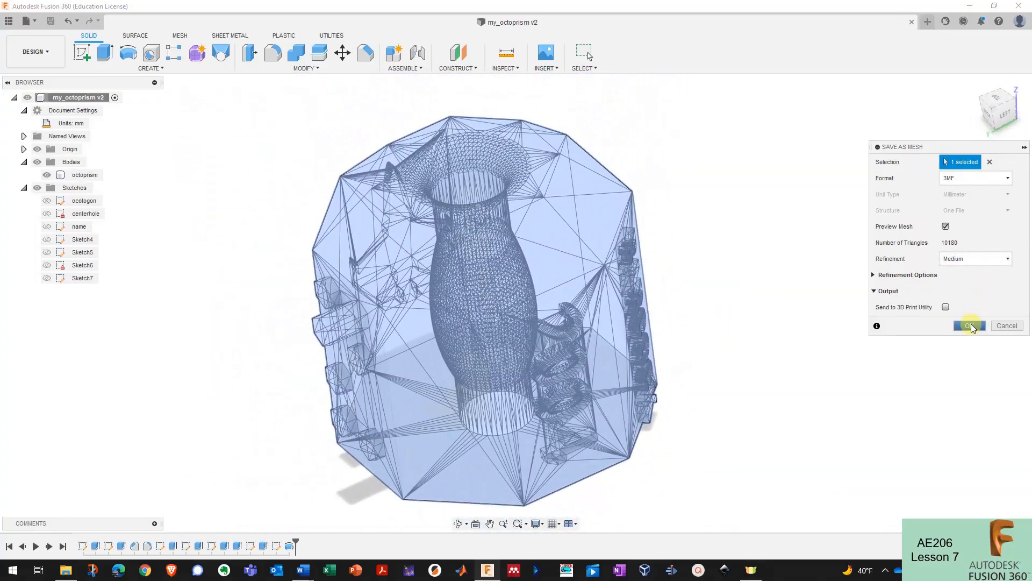
pyautogui.click(971, 325)
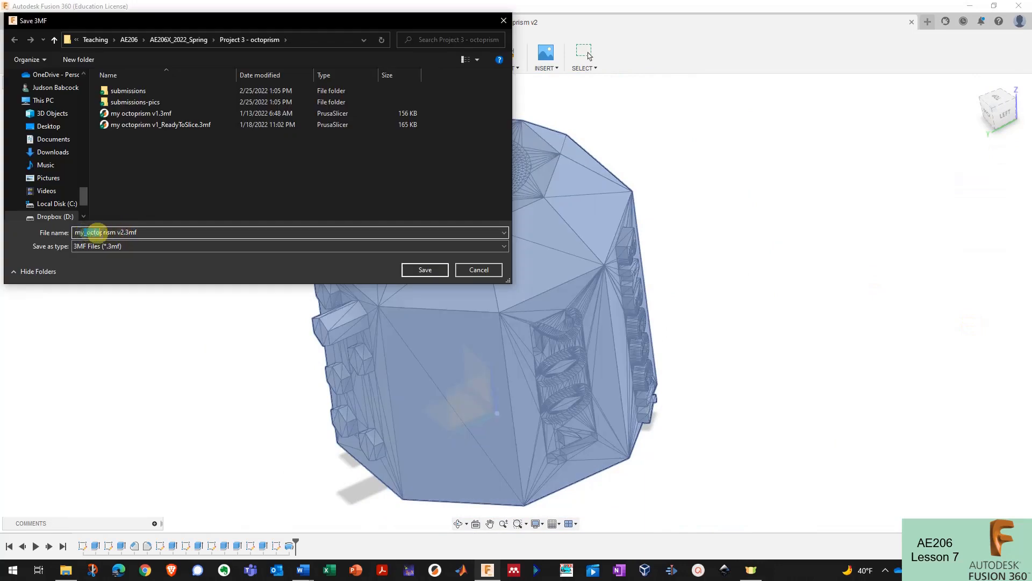
# - Save the mesh as my_octoprism v2.3mf and switch to PrusaSlicer's empty MK3 bed
pyautogui.click(425, 269)
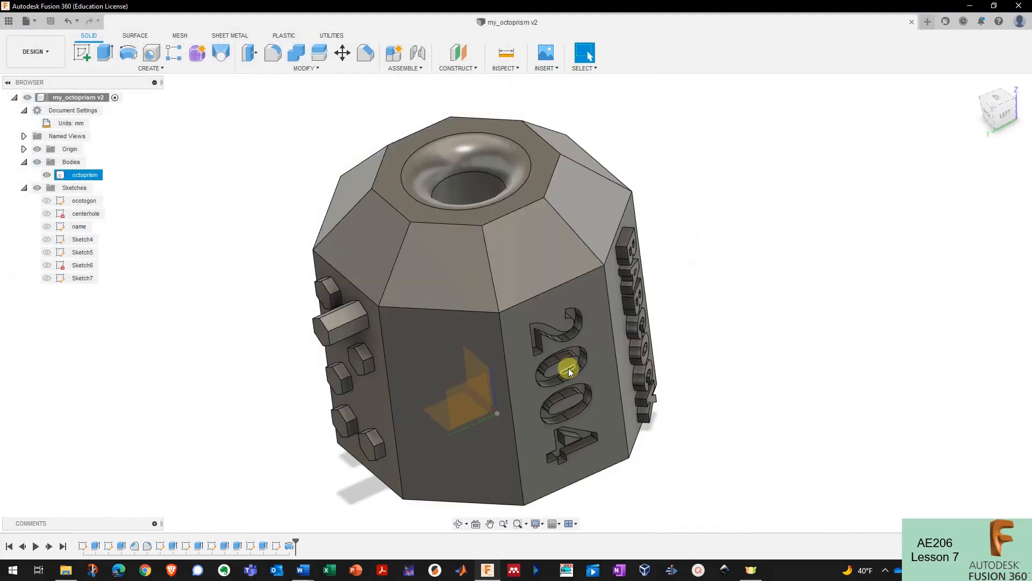
pyautogui.click(434, 571)
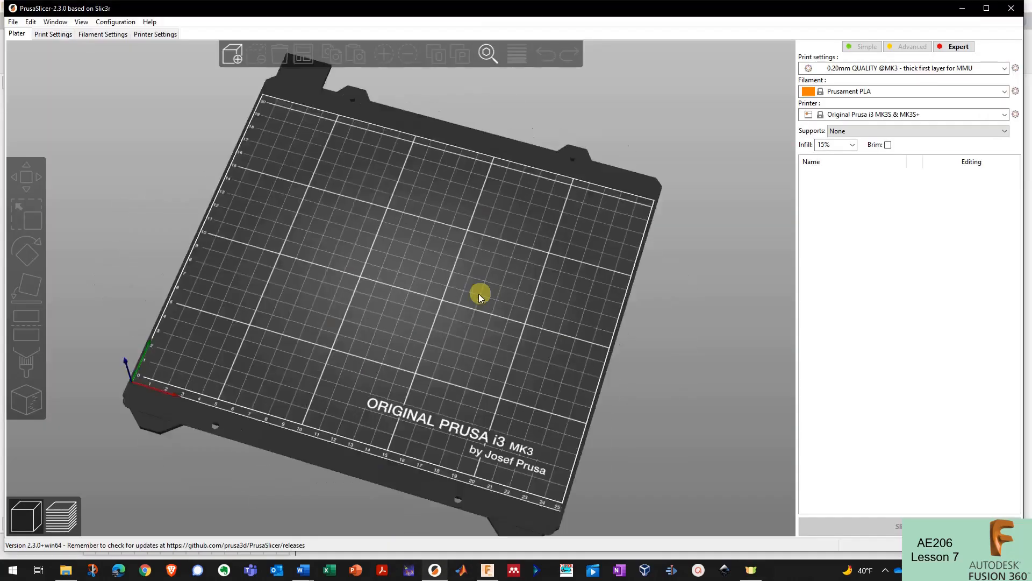
pyautogui.moveTo(479, 296); pyautogui.dragTo(524, 286)
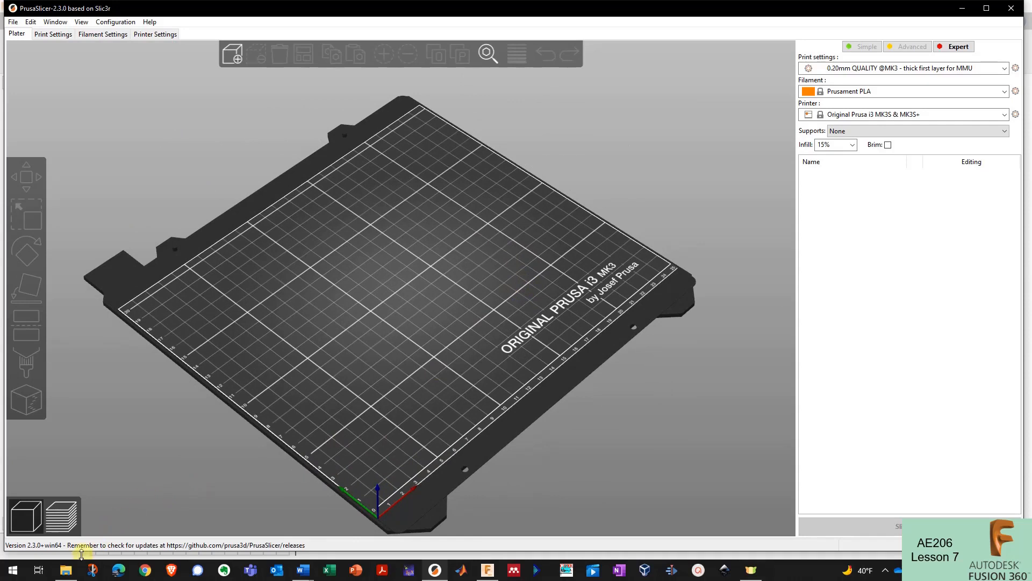
# - Drag my_octoprism v2.3mf from File Explorer into PrusaSlicer and place it on the bed
pyautogui.click(66, 571)
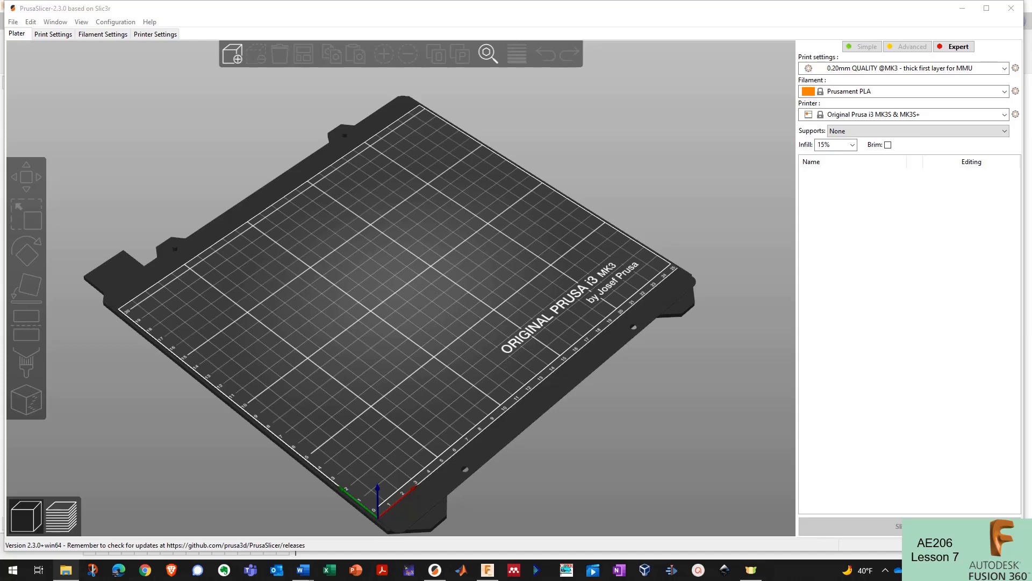
pyautogui.moveTo(0, 457); pyautogui.dragTo(421, 288)
pyautogui.moveTo(382, 446); pyautogui.dragTo(401, 215)
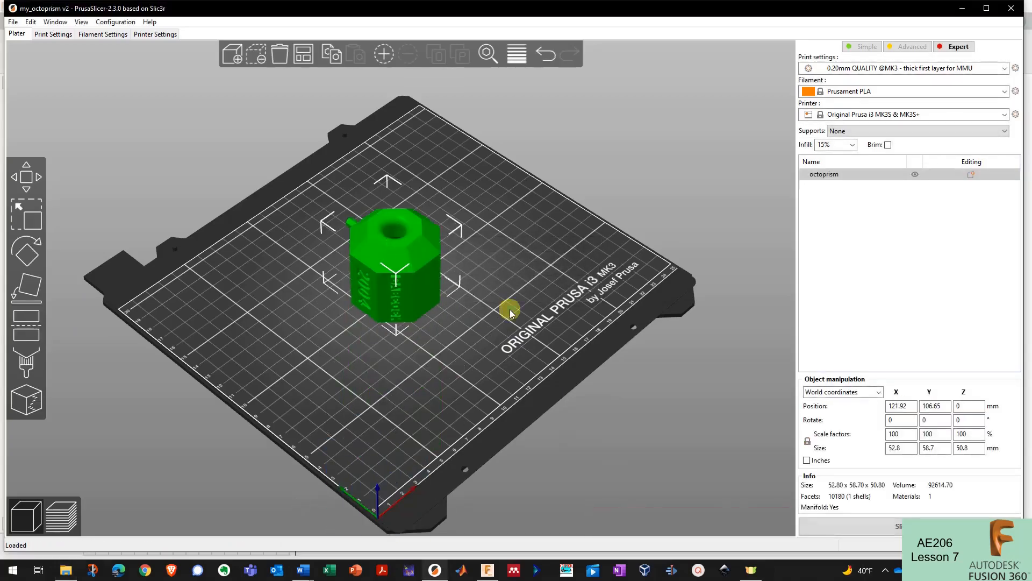
# - Orbit around the octoprism on the bed to inspect its engraved text faces
pyautogui.click(510, 309)
pyautogui.moveTo(506, 307); pyautogui.dragTo(433, 282)
pyautogui.scroll(6, 433, 282)
pyautogui.moveTo(572, 315); pyautogui.dragTo(411, 307)
pyautogui.click(412, 307)
pyautogui.moveTo(463, 282); pyautogui.dragTo(695, 134)
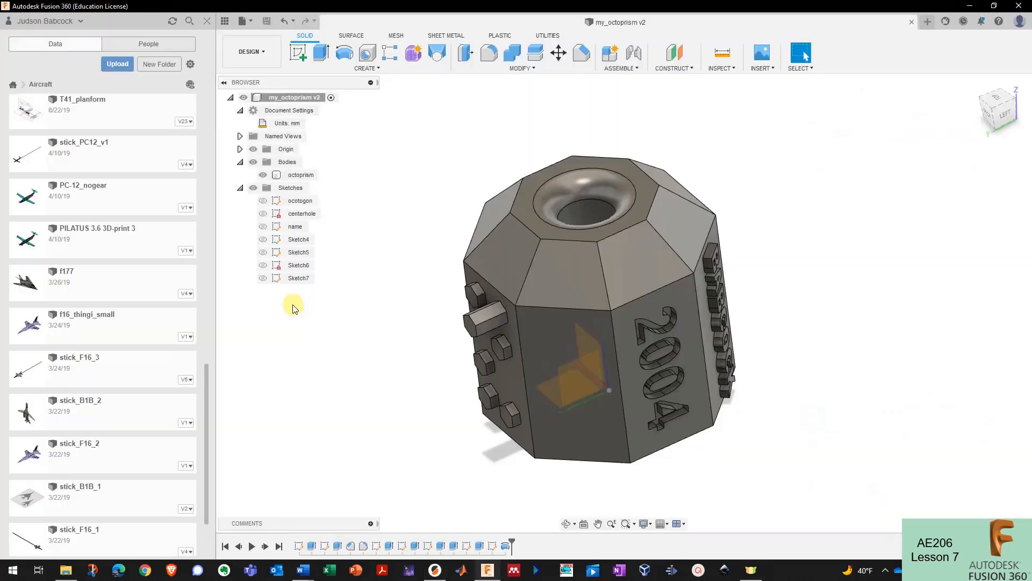
# - Open the f177 jet design and select the lower fuselage panel for stitching
pyautogui.click(188, 294)
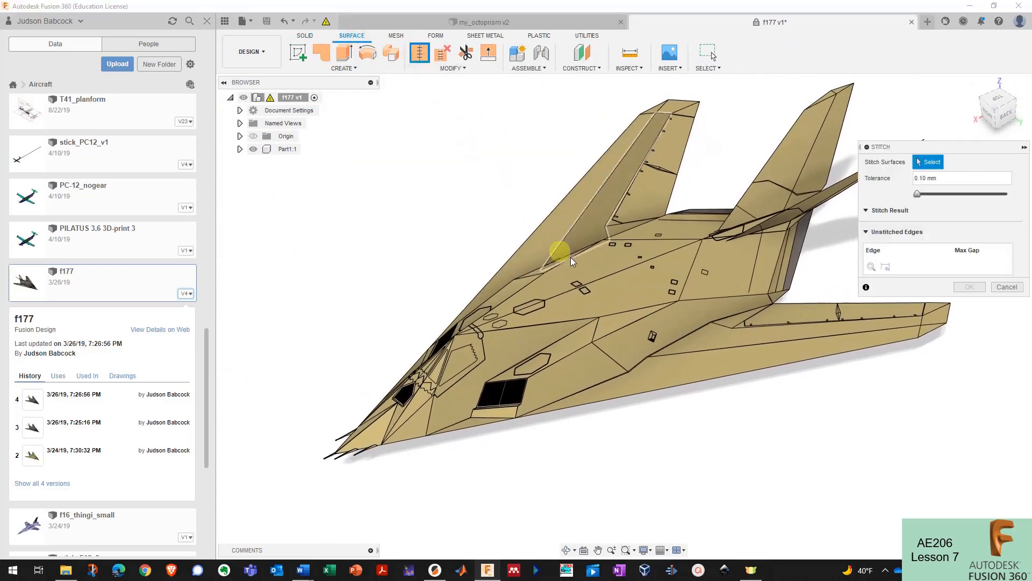
pyautogui.click(617, 290)
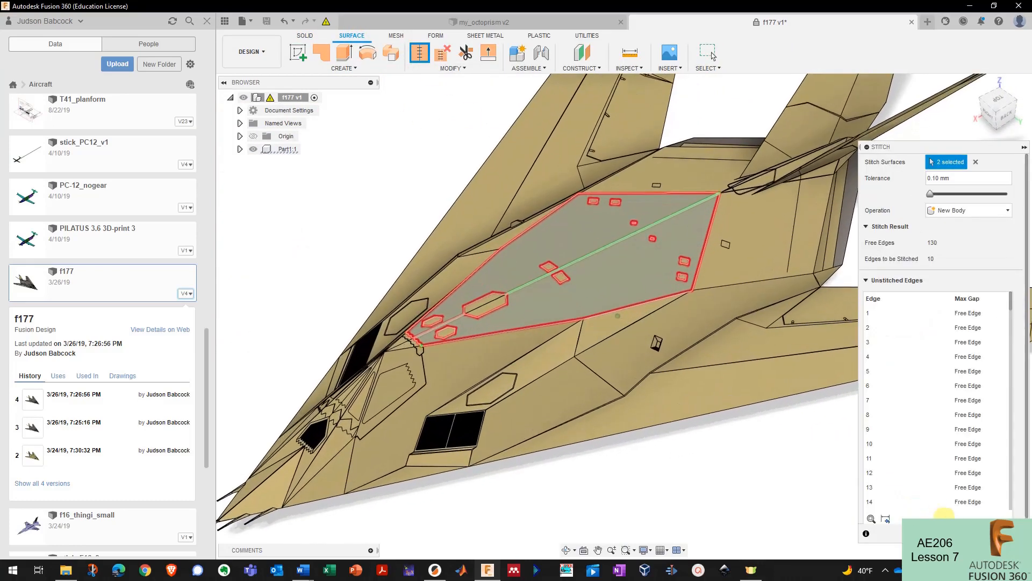